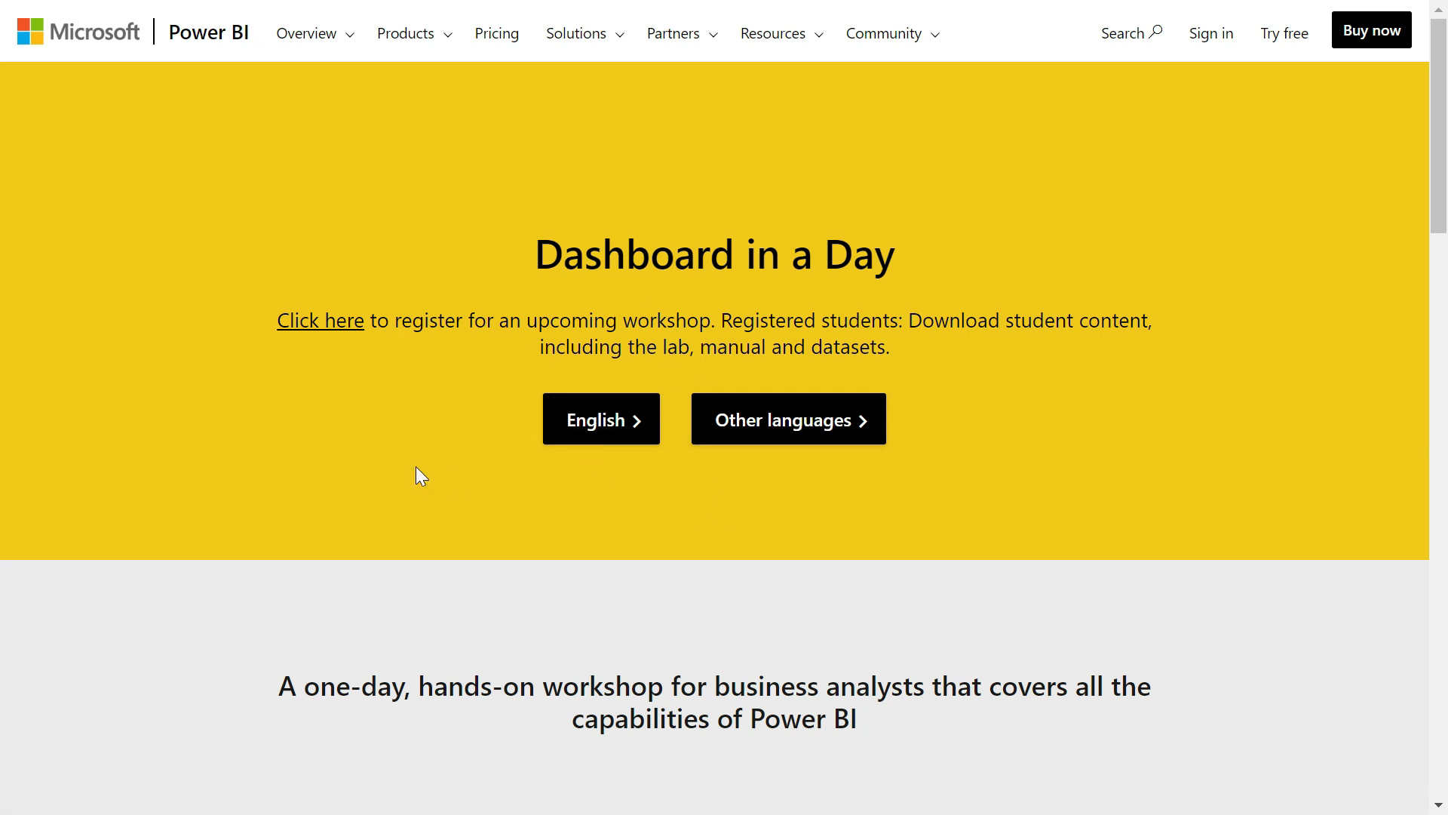
Switch to File Explorer and examine the Attendee folder's Letter and Reports subfolders and the Dashboard in a Day Slides file
key(F11)
click(104, 799)
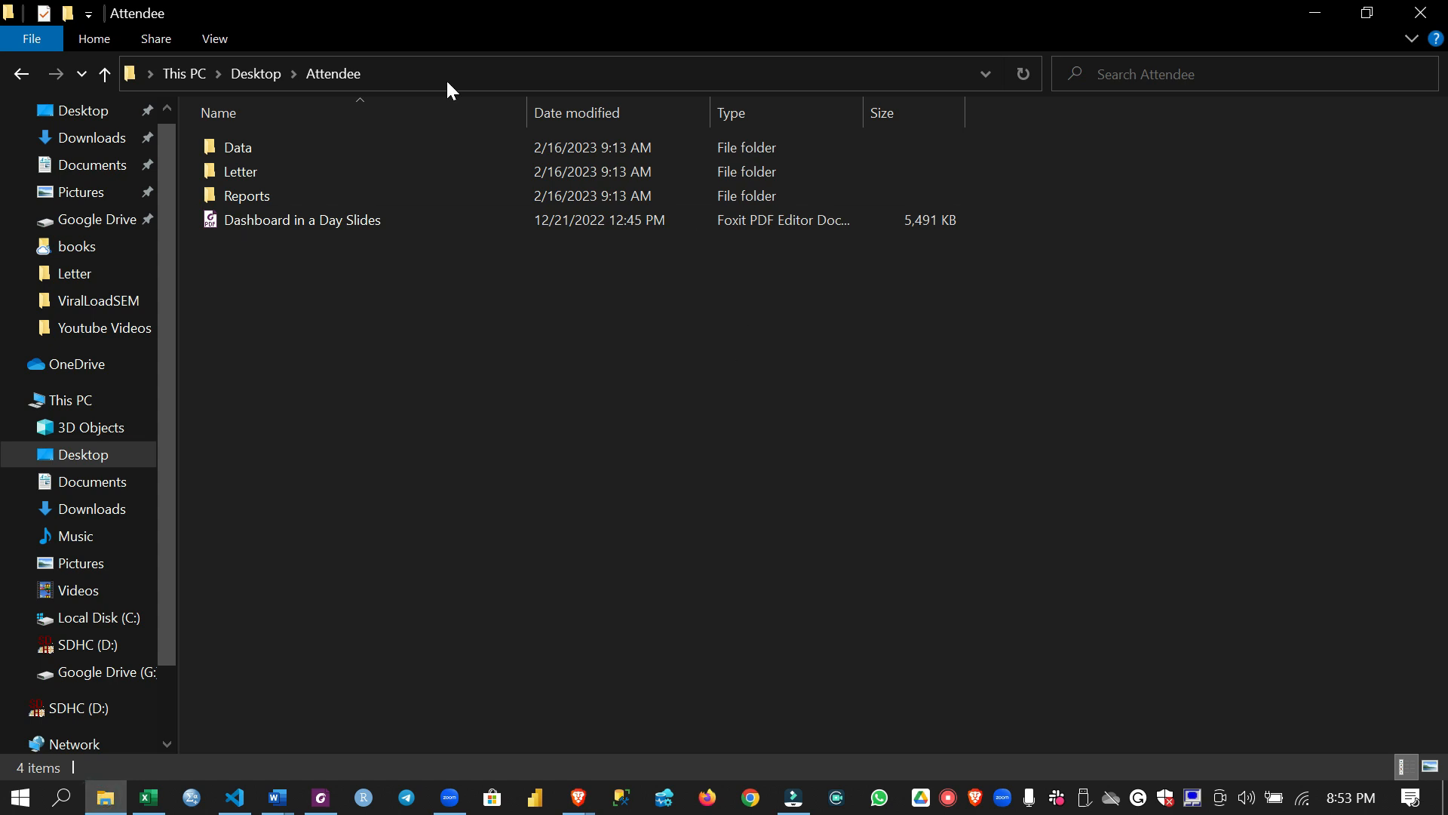
double_click(288, 173)
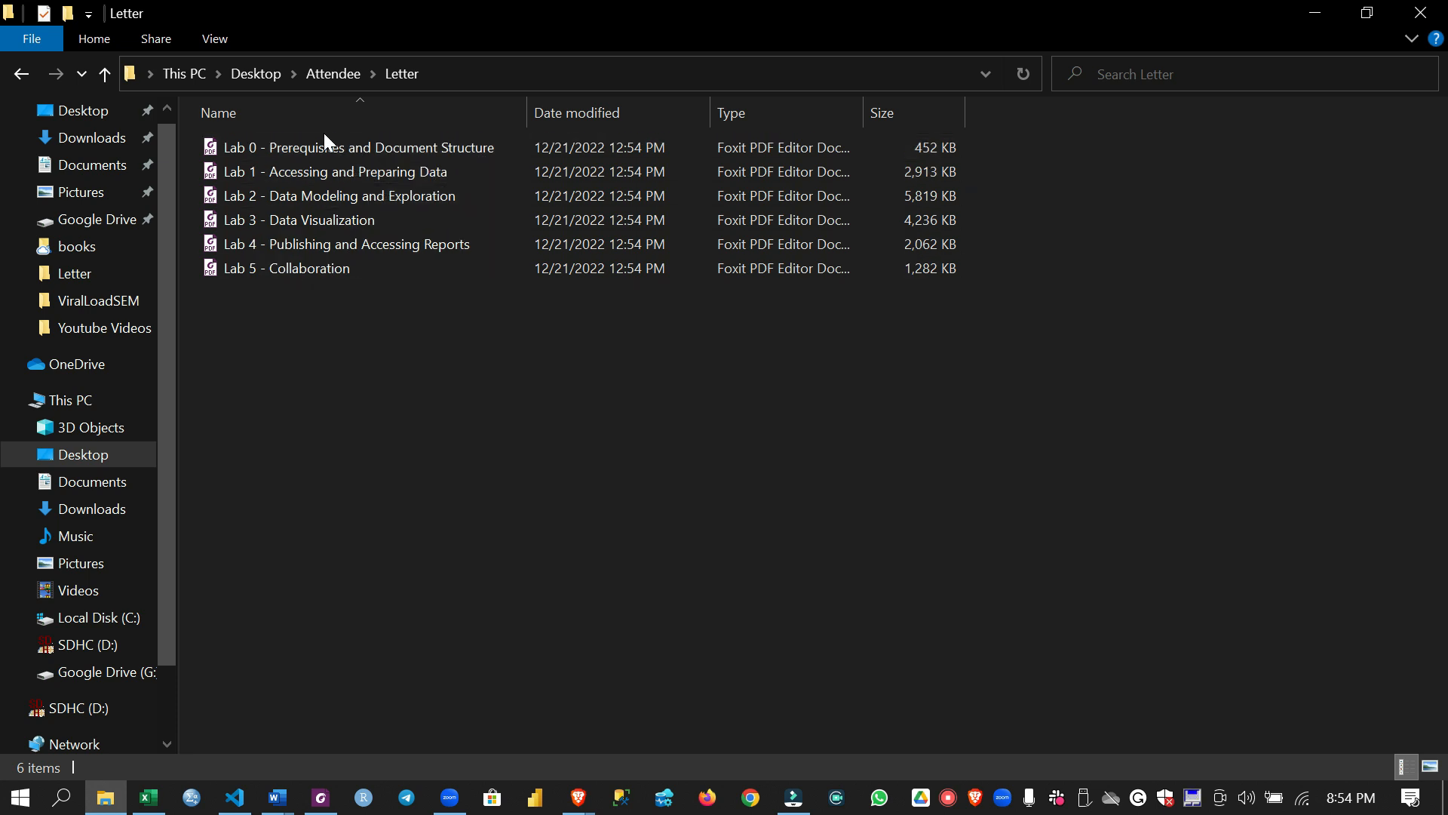
click(26, 71)
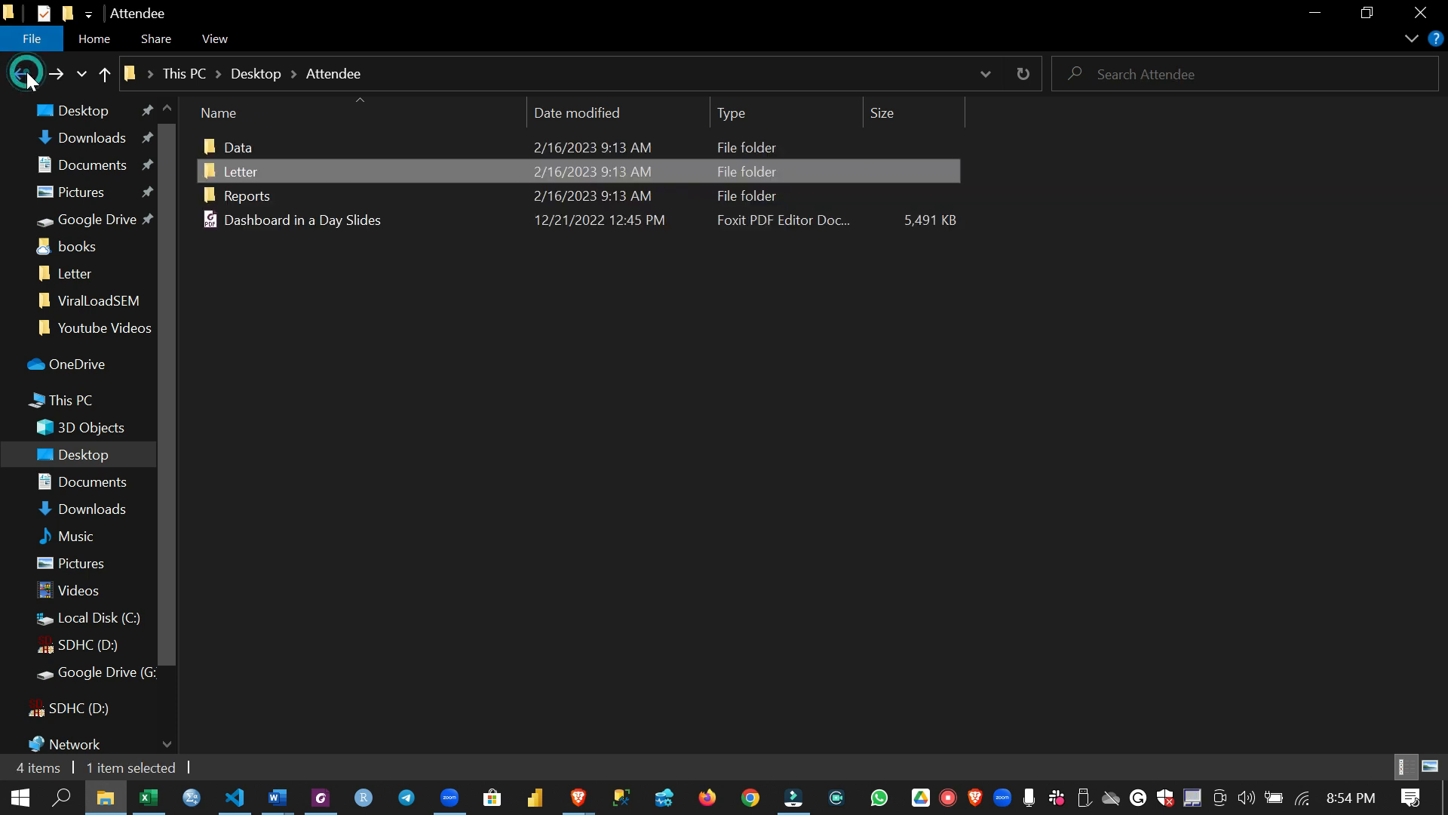
double_click(254, 192)
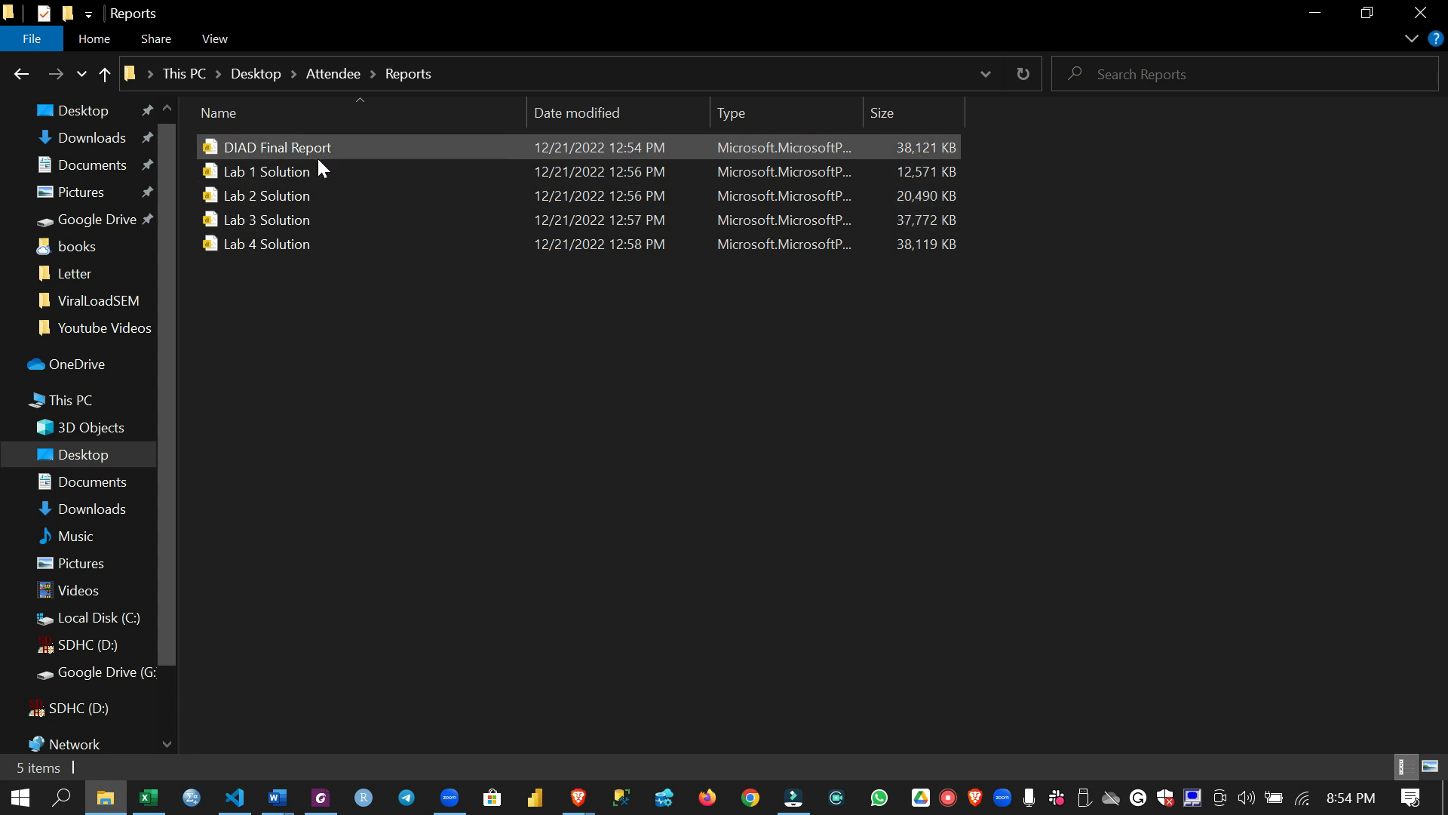
click(34, 83)
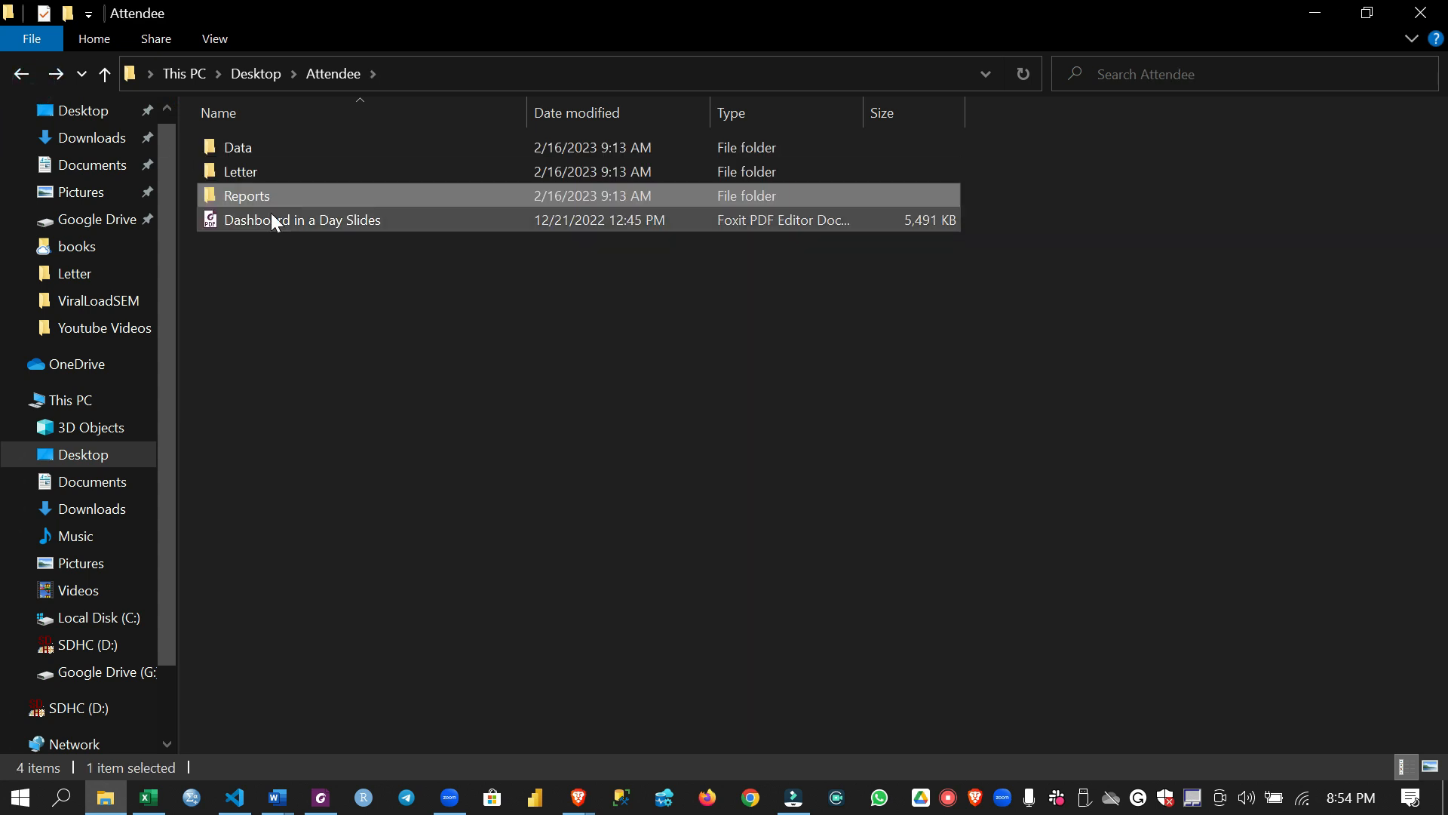
click(308, 219)
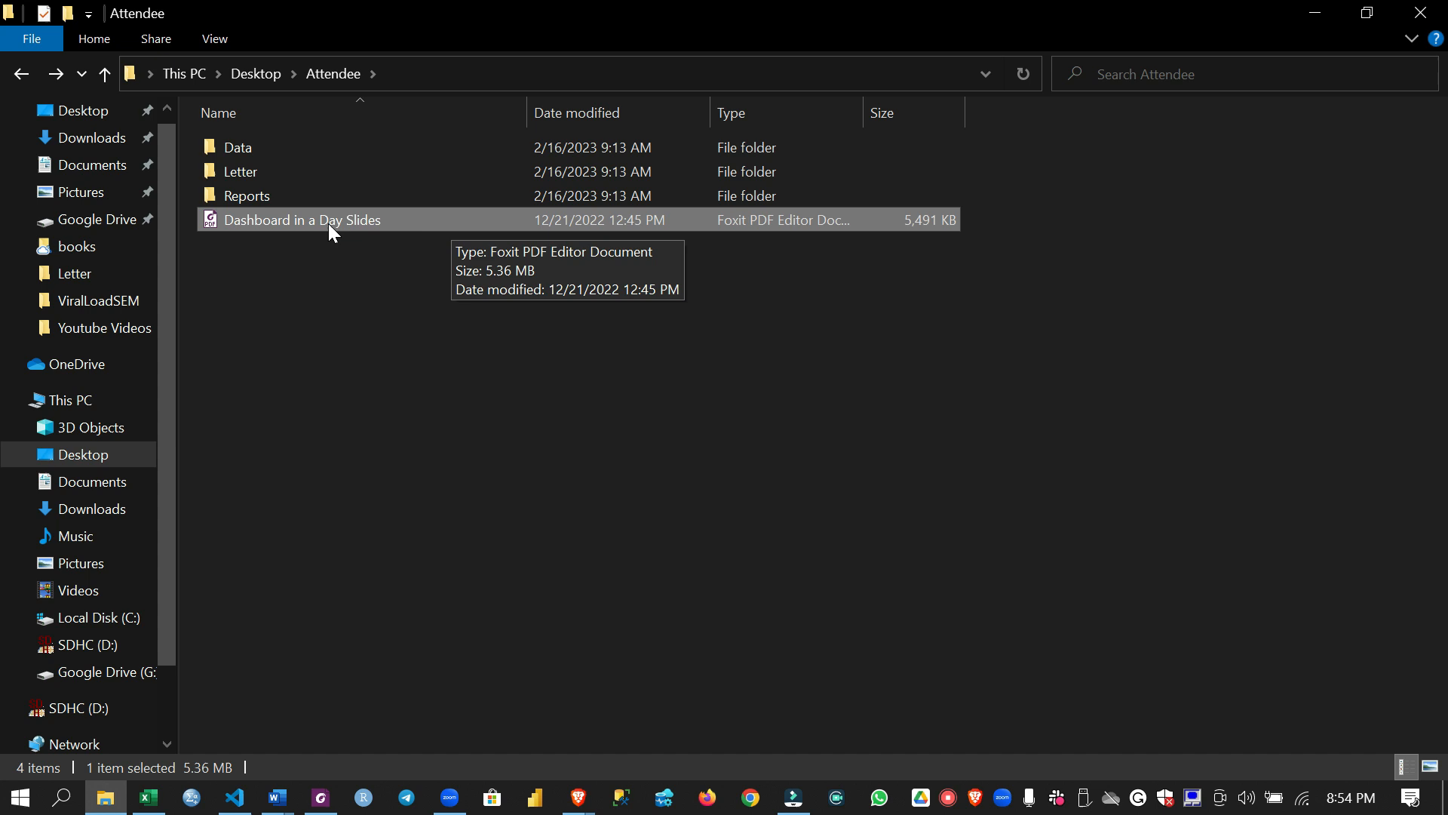
Examine the Attendee Data folder, including its InternationalSales and Theme subfolders
double_click(315, 145)
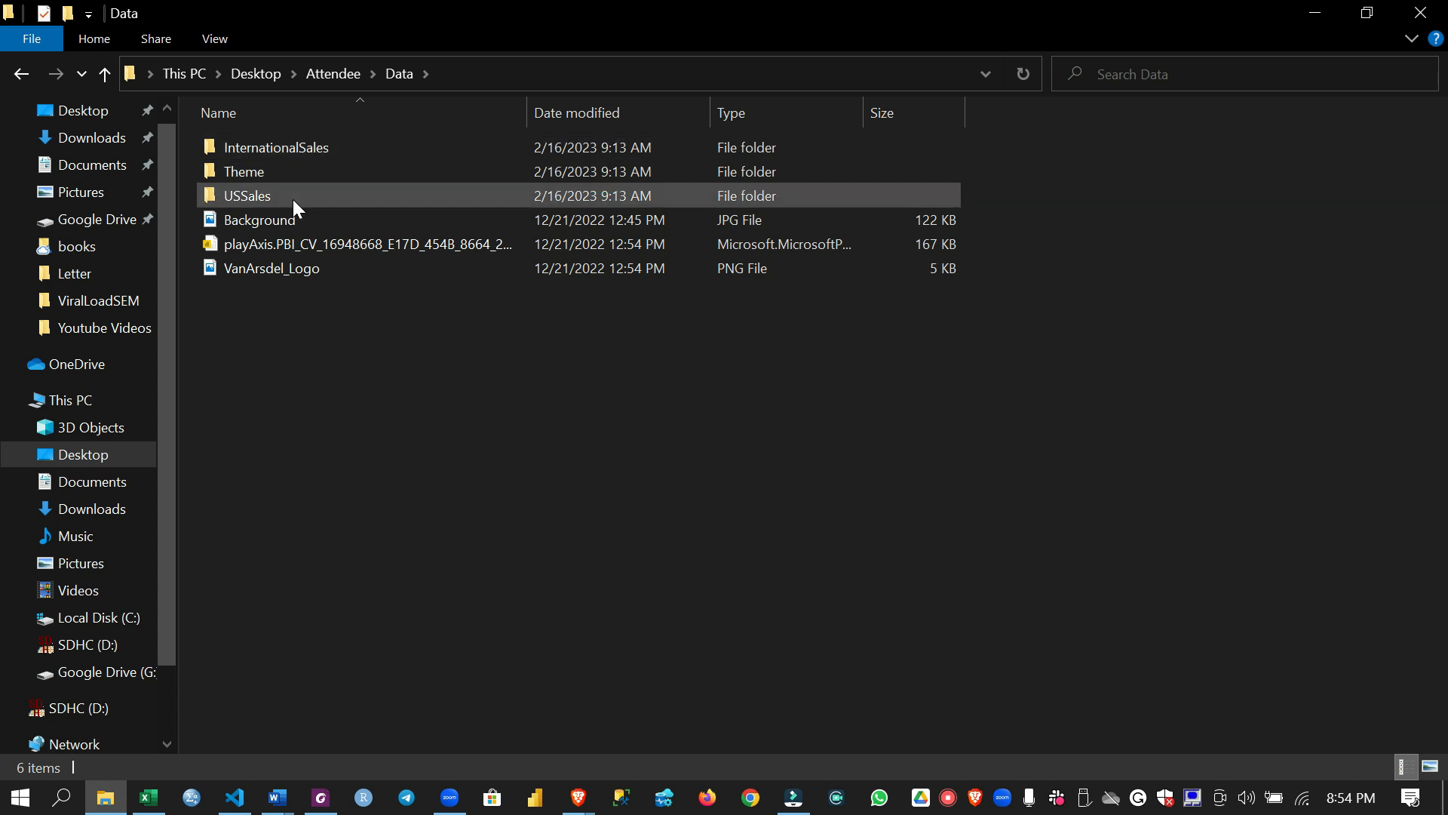
click(344, 152)
double_click(344, 152)
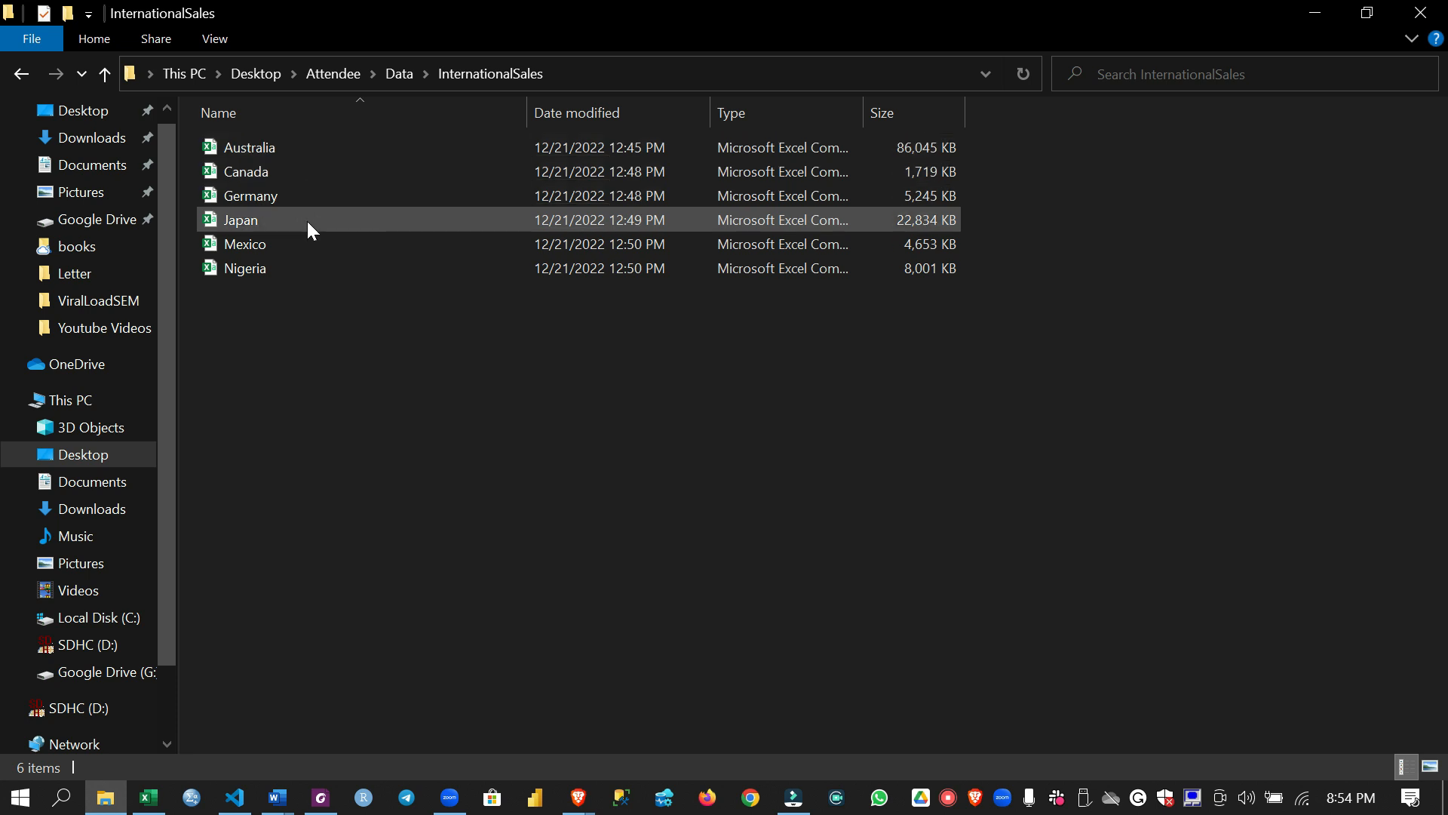
click(16, 75)
click(278, 178)
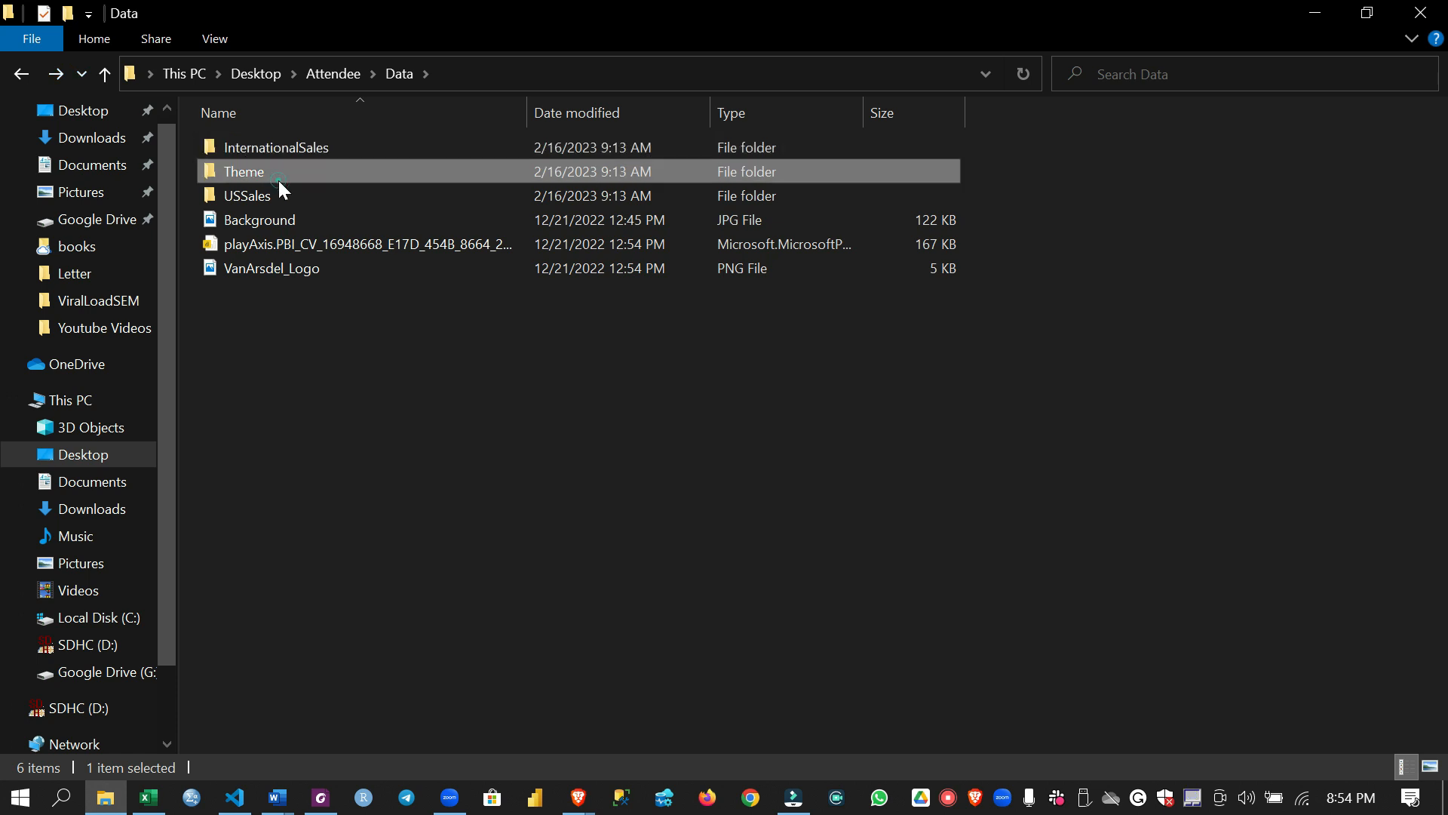
click(25, 69)
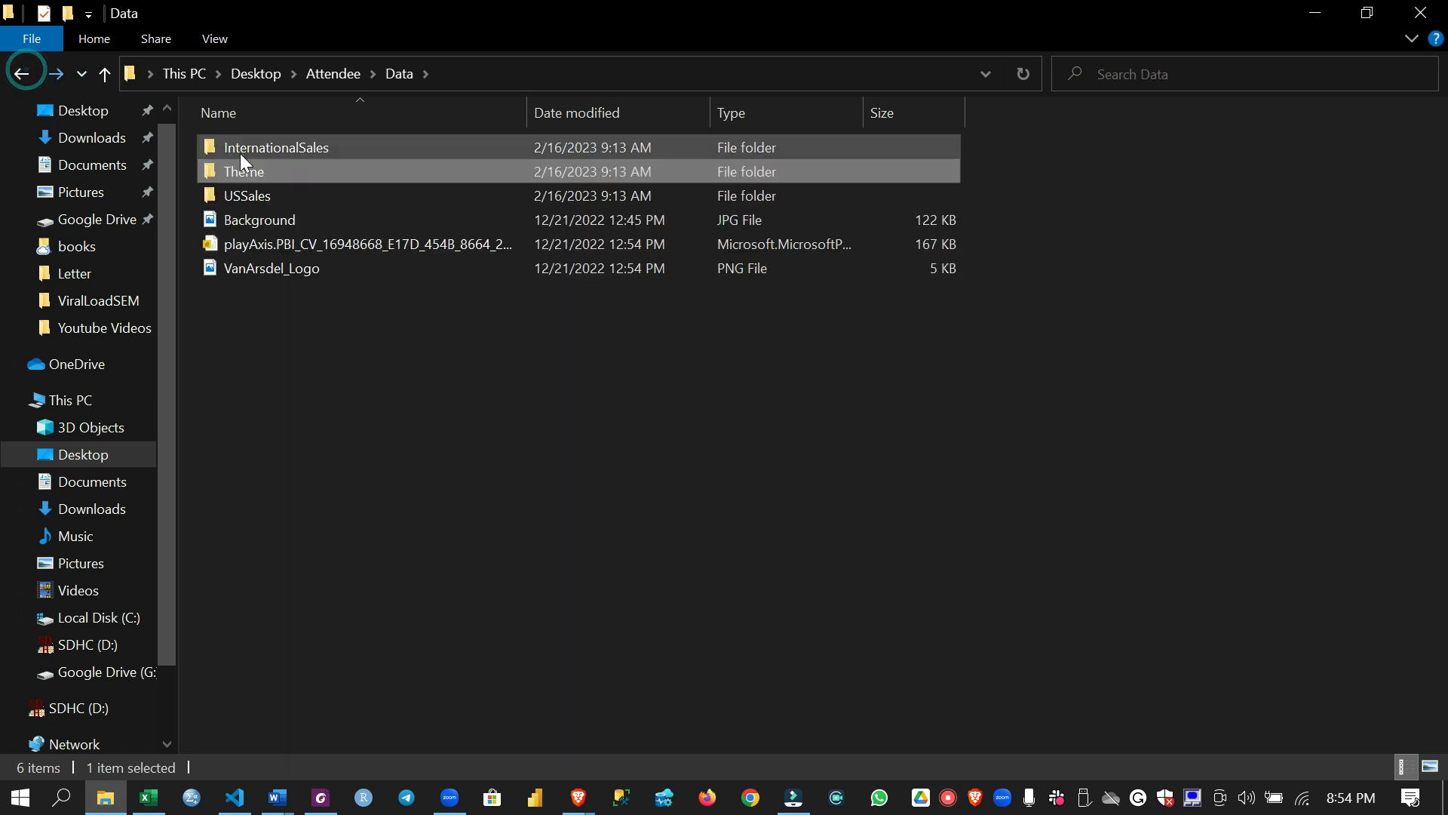
Open the bi_dimensions workbook from the USSales folder
double_click(296, 194)
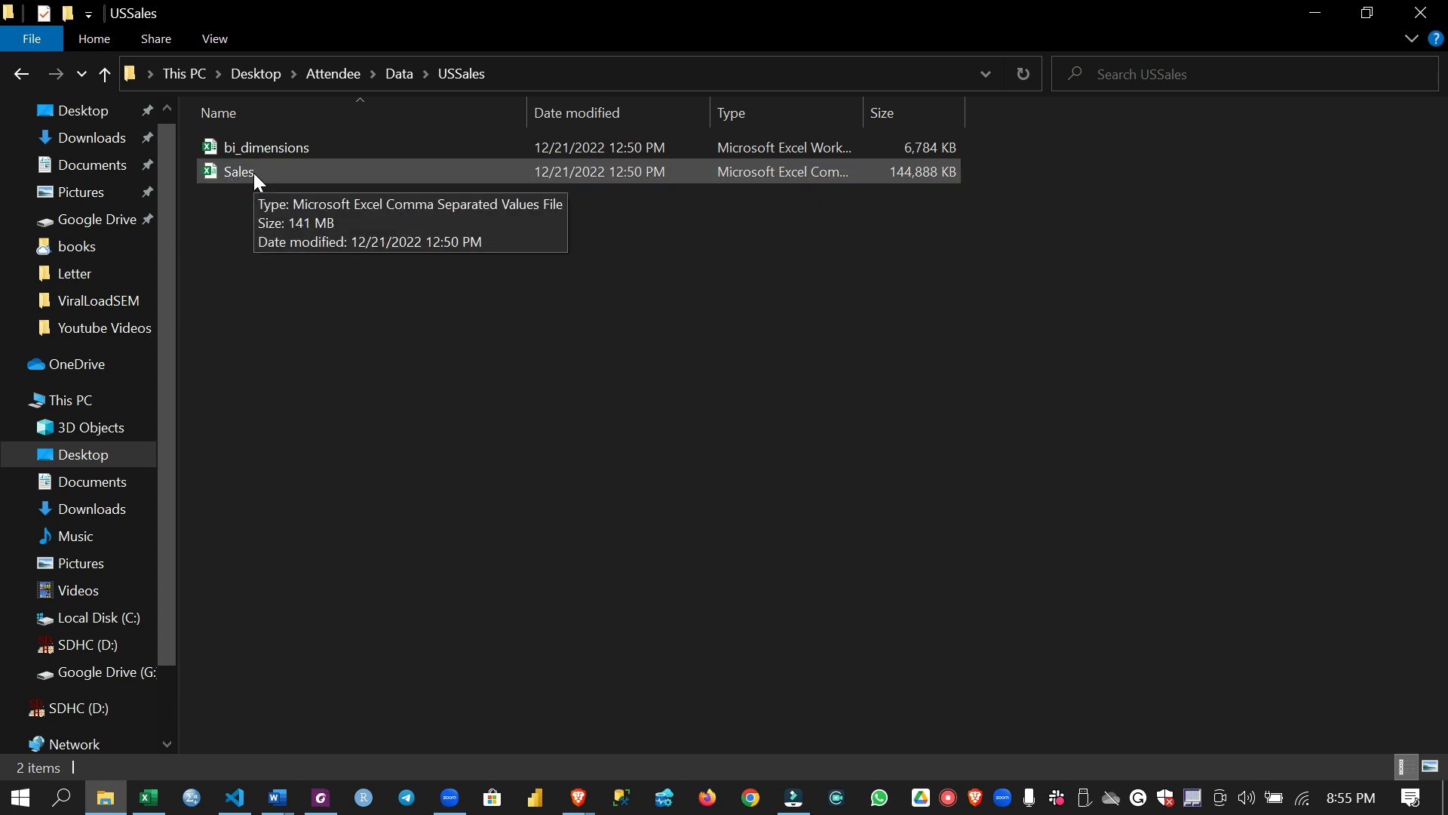
double_click(317, 155)
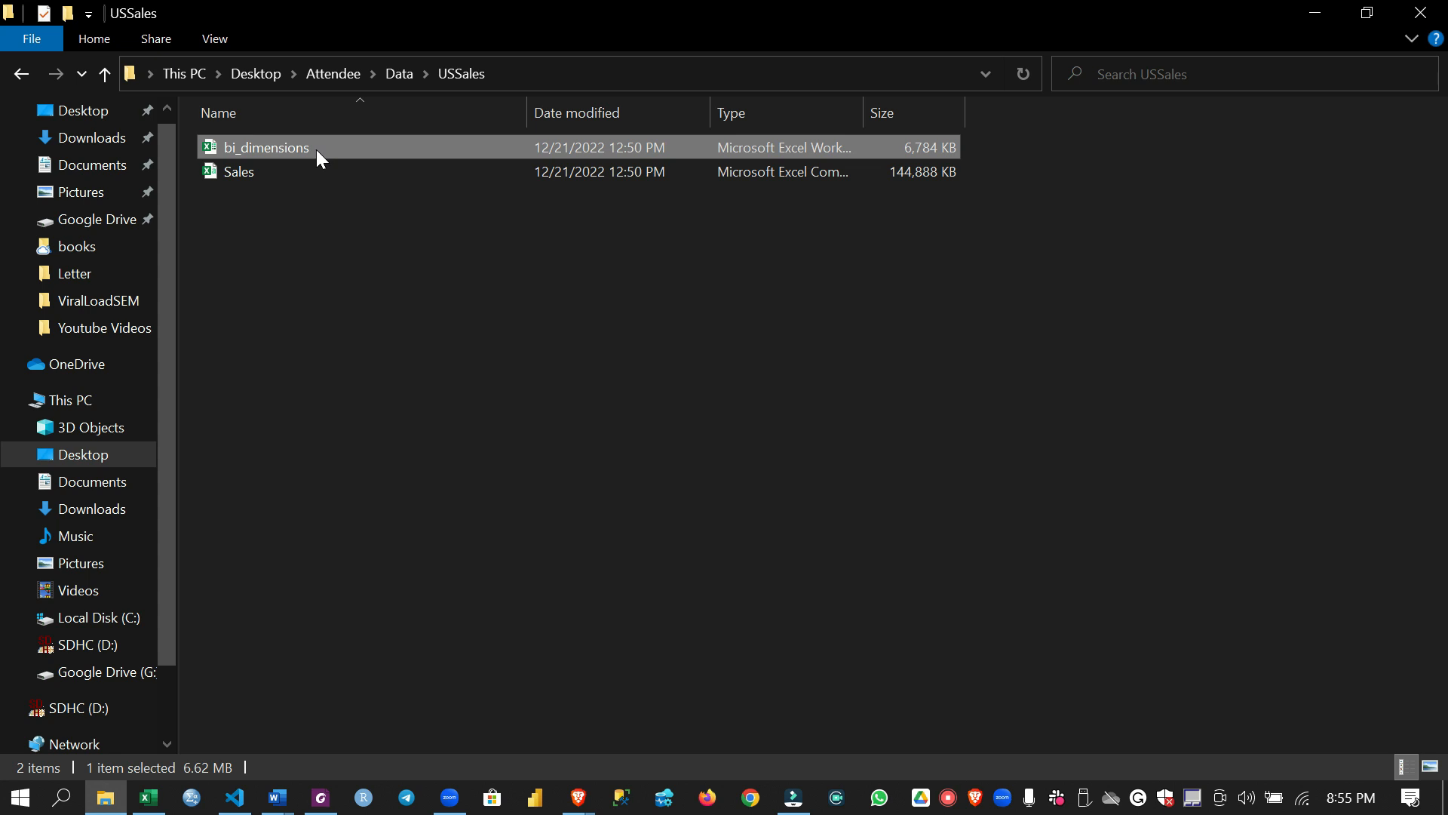
key(BackSpace)
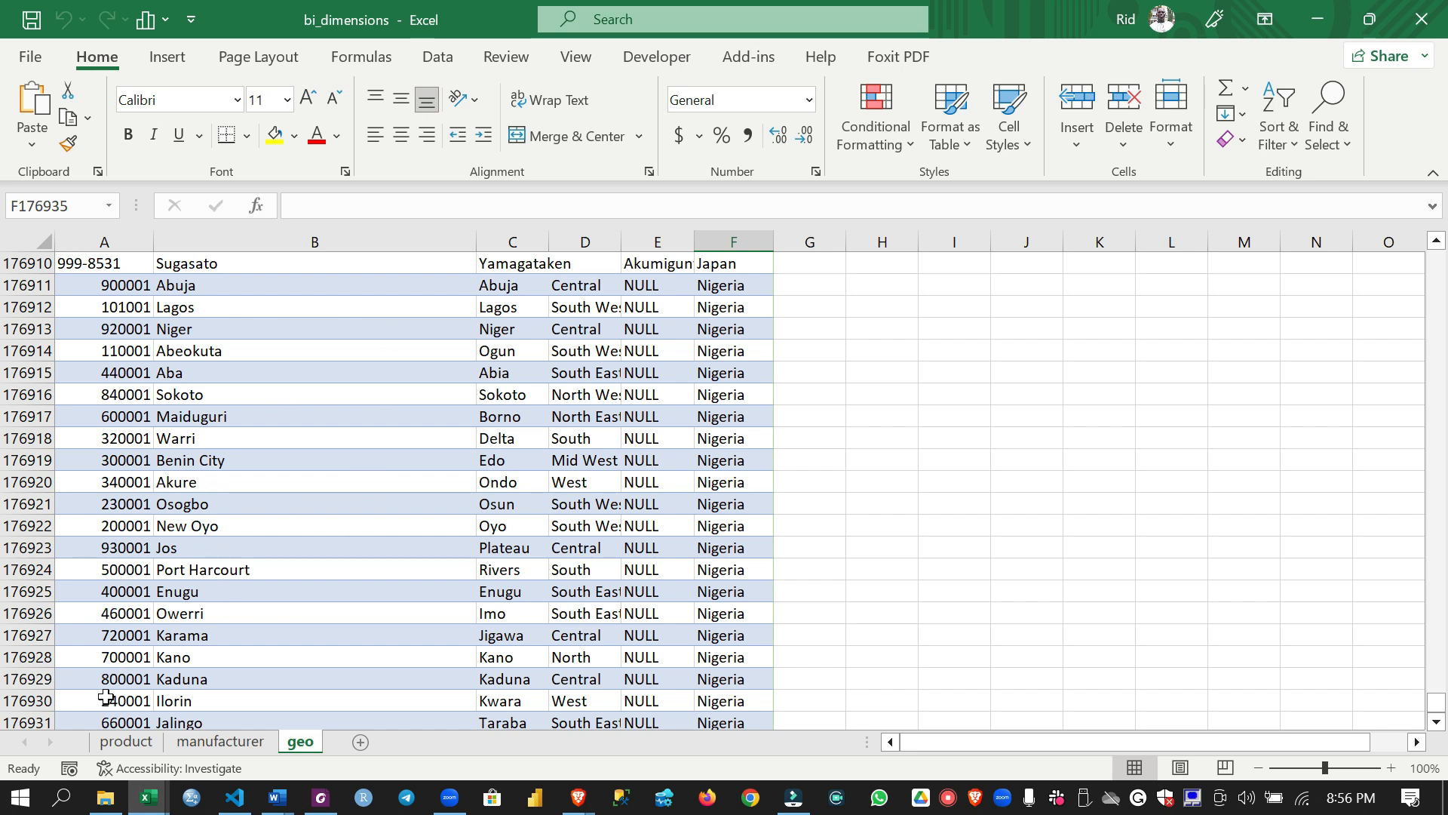
Review the product, manufacturer and geo sheets of the bi_dimensions workbook
click(132, 743)
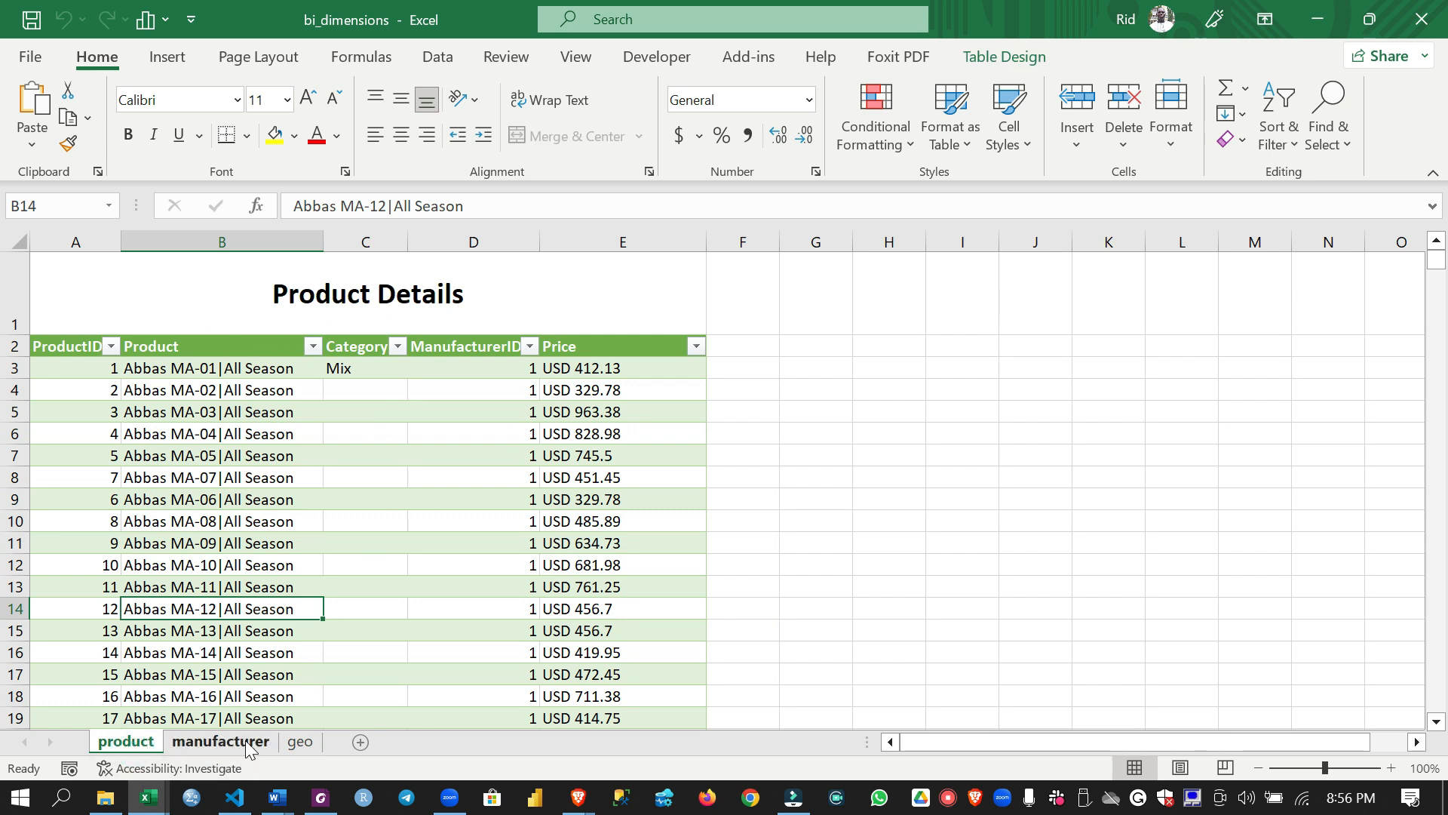
click(226, 741)
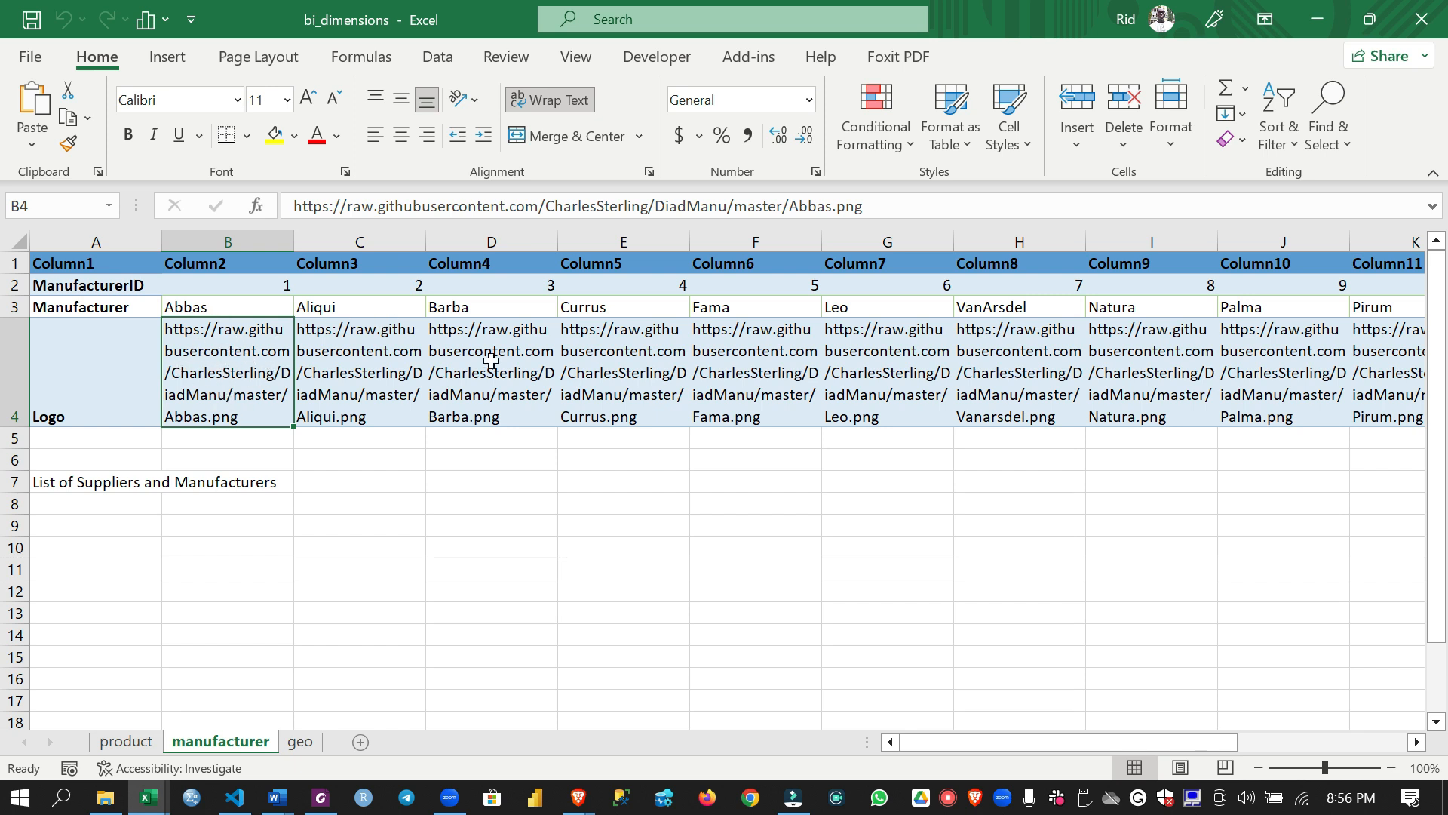
click(301, 741)
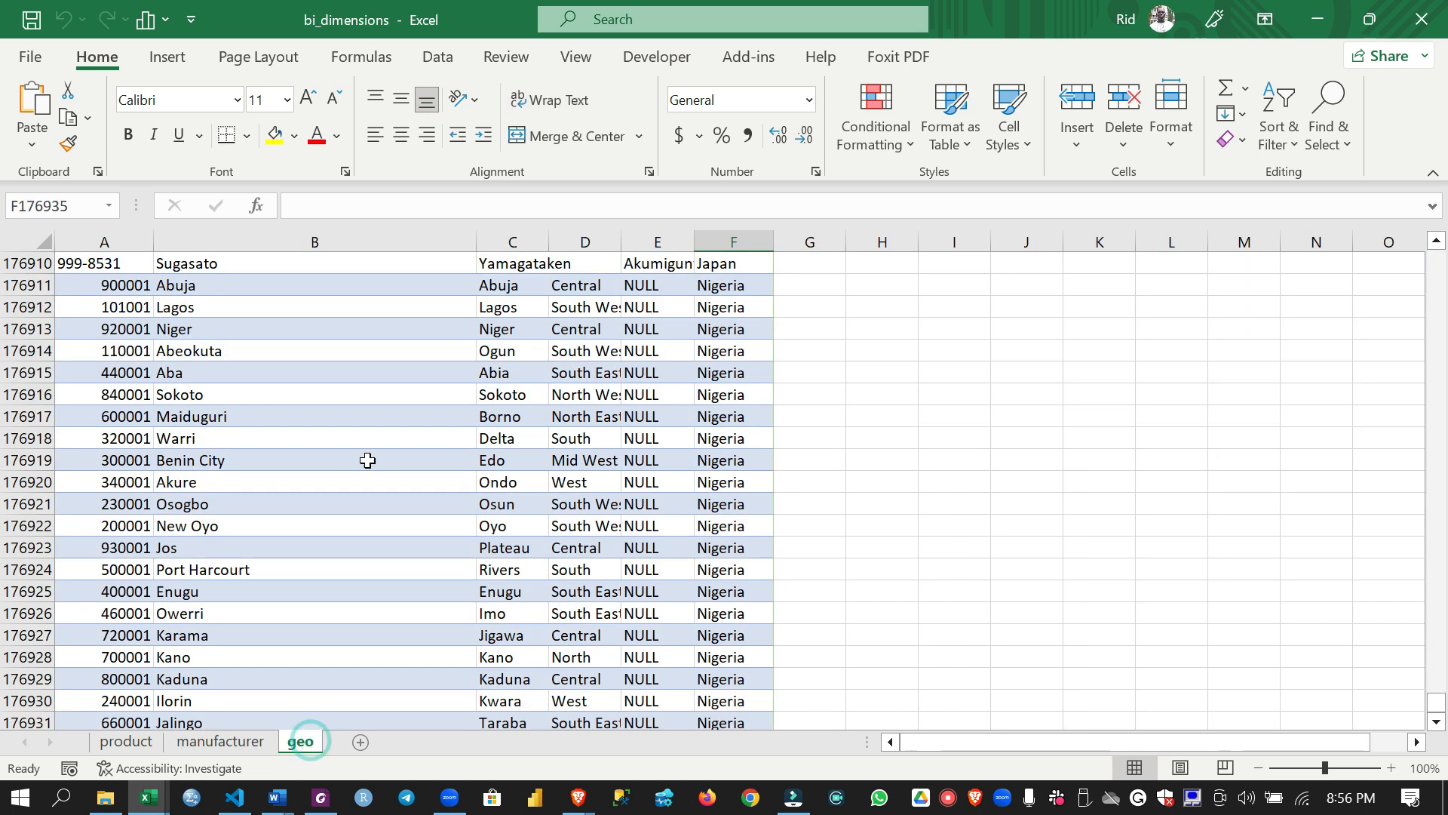
scroll(243, 407, up, 20)
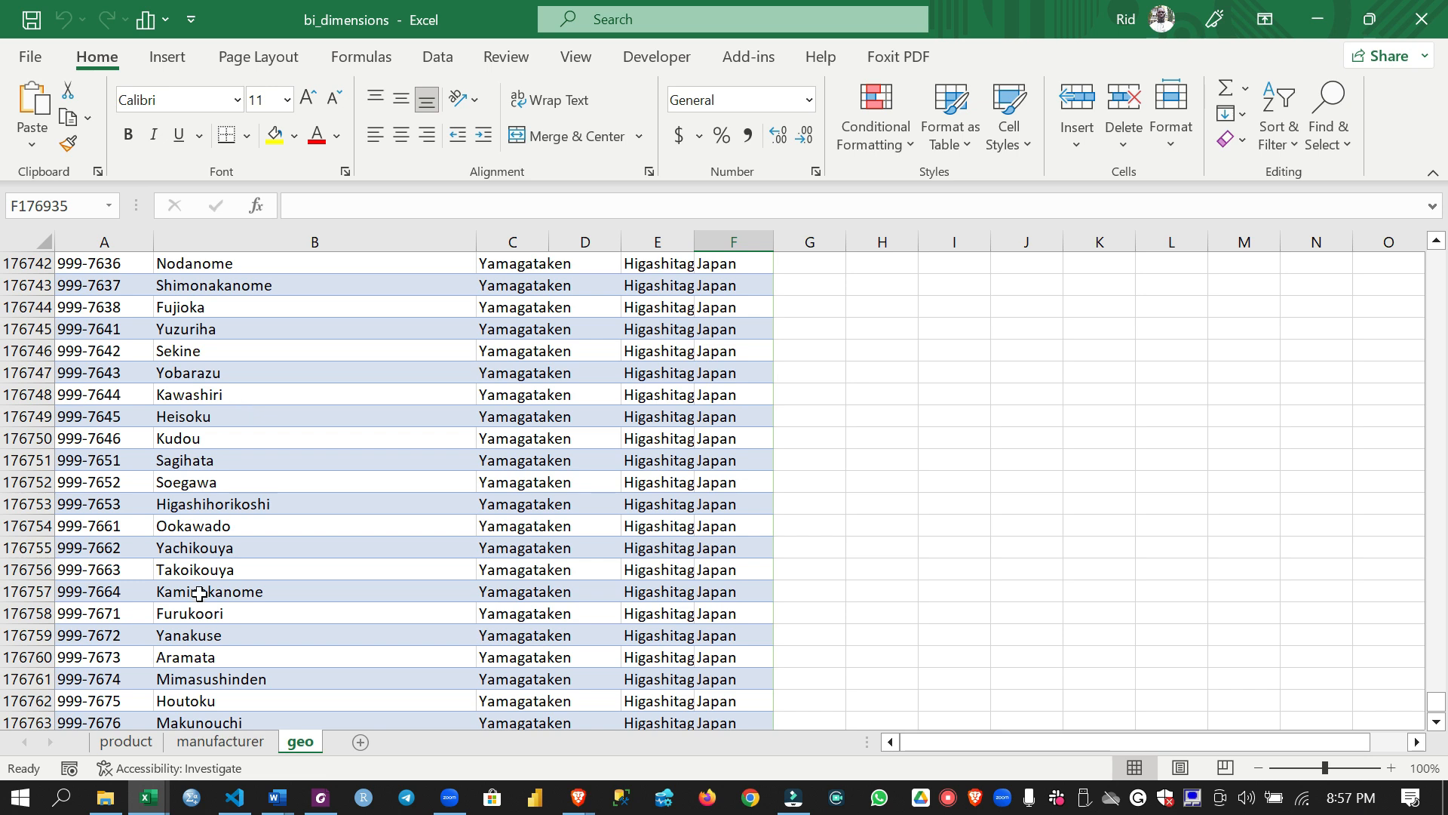
Switch to the Sales workbook and autofit the Date column to its contents
click(149, 797)
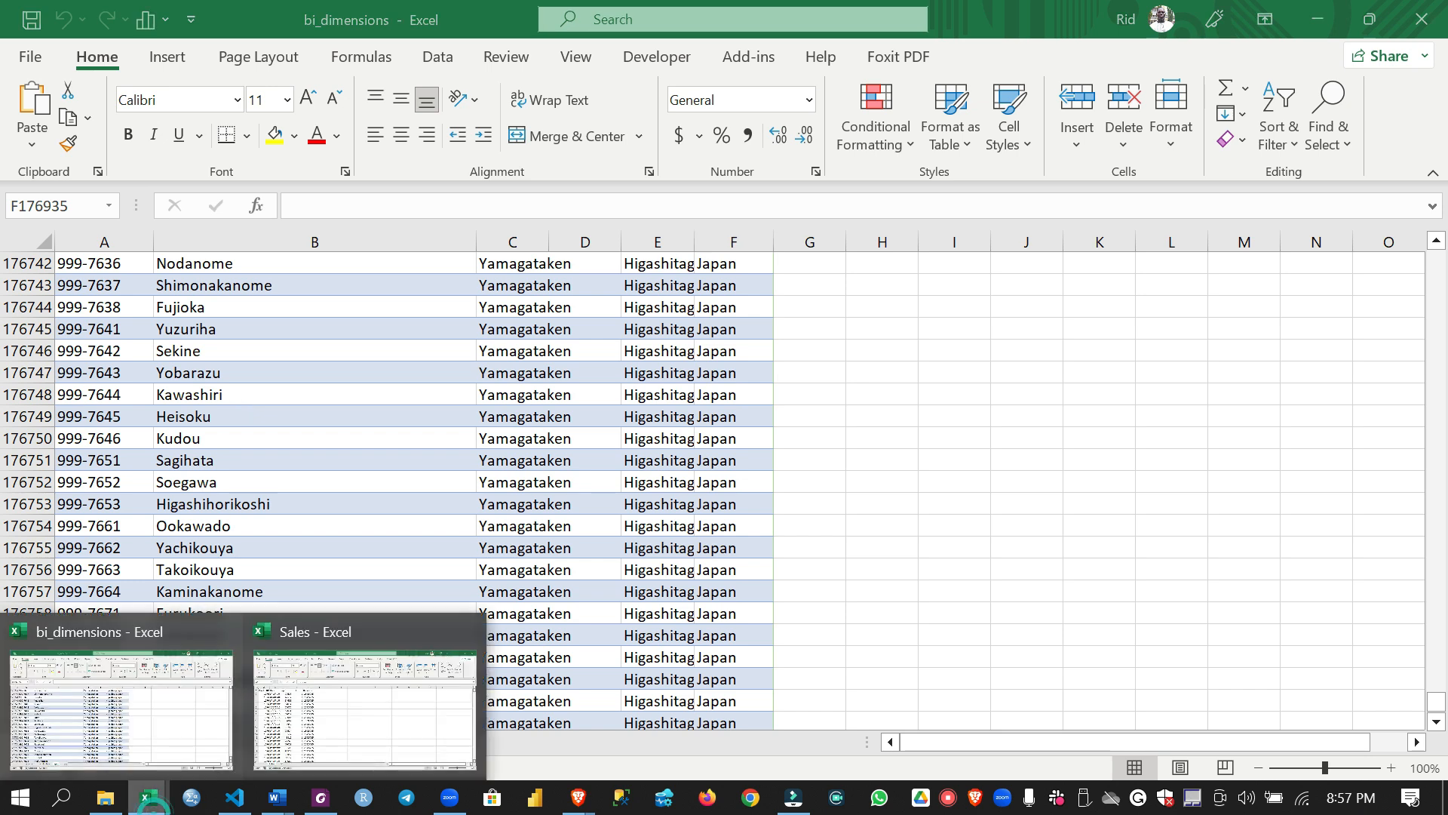
click(349, 695)
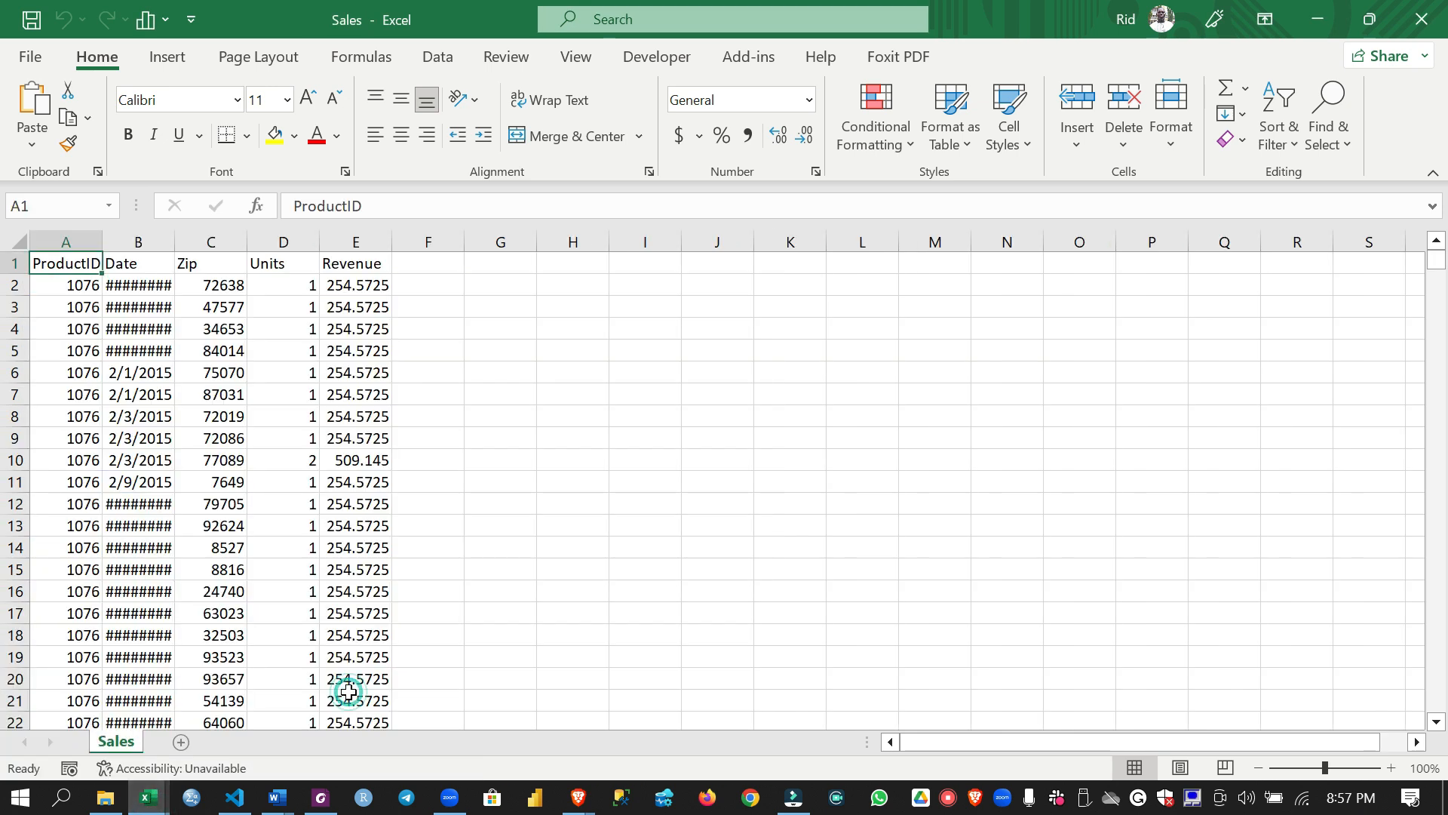
double_click(174, 242)
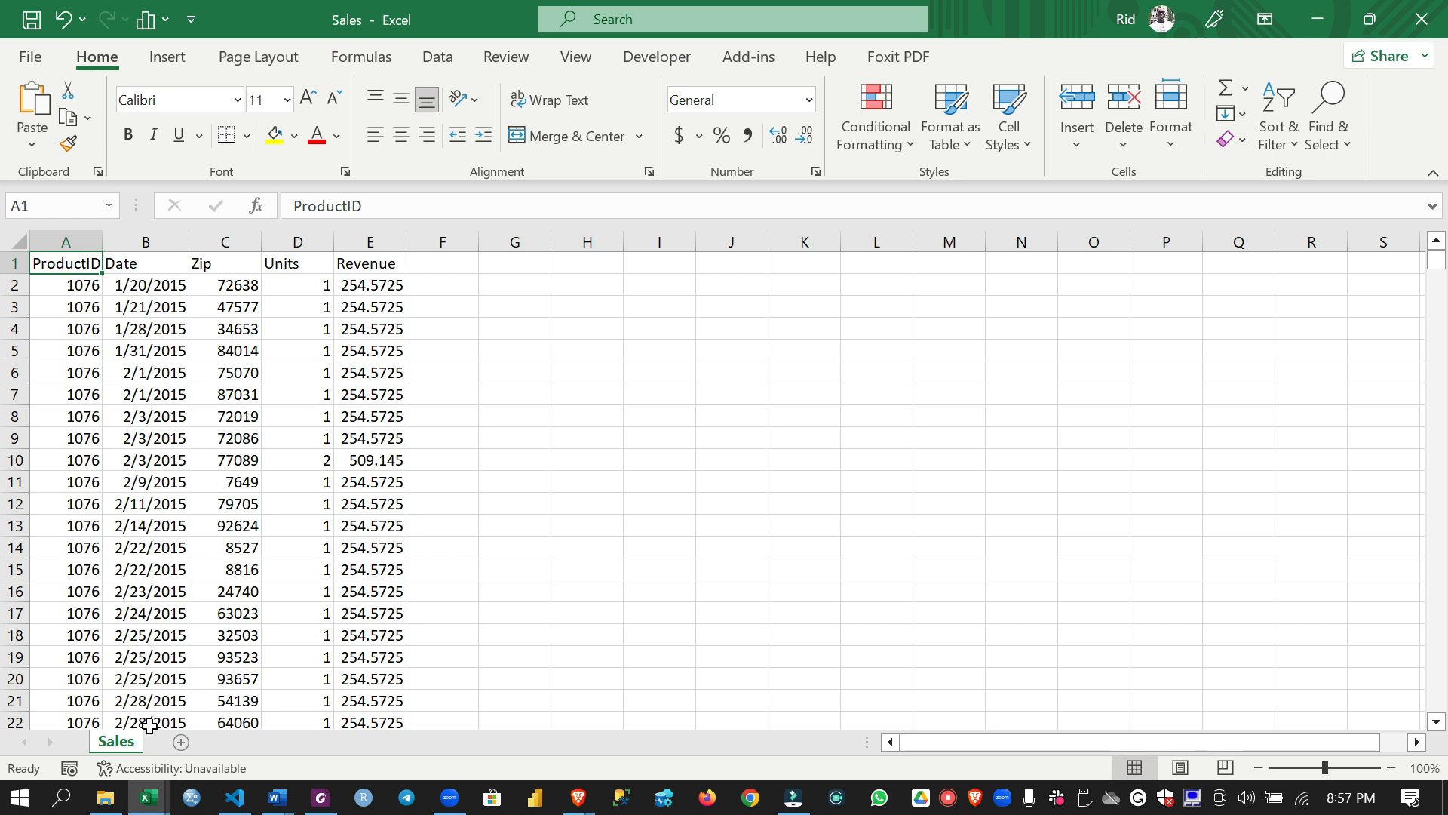
Return to File Explorer and open the Nigeria file from the InternationalSales folder
click(113, 797)
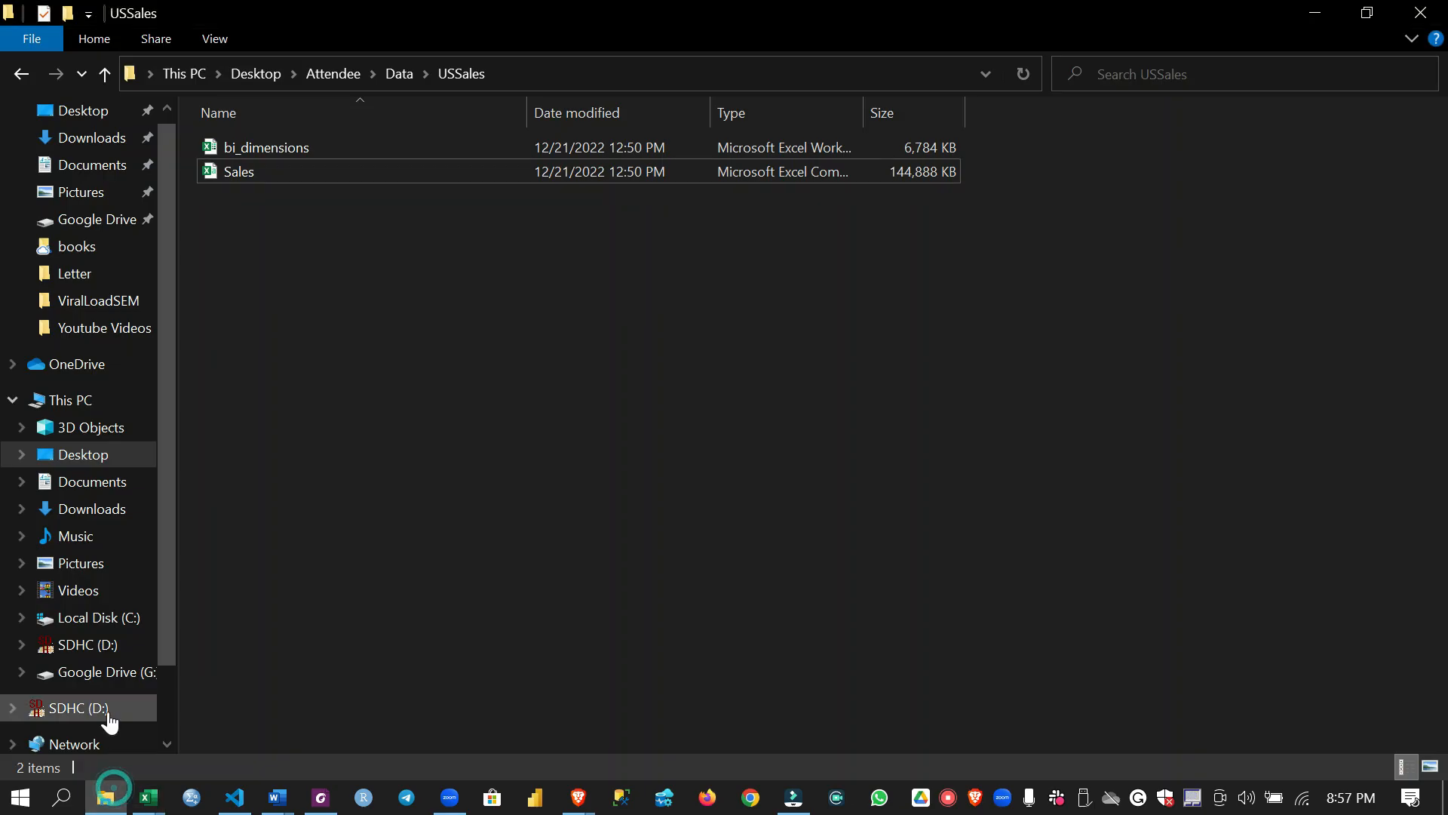
click(21, 76)
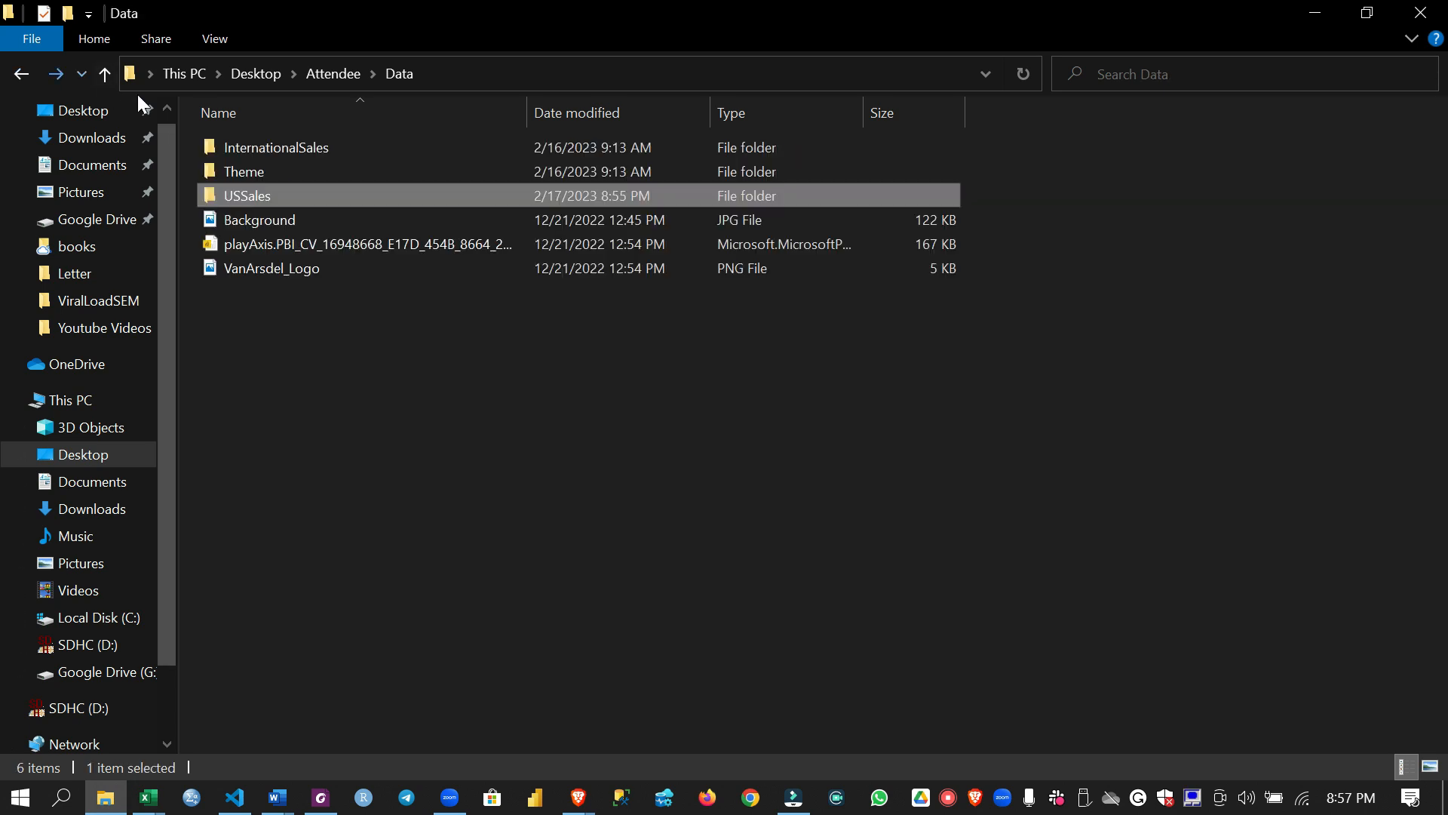
double_click(249, 137)
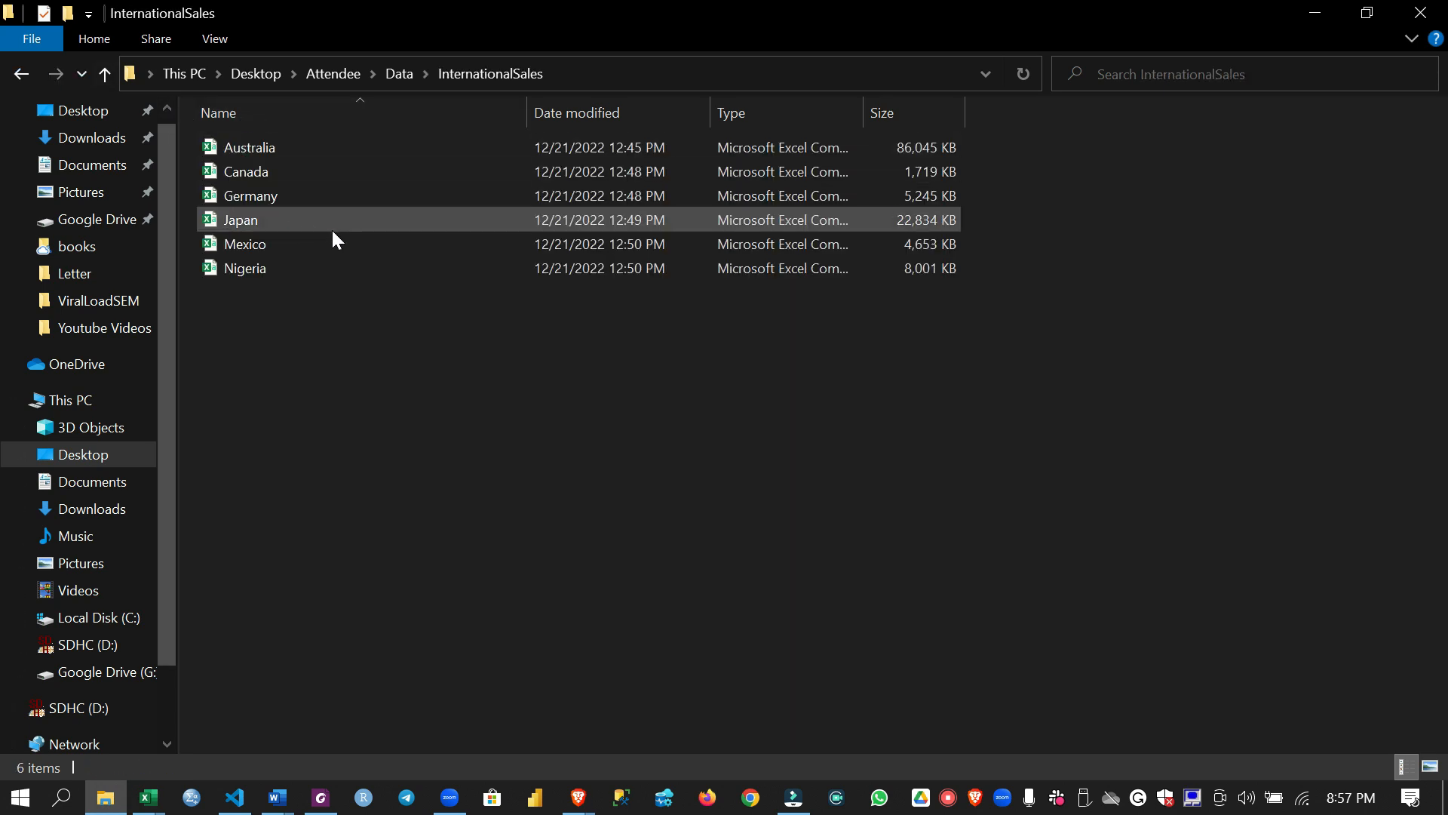
double_click(324, 273)
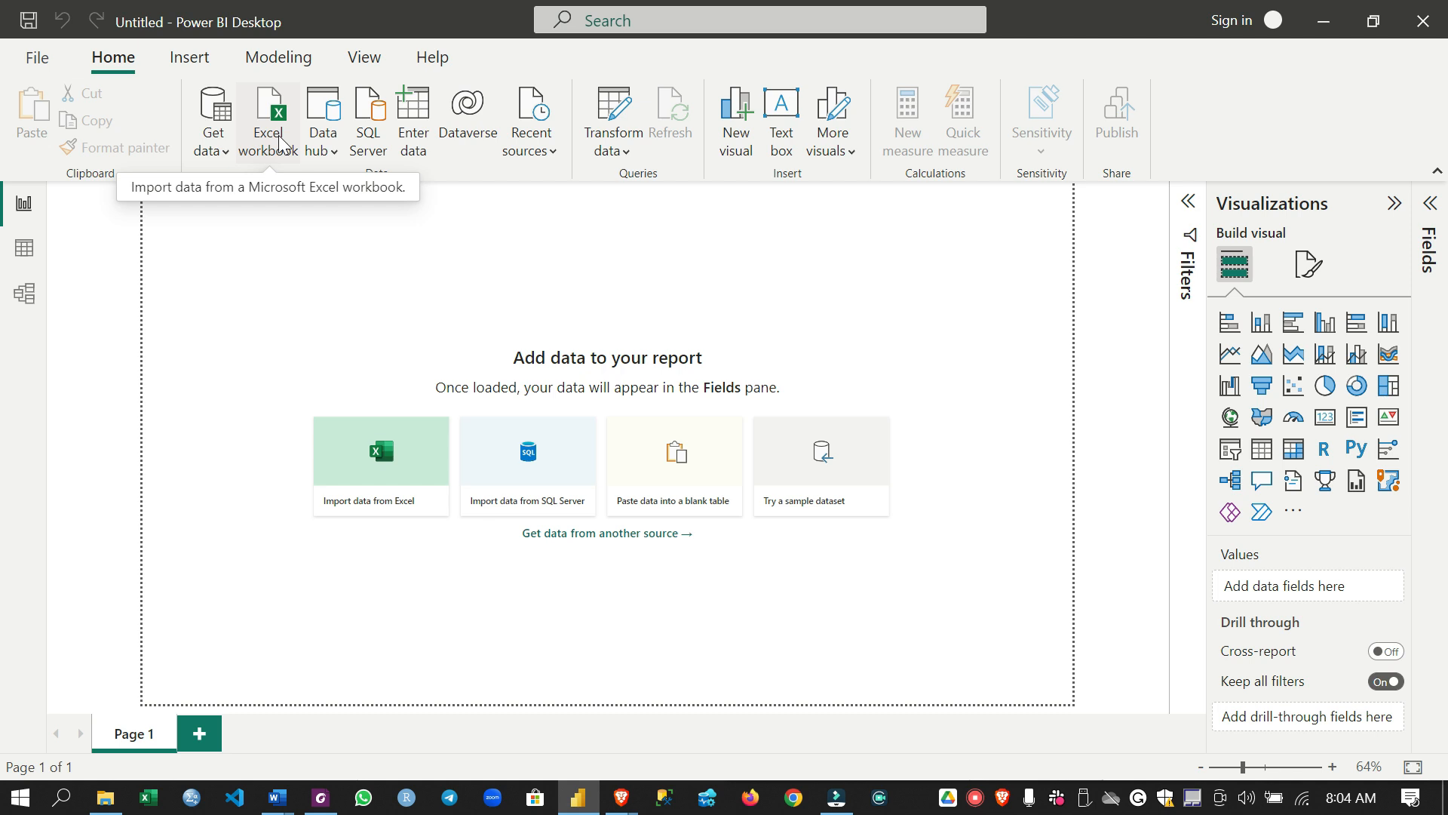
Open the complete Get Data list in Power BI Desktop and examine the available data connectors
click(228, 151)
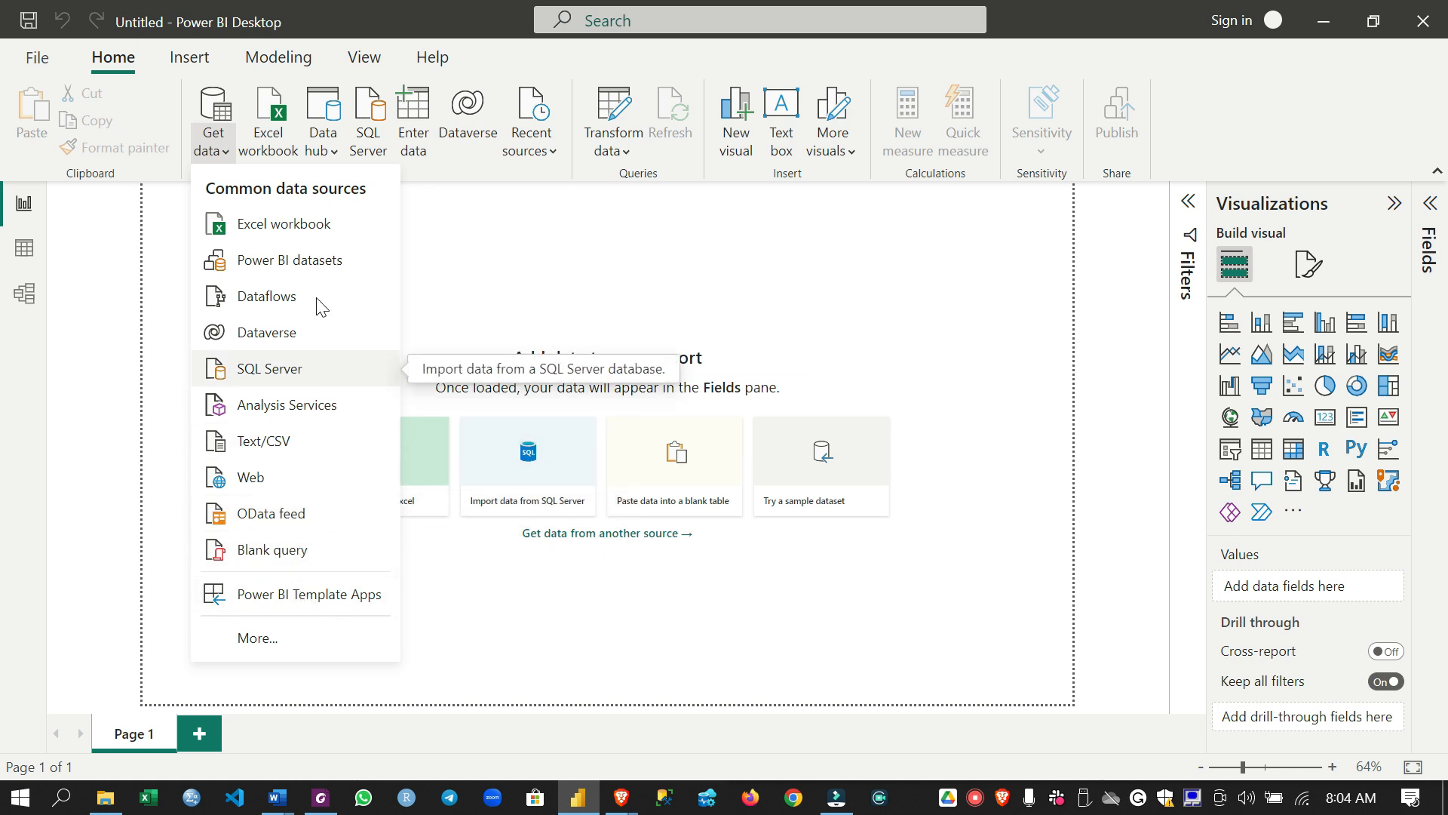
click(299, 640)
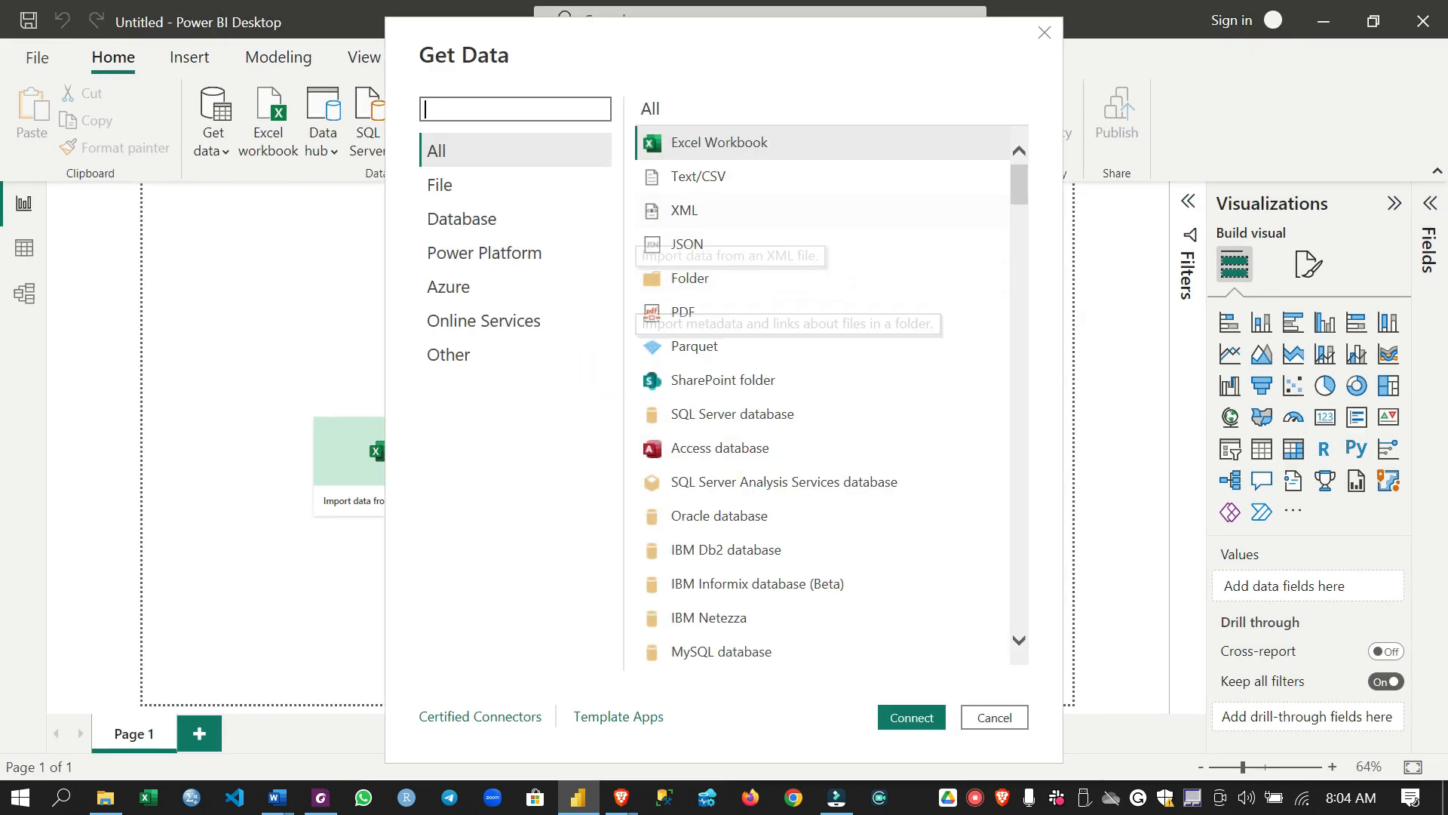
scroll(875, 325, down, 15)
scroll(874, 325, down, 20)
scroll(875, 324, up, 7)
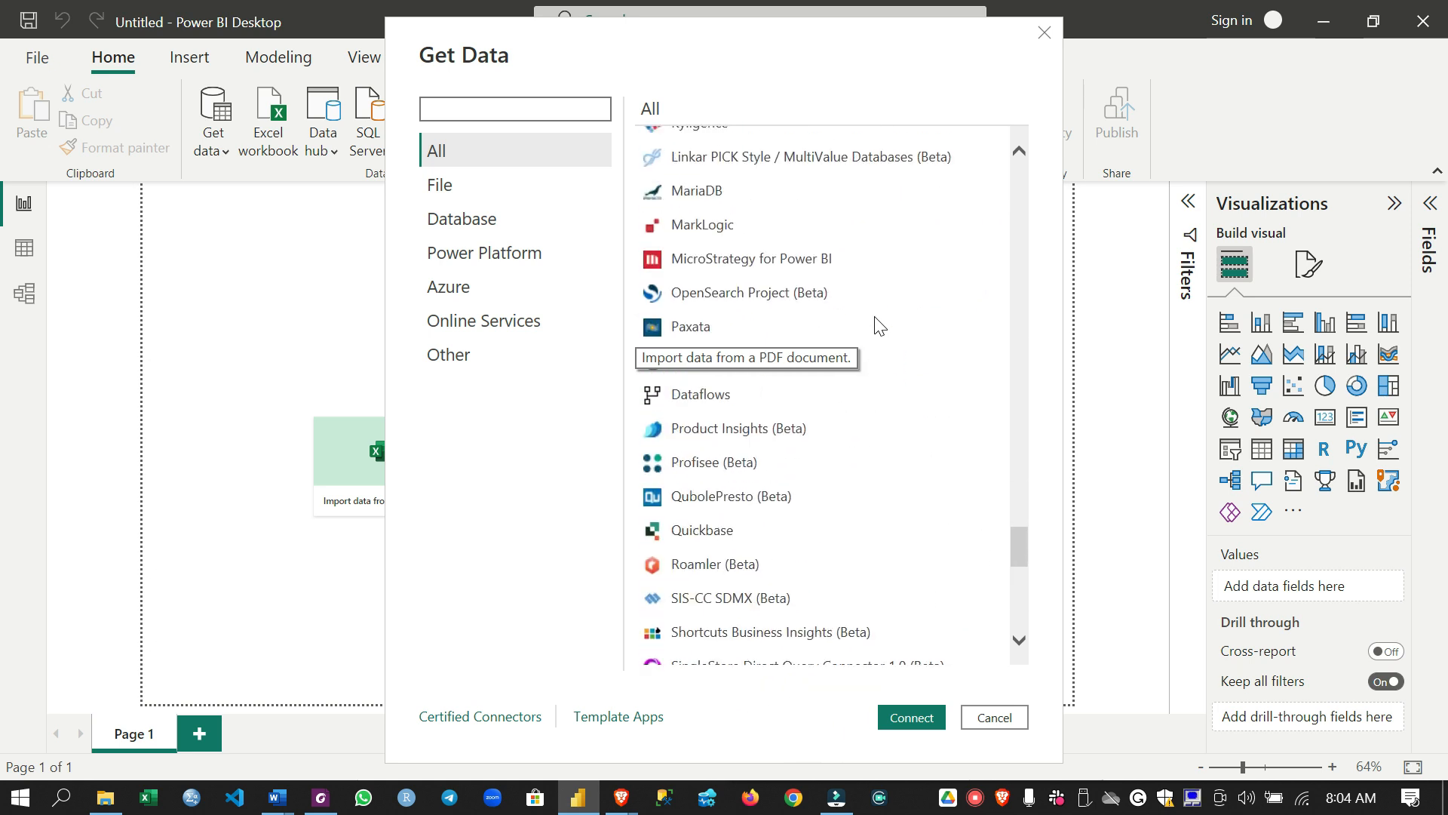
scroll(880, 326, up, 2)
scroll(879, 326, up, 10)
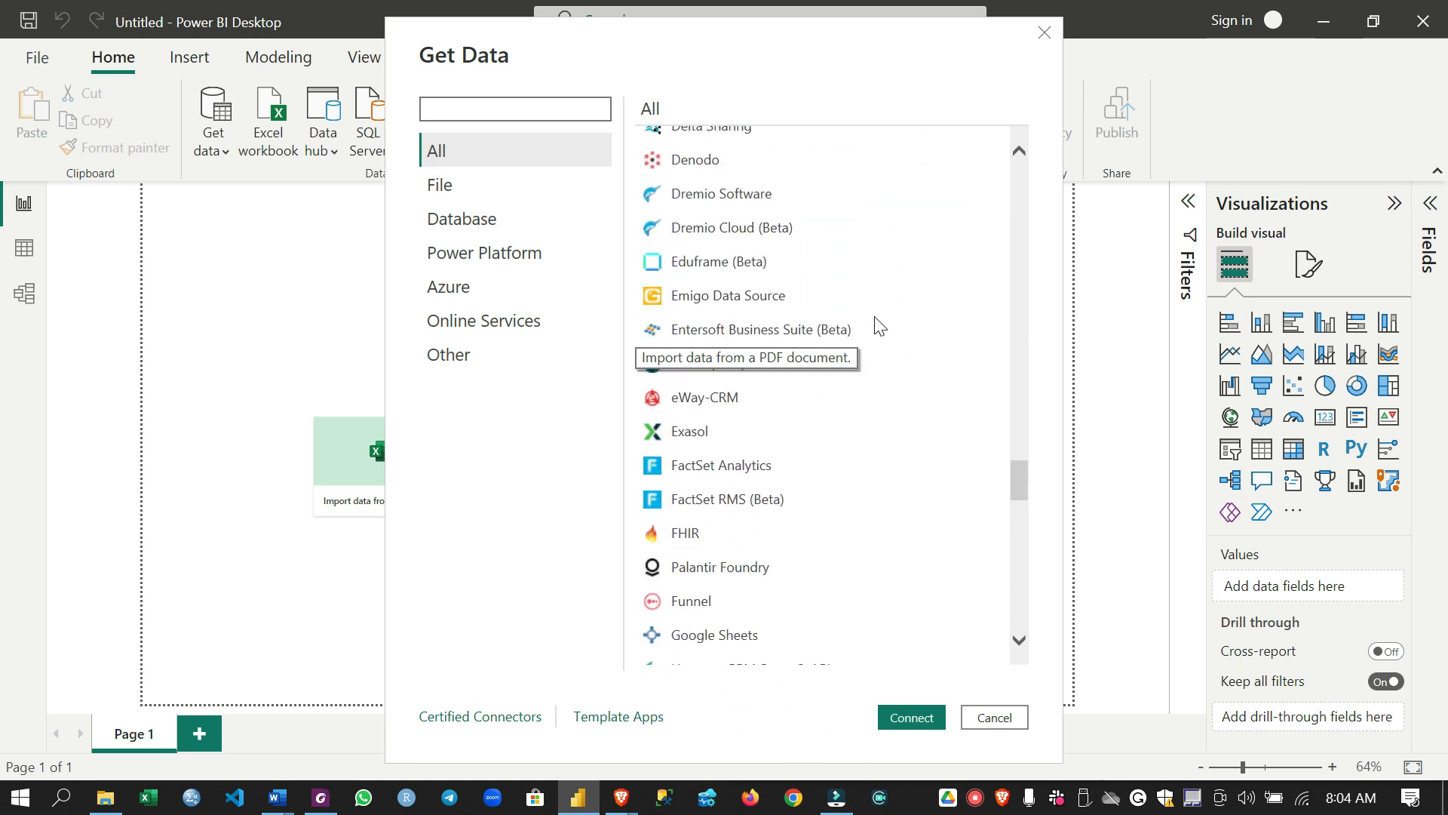
scroll(879, 325, down, 15)
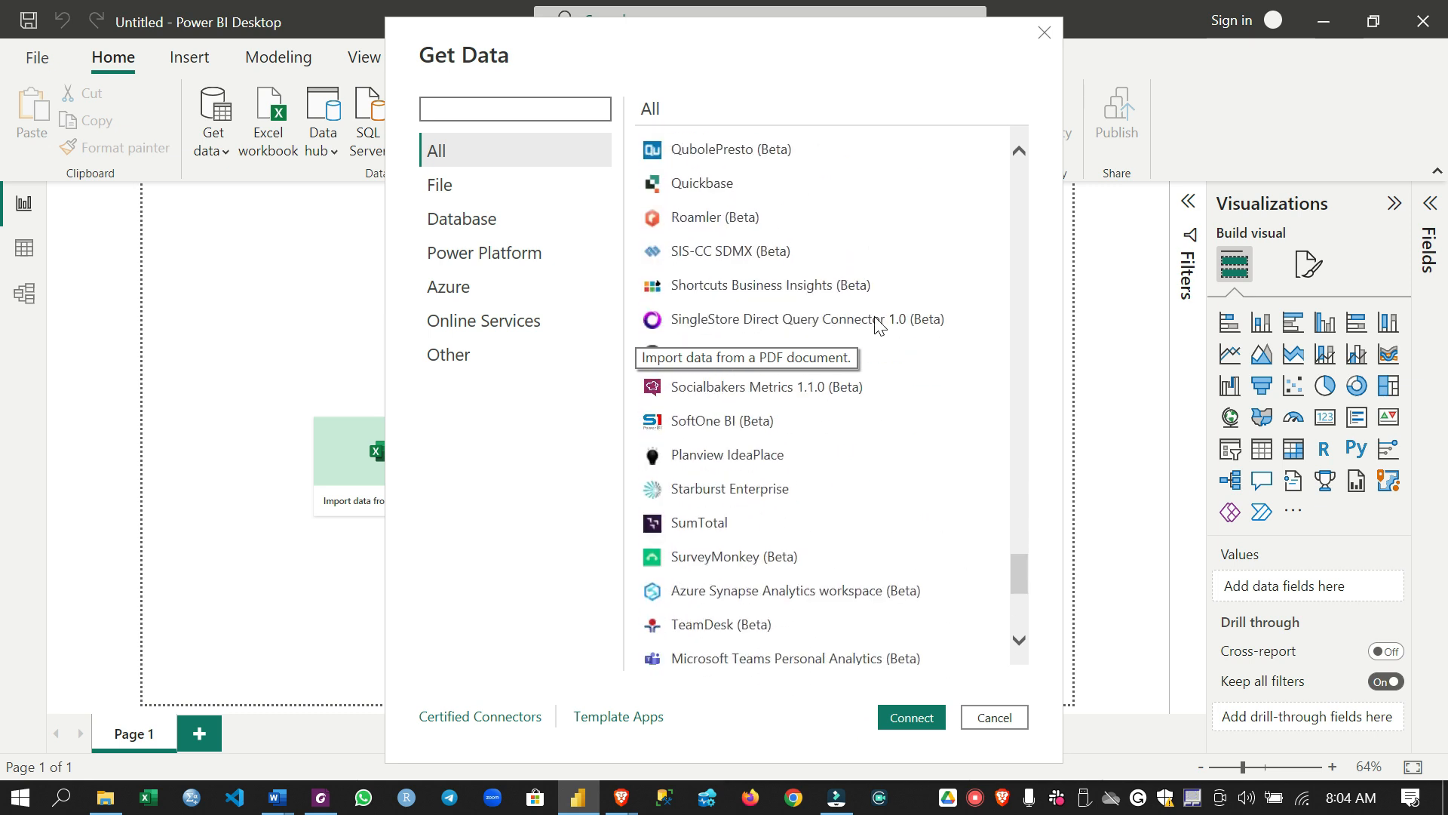
scroll(879, 326, down, 4)
scroll(880, 325, up, 18)
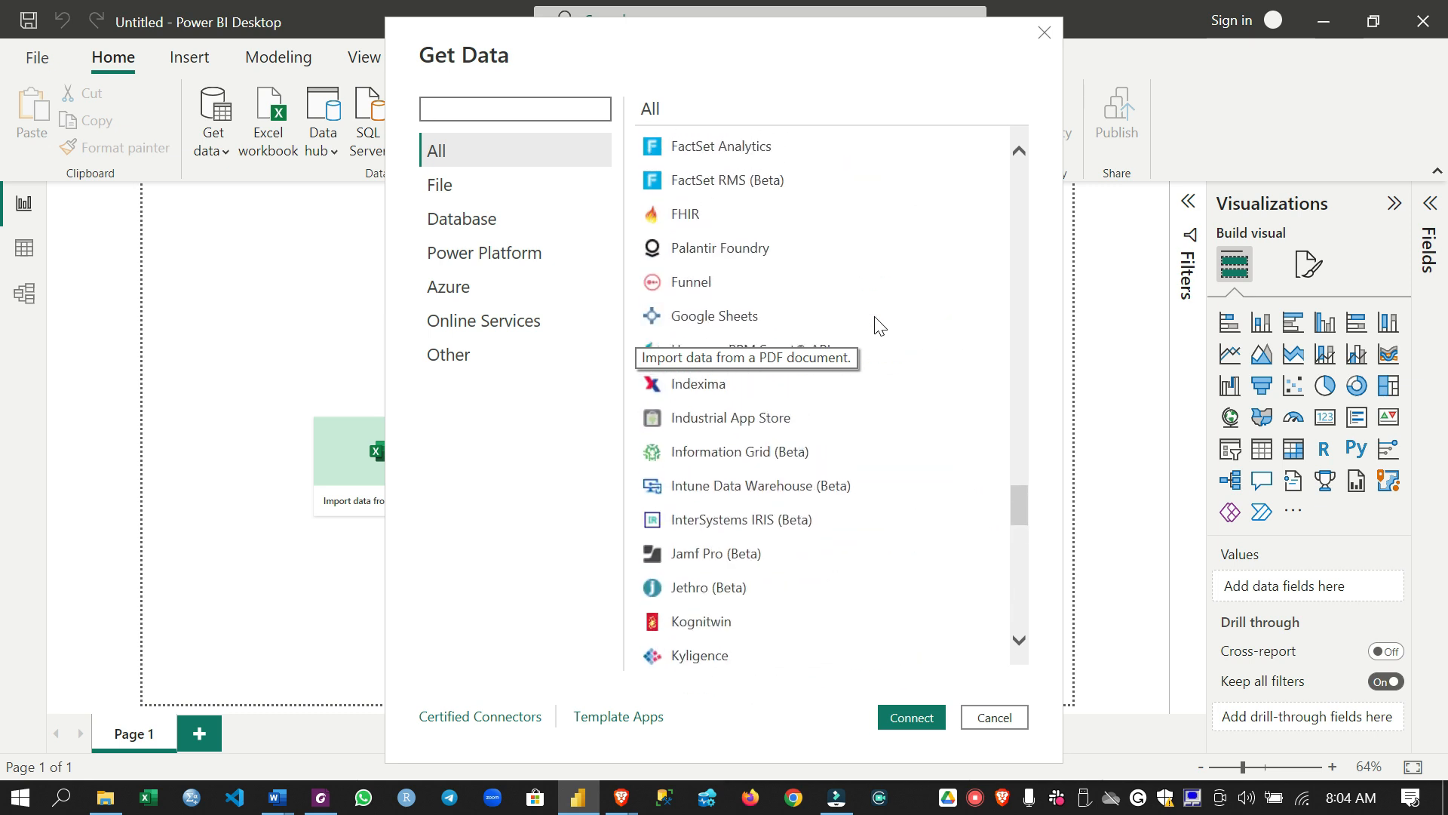
scroll(880, 325, up, 10)
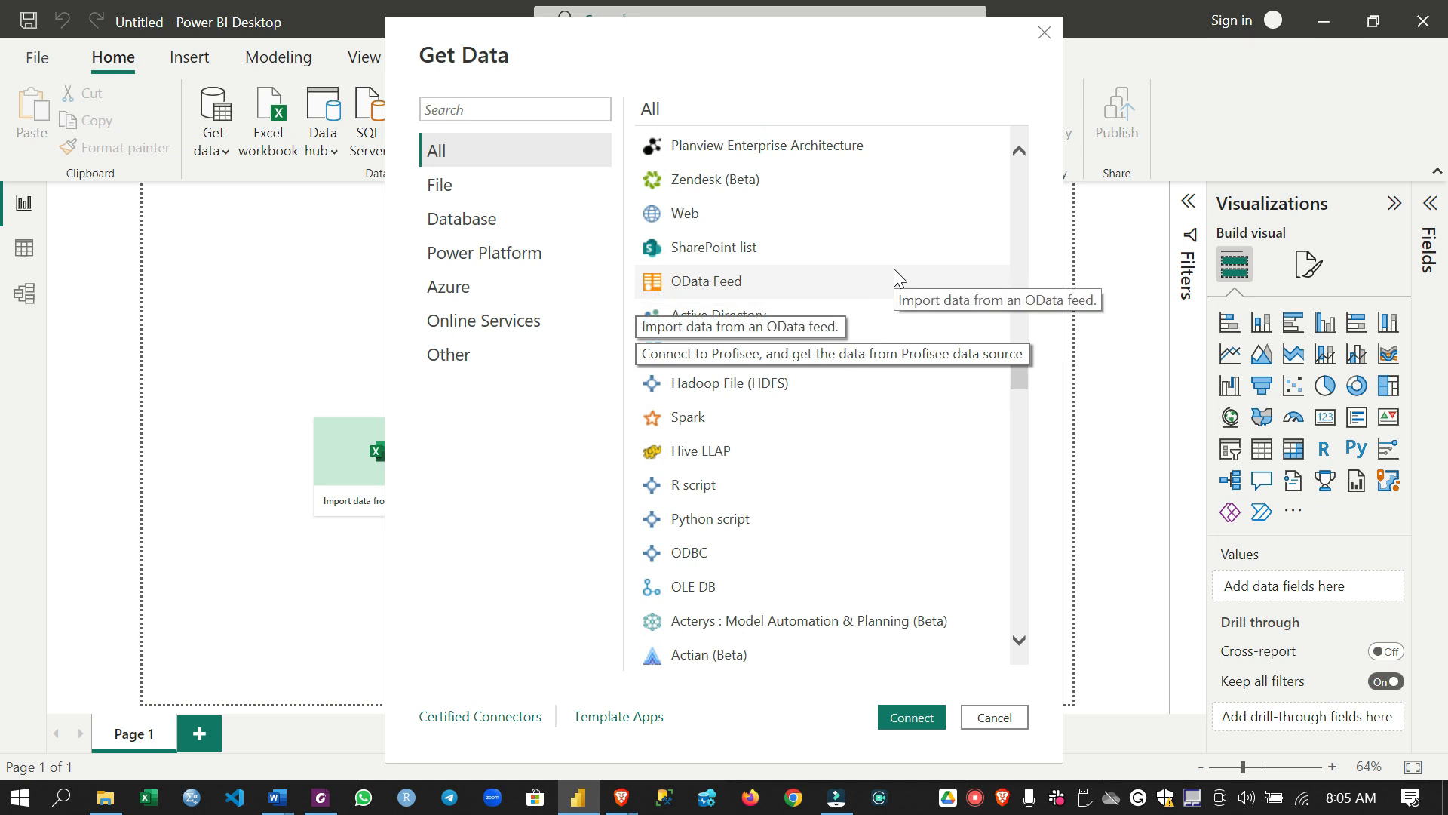
Highlight the R script and Python script connectors, and close the Get Data dialog without connecting
click(705, 487)
click(698, 519)
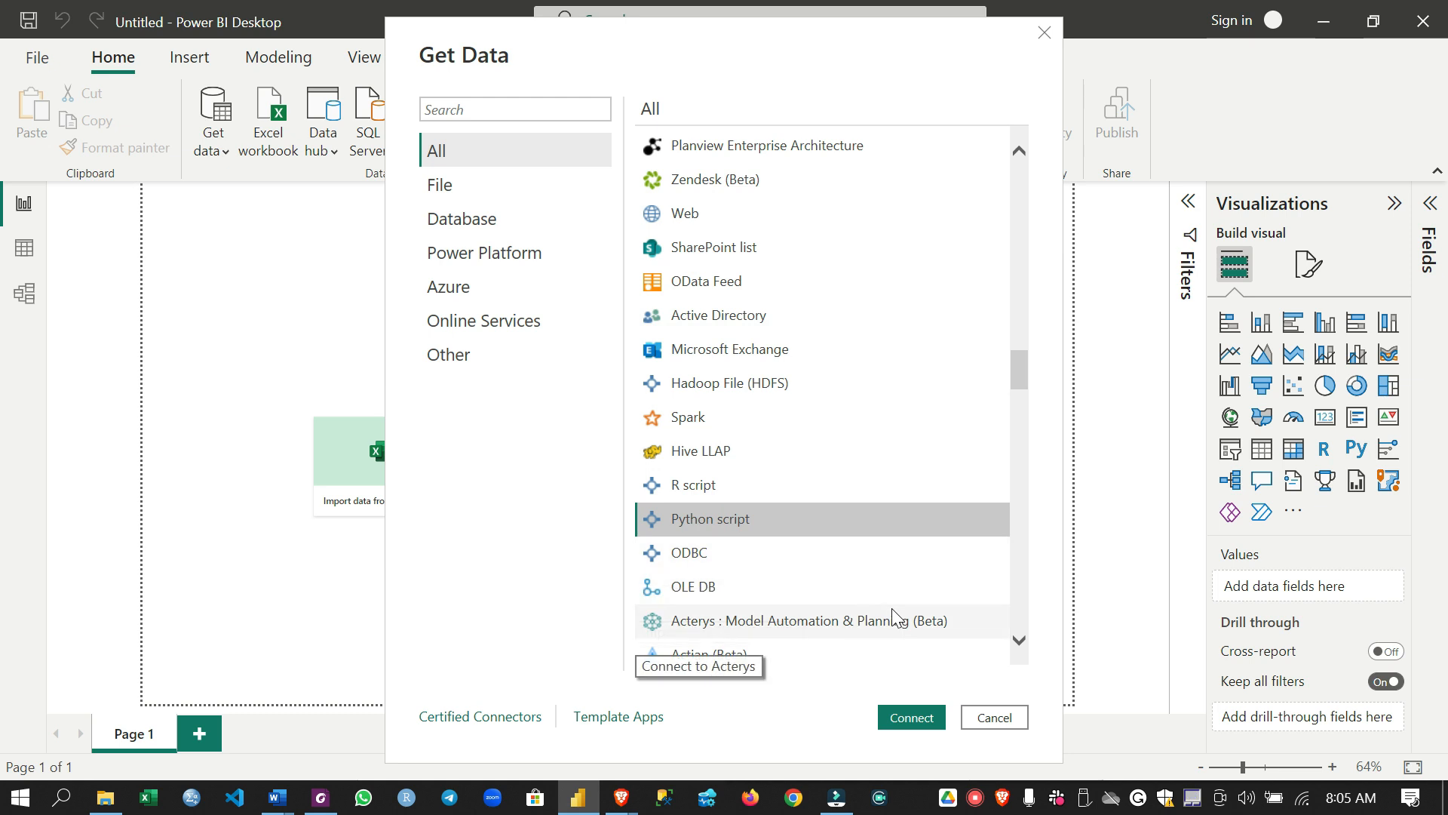
click(979, 723)
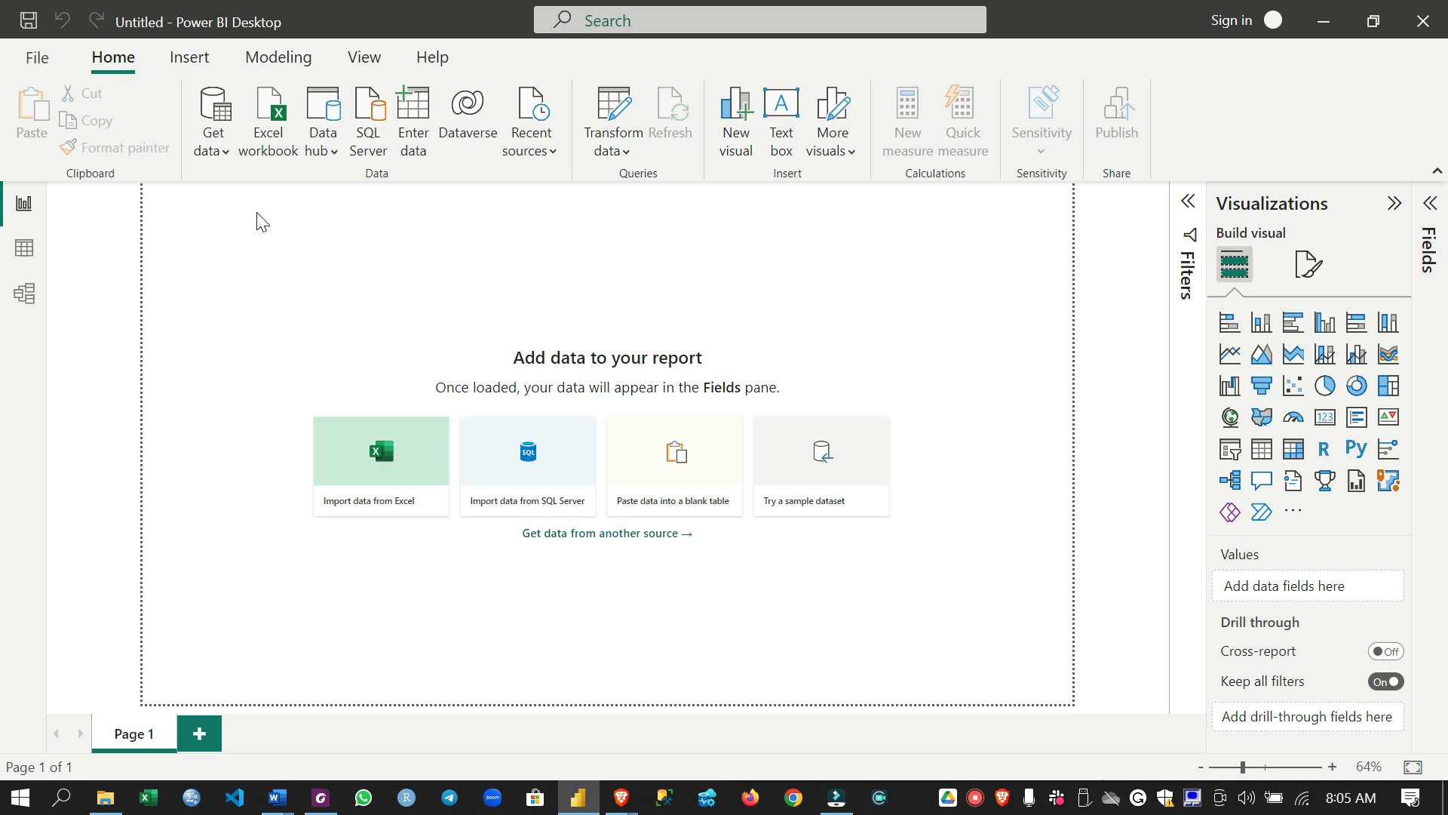
Import the bi_dimensions Excel workbook from the Desktop's Instructor > Data > USSales folder
click(277, 139)
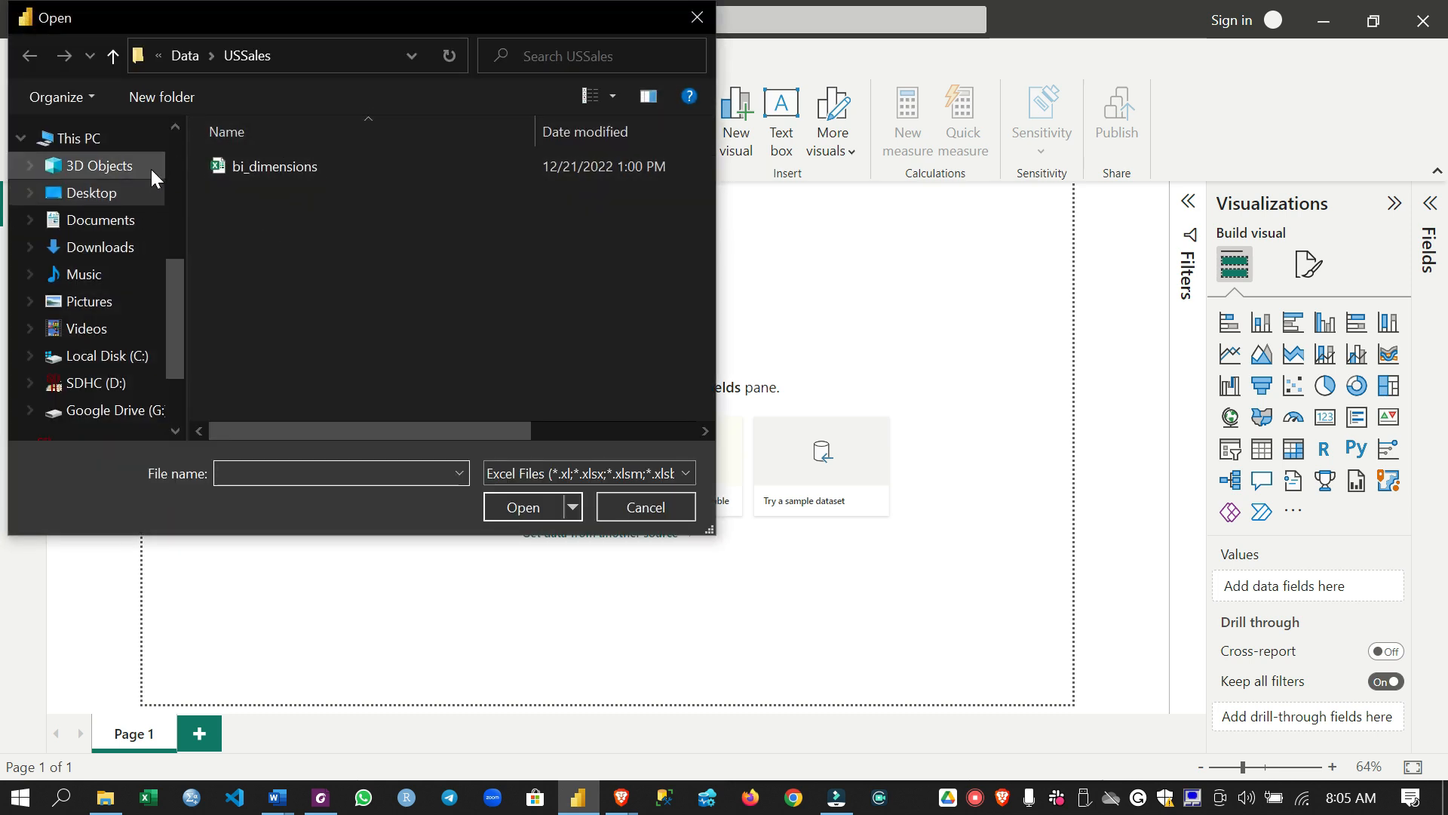
click(121, 199)
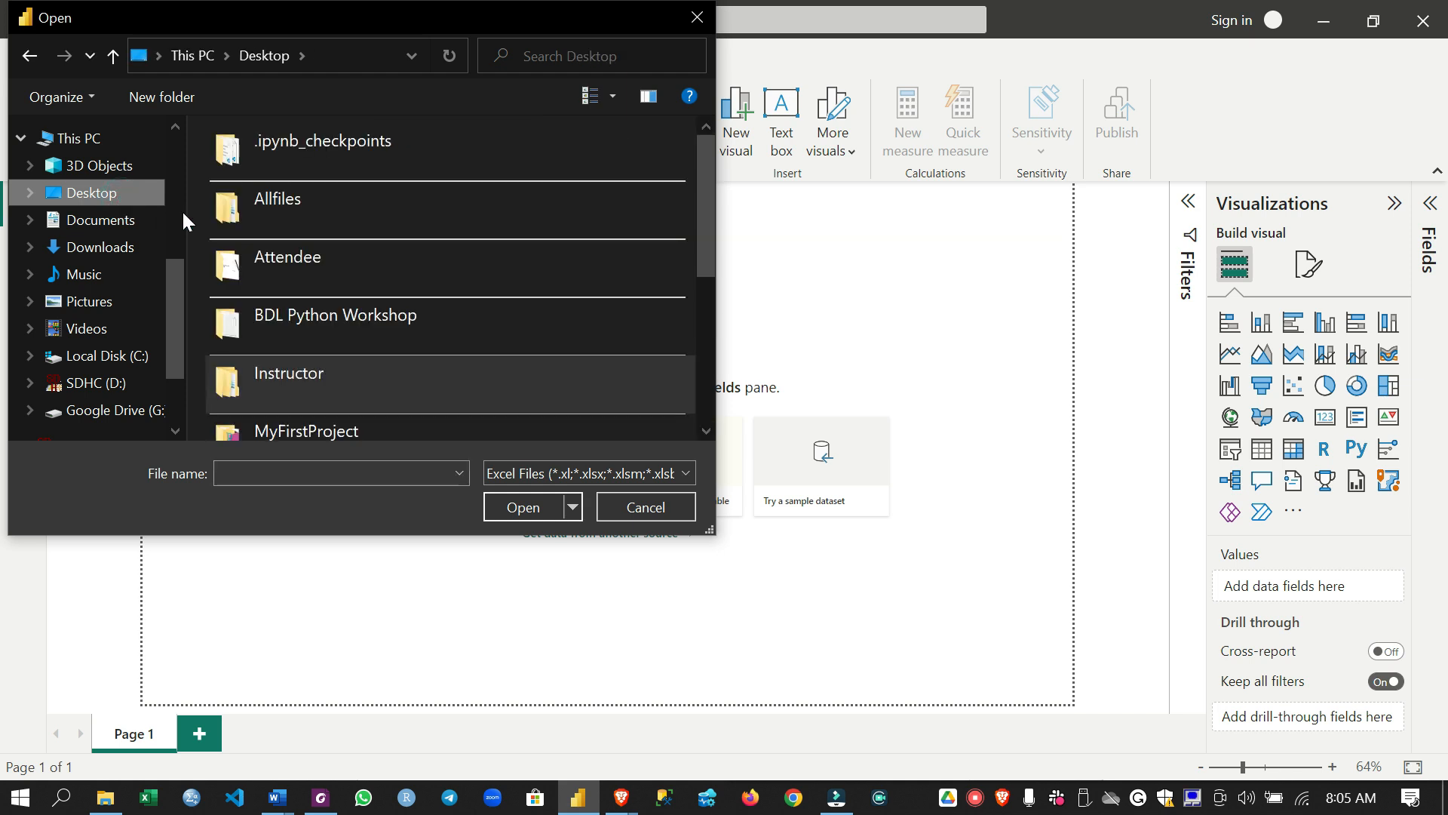
double_click(296, 362)
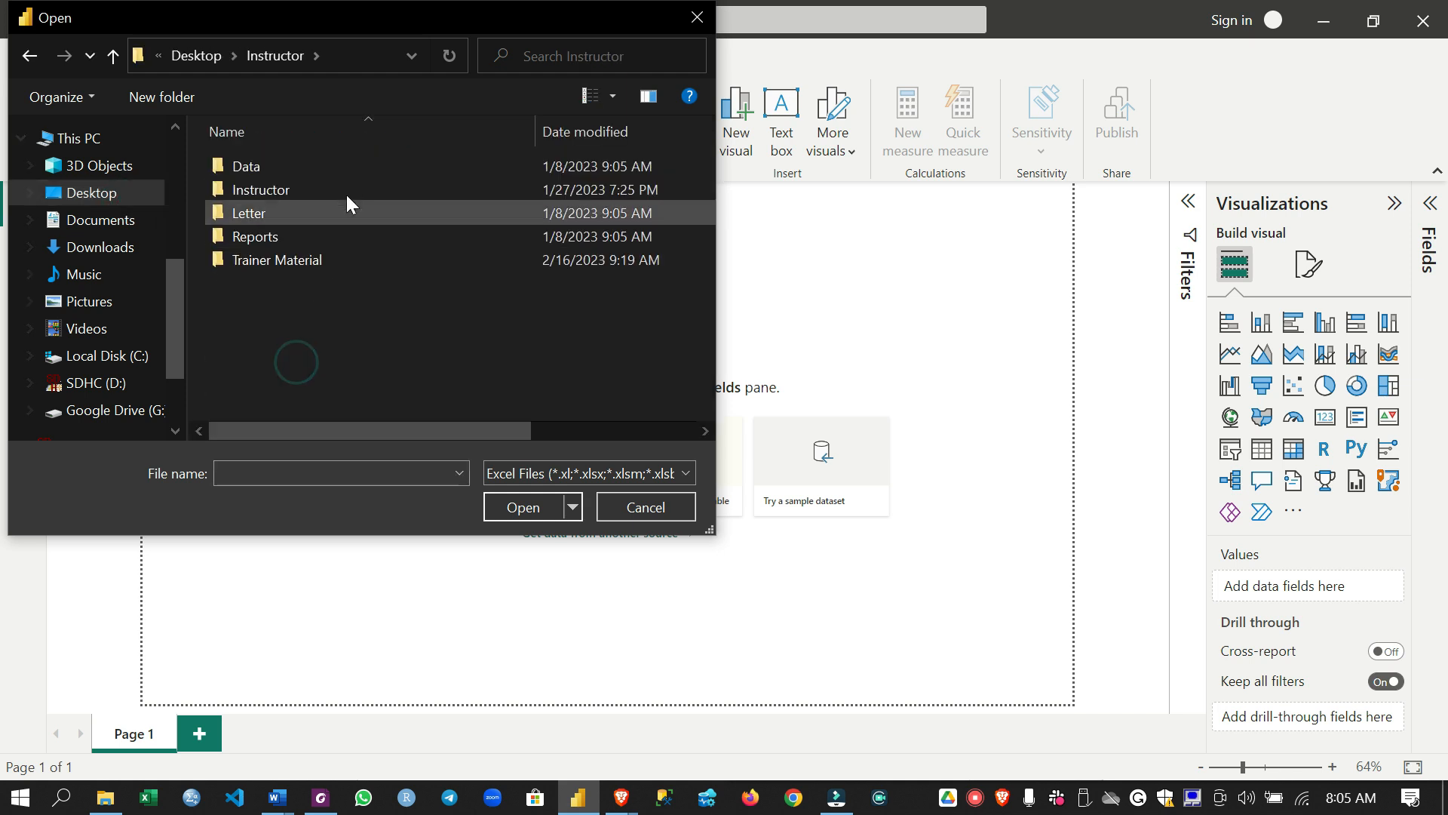
double_click(338, 168)
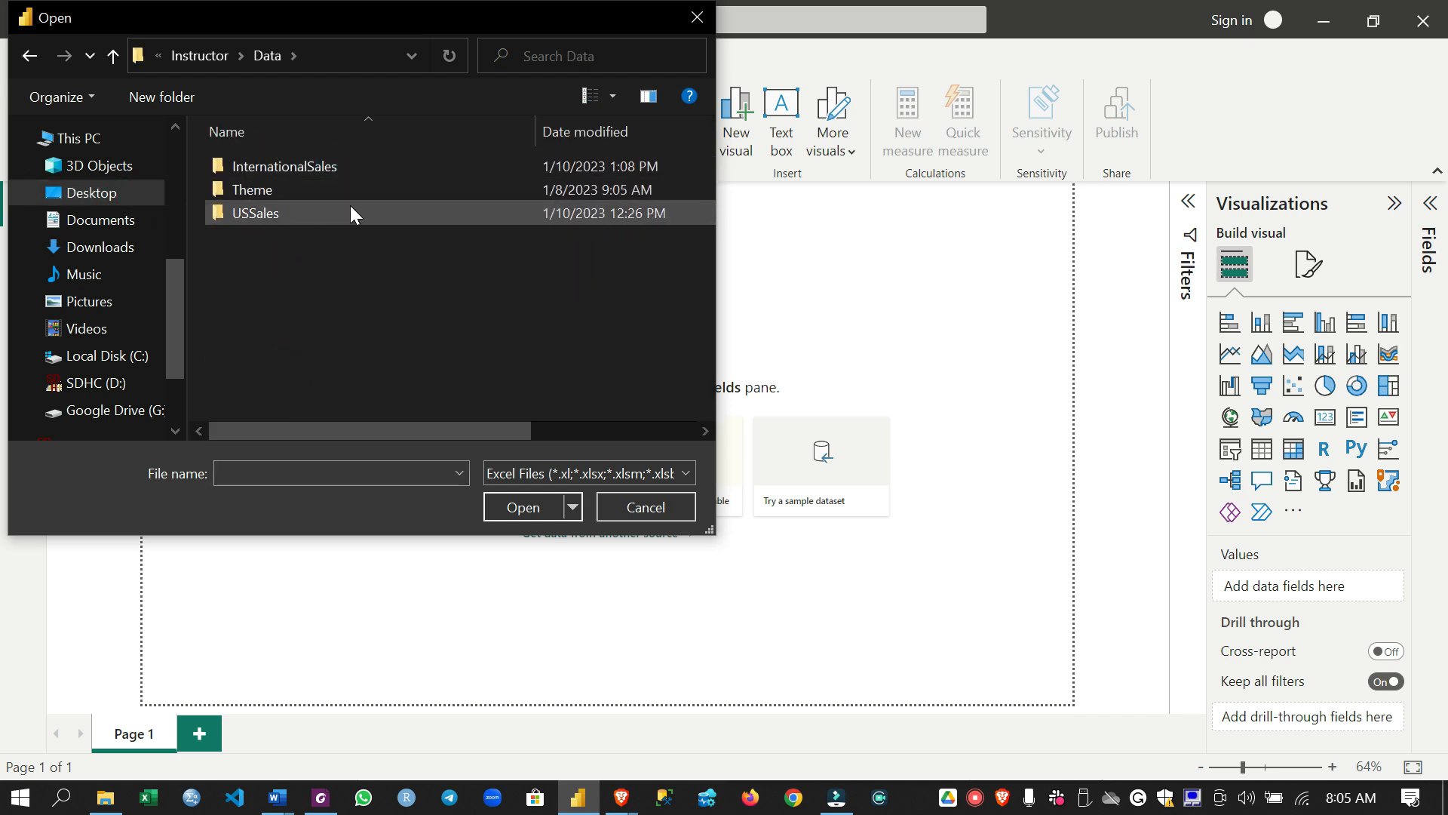
click(371, 214)
double_click(370, 211)
double_click(361, 165)
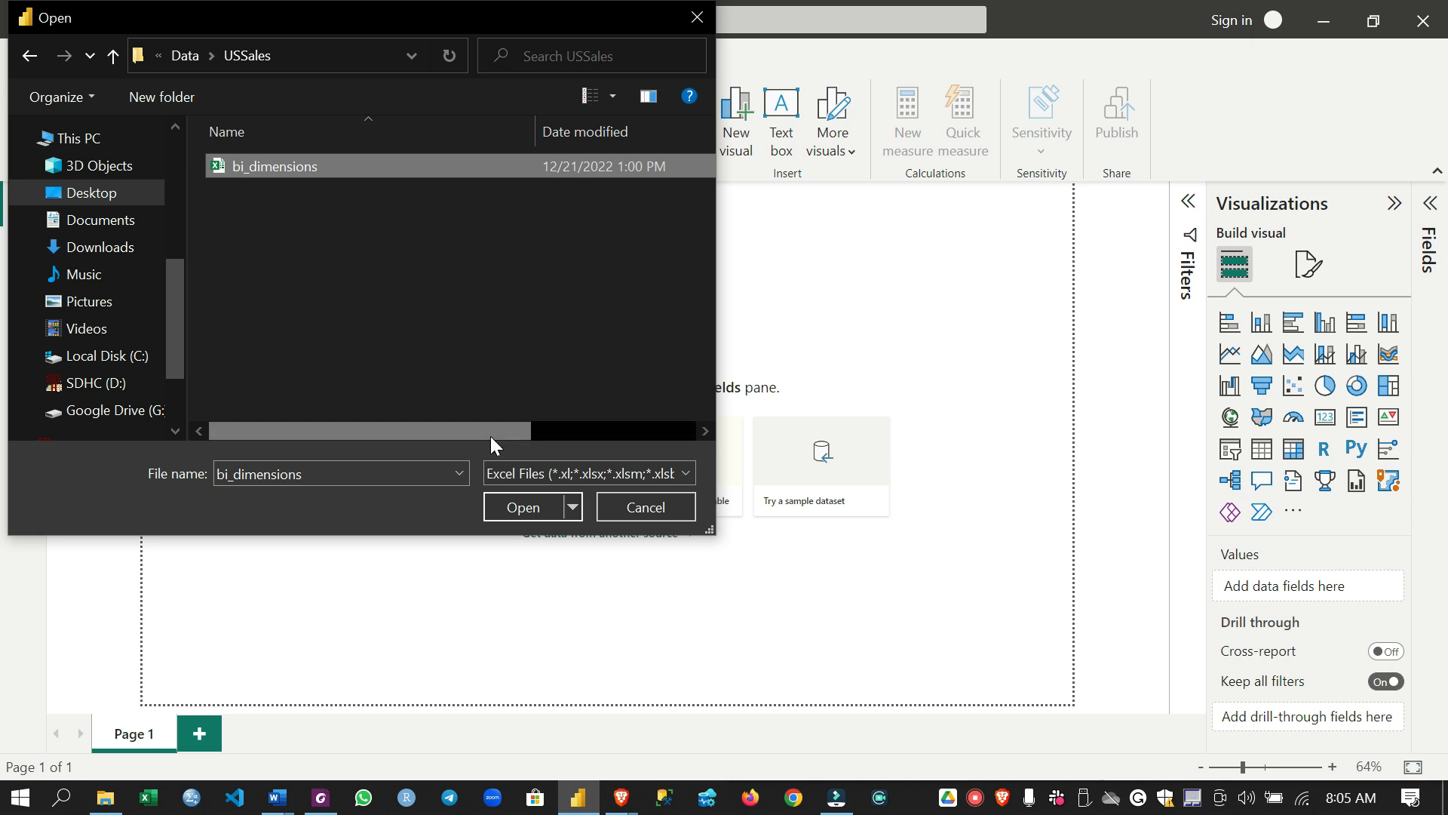
click(513, 506)
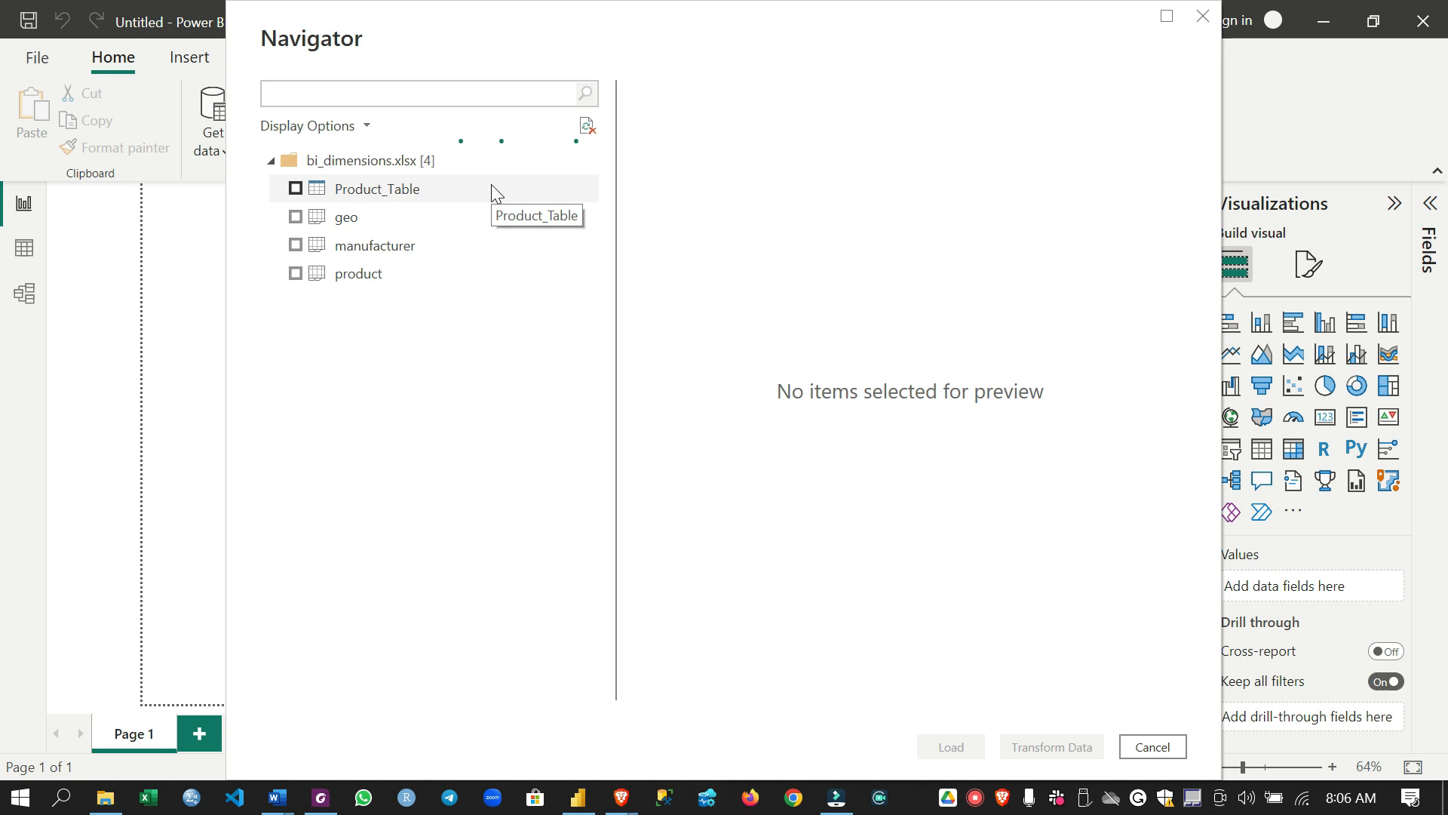
Preview the contents of Product_Table, geo, manufacturer and product in the bi_dimensions workbook
click(377, 189)
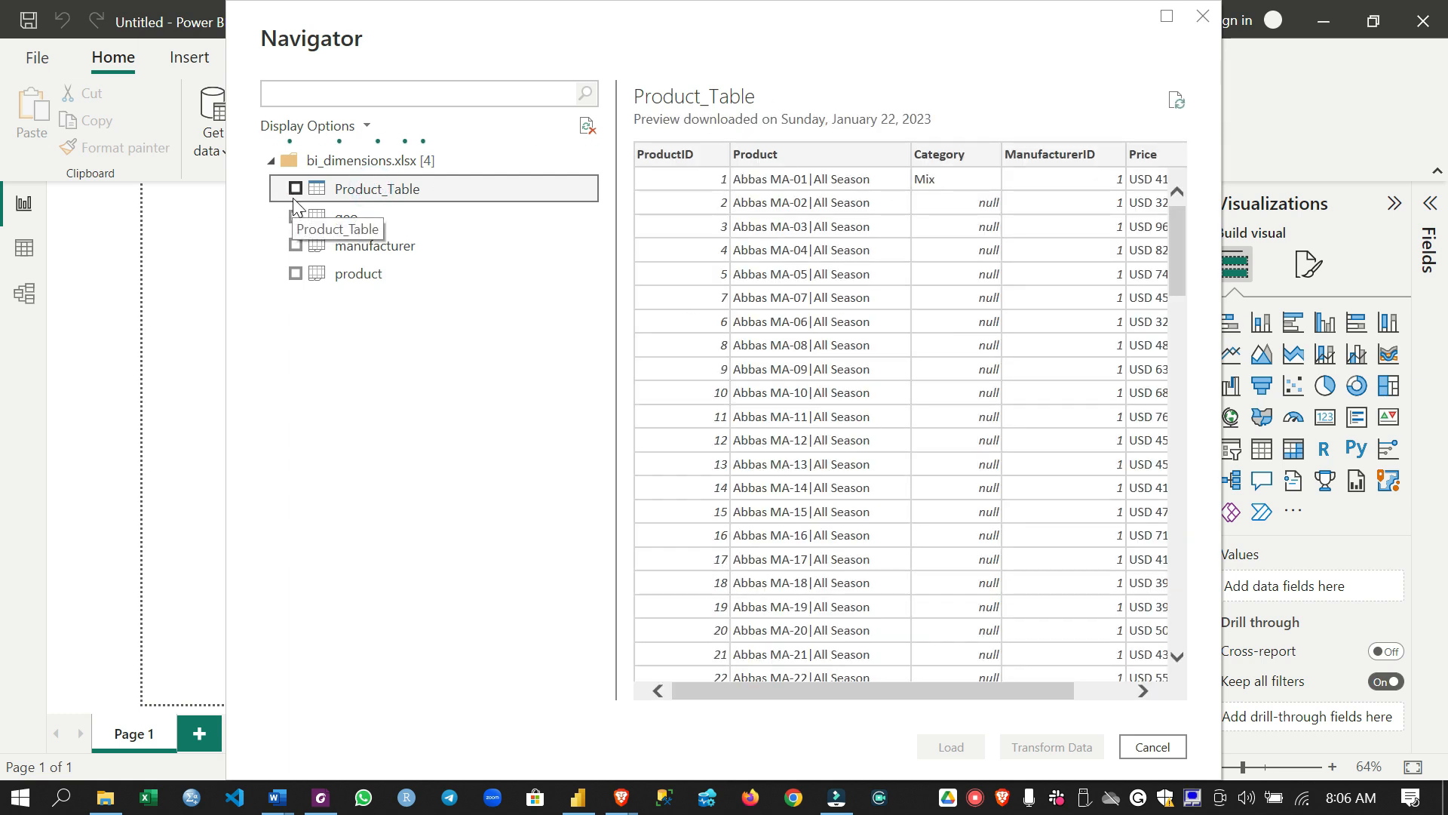
click(390, 218)
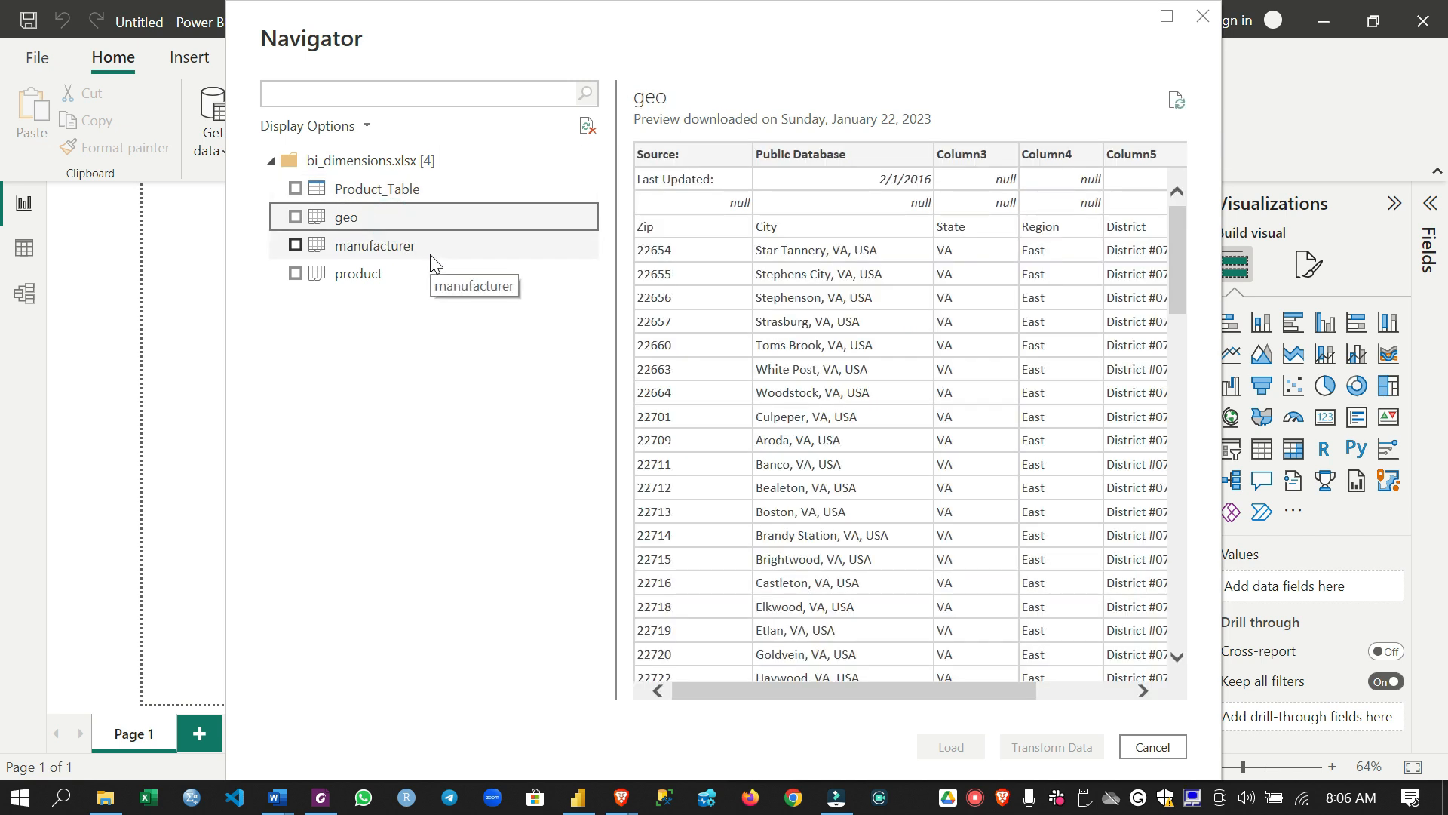
click(432, 254)
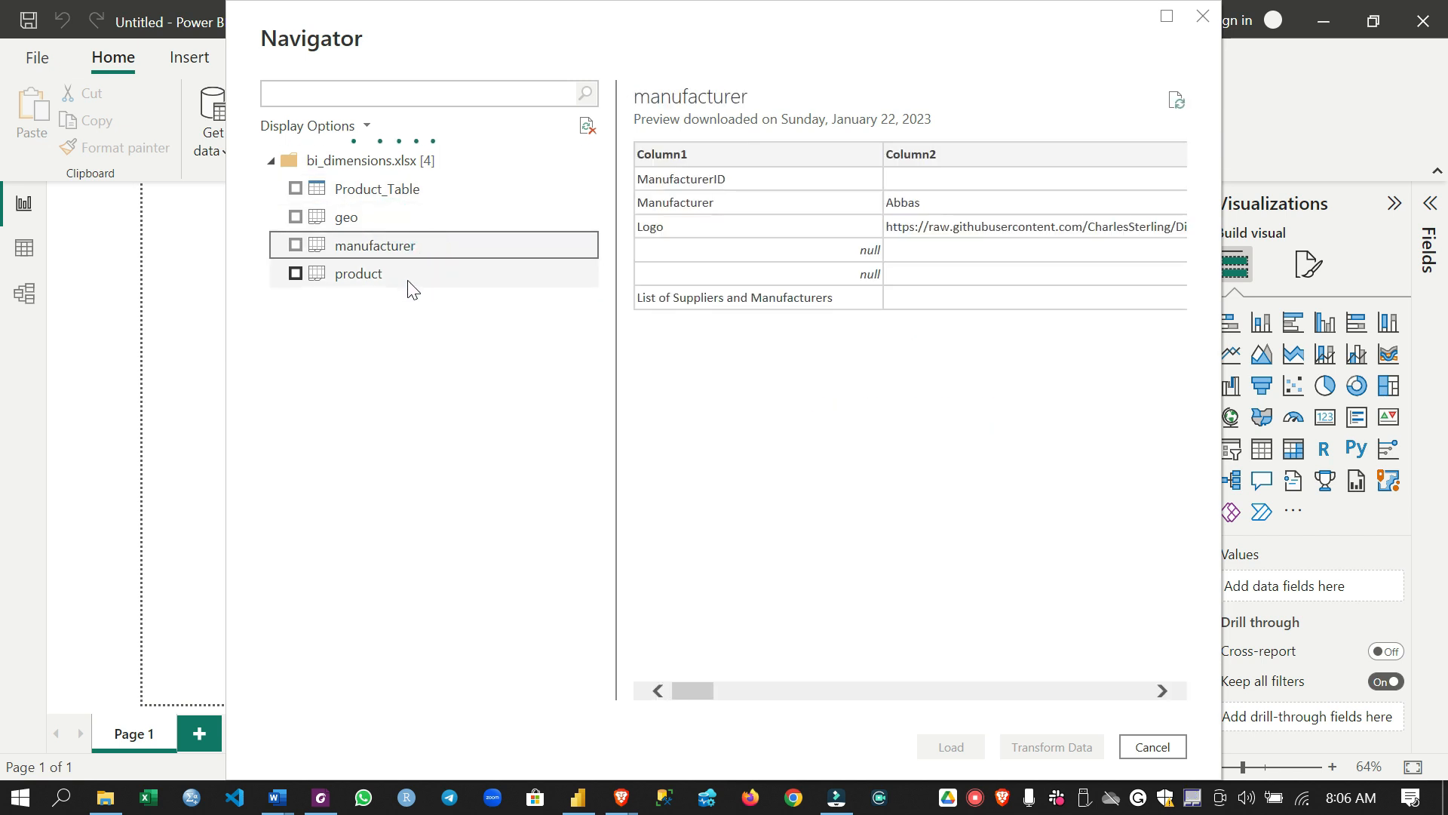
click(411, 285)
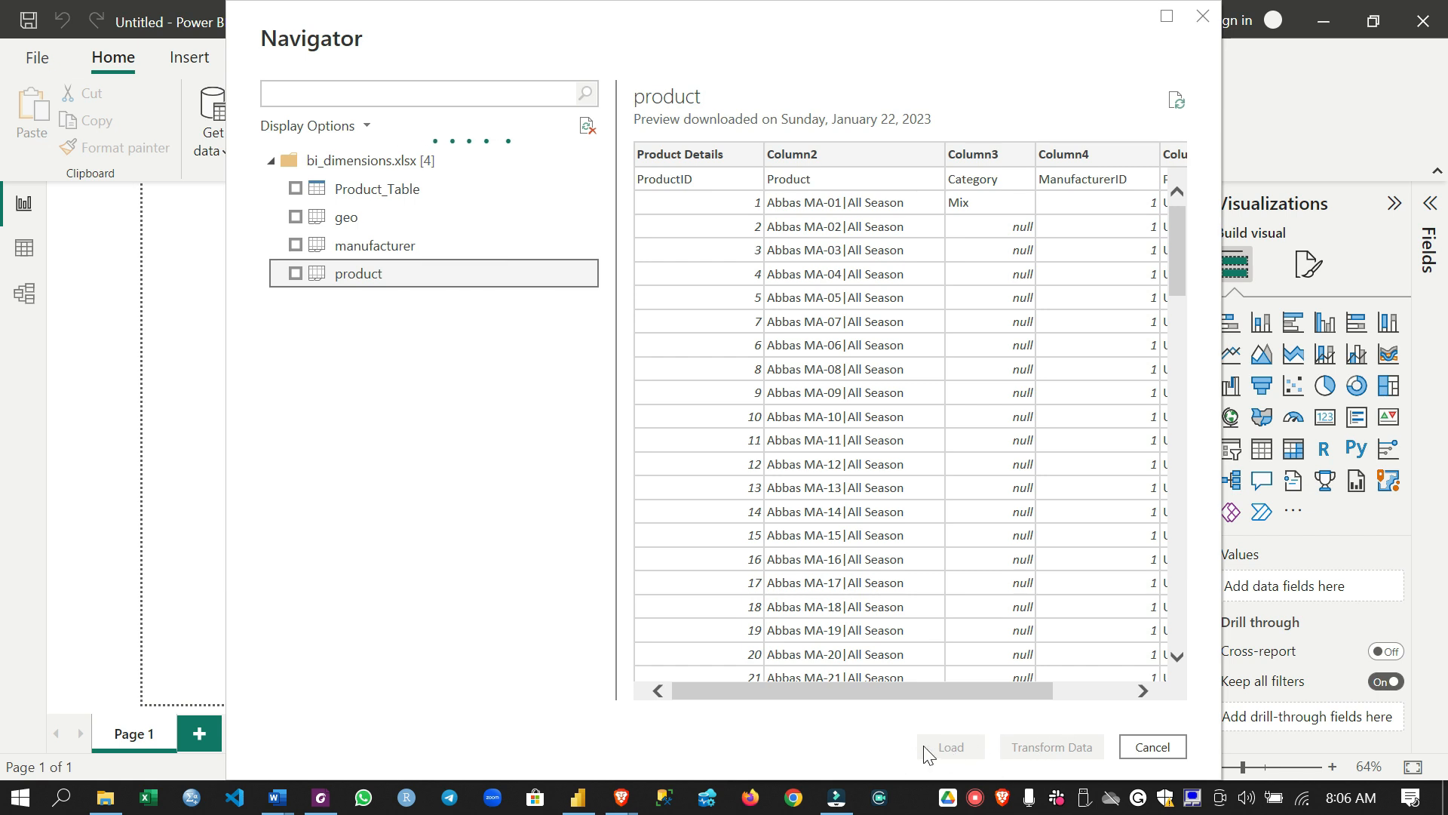
Select Product_Table, geo and manufacturer, leaving the product sheet unselected, and open them for transformation in Power Query Editor
click(295, 198)
click(296, 189)
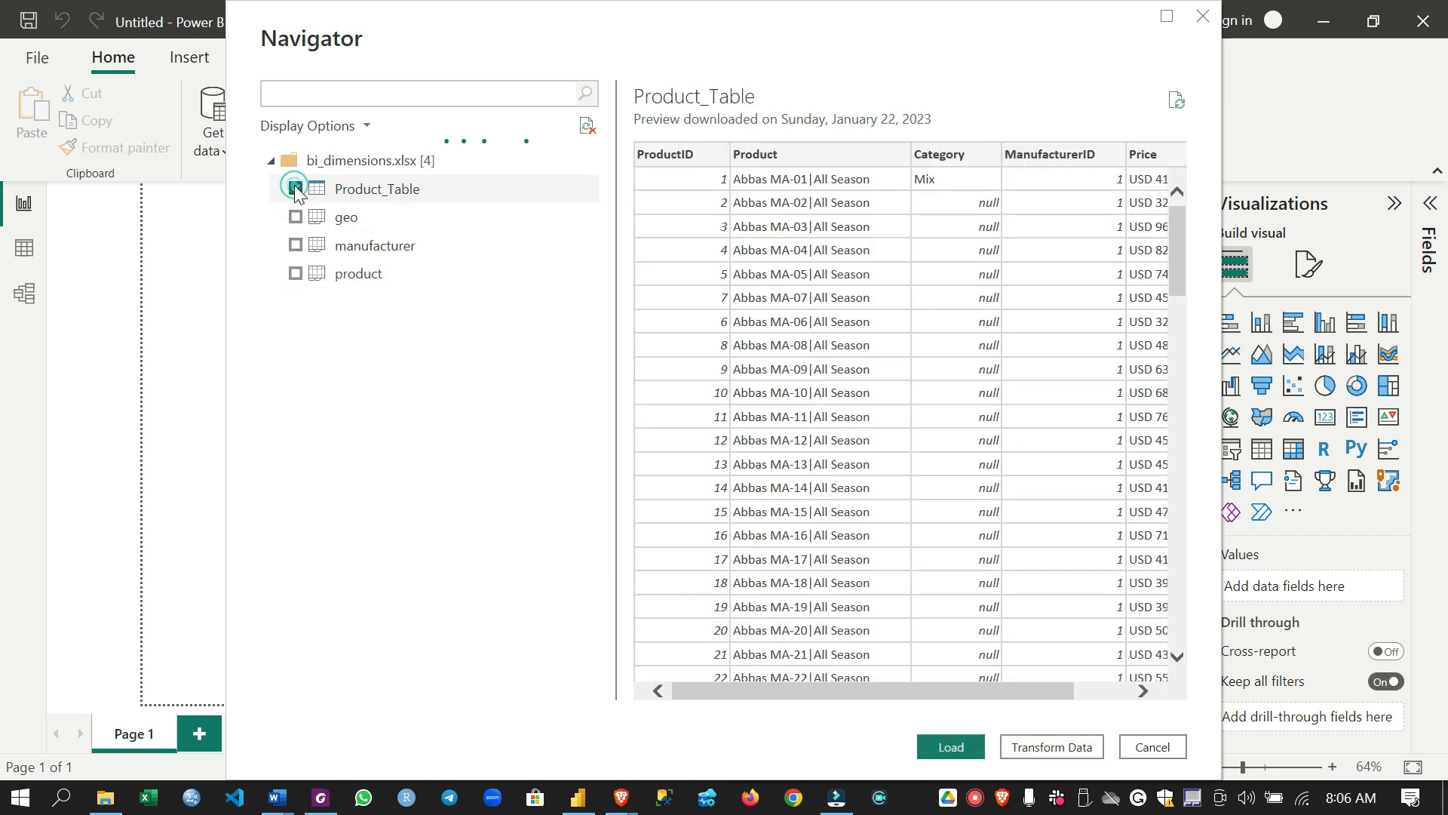
click(296, 218)
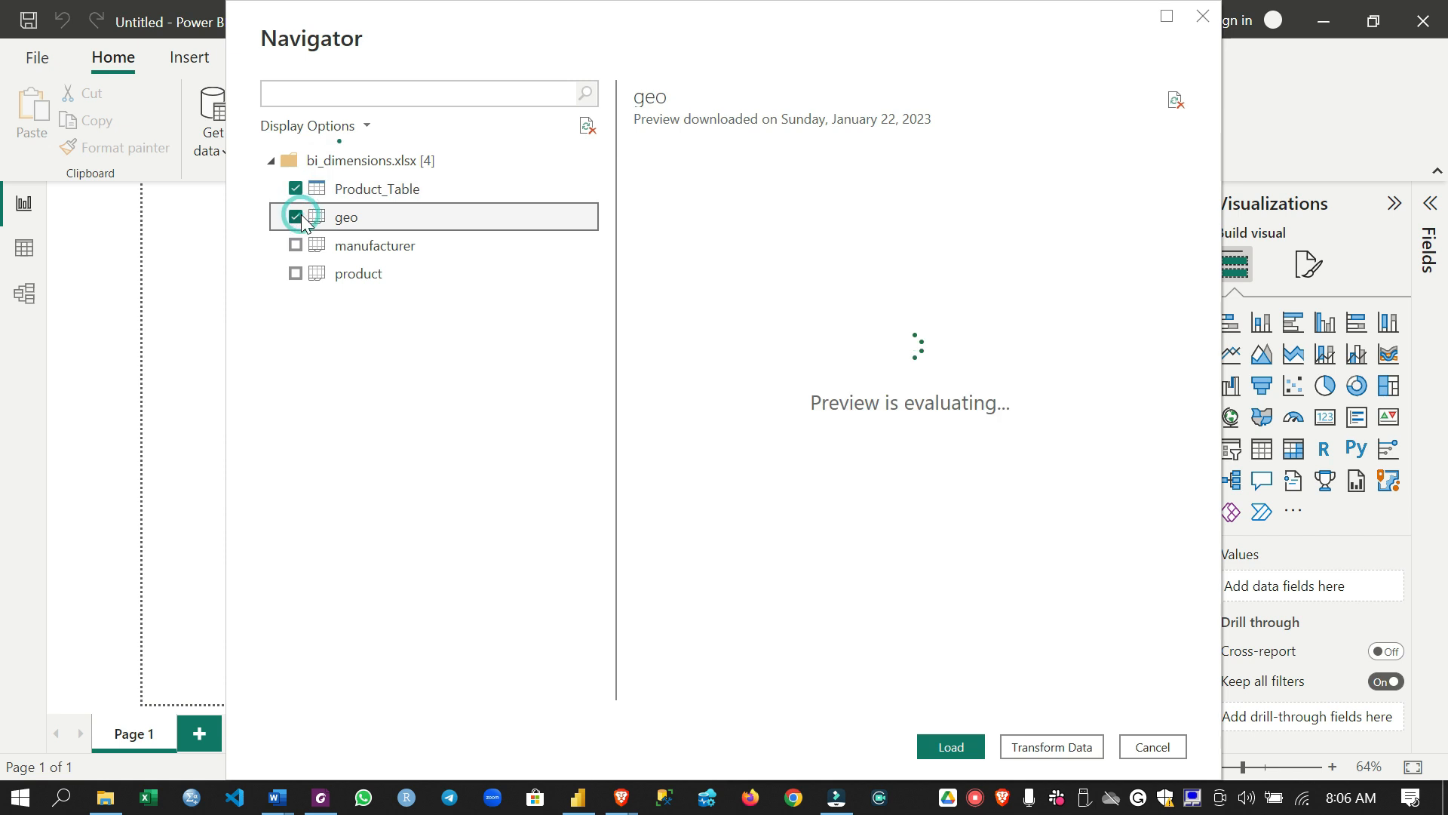
click(296, 245)
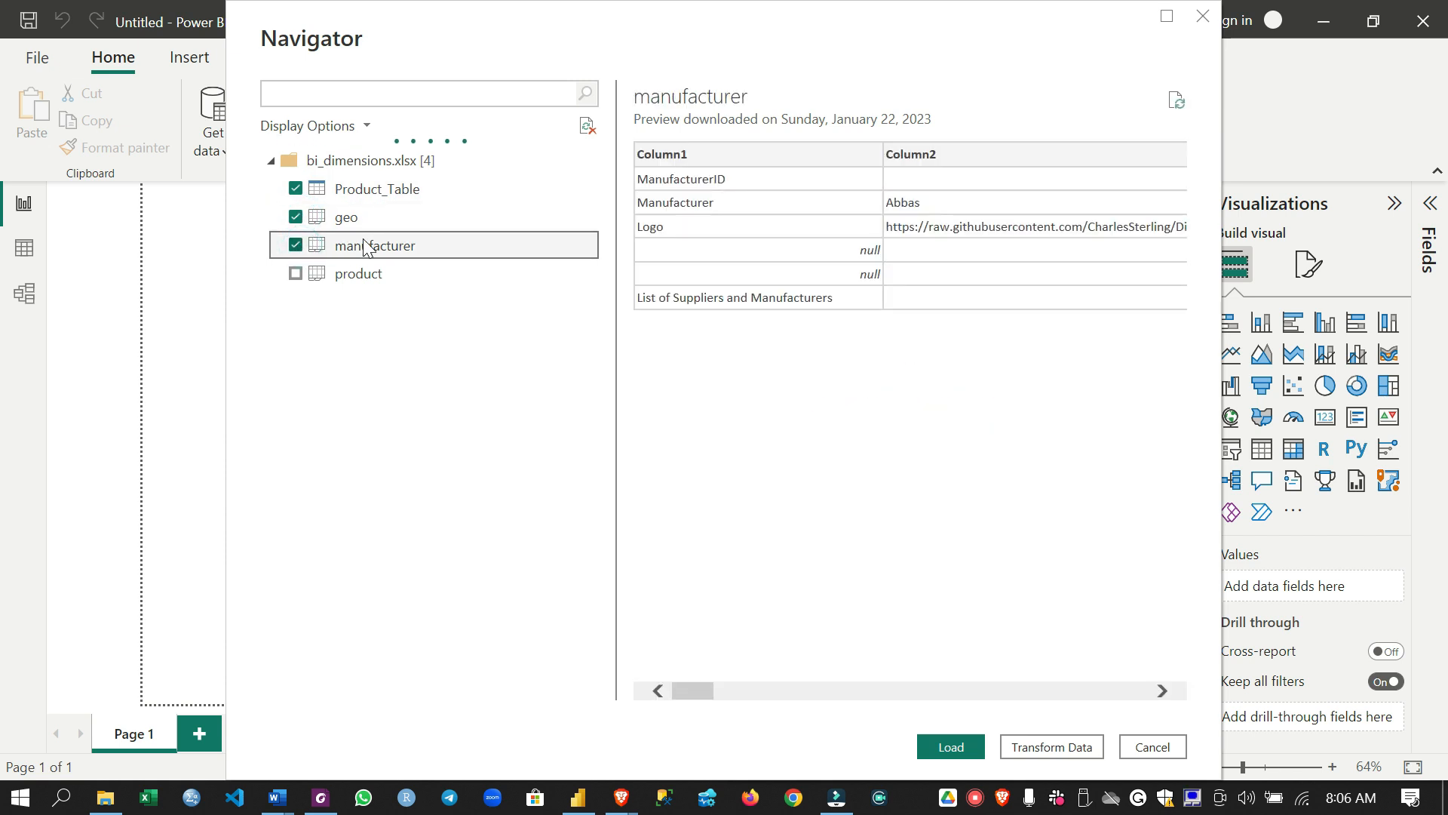
click(351, 273)
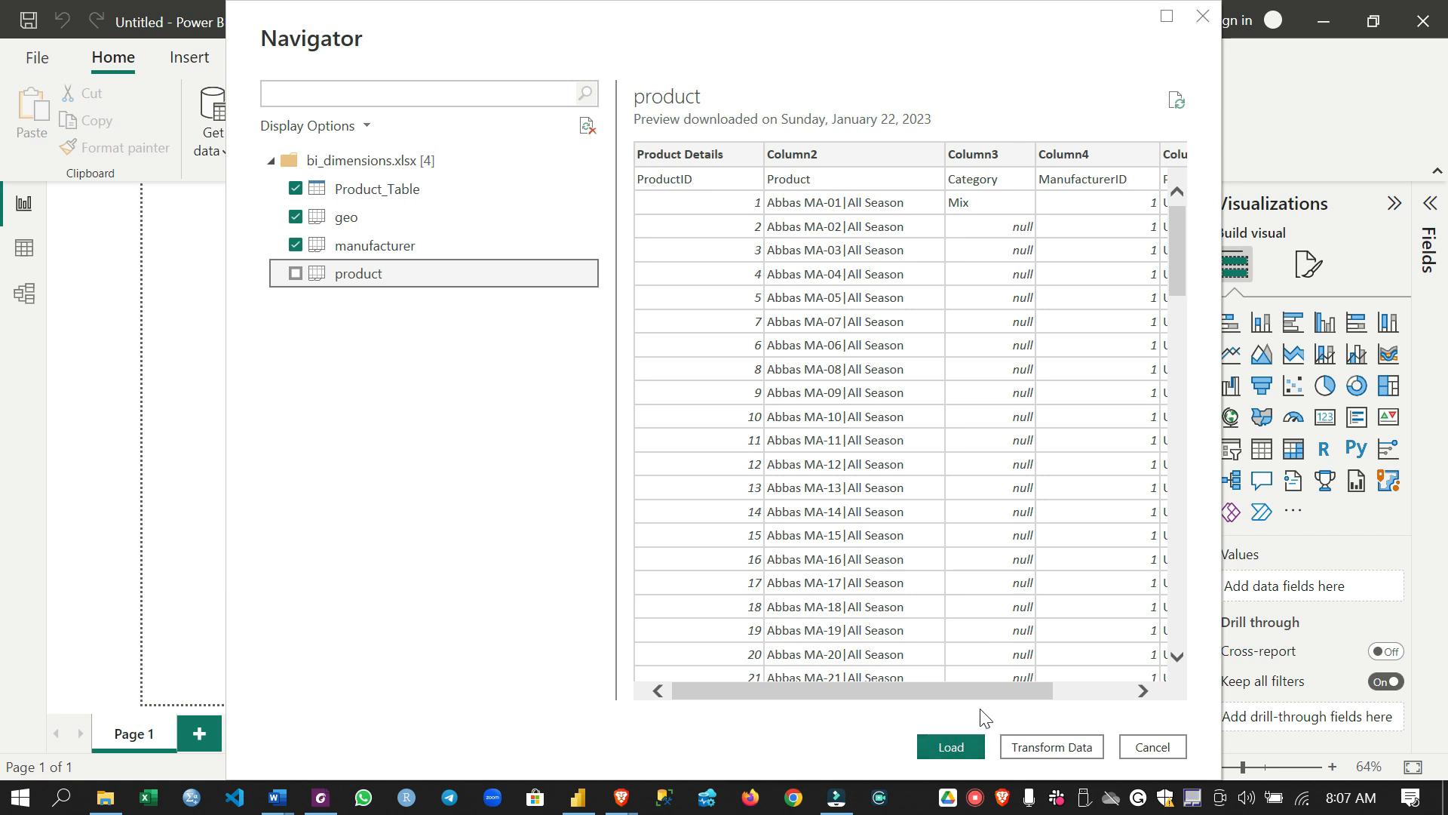
click(941, 689)
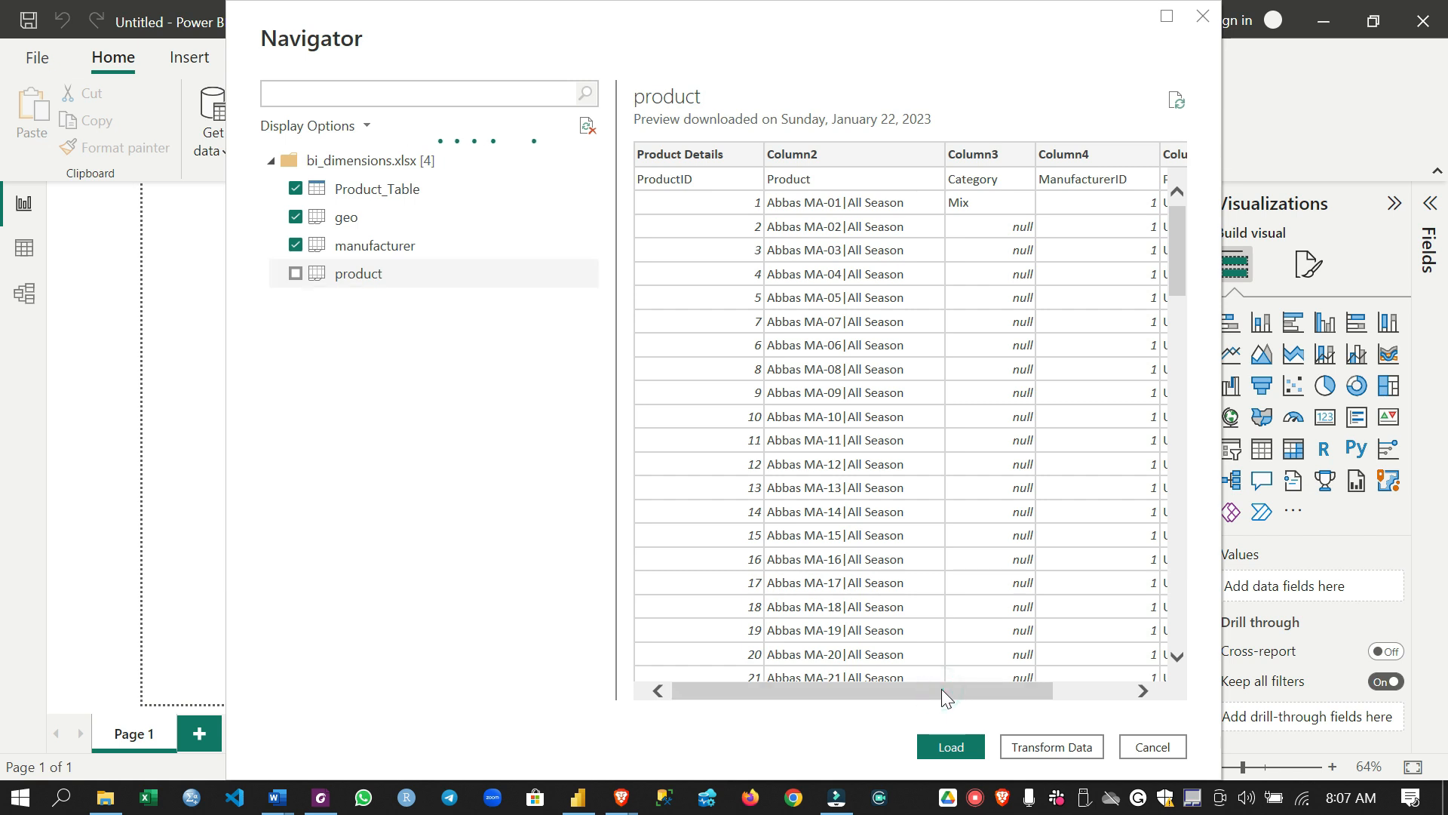
click(1032, 745)
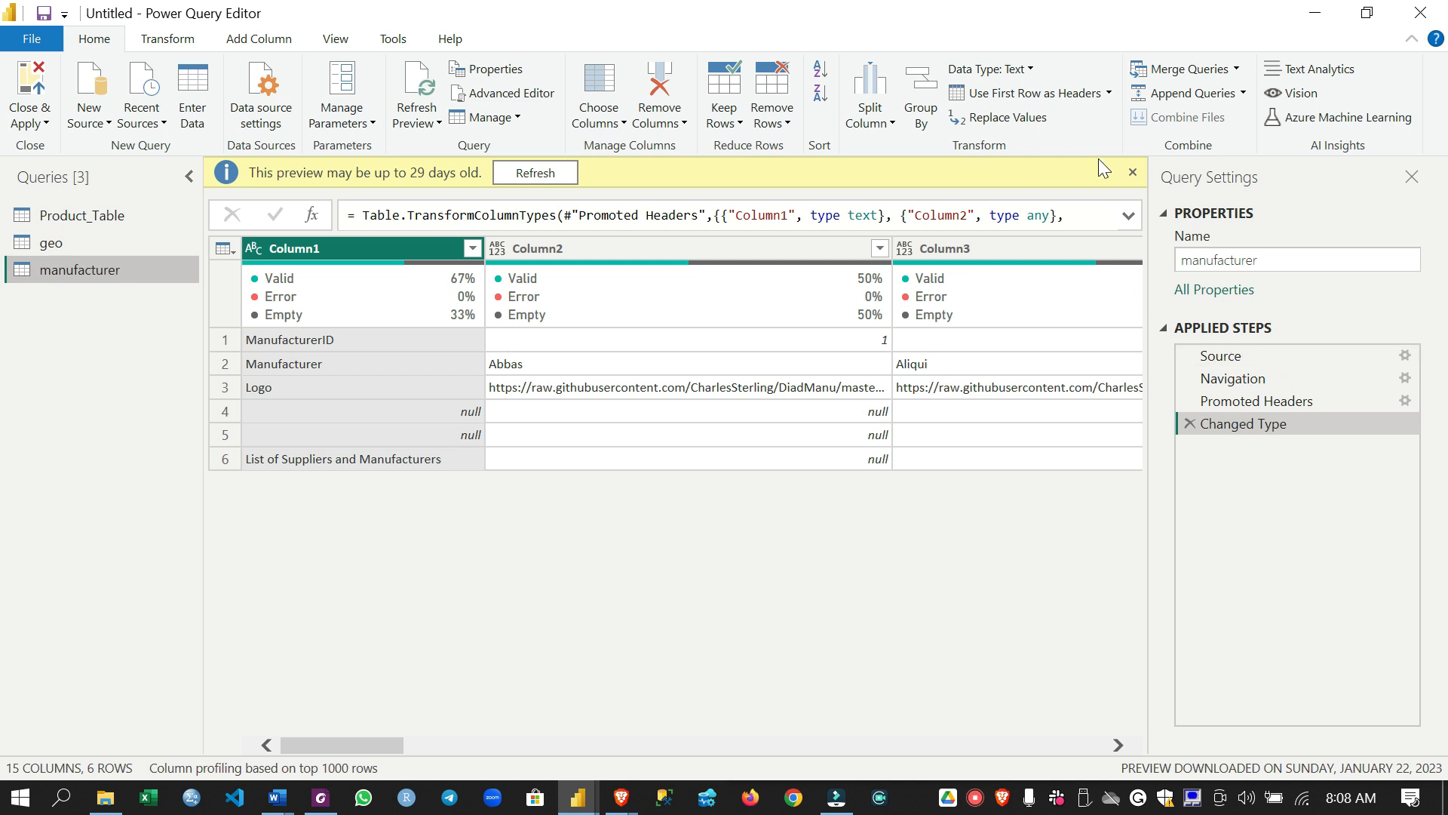
Dismiss the preview-age notices for the manufacturer and Product_Table queries, and inspect cells in Product_Table's Product and Category columns
click(1133, 173)
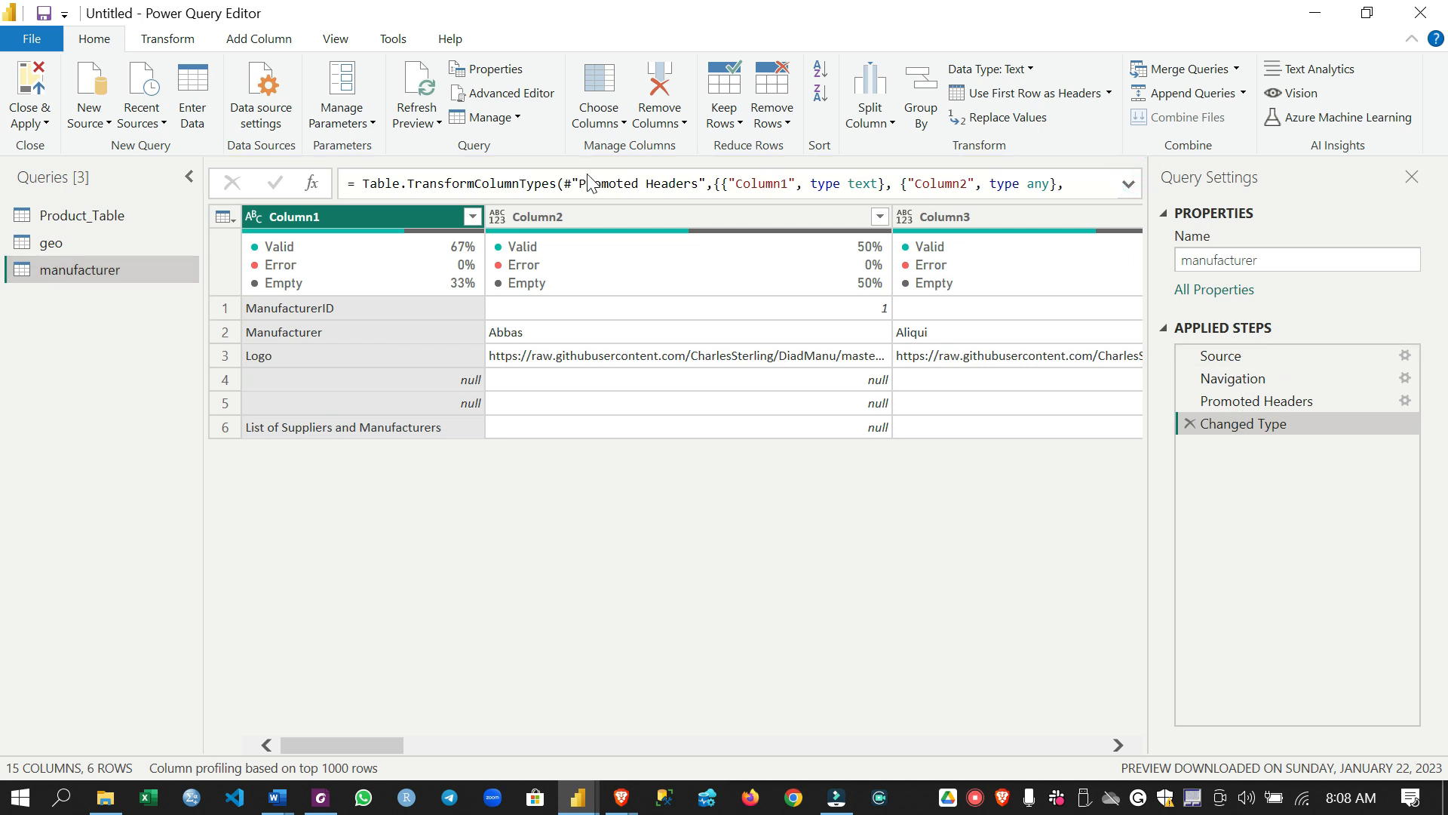
click(120, 215)
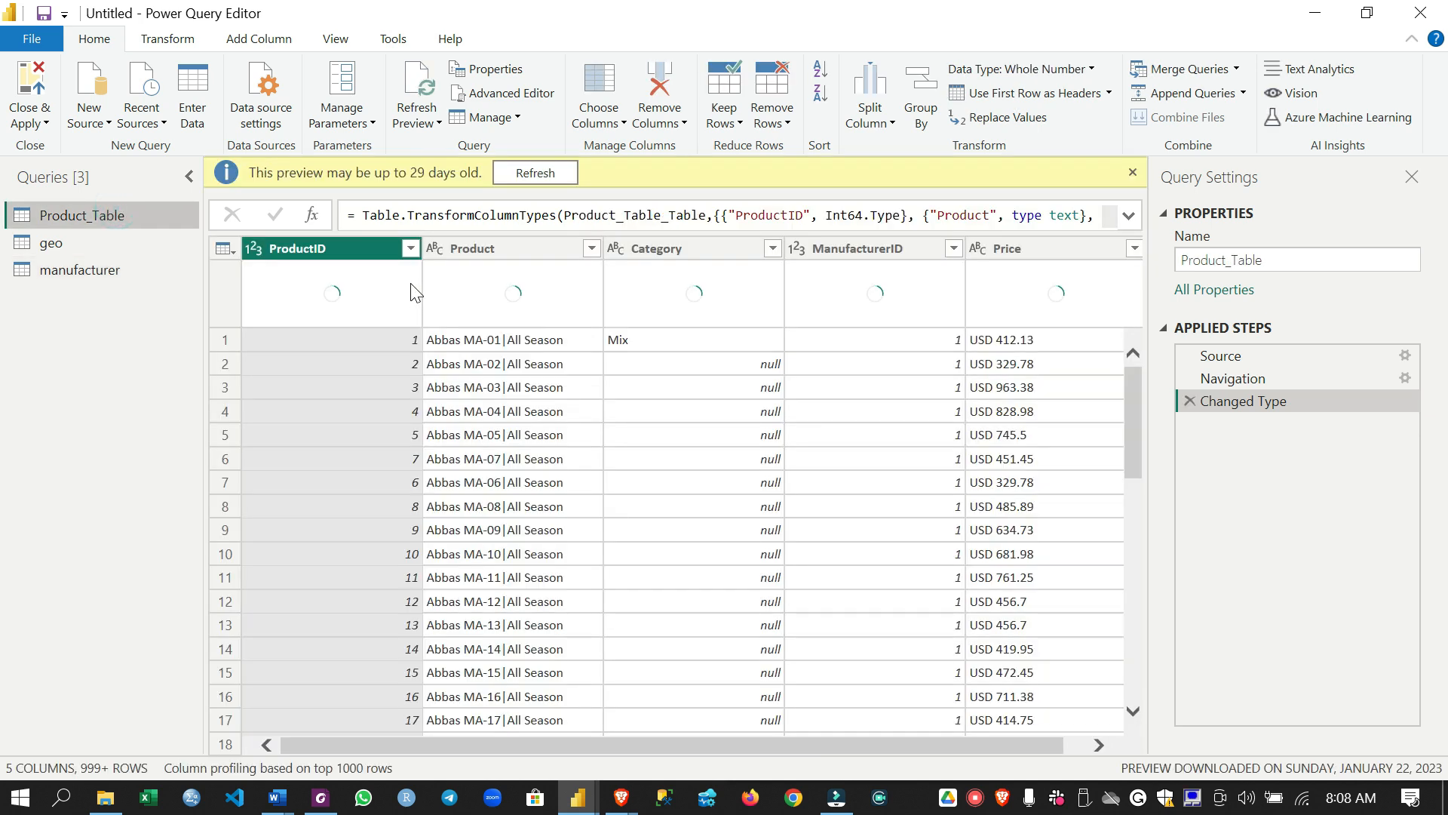
click(558, 390)
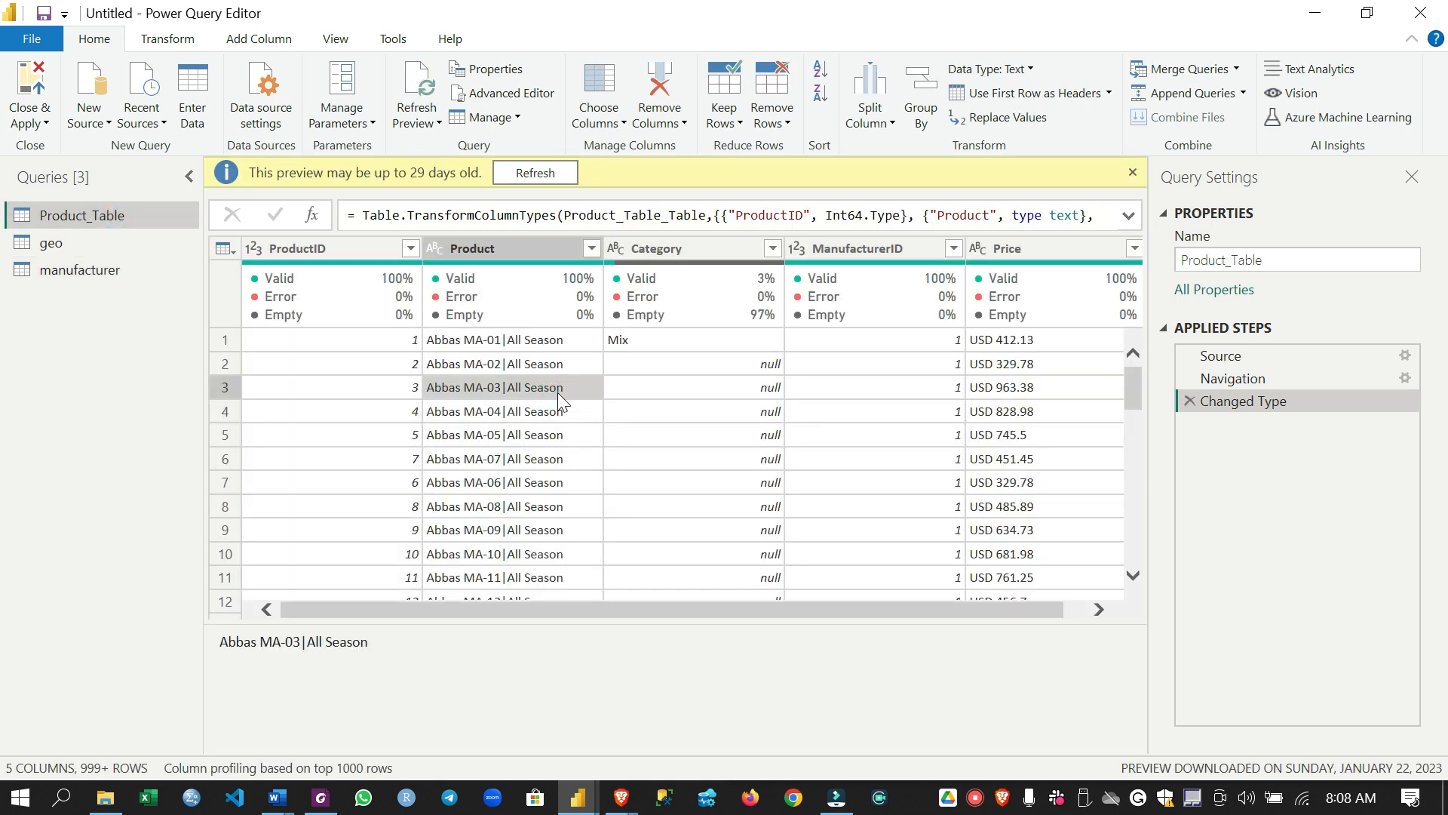
click(695, 371)
click(737, 386)
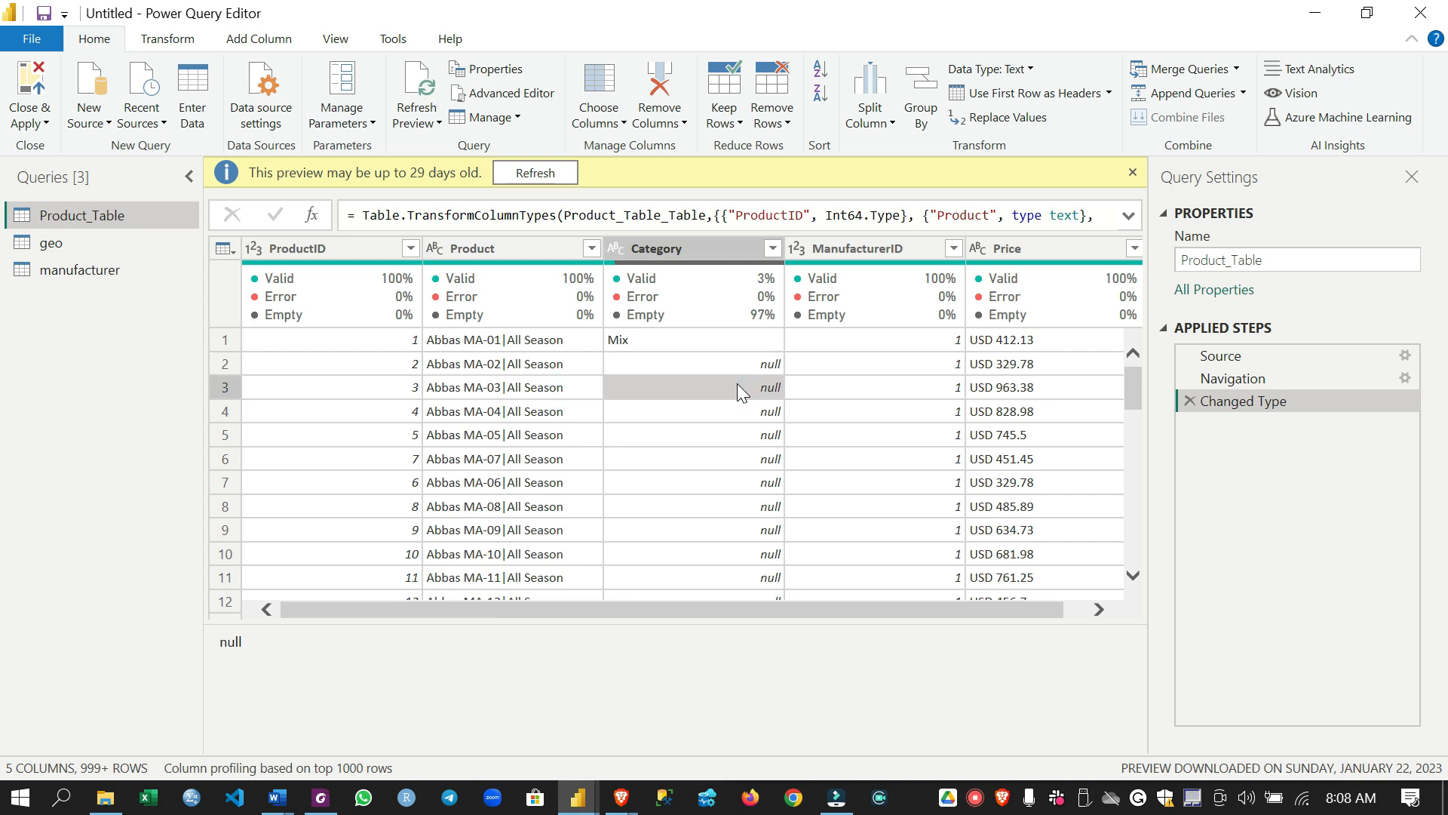
click(1133, 172)
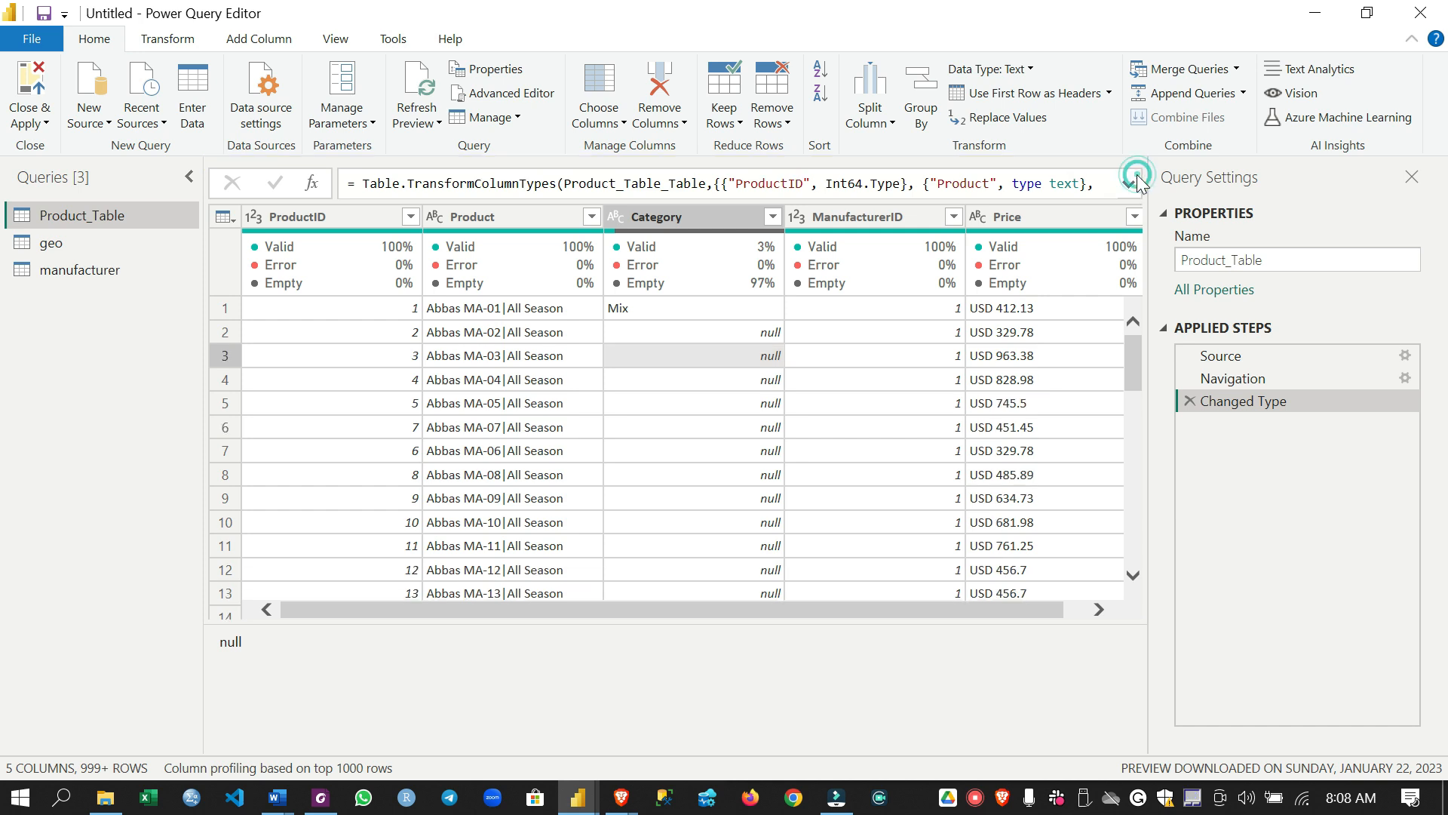
Review Power Query Editor's commands for transforming data, adding columns, view options, diagnostics and help, and return to the main query commands
mouse_move(349, 289)
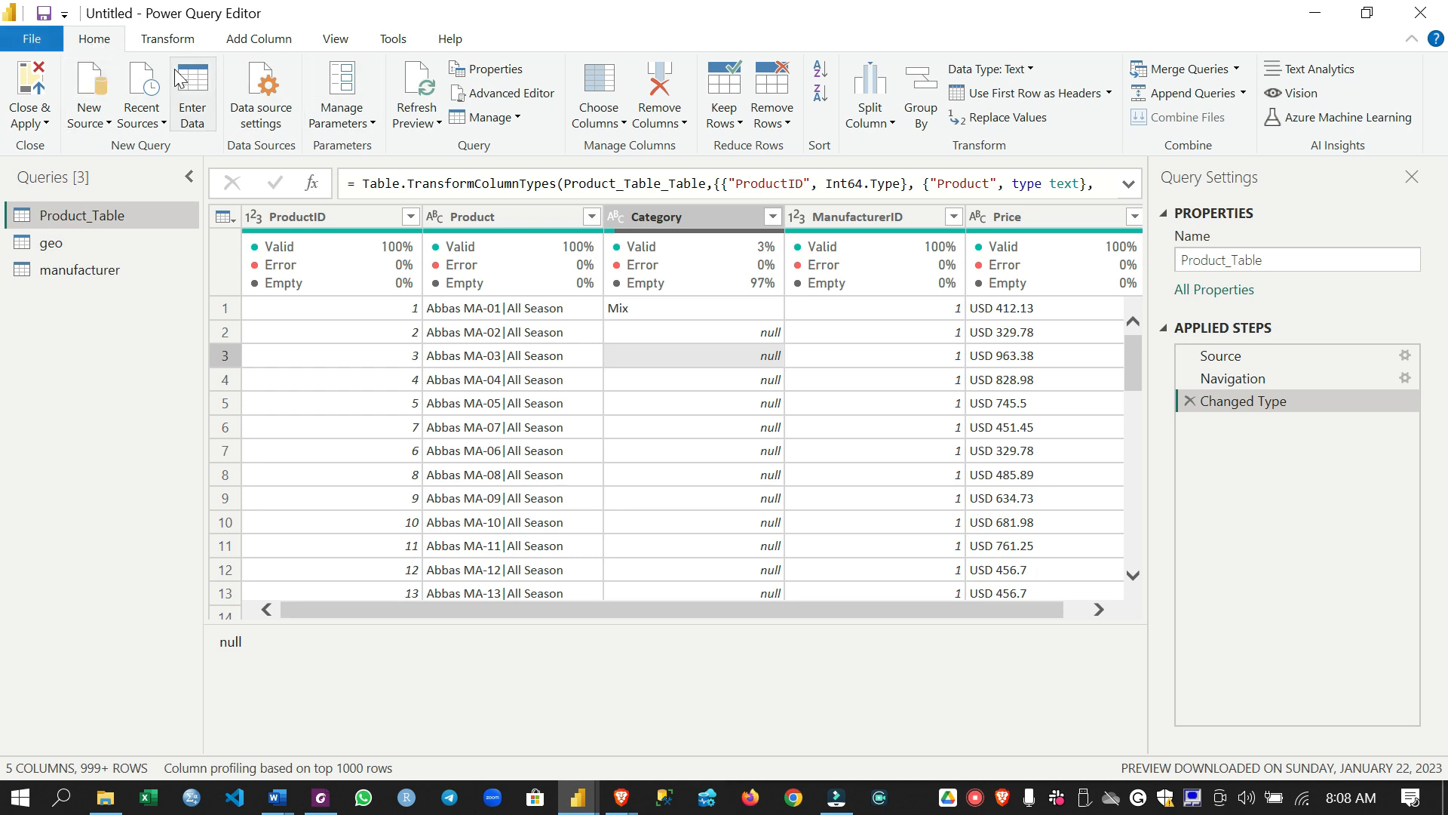
click(192, 47)
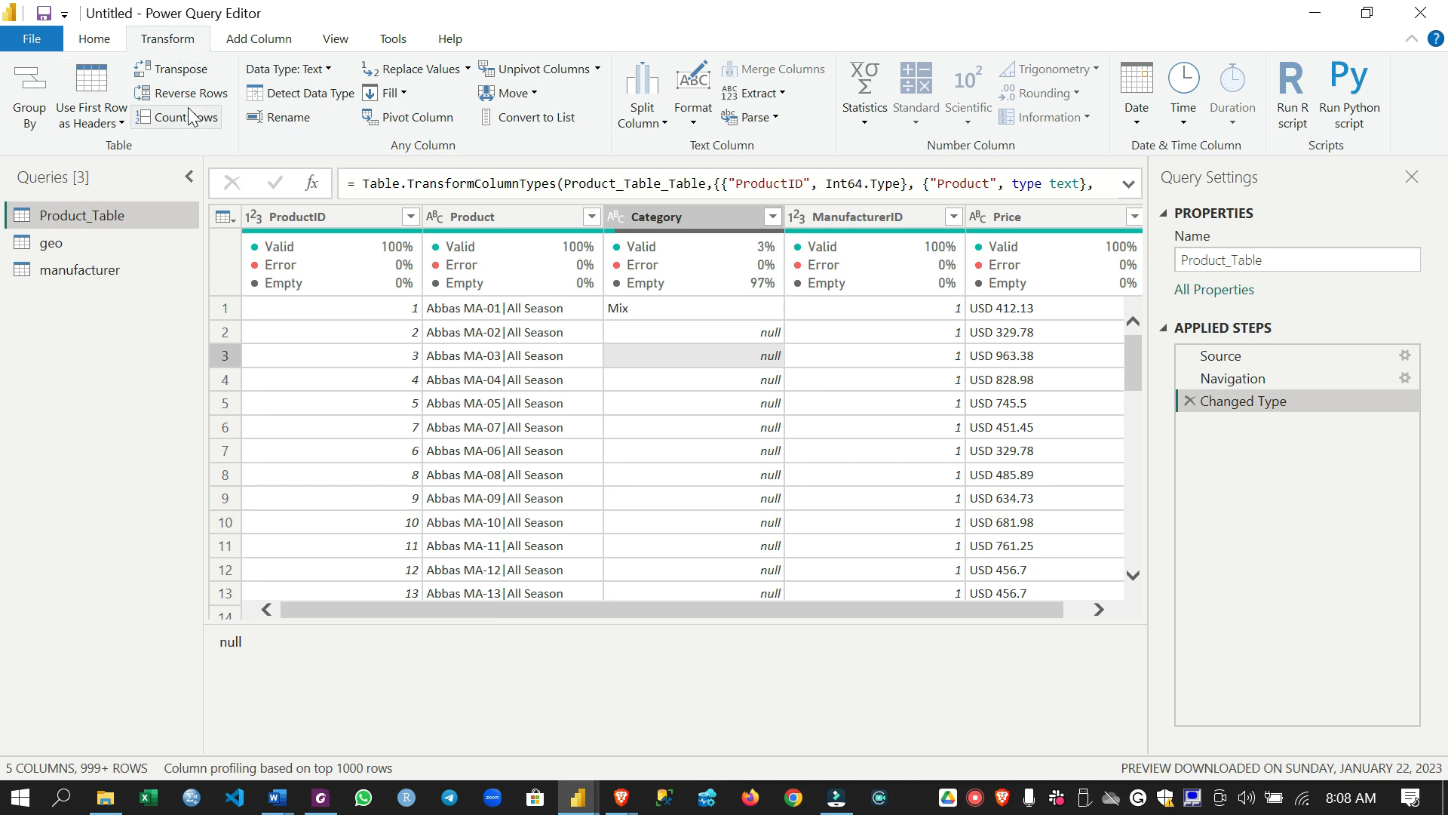
click(273, 39)
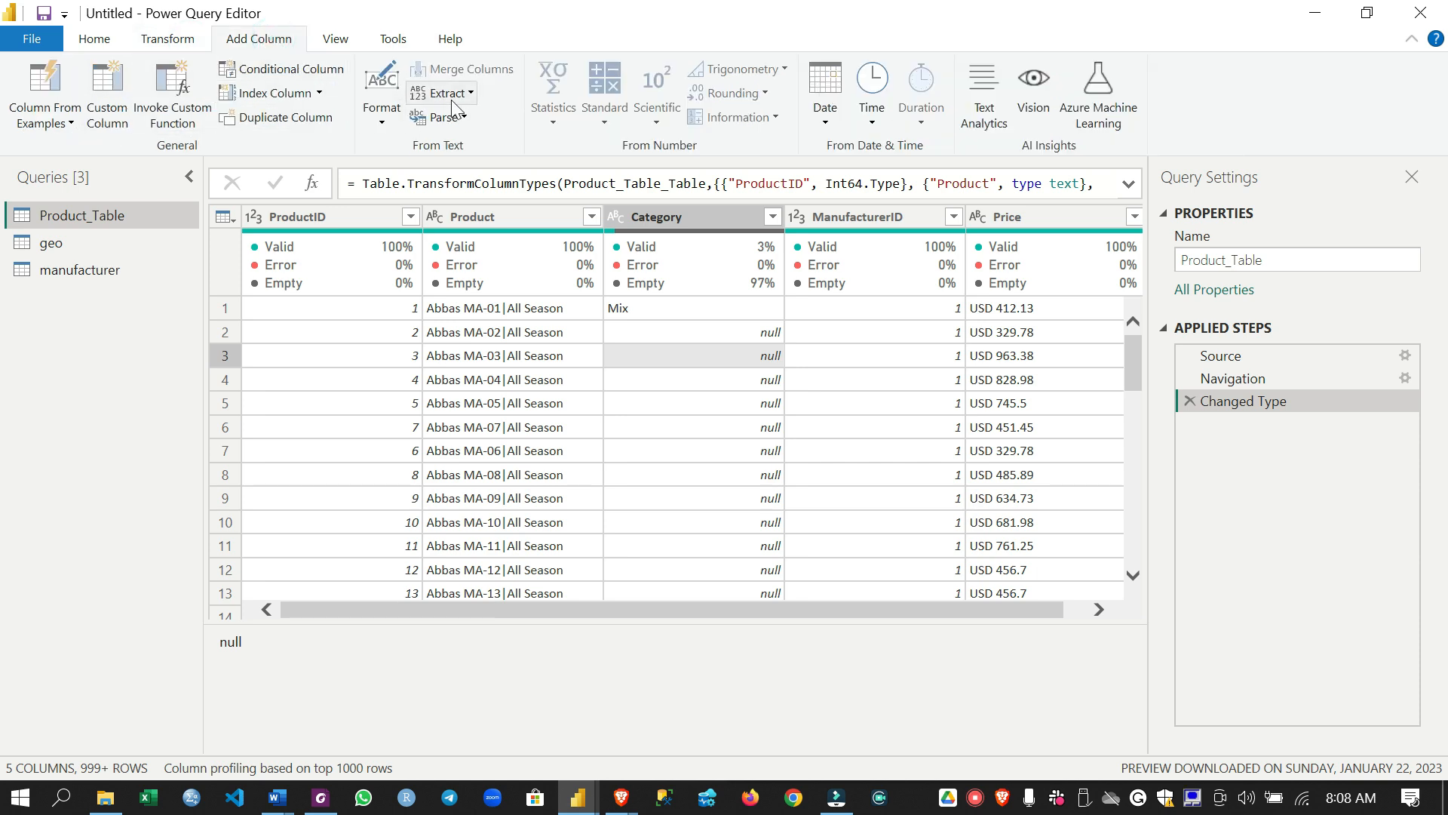
click(336, 46)
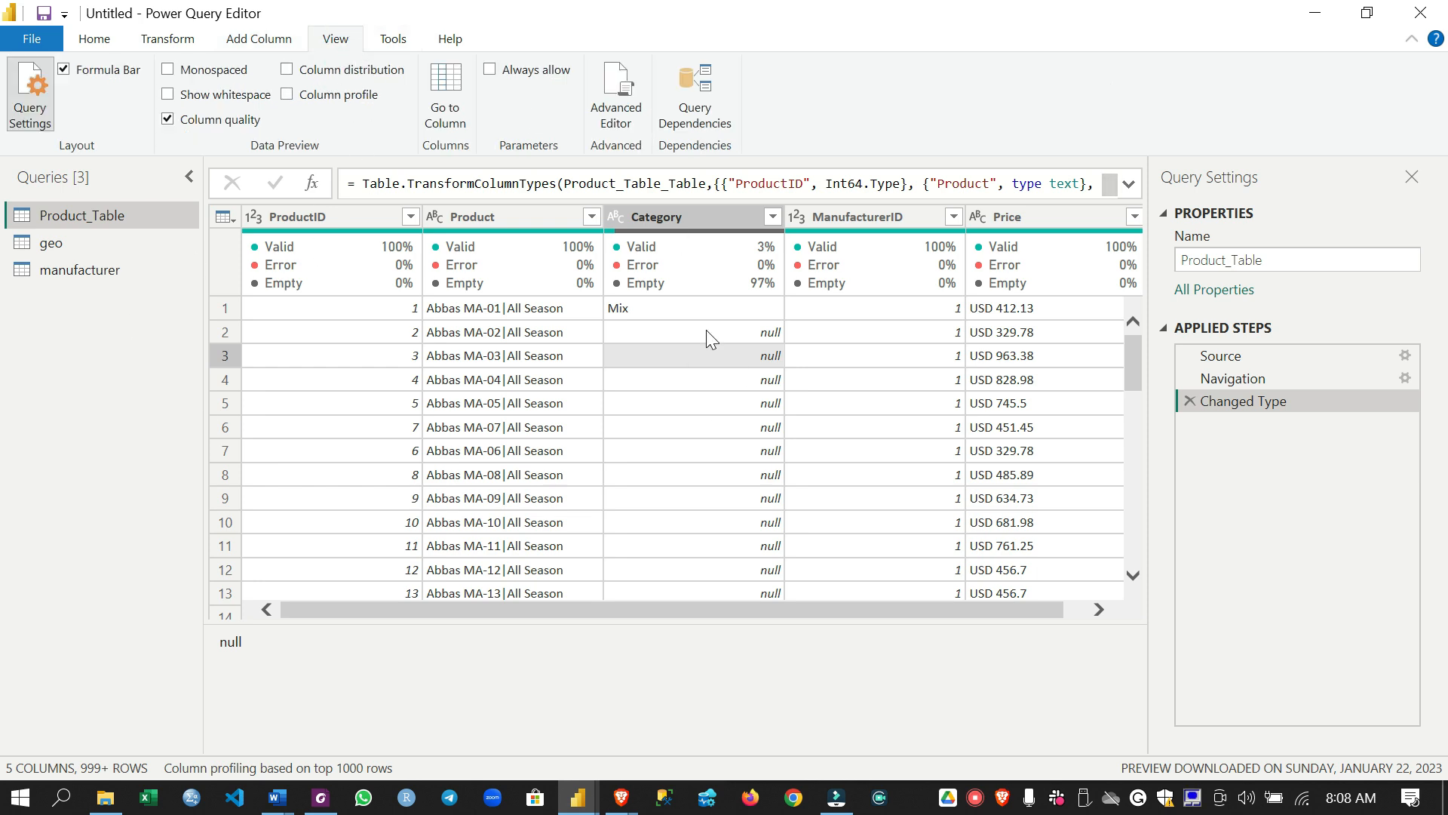
click(391, 39)
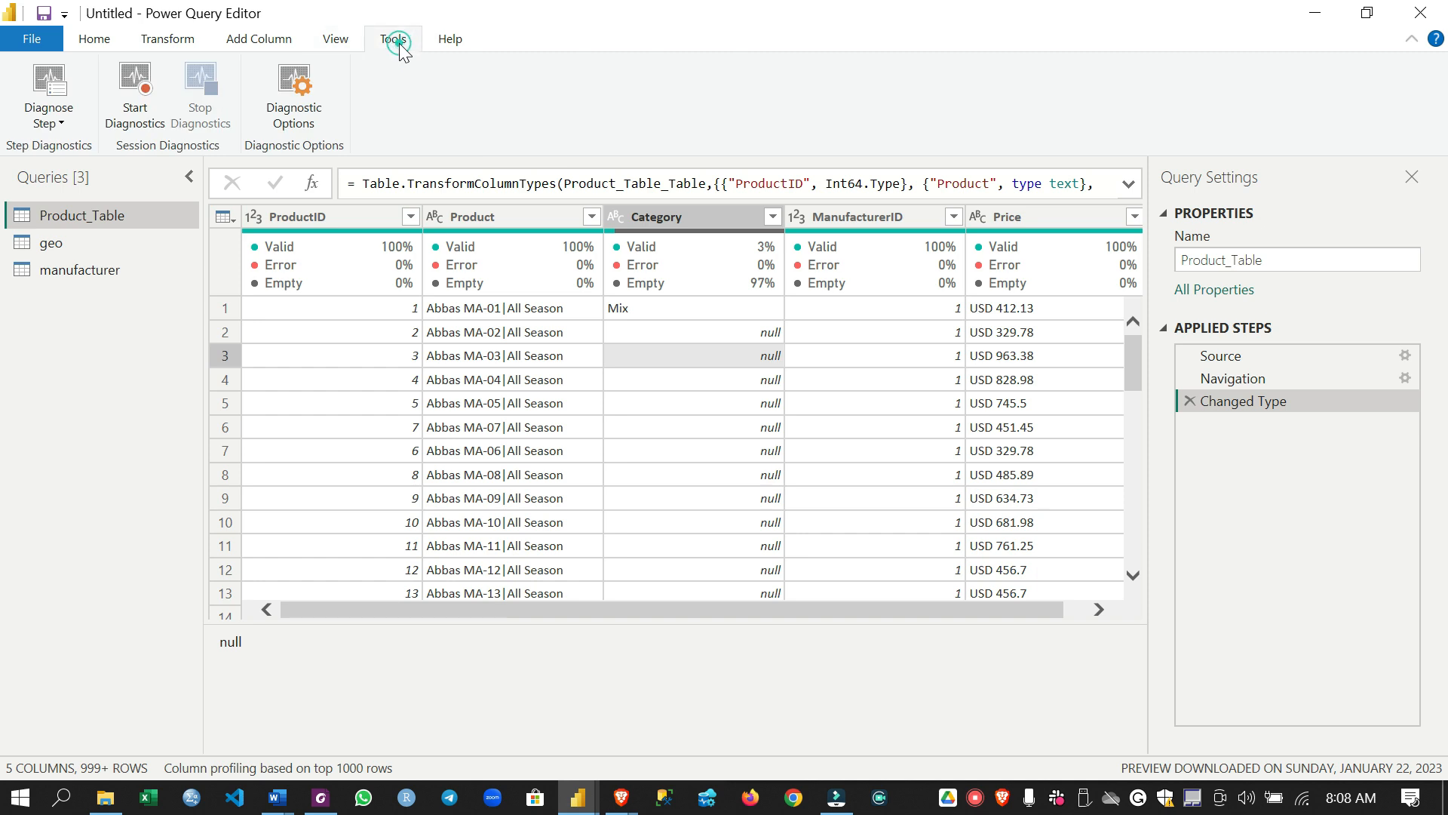
click(456, 41)
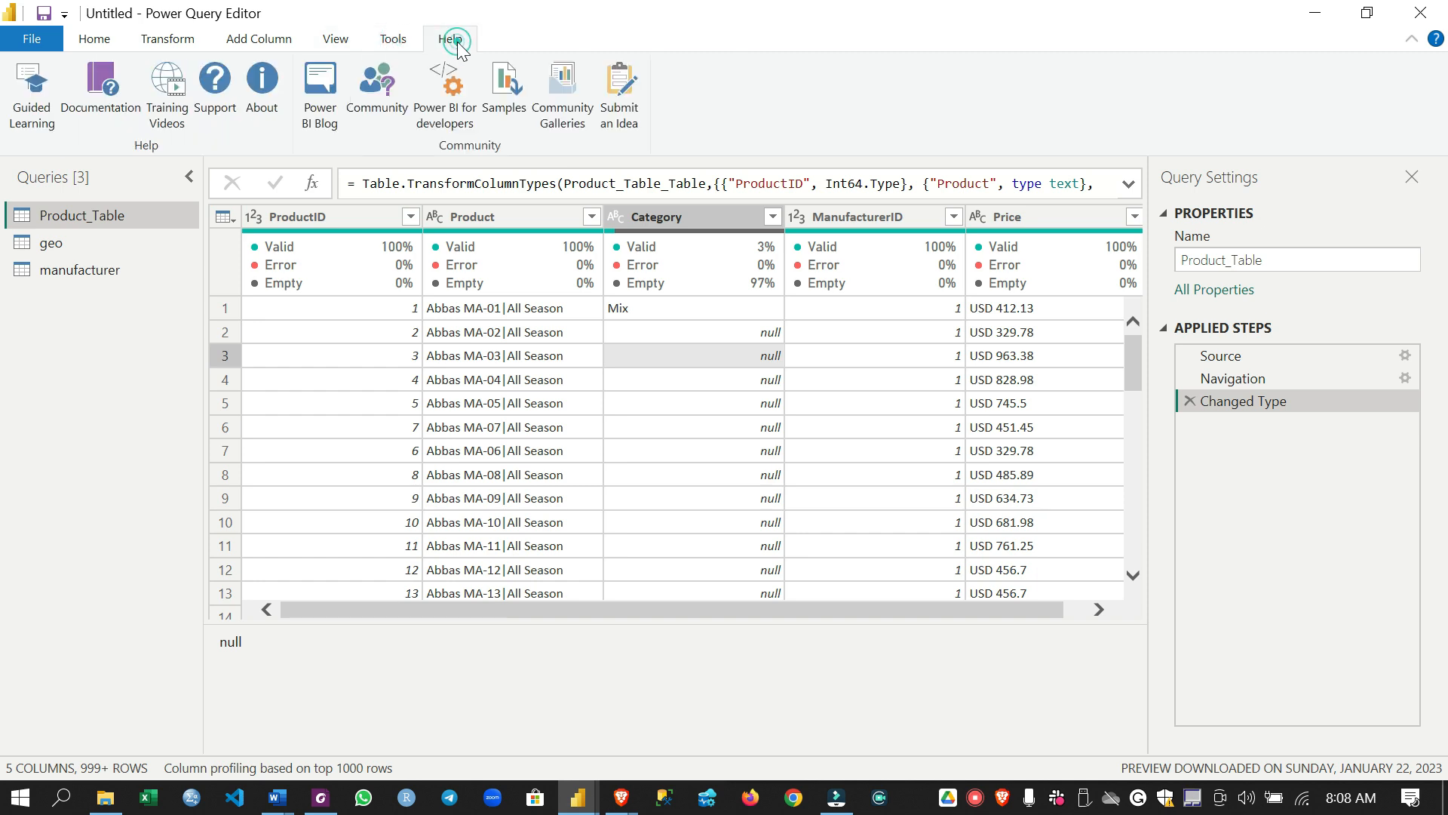
click(111, 39)
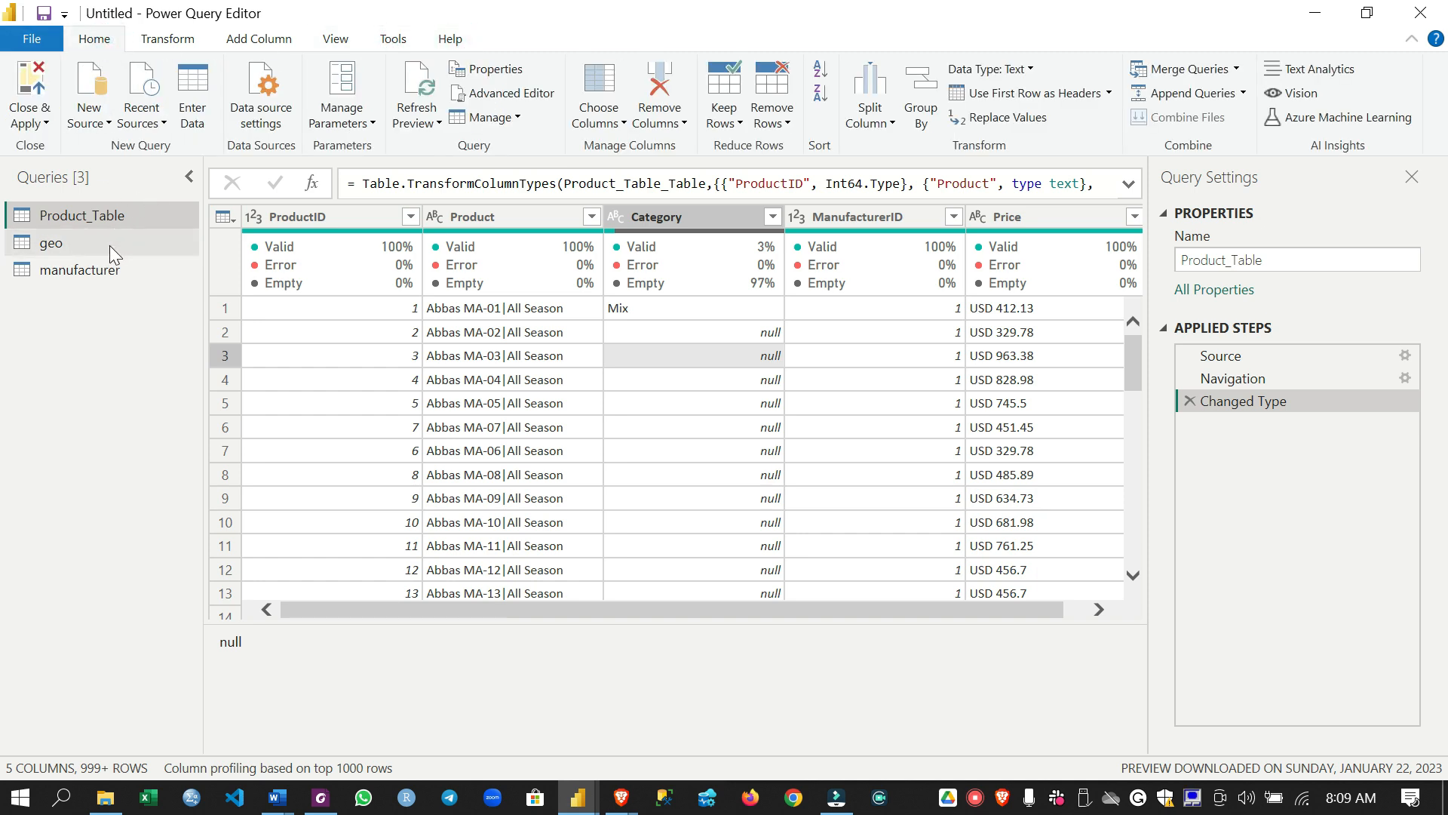
Add the Sales CSV file from the USSales folder as a new query, keeping the comma delimiter and the default detection settings
click(166, 146)
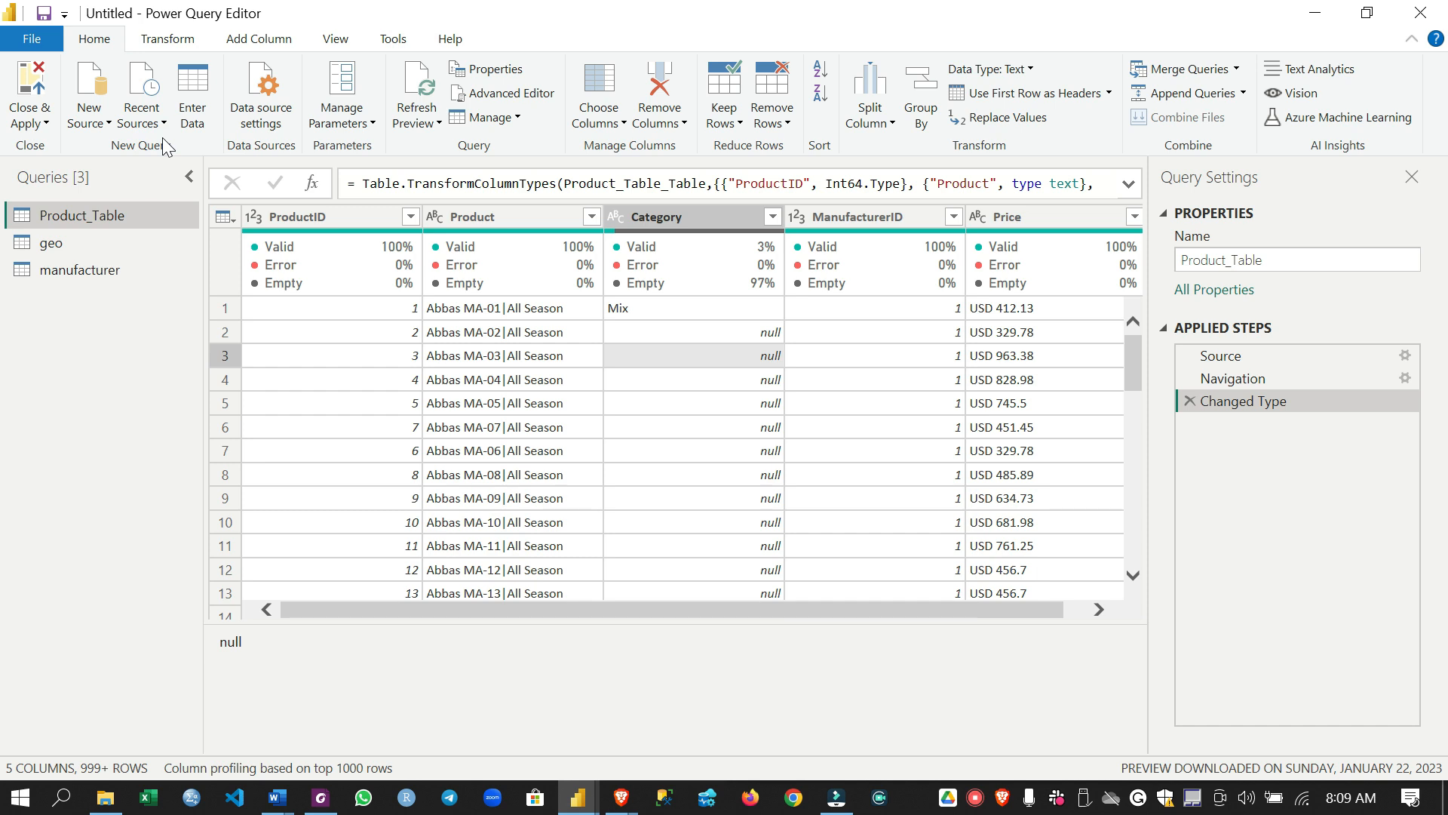
click(107, 124)
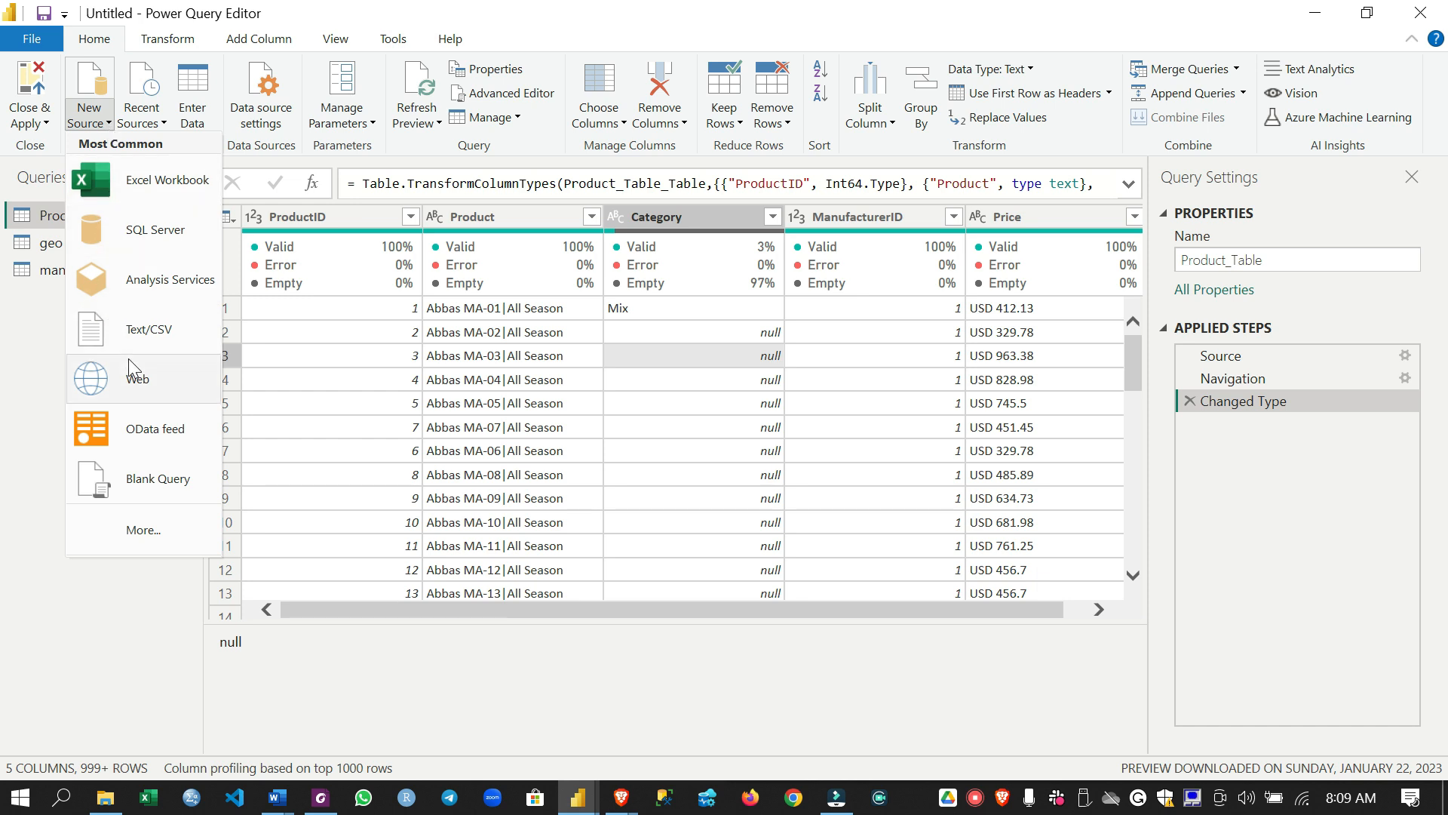
click(135, 331)
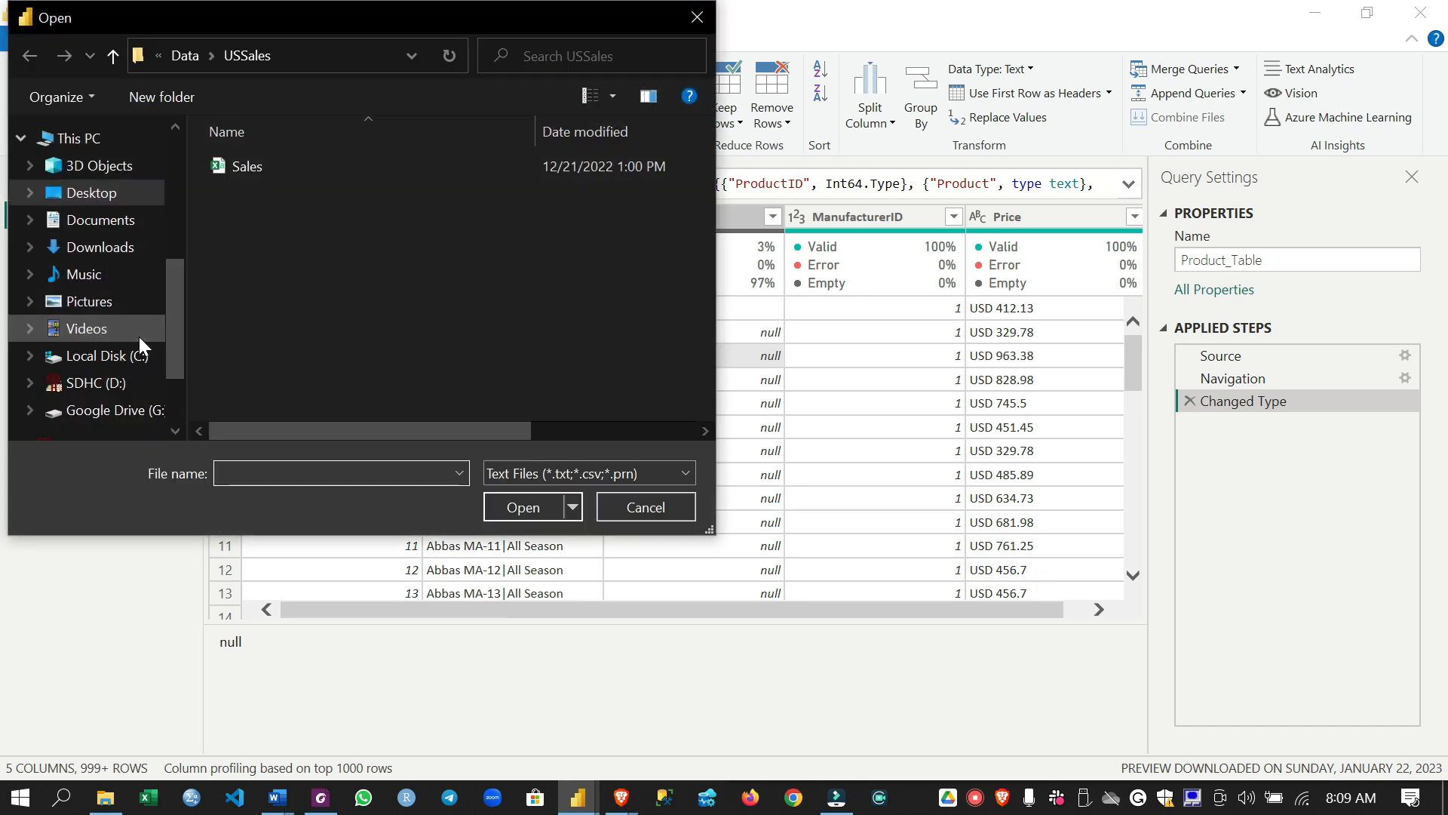
double_click(315, 168)
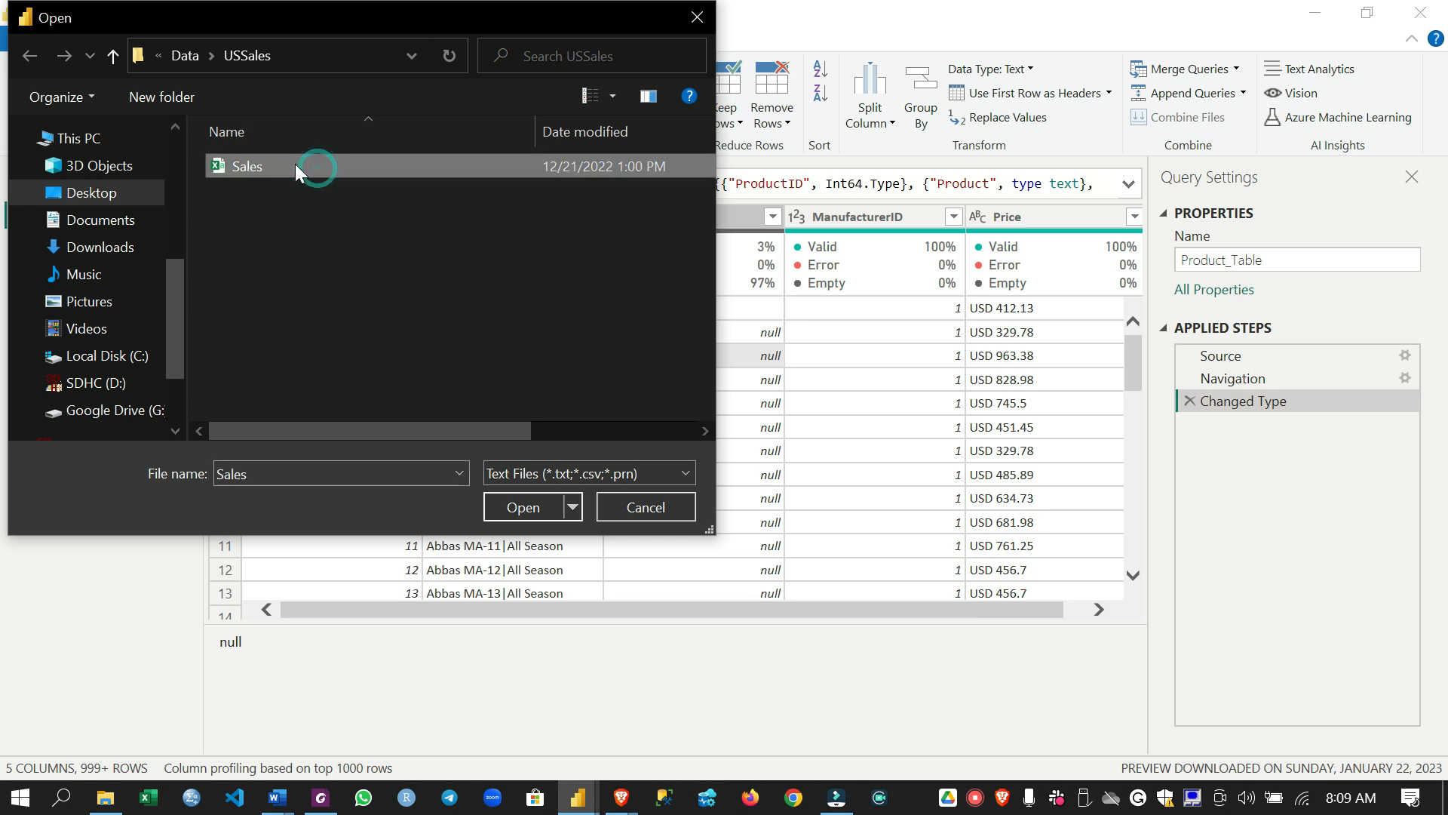
click(528, 507)
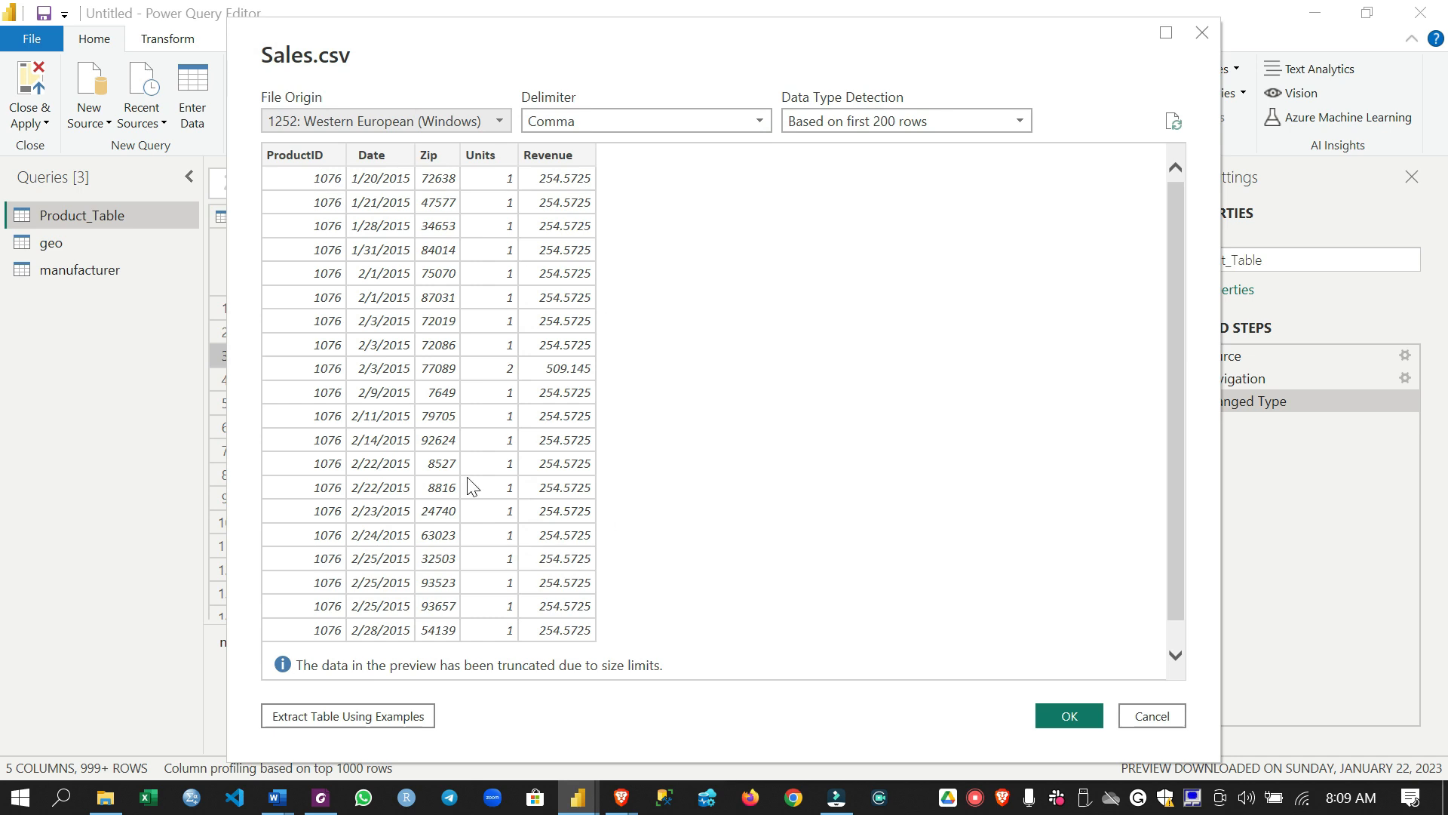
click(1066, 715)
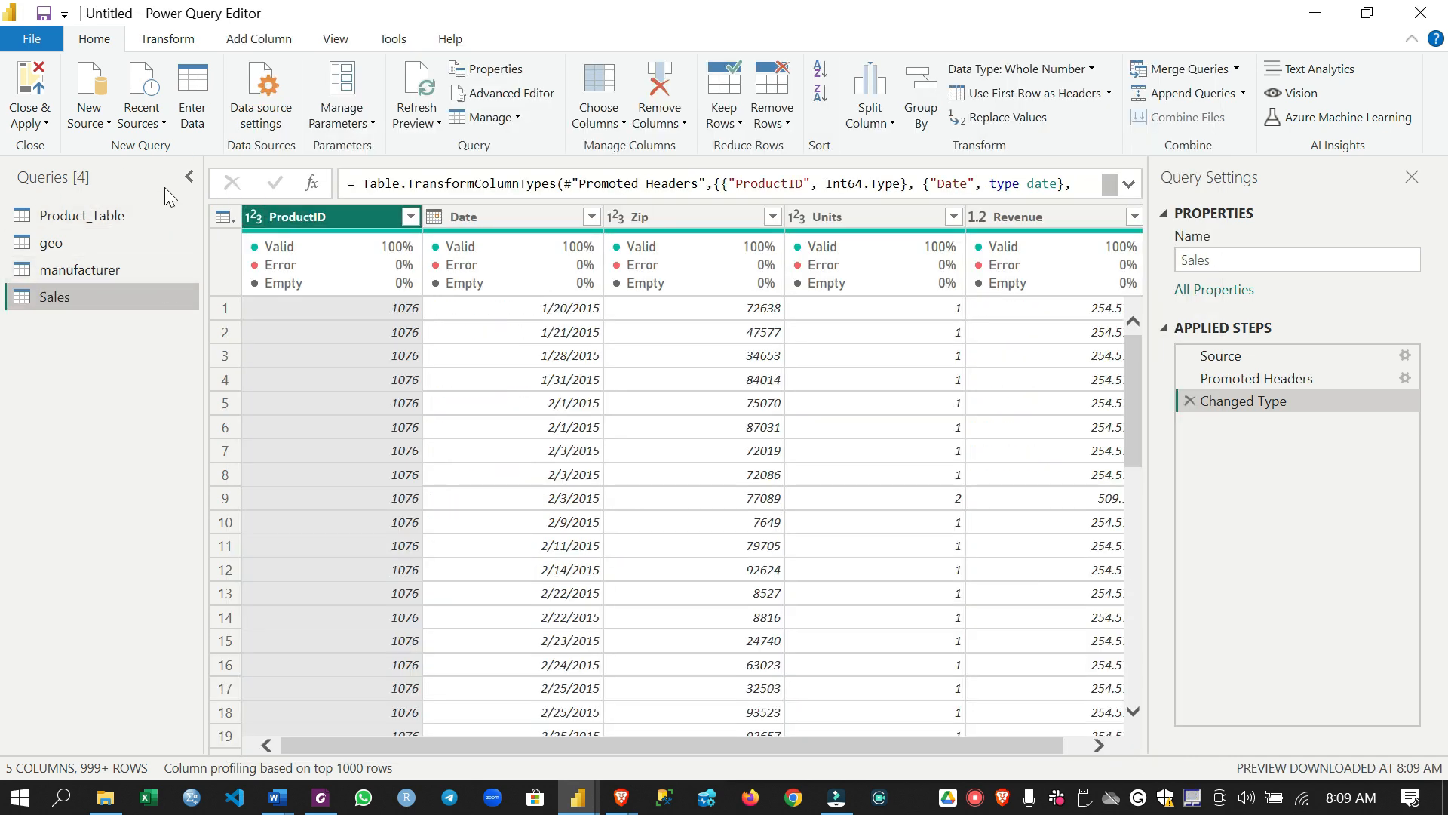
Start a new query that uses a Folder as its data source
click(99, 126)
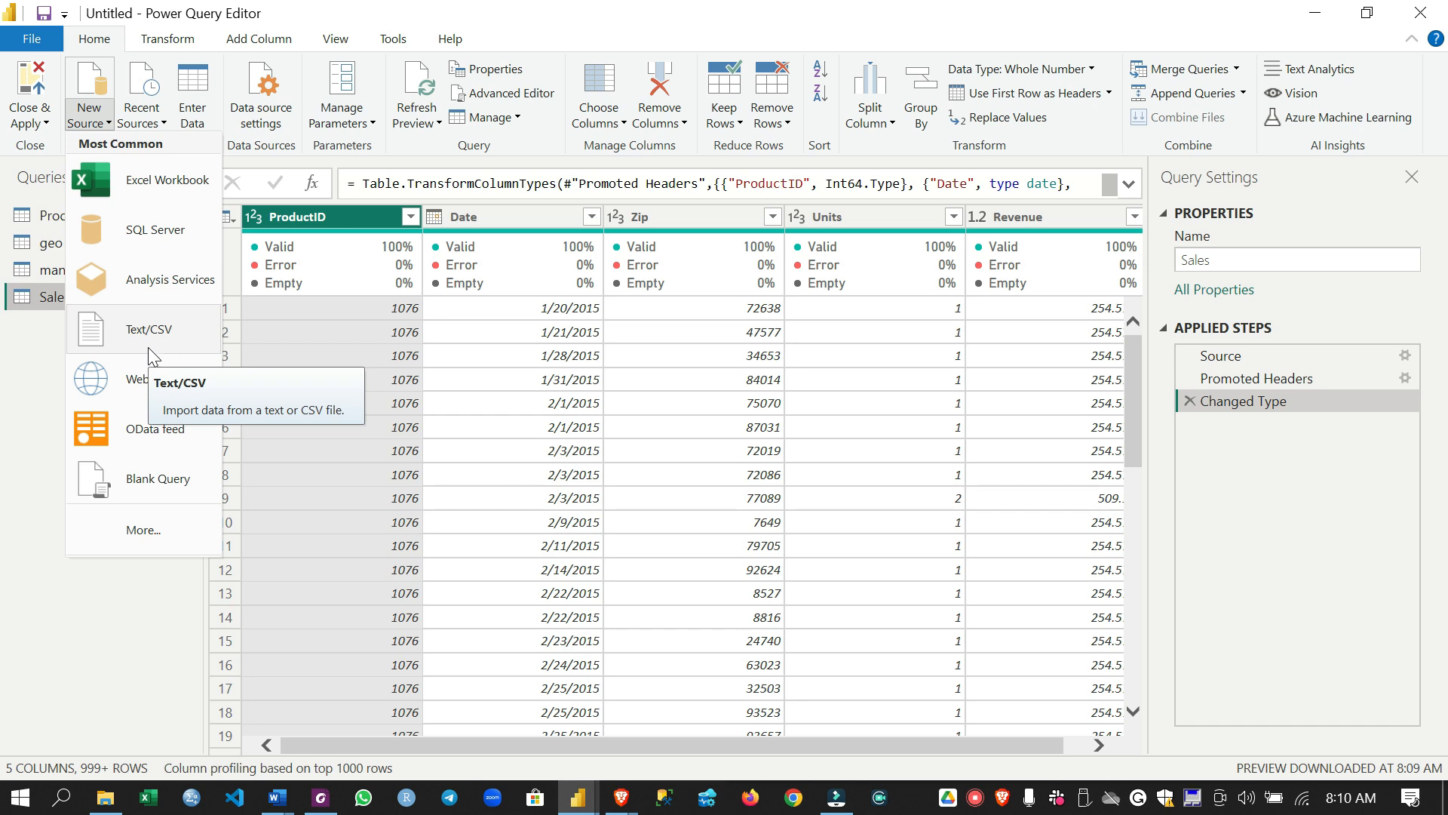
click(146, 537)
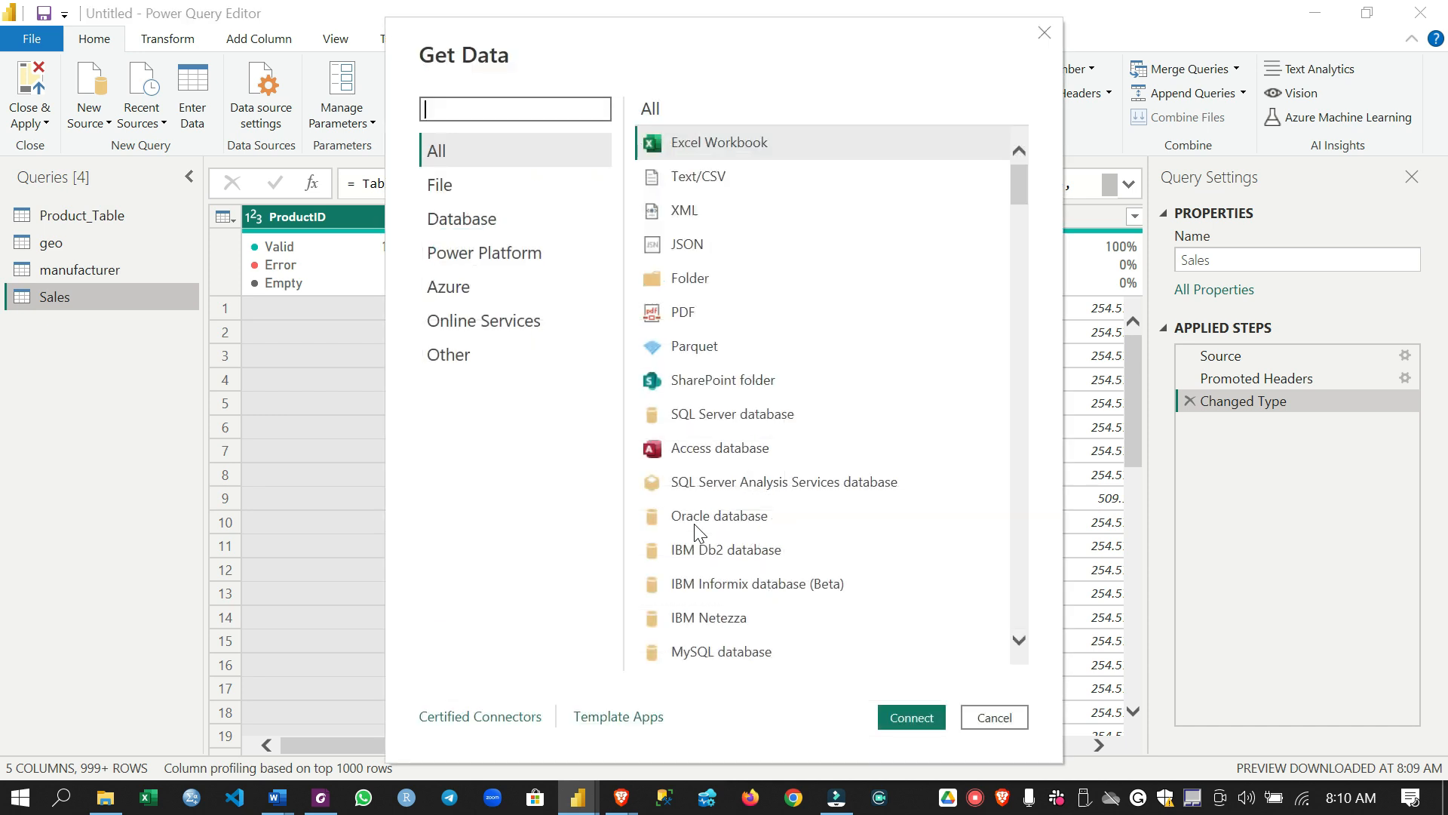
click(690, 279)
click(909, 718)
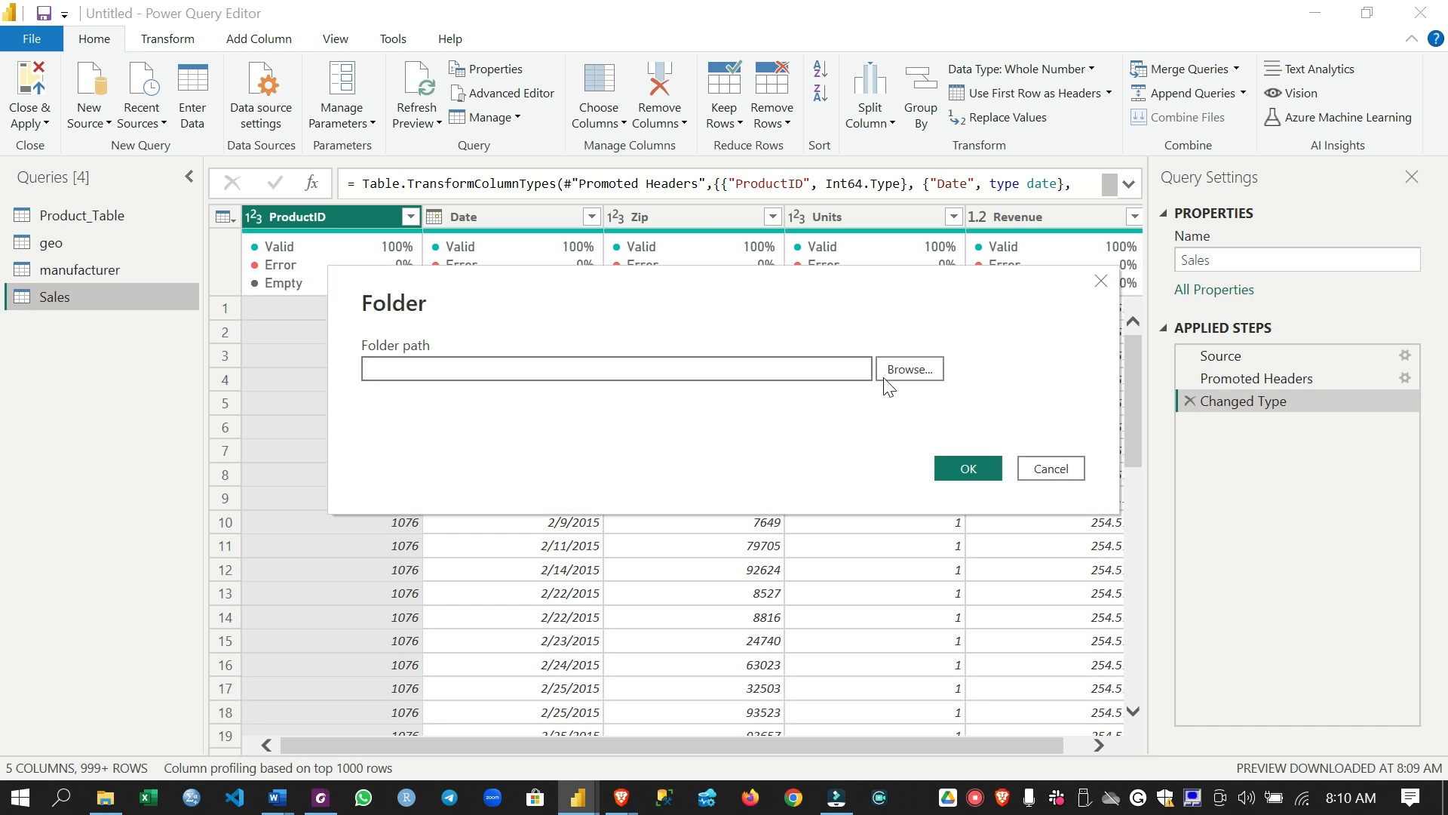
Connect to the InternationalSales folder inside Desktop\Instructor\Data as the folder path
click(916, 368)
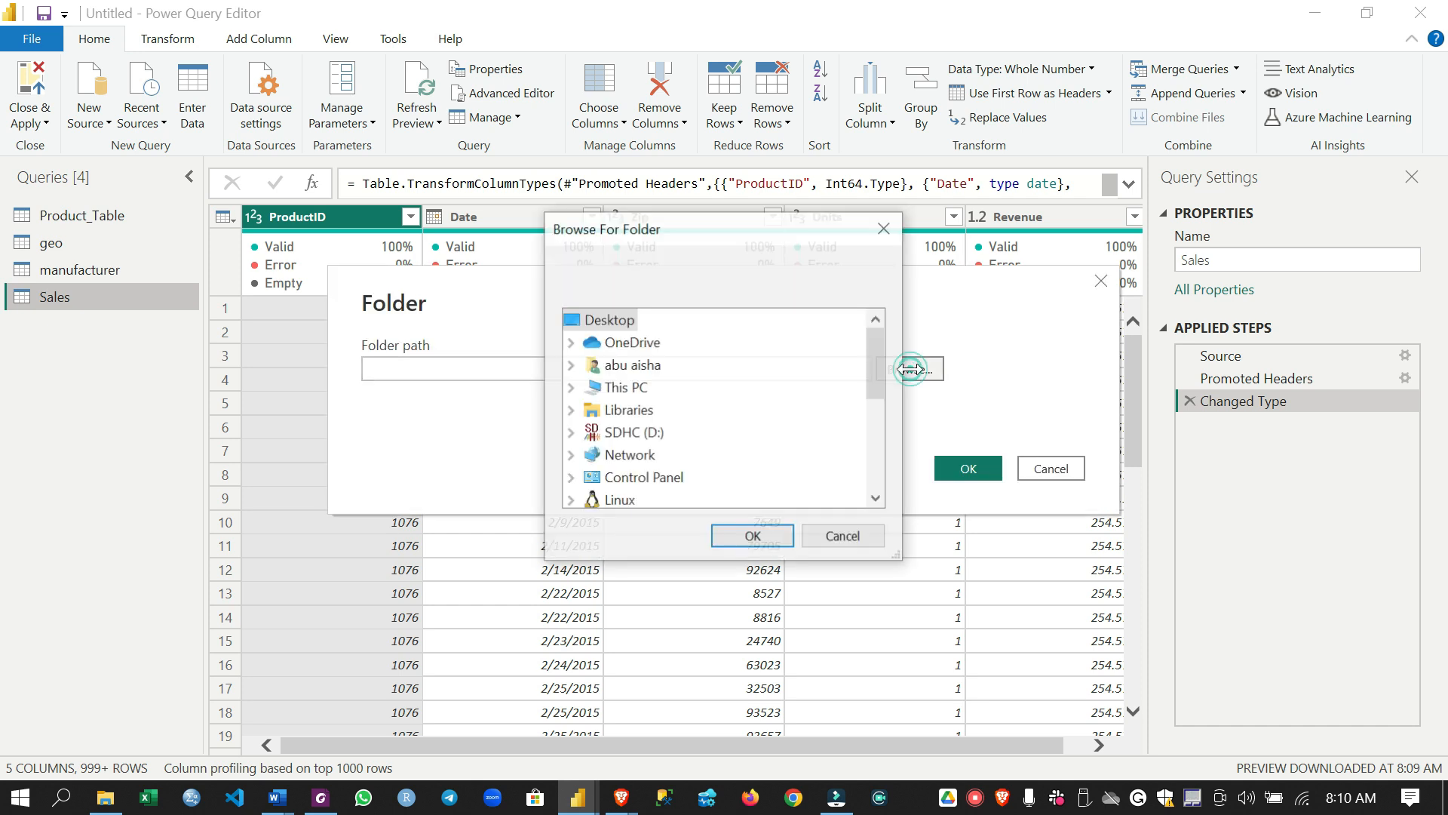
double_click(624, 389)
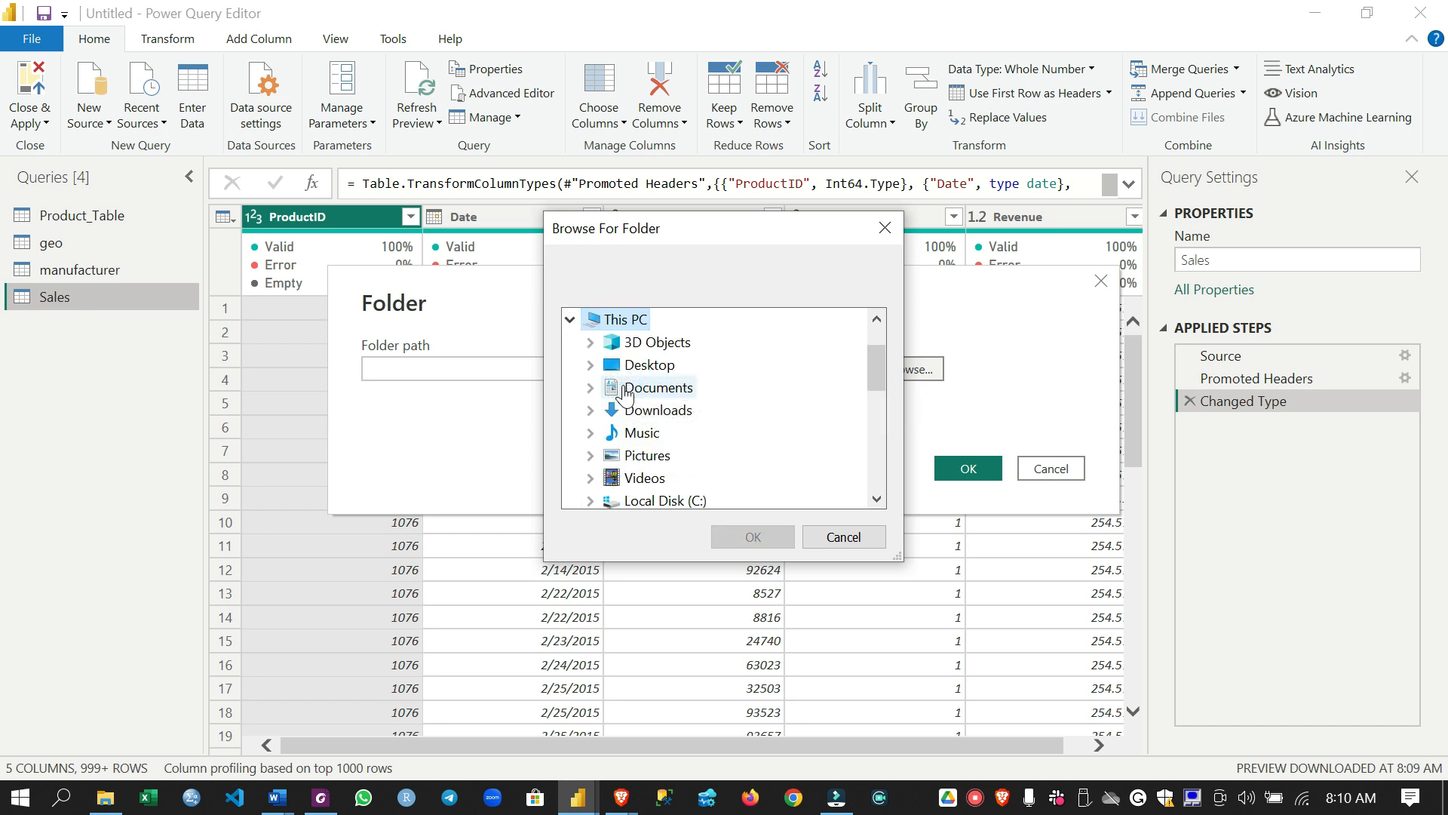
double_click(666, 364)
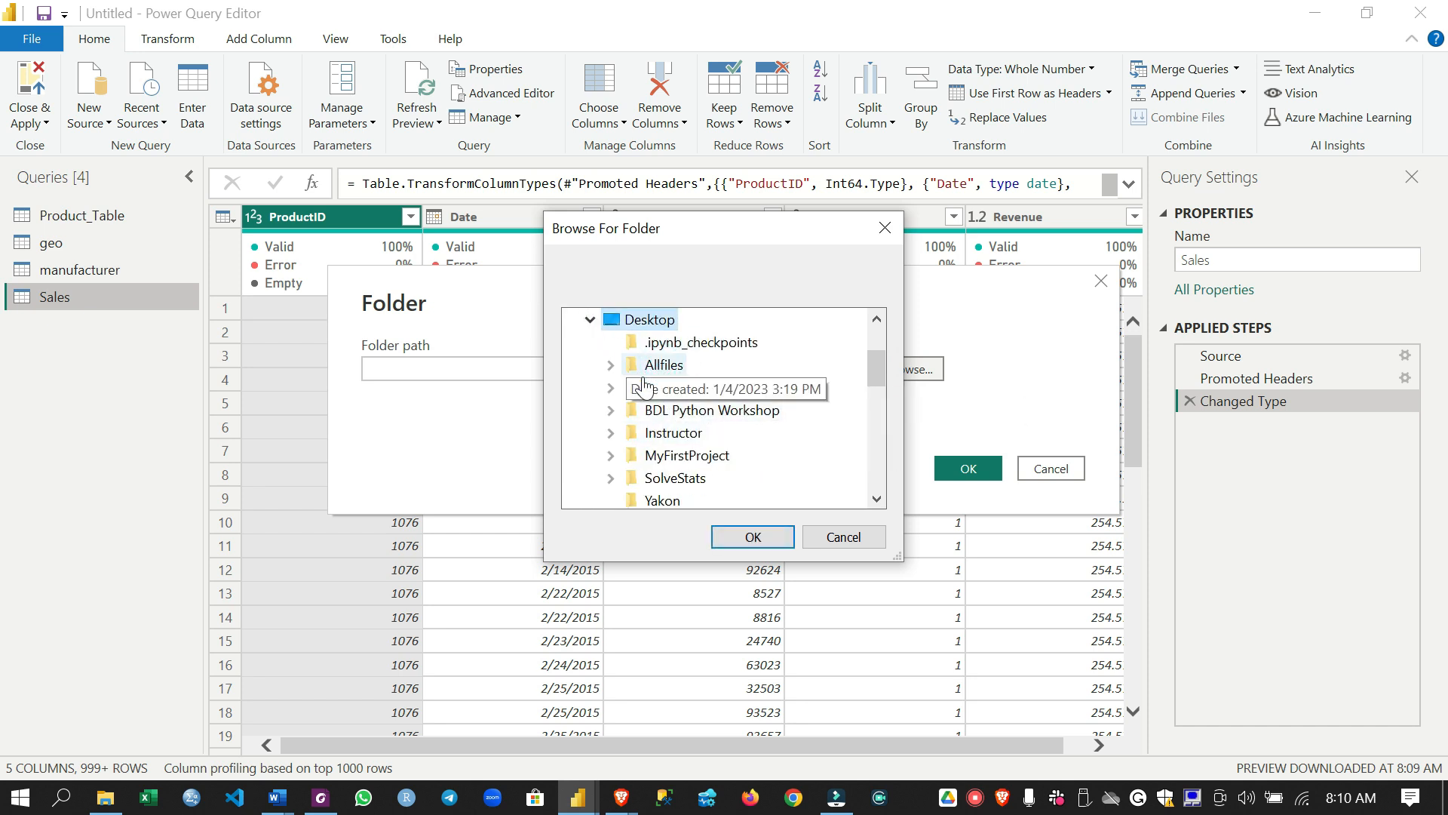
double_click(677, 433)
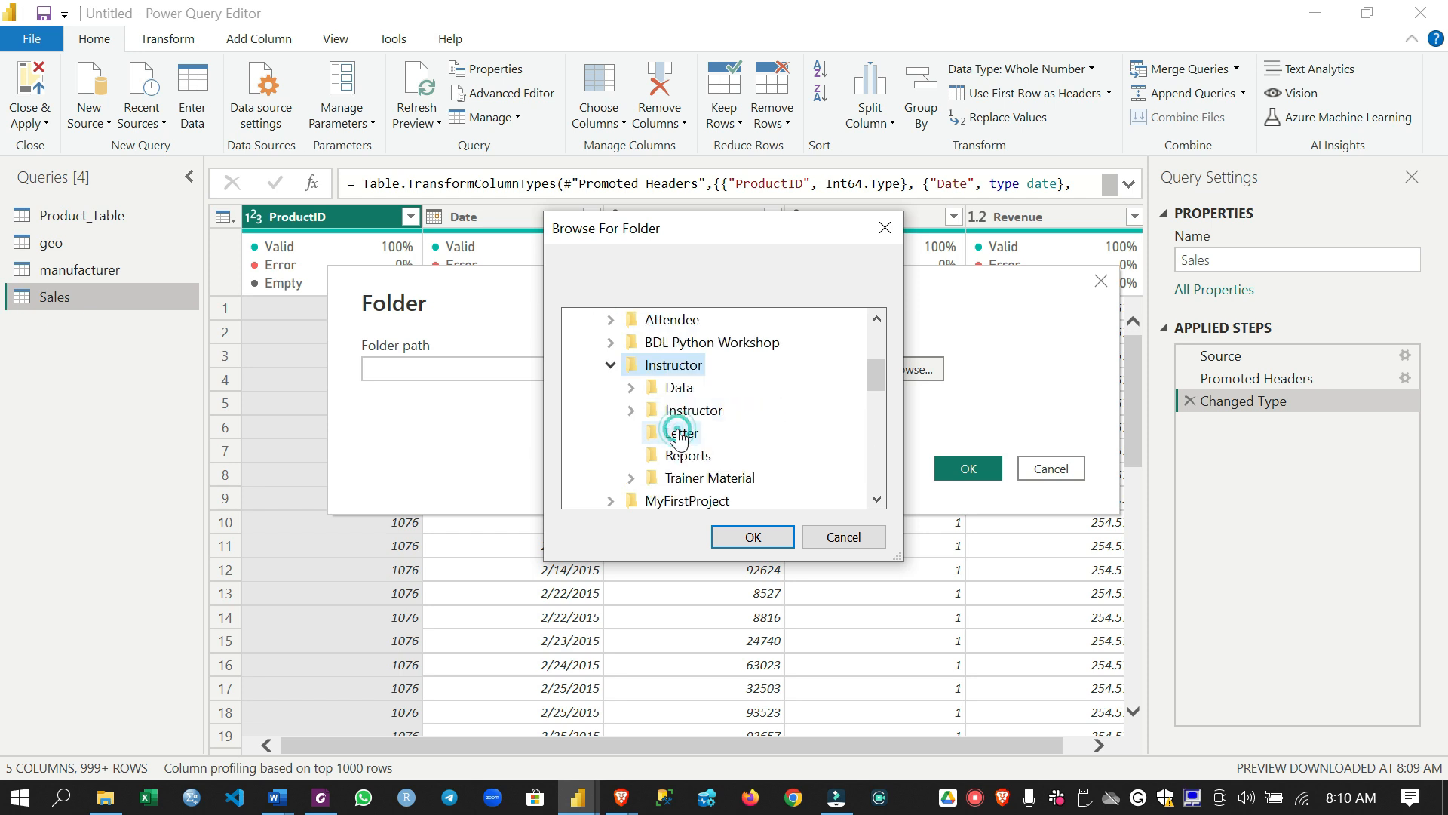
double_click(680, 387)
click(728, 413)
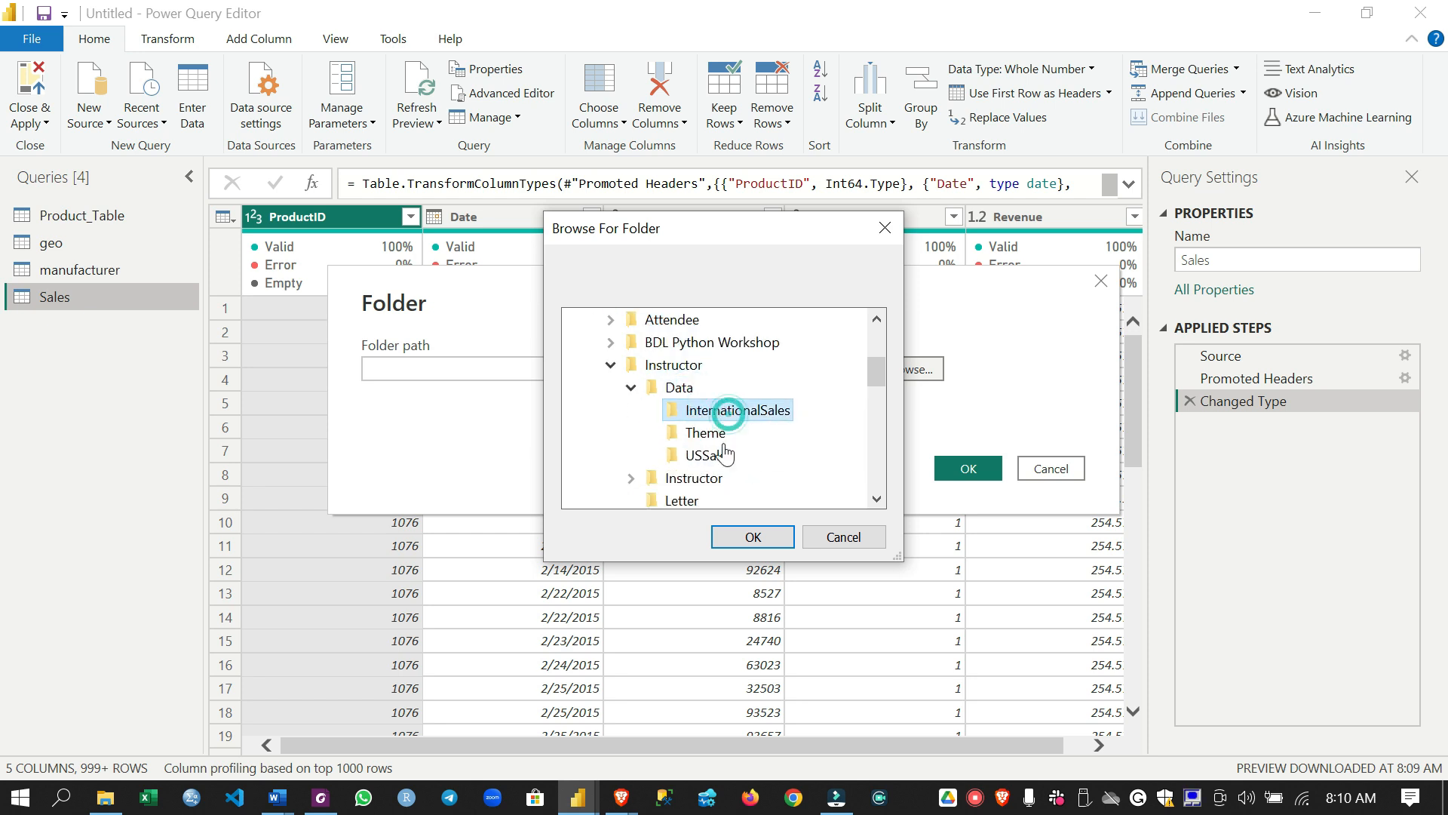
click(758, 537)
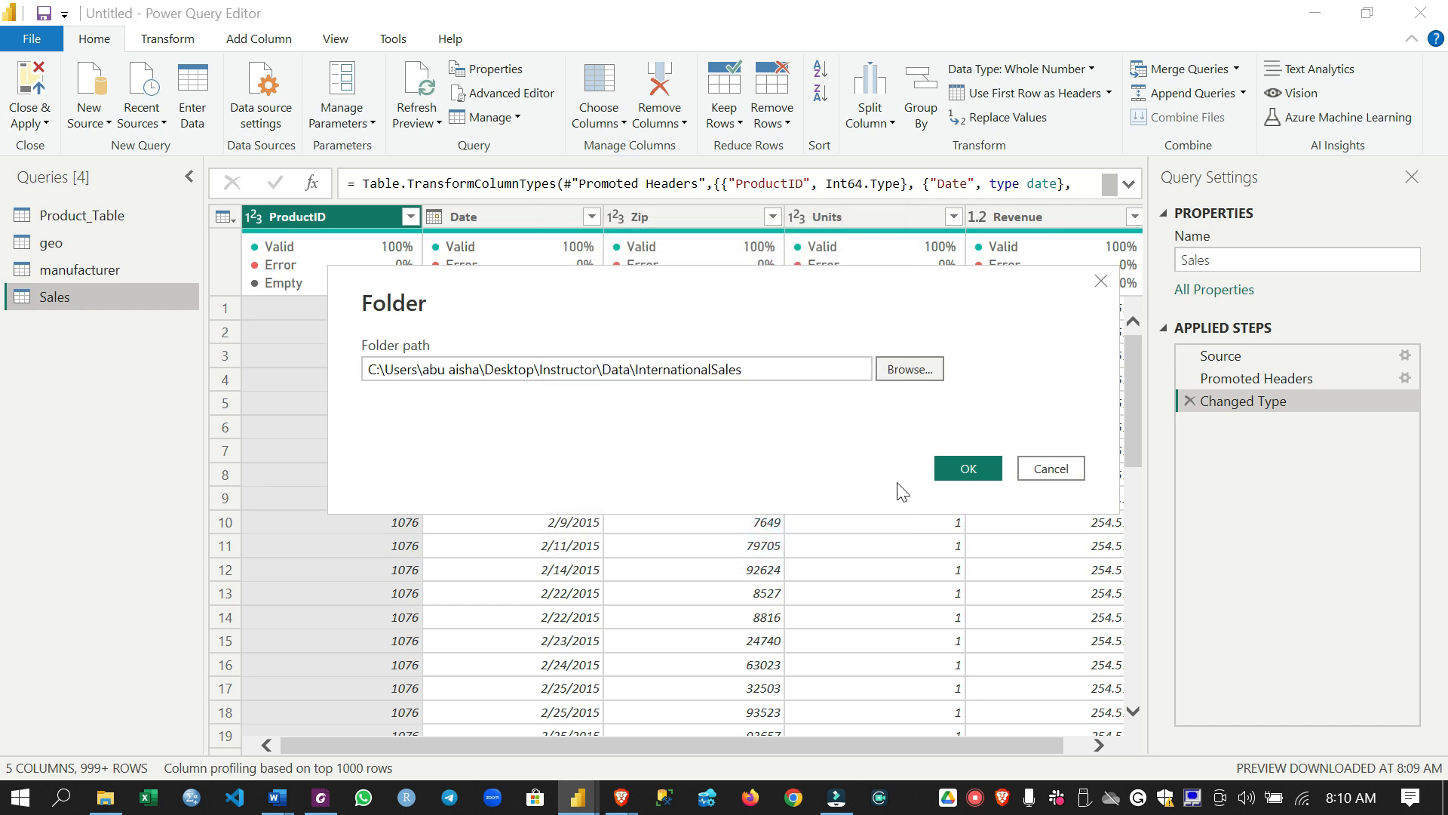
click(966, 468)
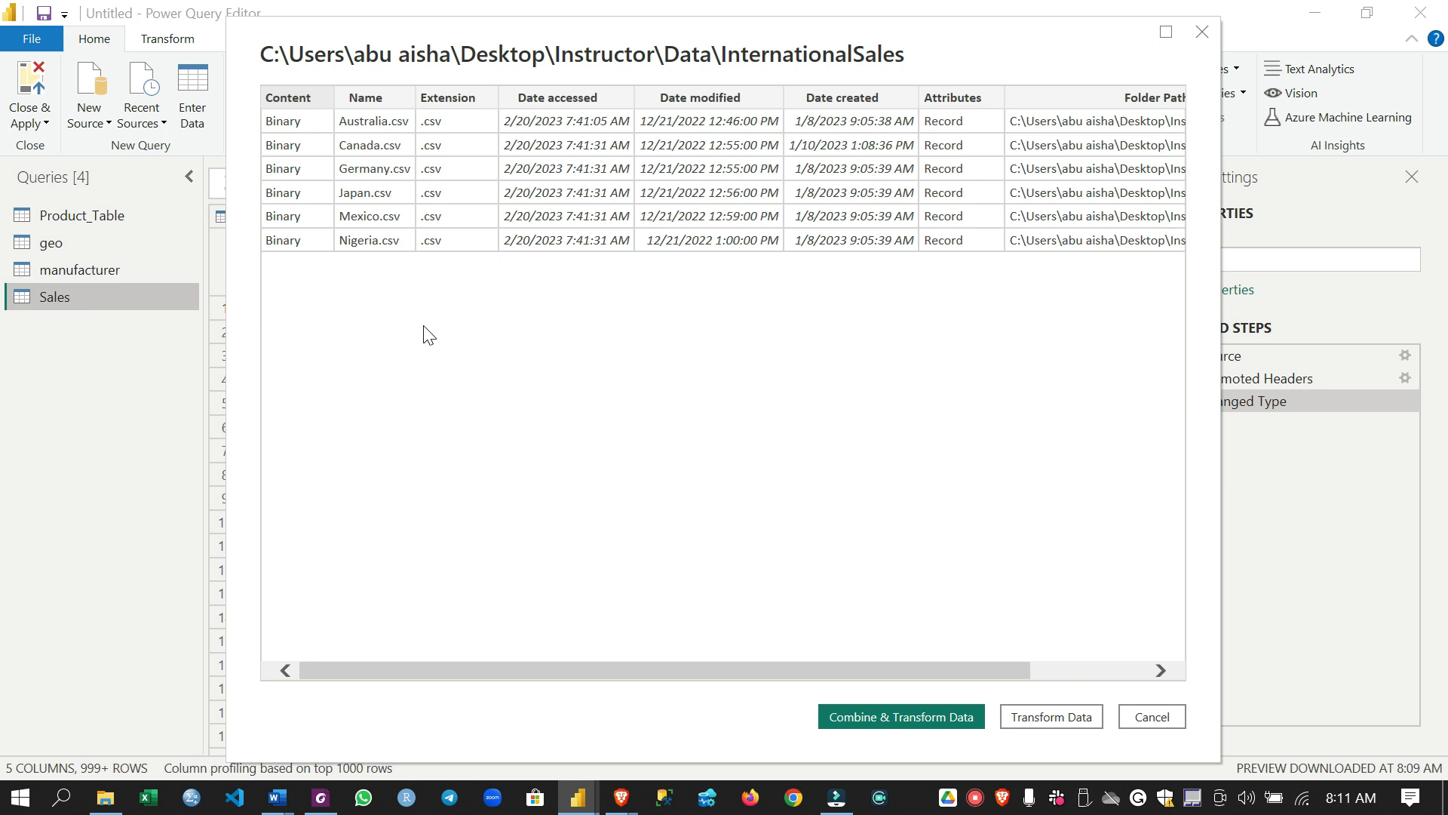
Combine and transform the folder's files with the first file as sample and comma delimiter, and collapse the generated Transform File query group
click(848, 717)
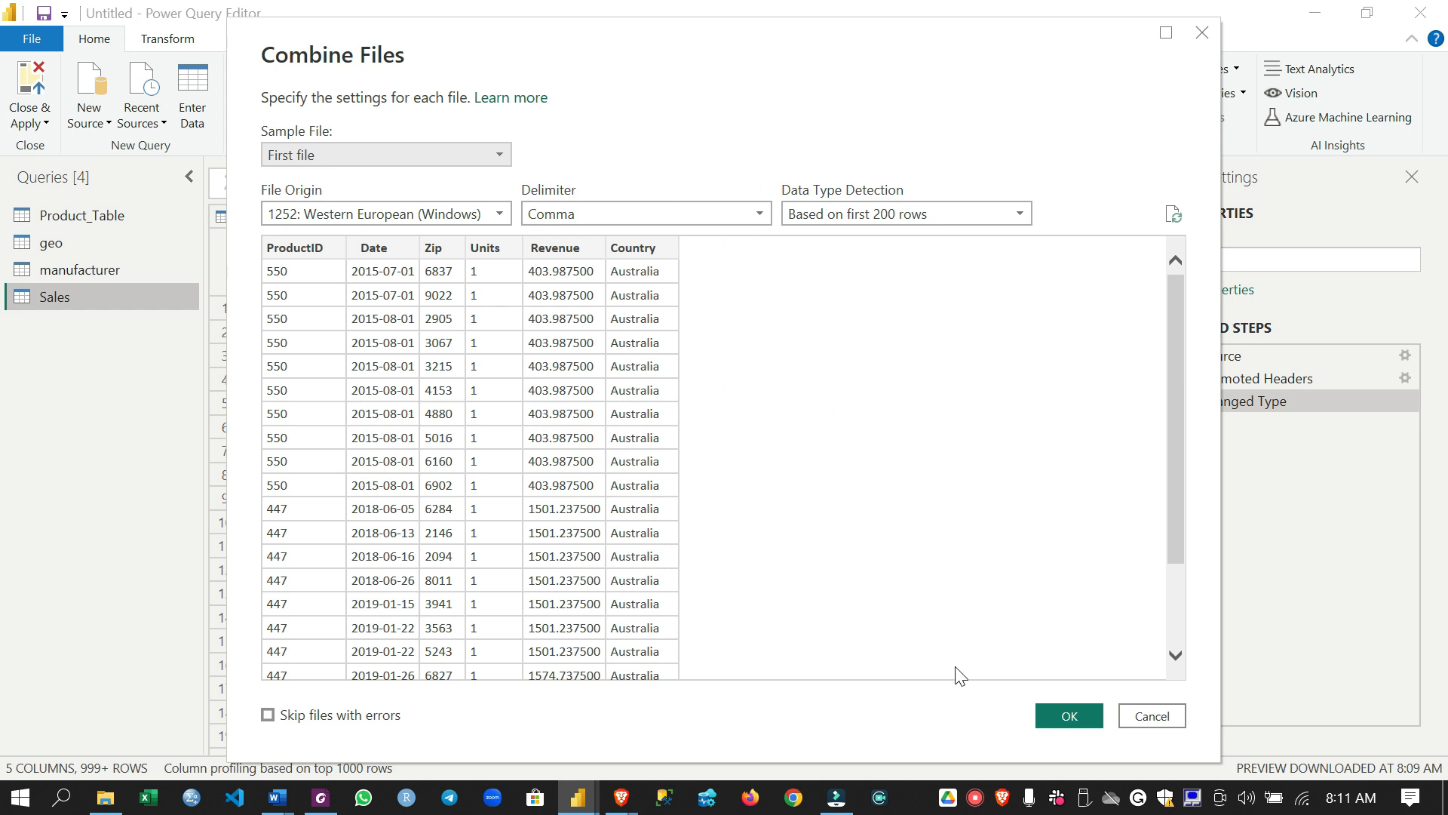
click(1070, 715)
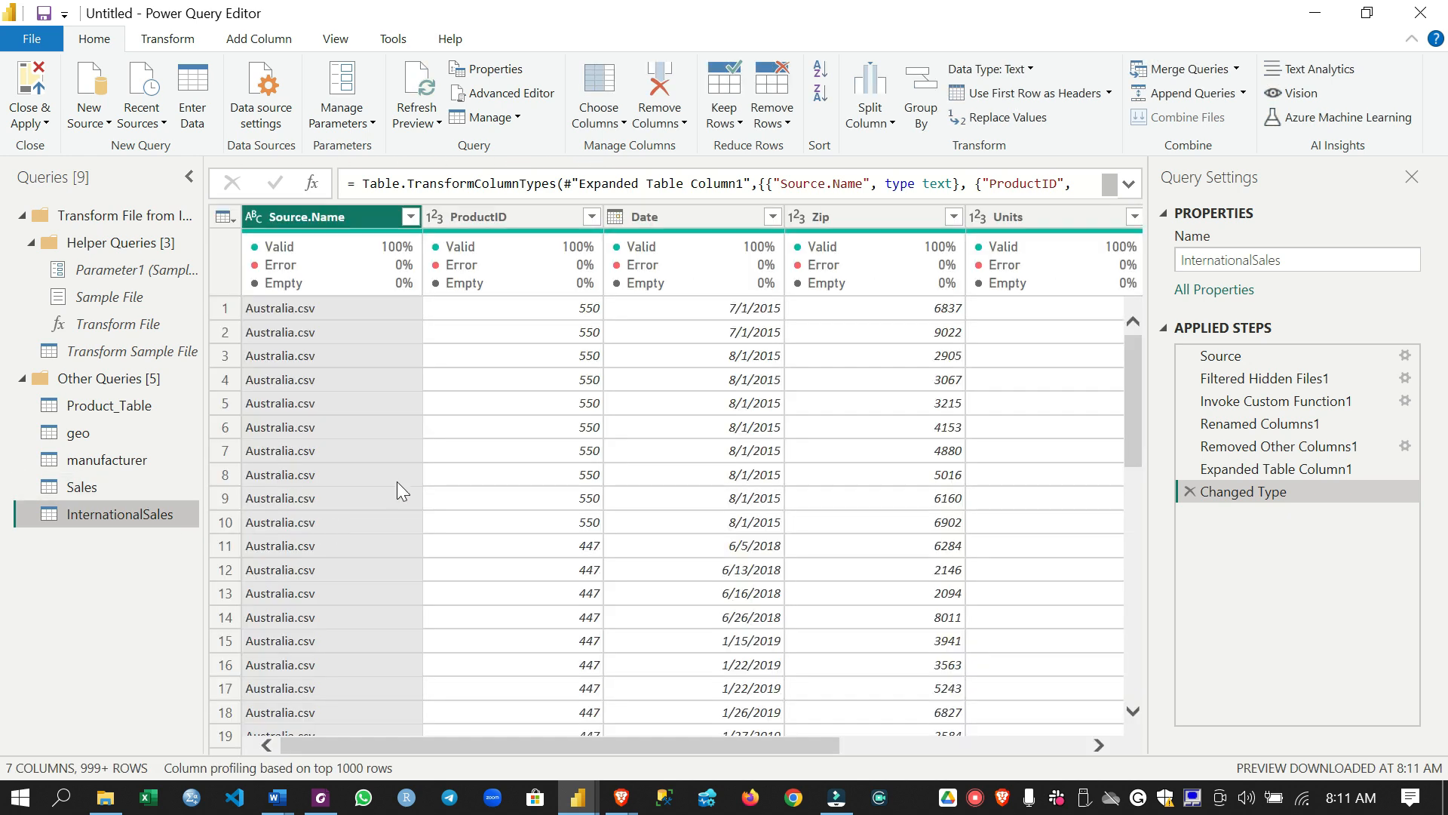
click(23, 223)
click(21, 218)
Switch column profiling for the Sales query to the entire data set, and return it to the top 1000 rows
click(101, 271)
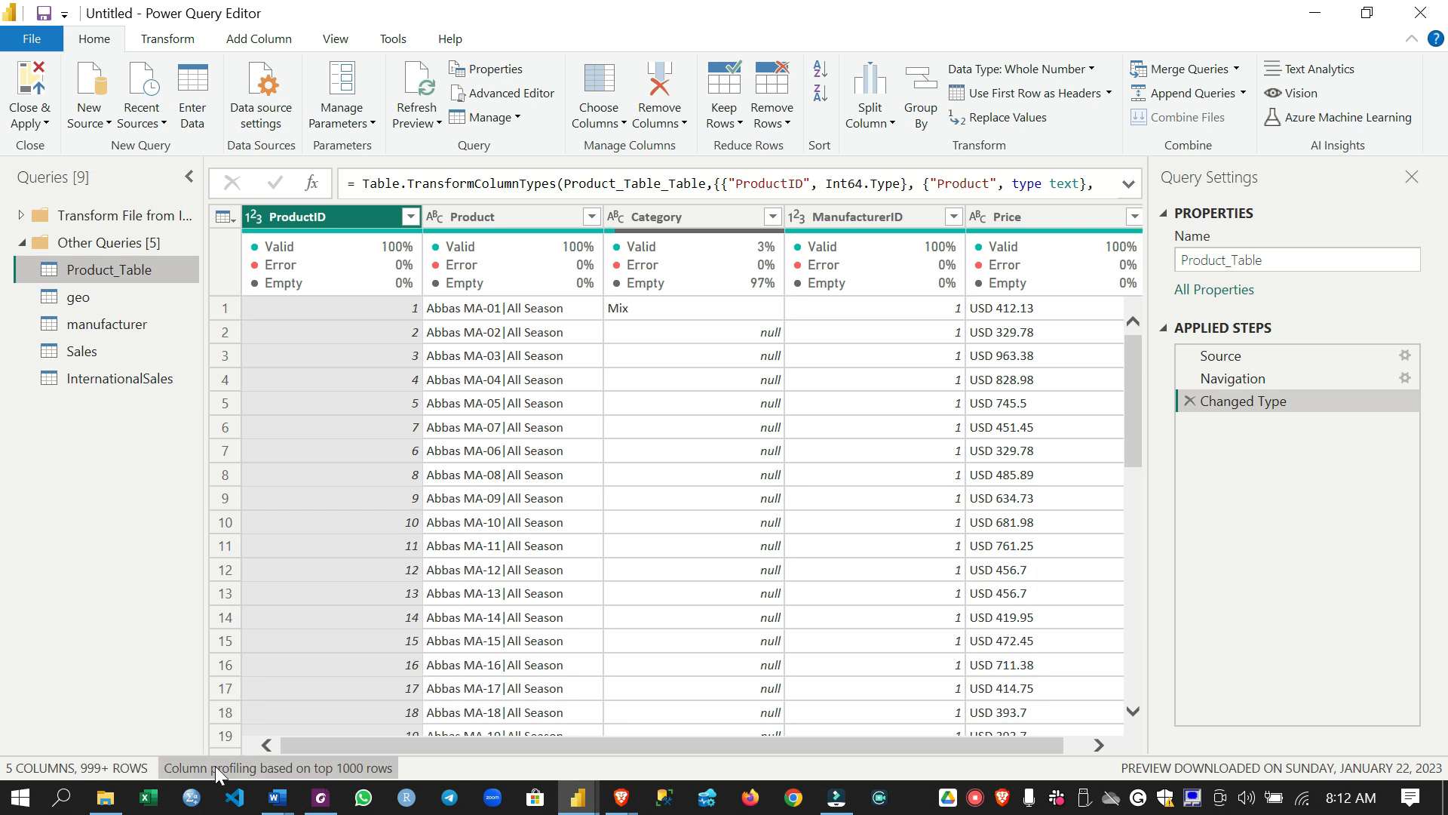
click(266, 767)
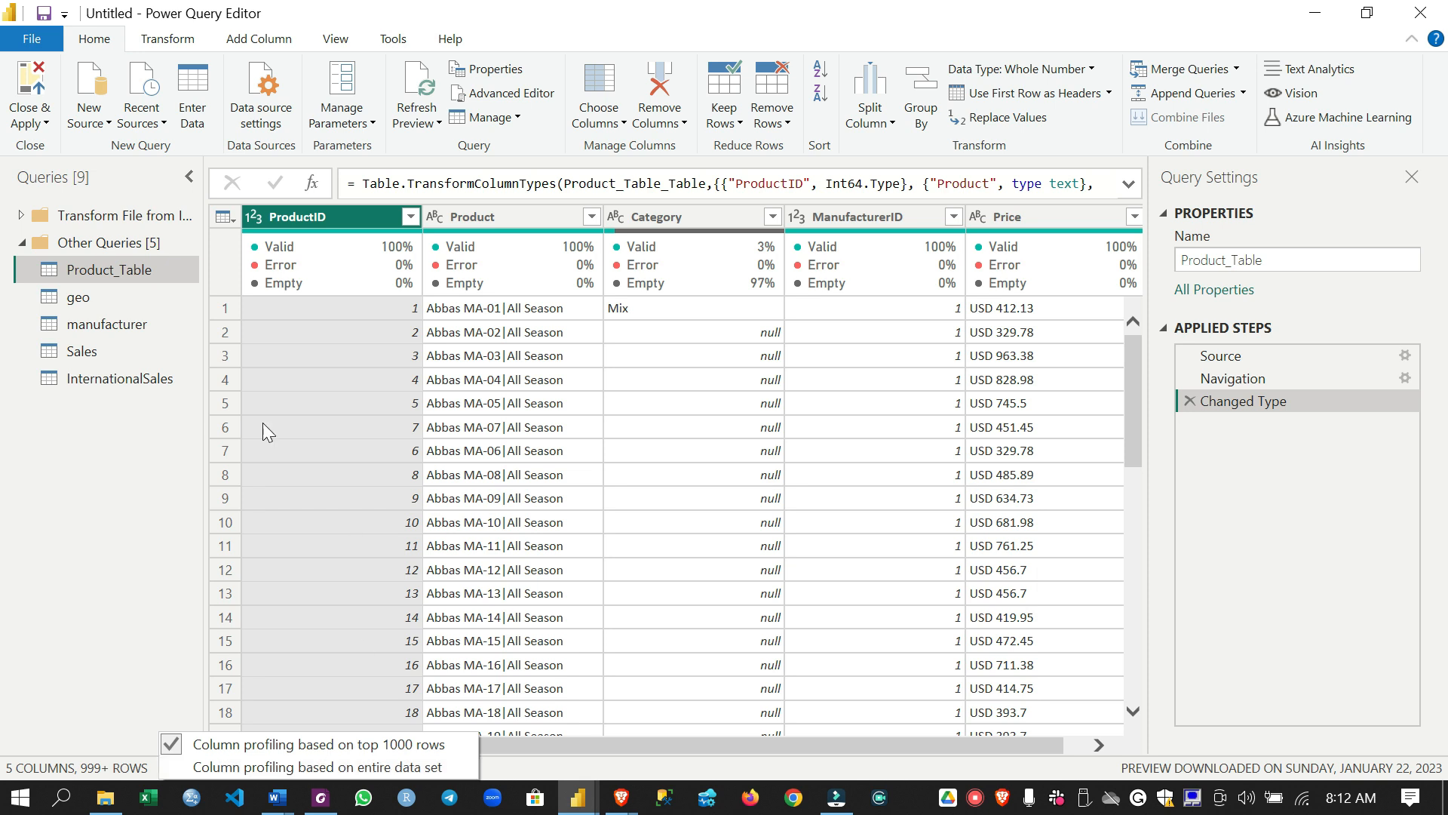
click(138, 354)
click(132, 352)
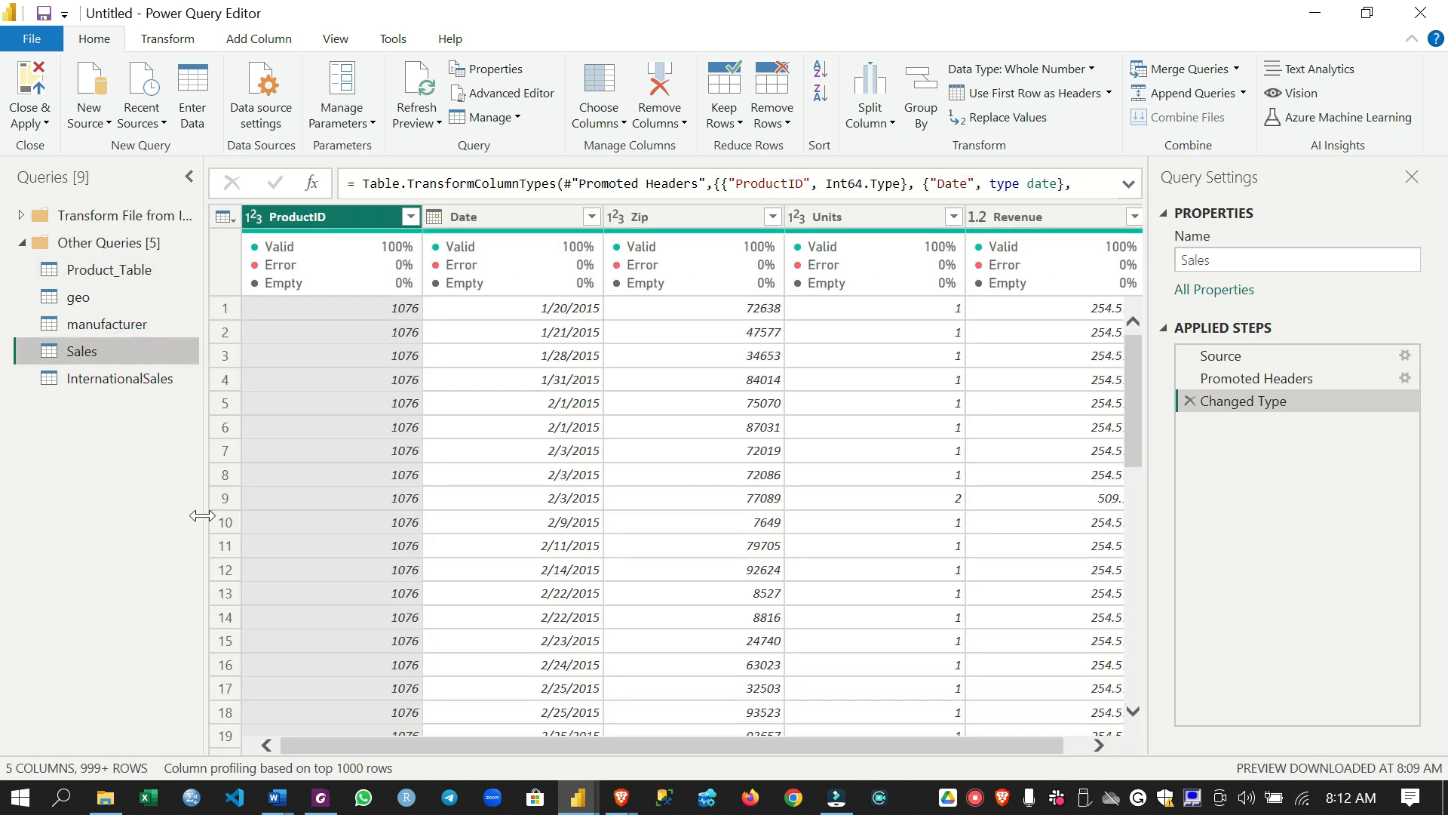
click(335, 766)
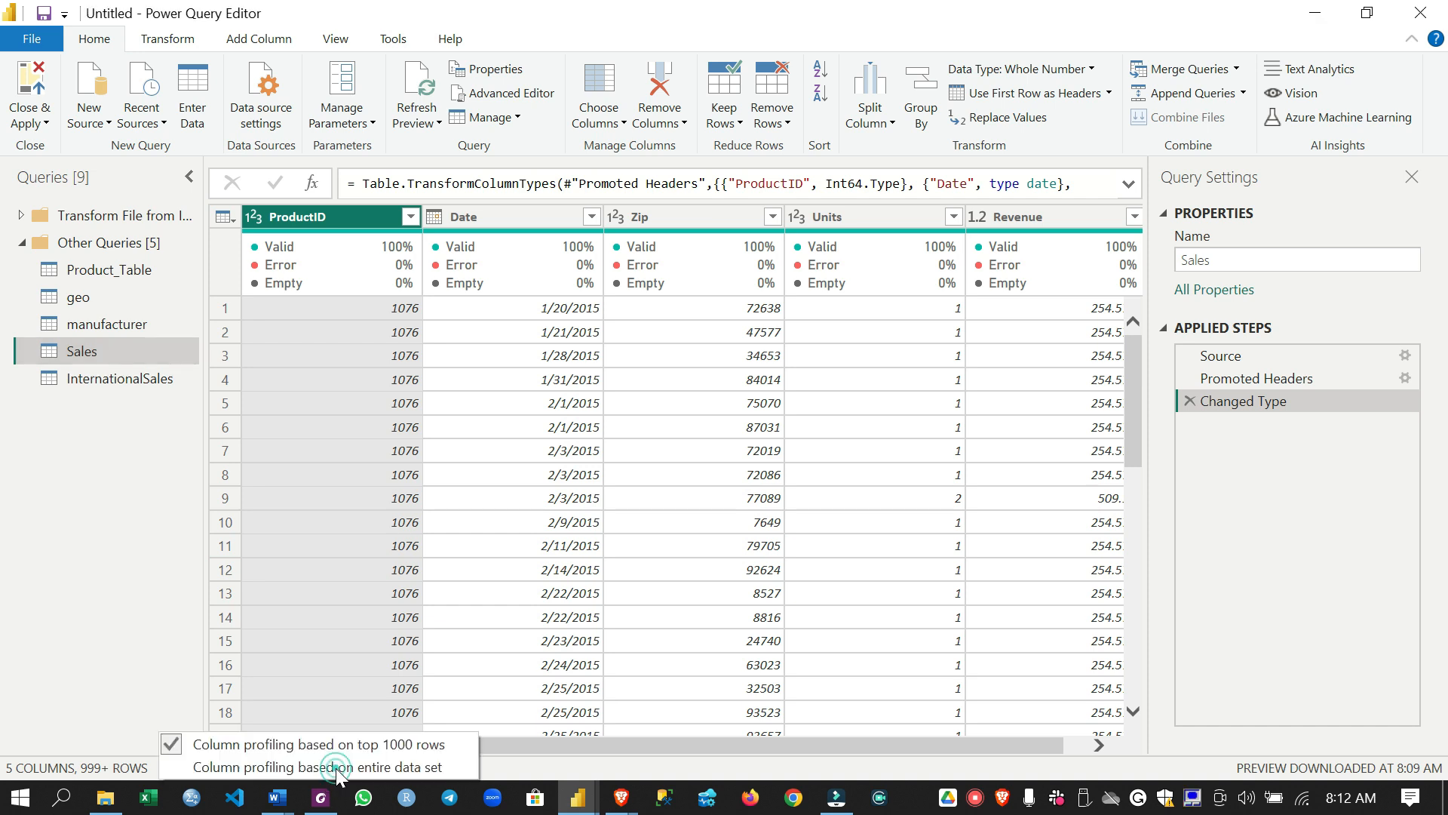
click(354, 769)
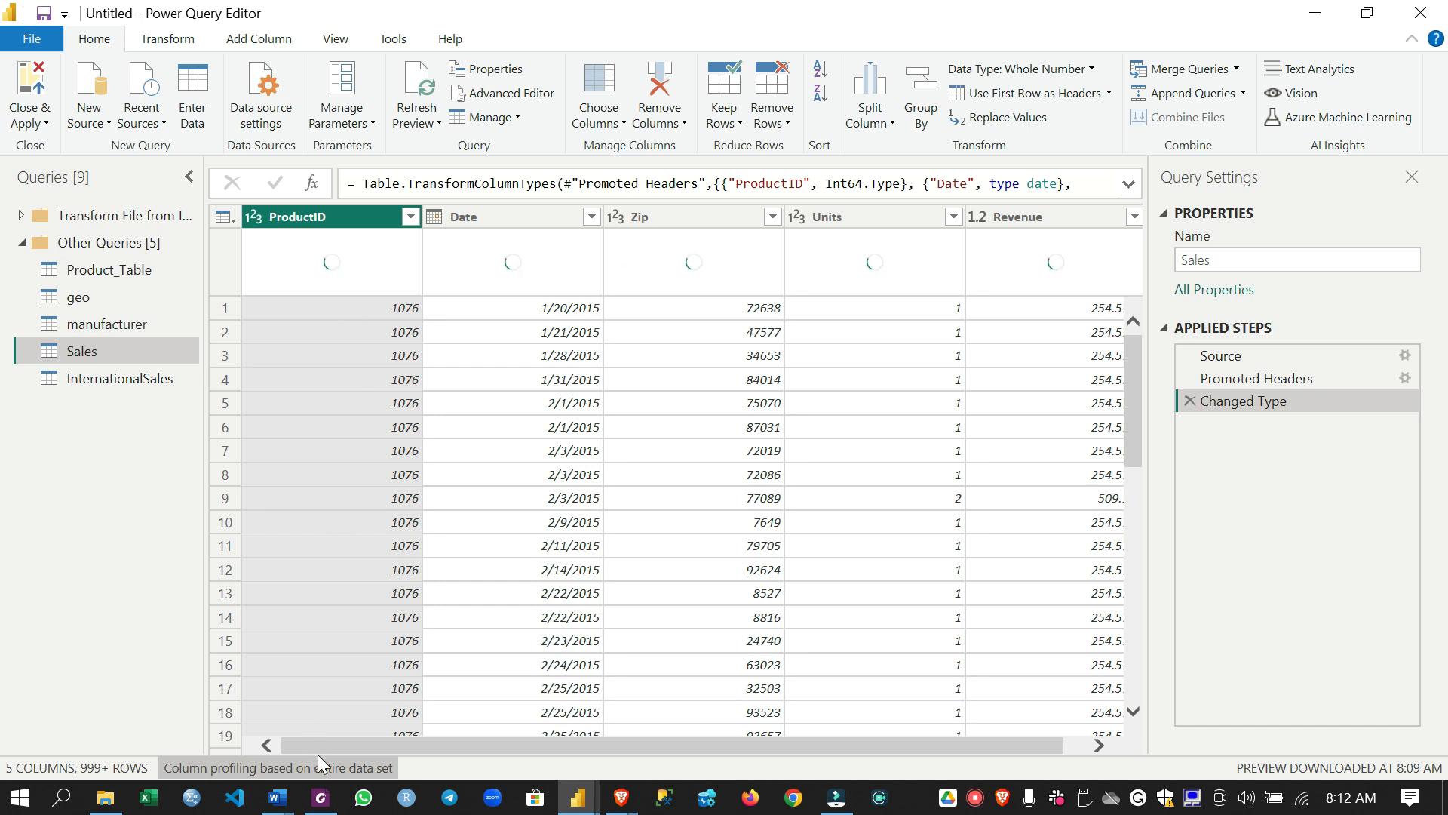
click(334, 766)
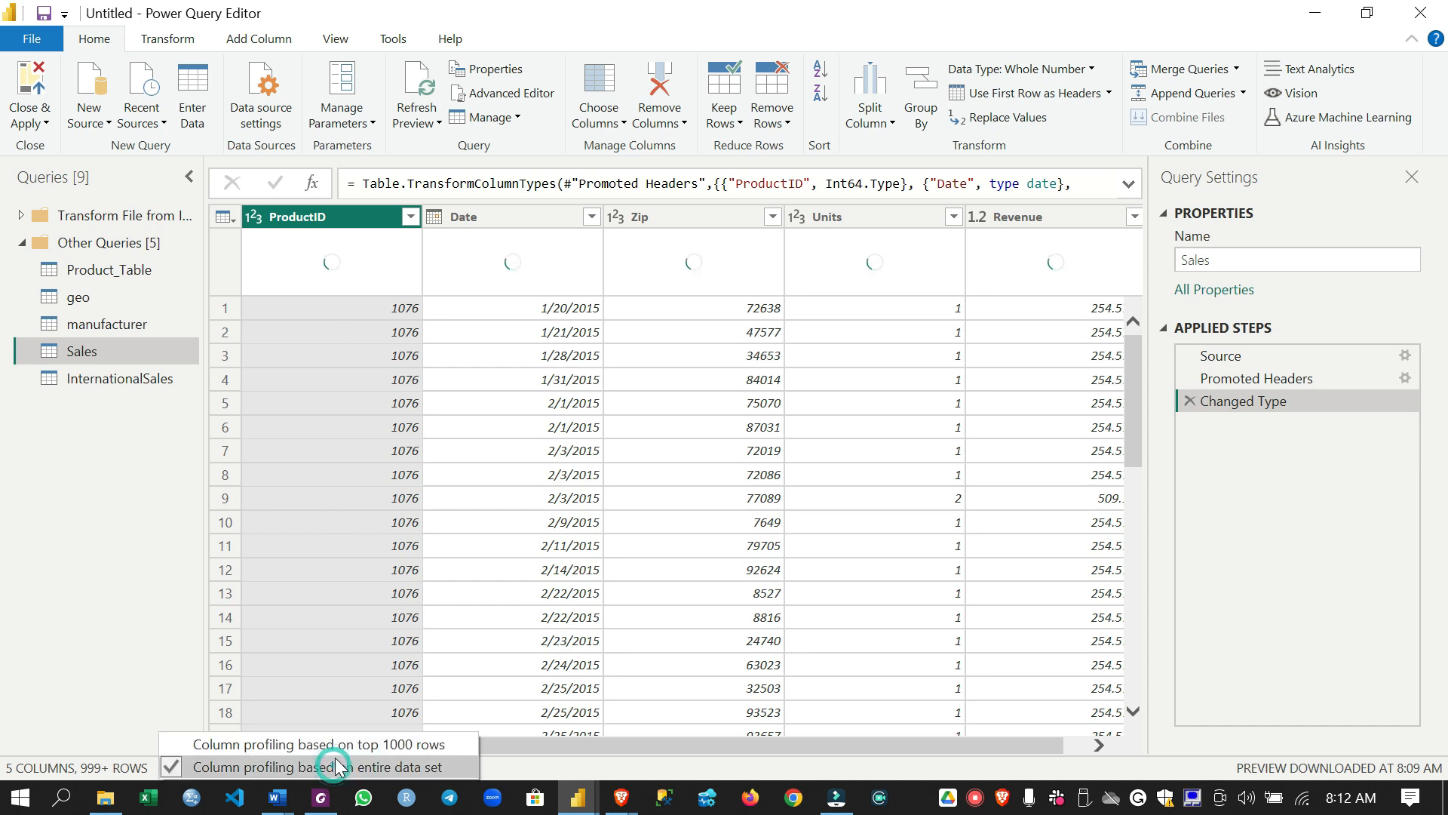
click(339, 744)
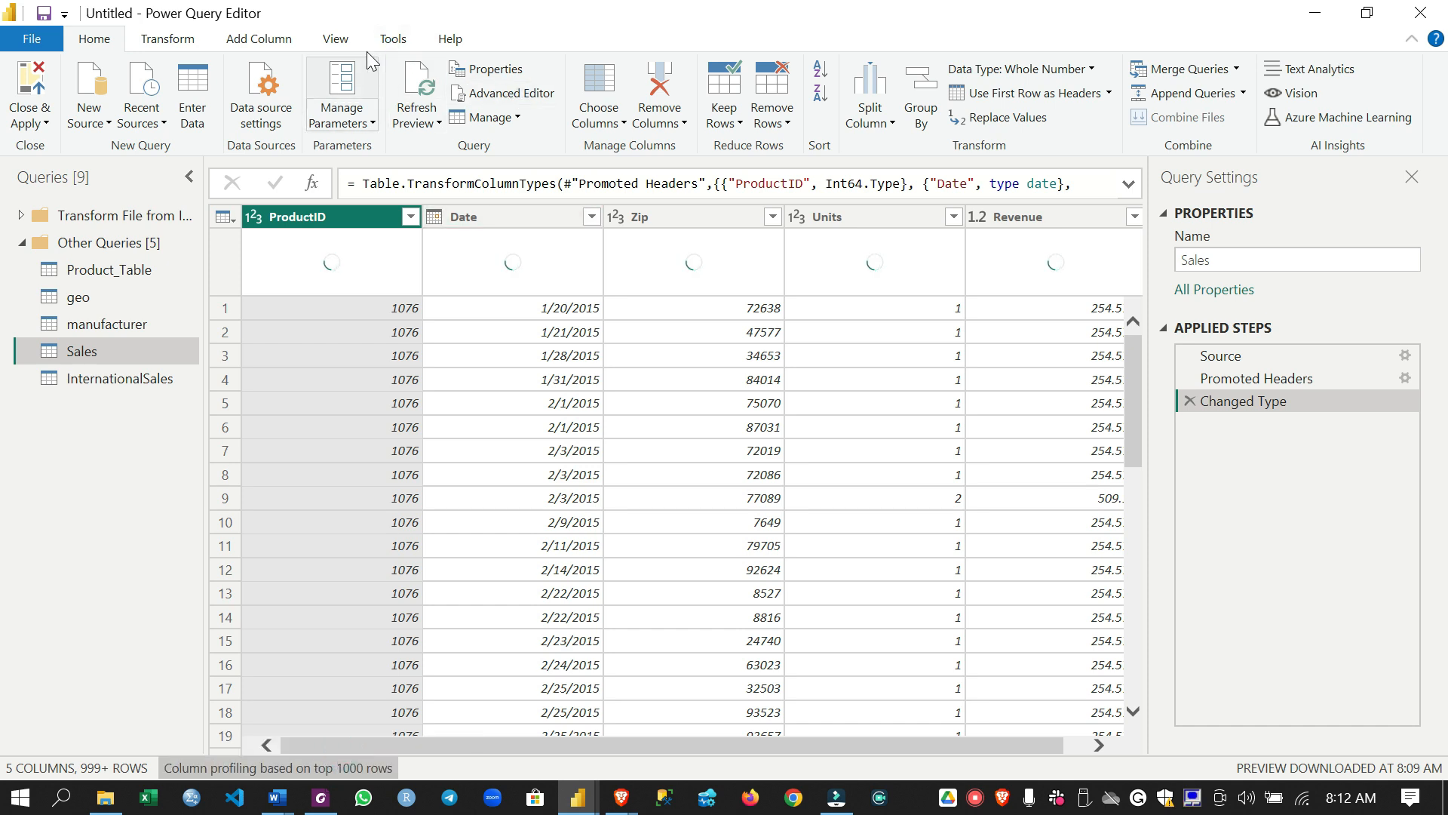
Hide the column quality indicators in the data preview and show them again
click(341, 43)
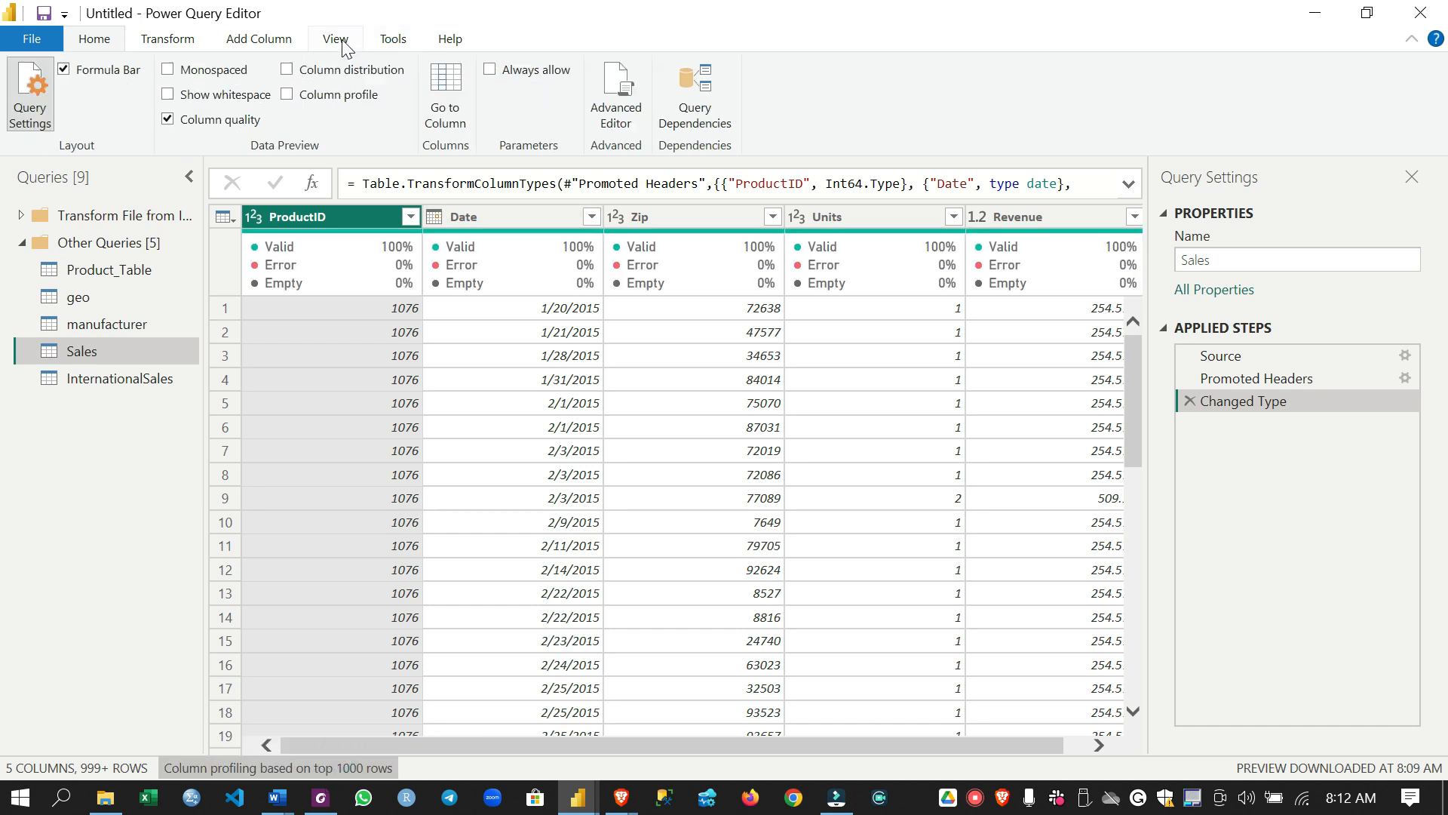
click(175, 125)
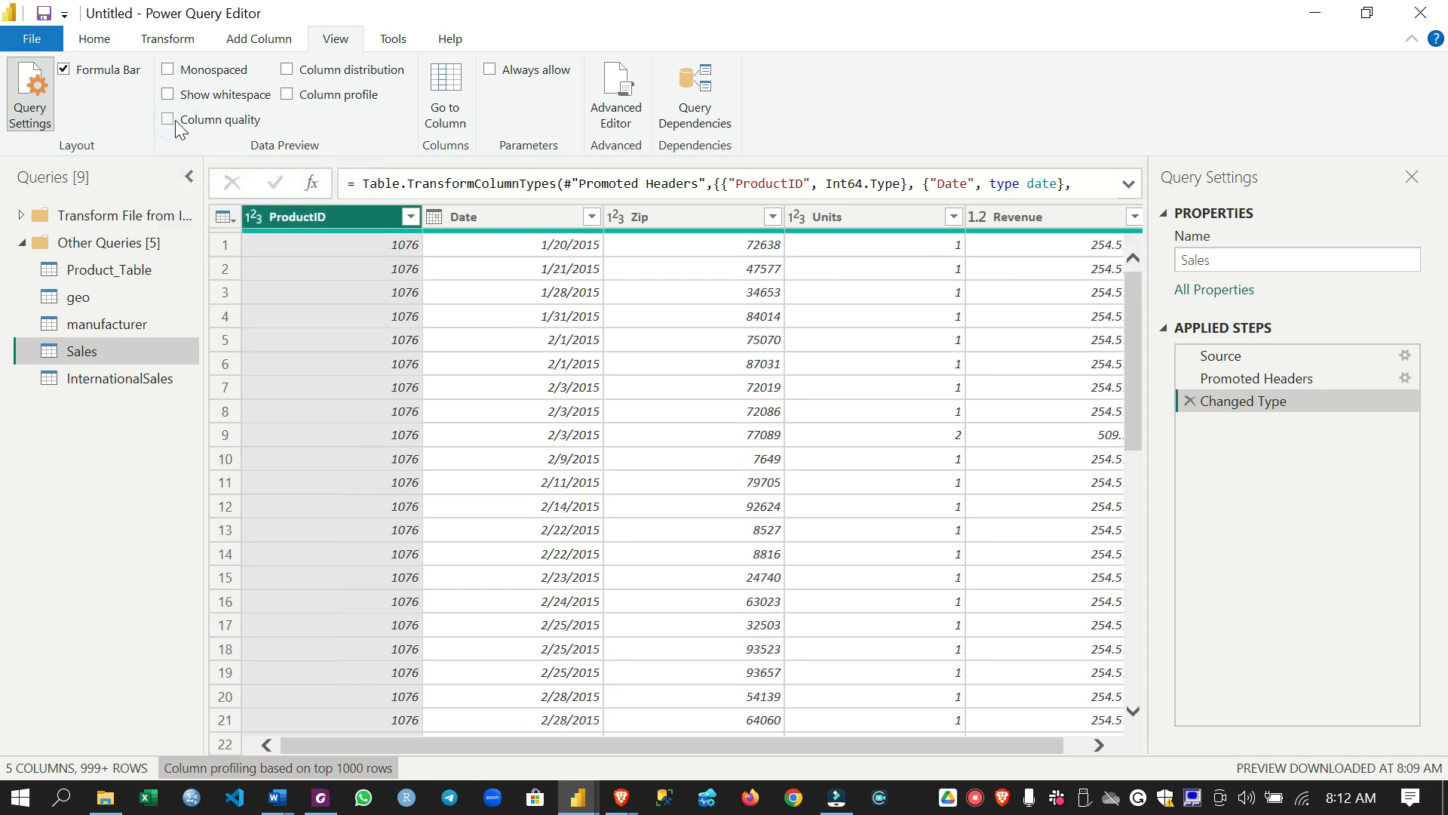
click(168, 123)
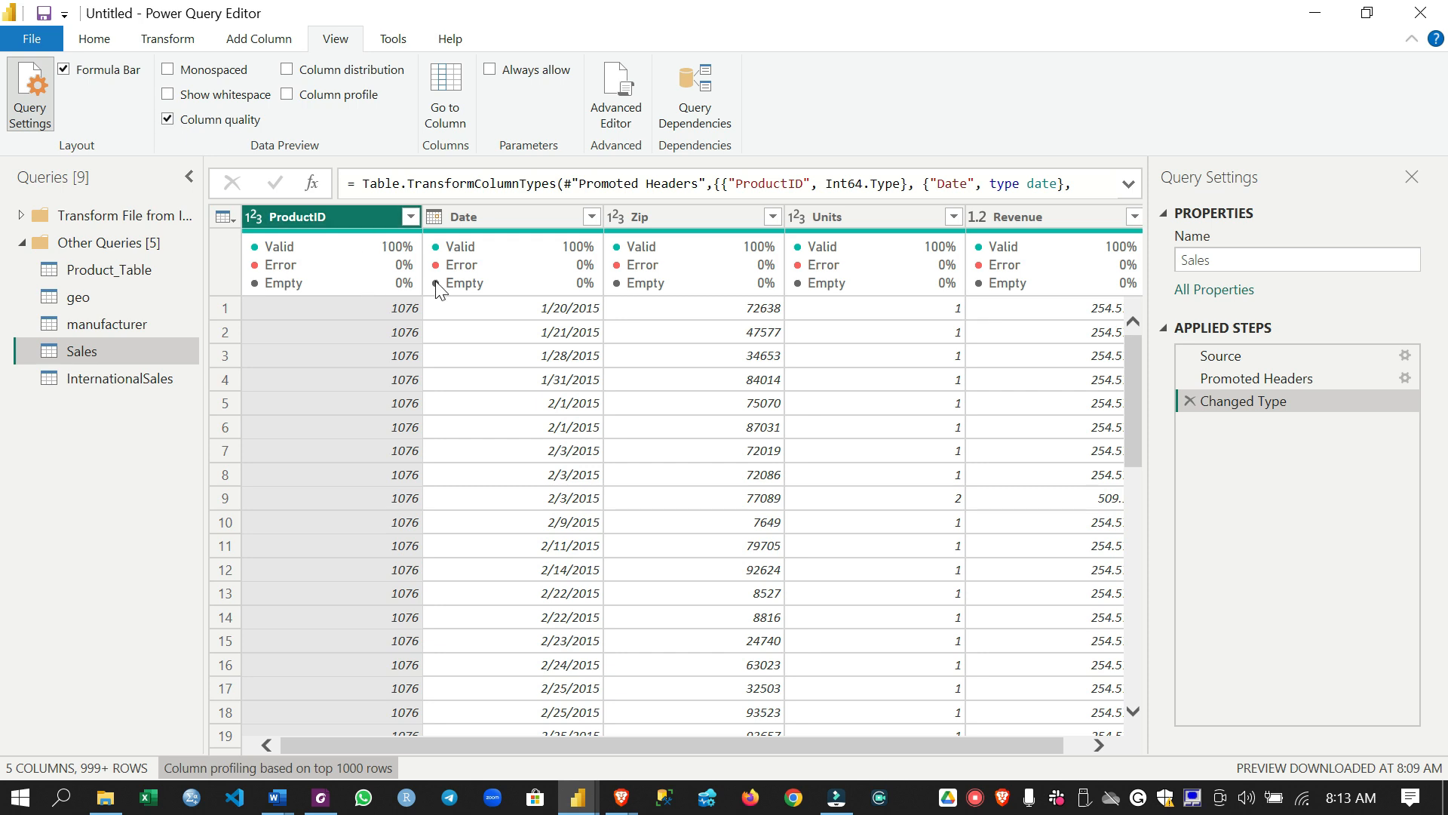
Show column distribution and examine the distinct and unique values in the Sales and Product_Table queries, including Product_Table's ProductID
mouse_move(562, 266)
click(288, 70)
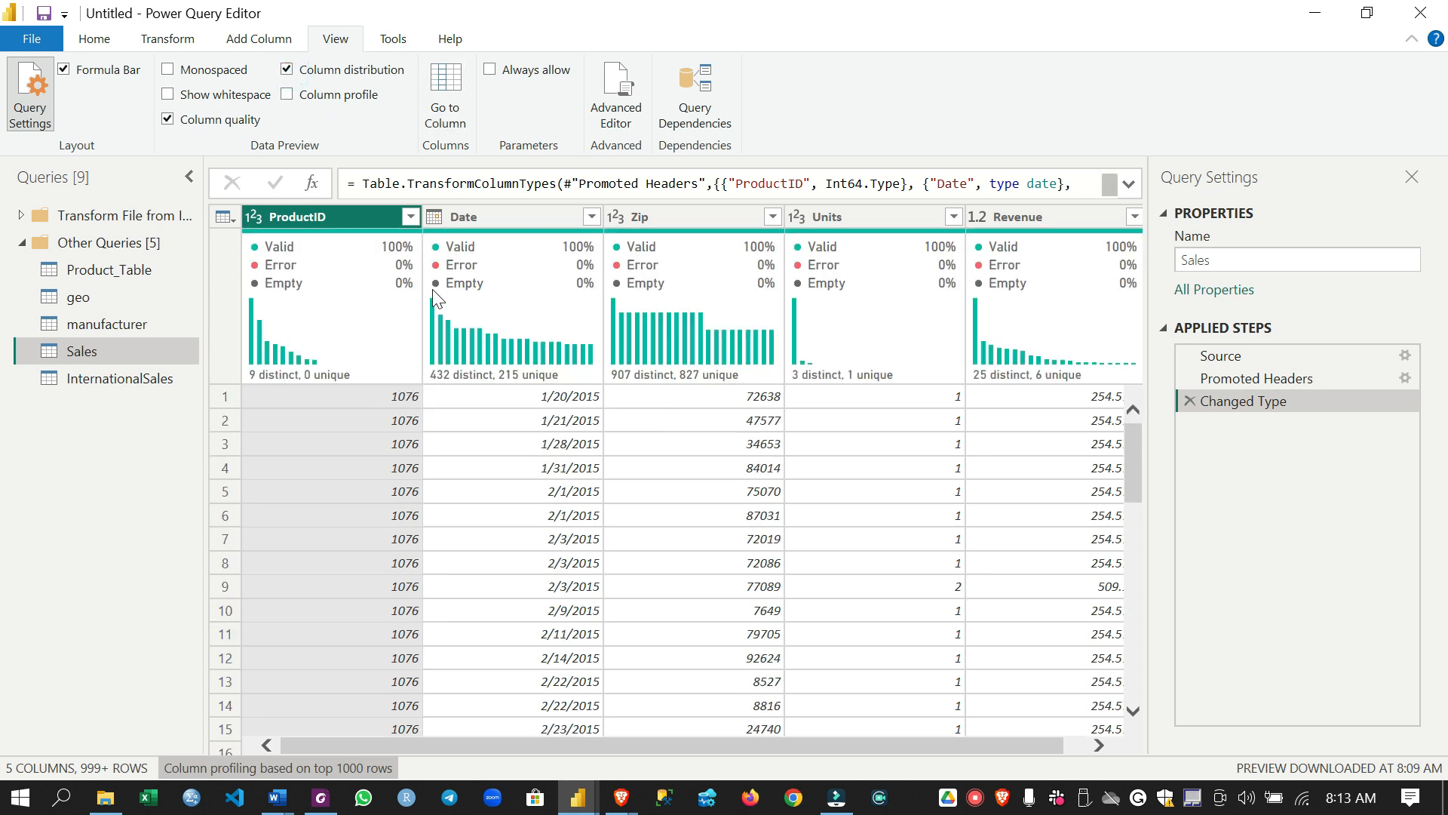
mouse_move(434, 294)
mouse_move(350, 326)
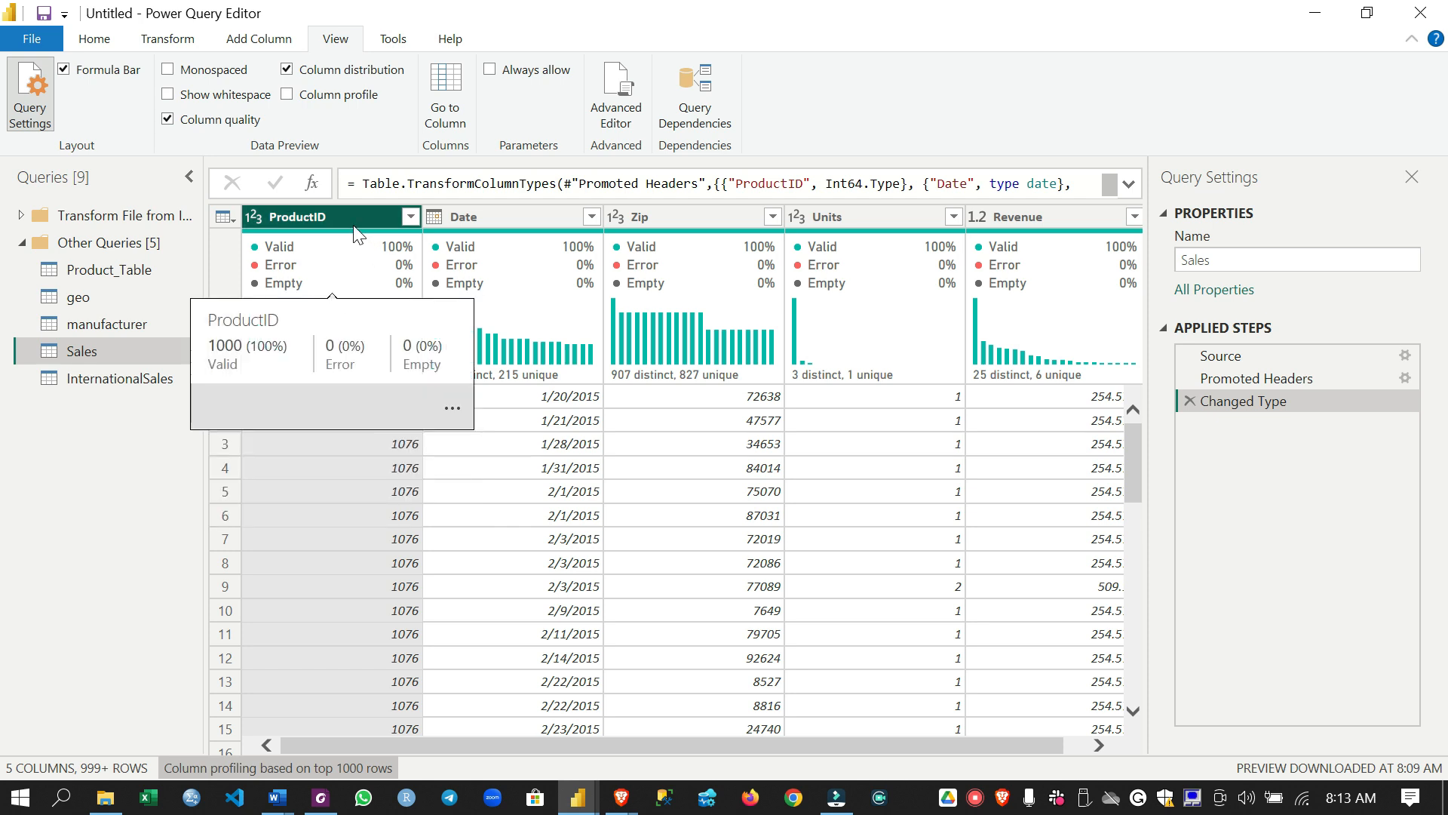
click(126, 272)
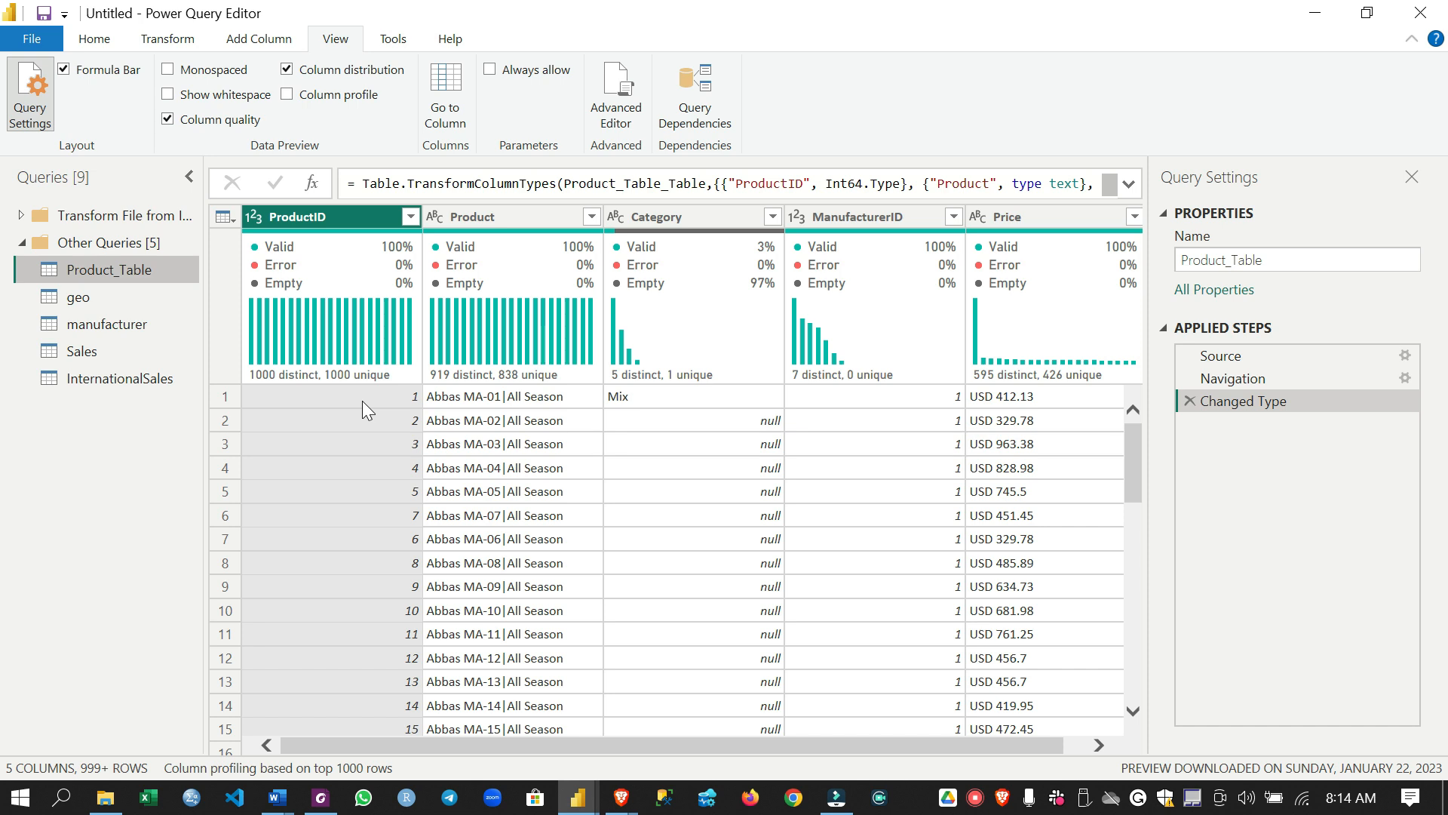
mouse_move(338, 297)
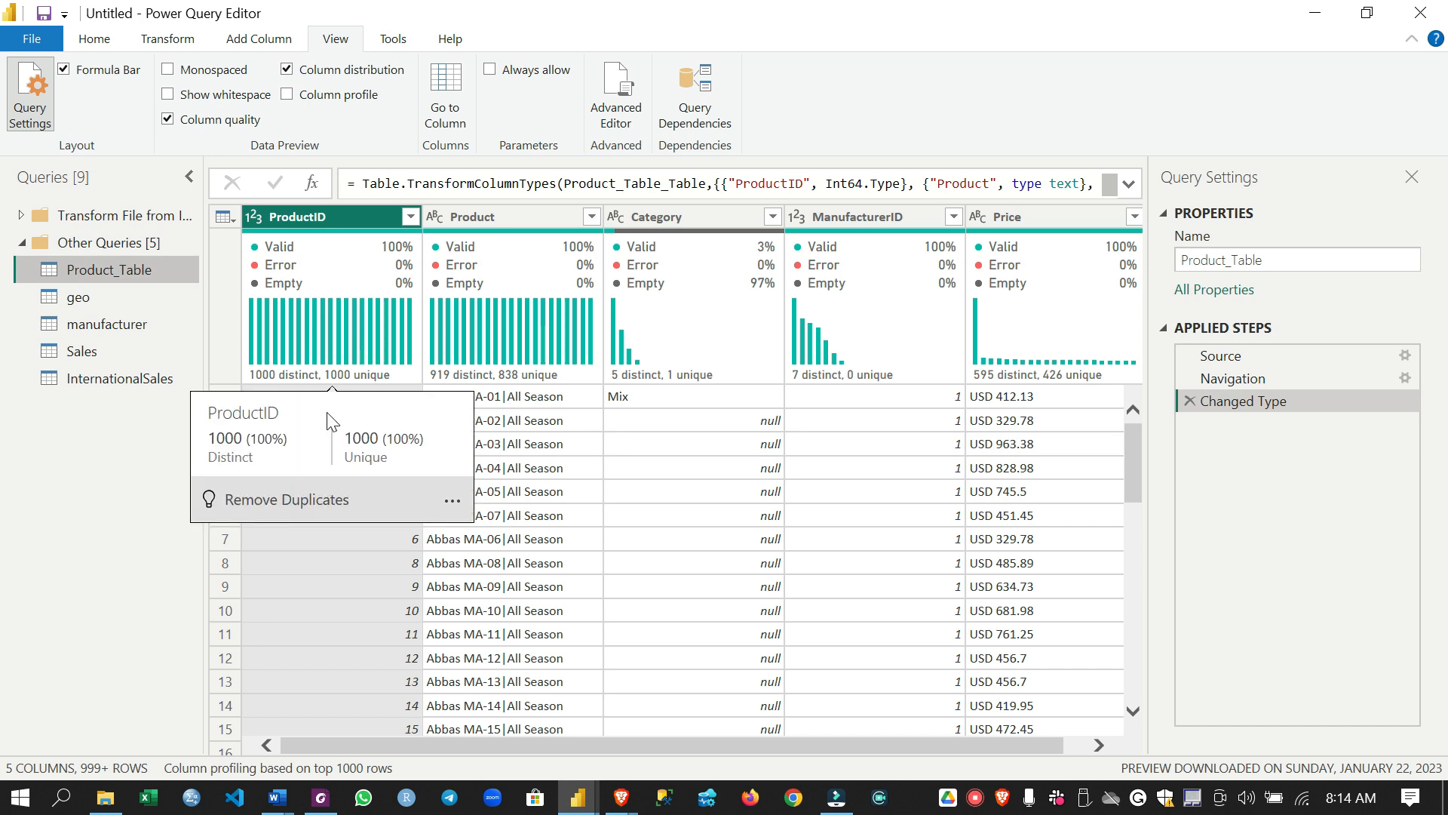
Show the column profile for Product_Table's ProductID and Category columns, and base column profiling on the entire data set
click(287, 95)
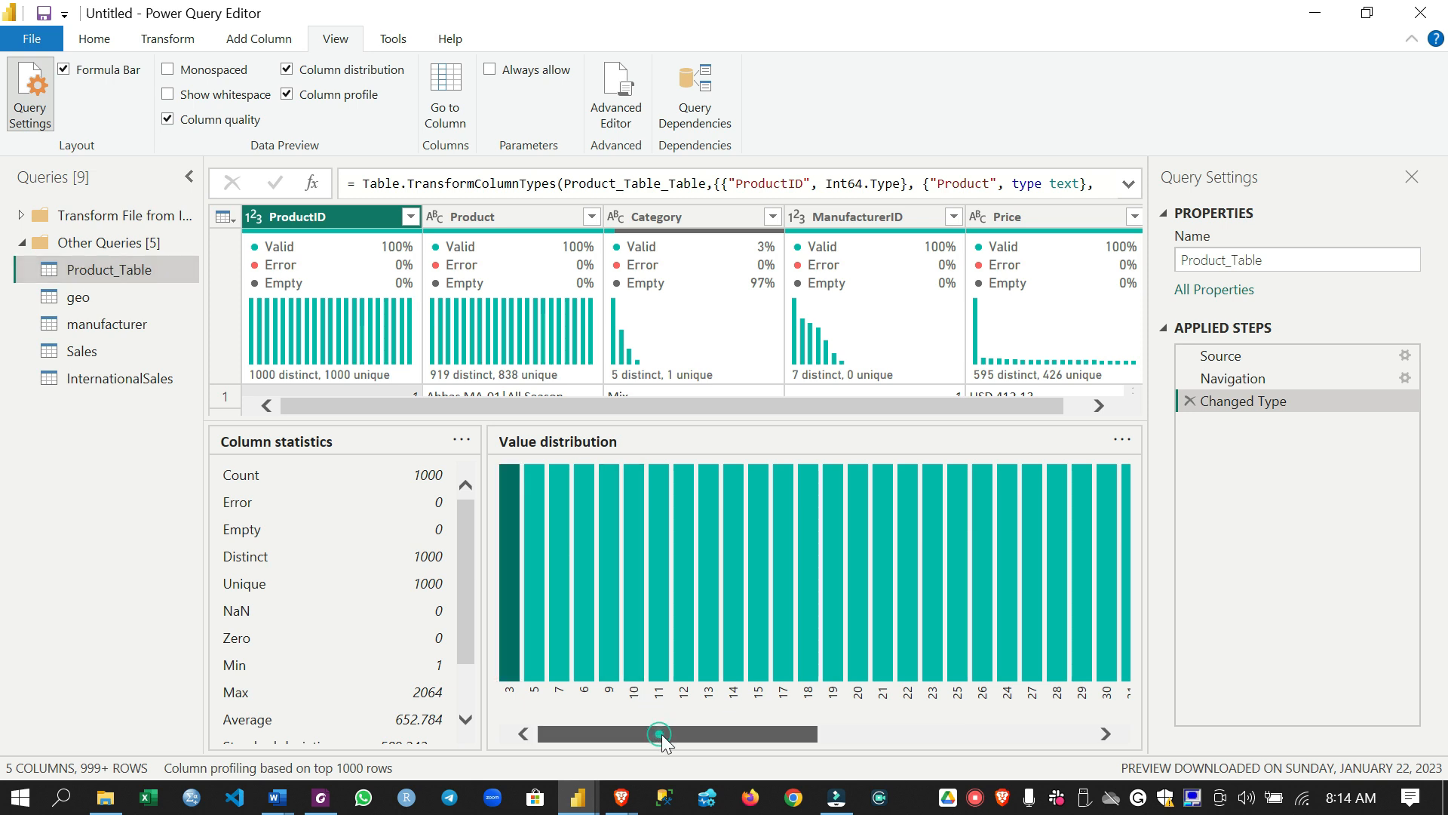
scroll(659, 734, right, 3)
click(716, 220)
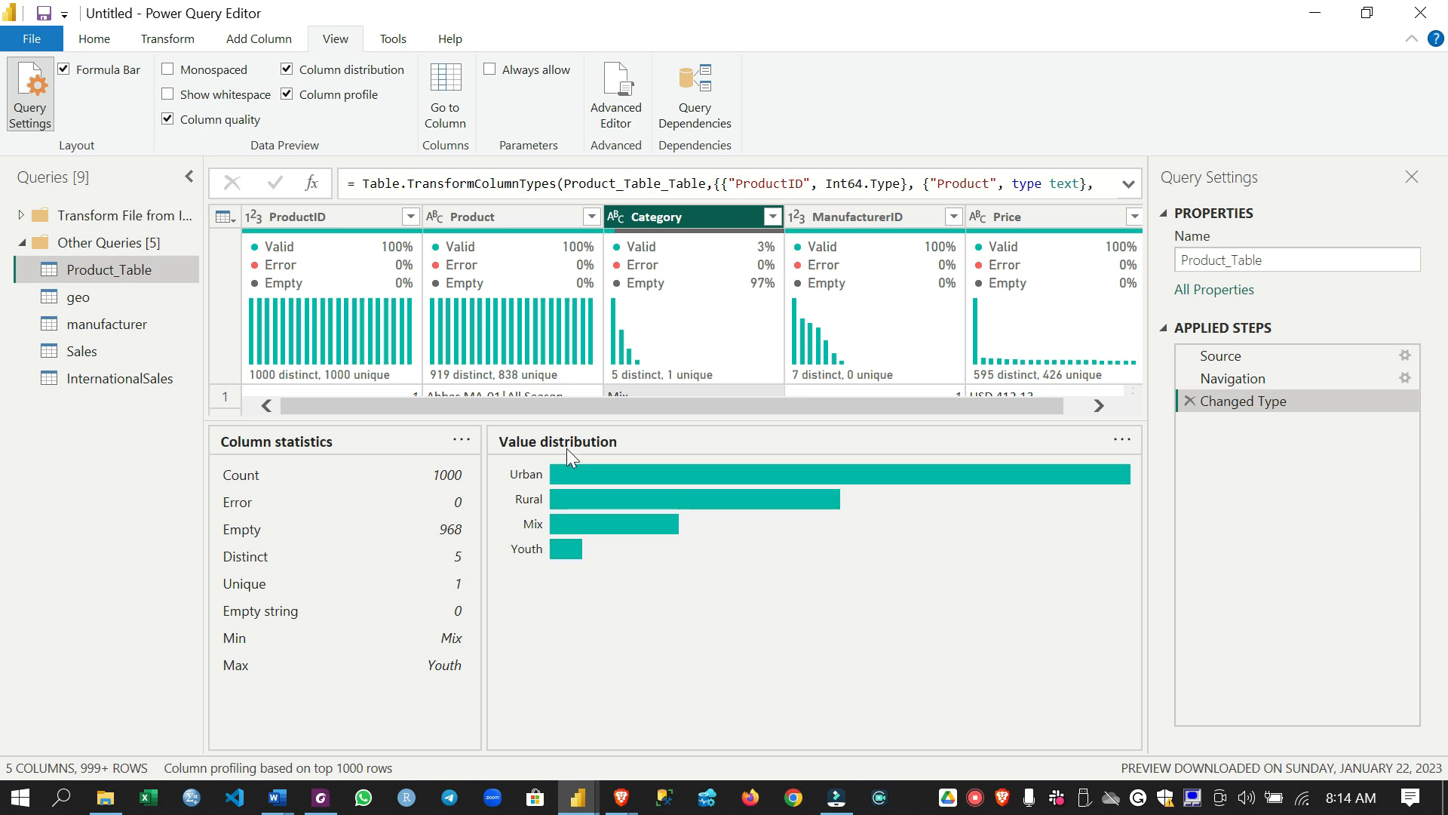
mouse_move(627, 487)
click(361, 766)
click(397, 766)
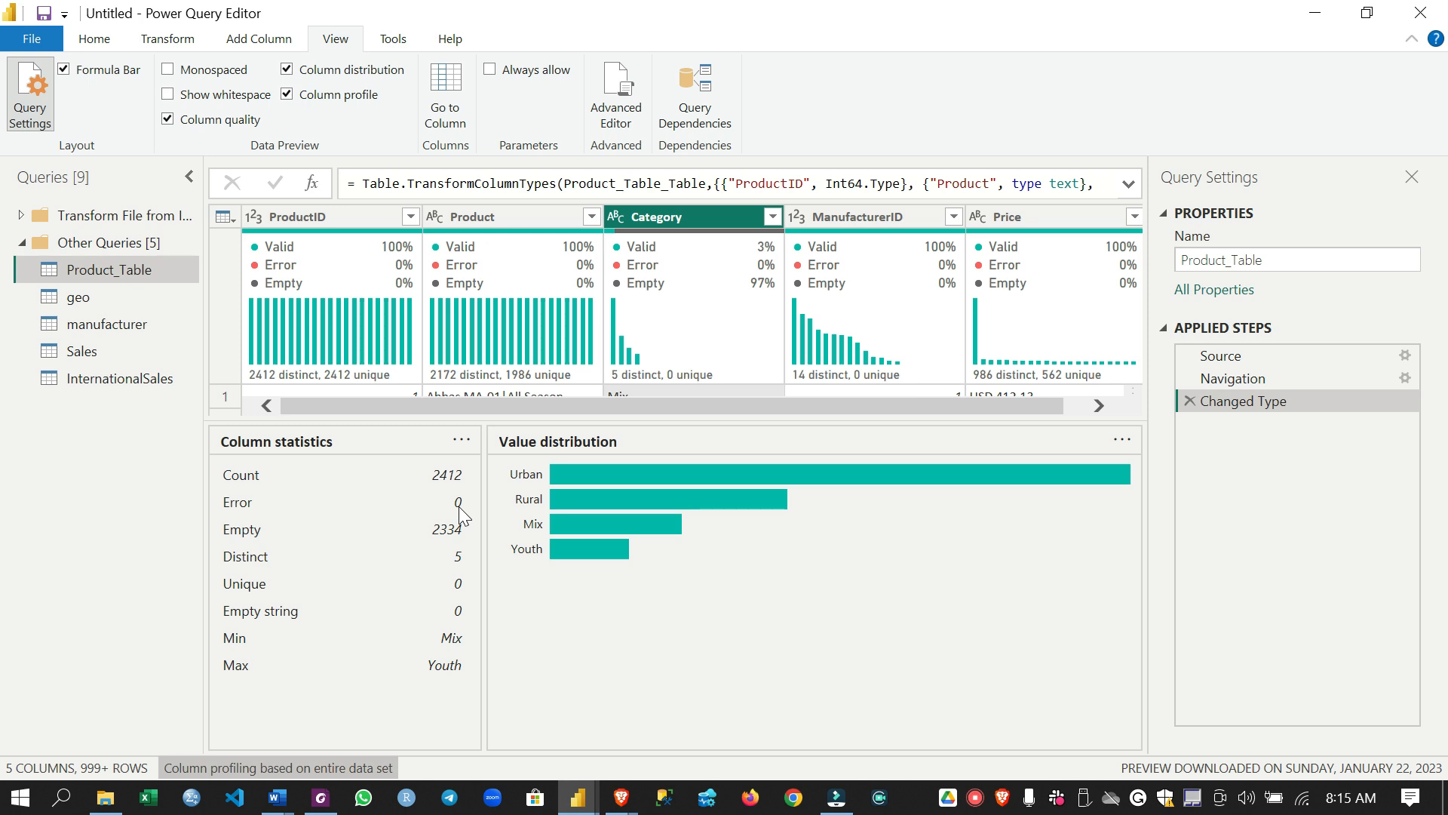
Turn off column profile and column distribution, keeping column quality on, and return to the main query commands
click(292, 93)
click(293, 71)
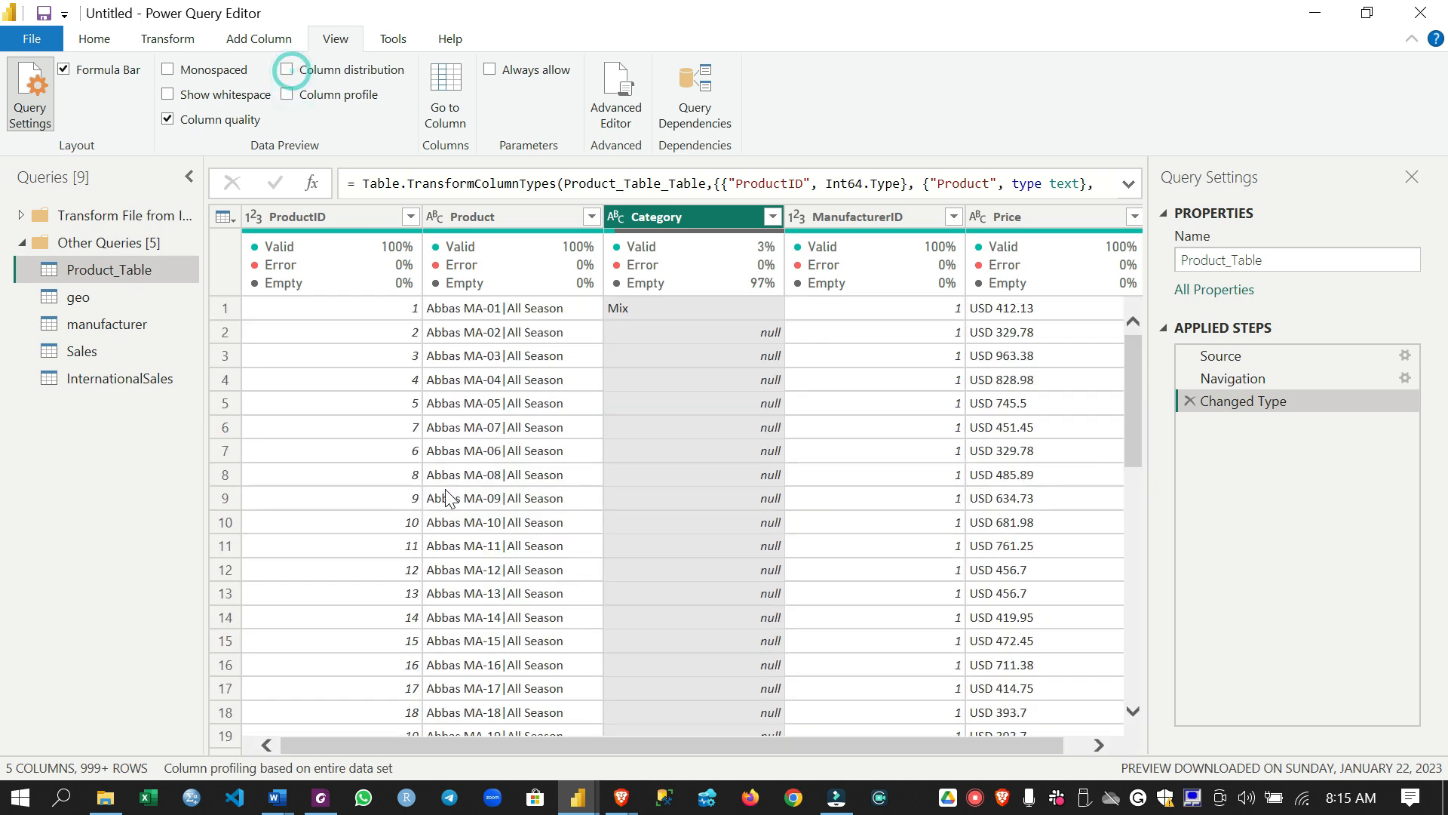
click(94, 38)
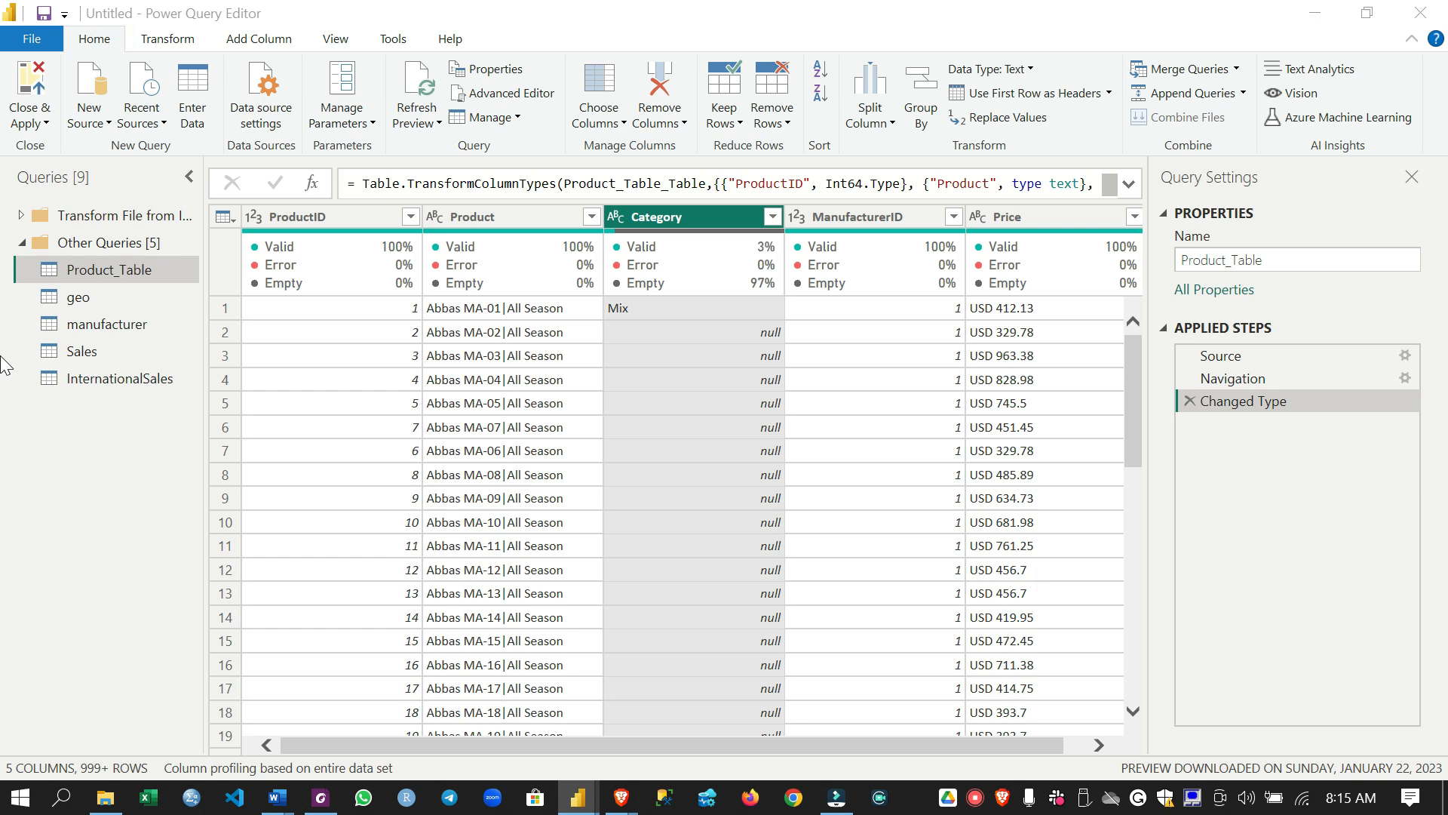
Rename the product table query as Products
click(131, 269)
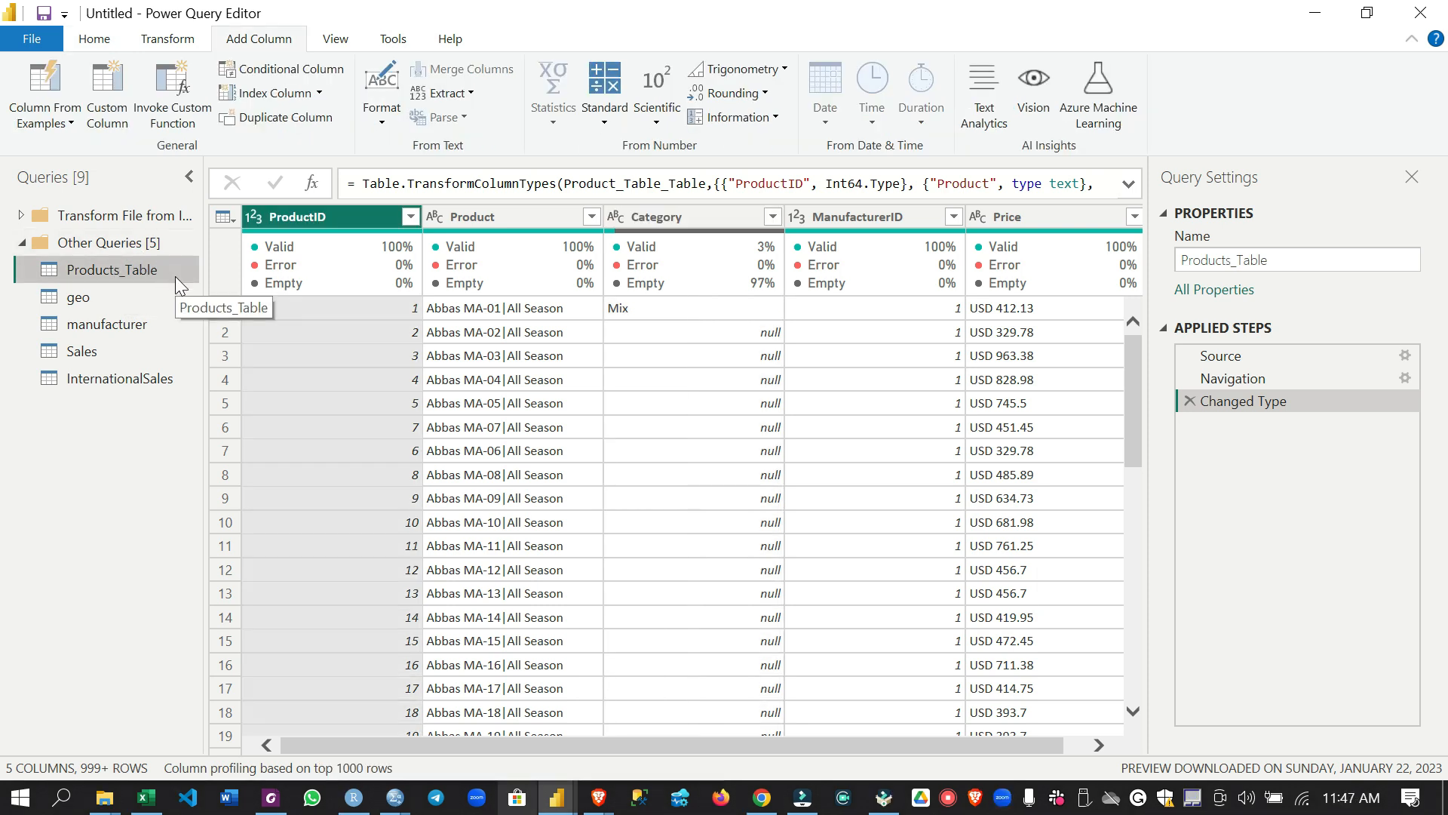
double_click(136, 270)
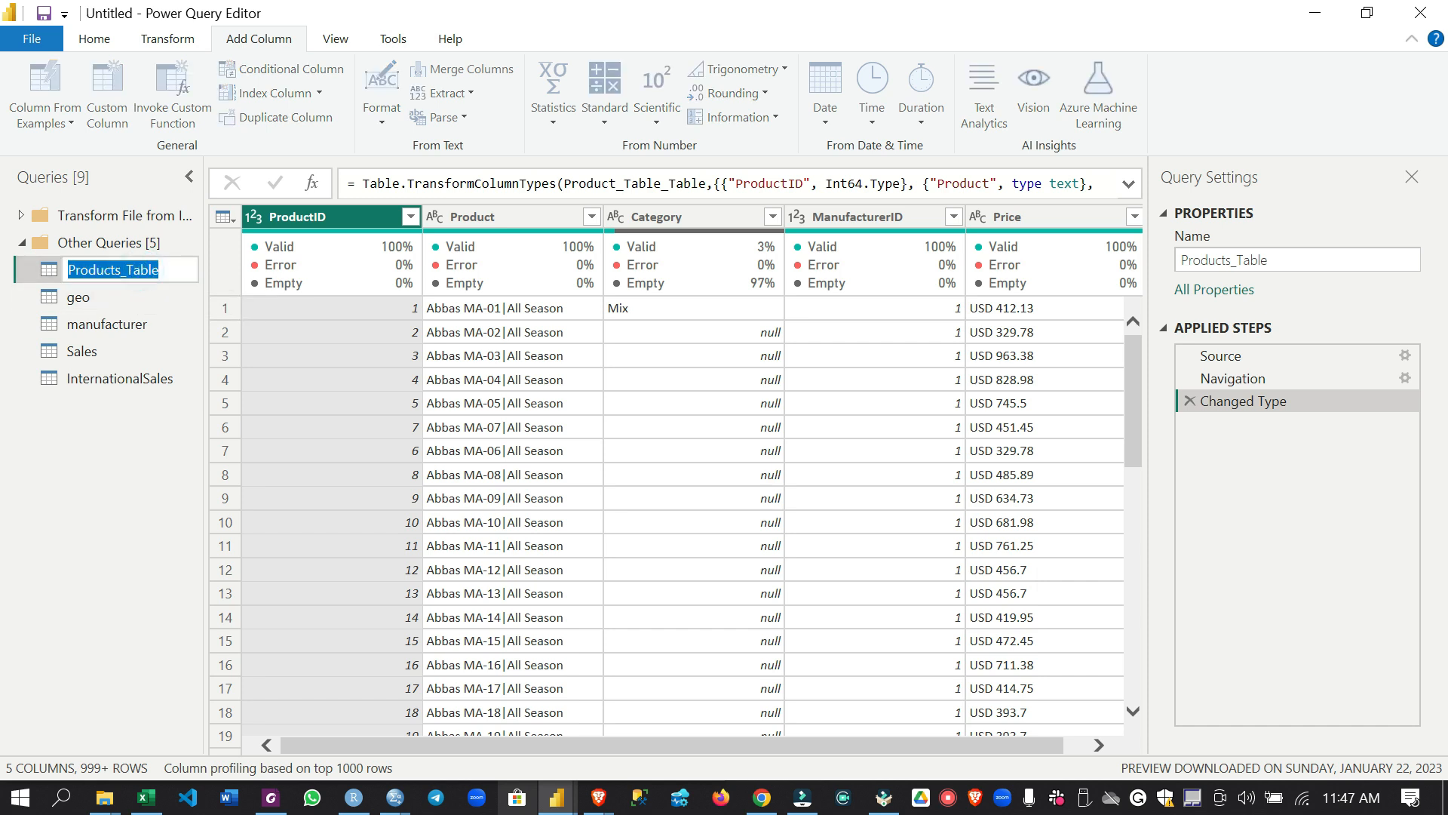
click(164, 266)
key(BackSpace)
key(BackSpace)
key(BackSpace)
key(BackSpace)
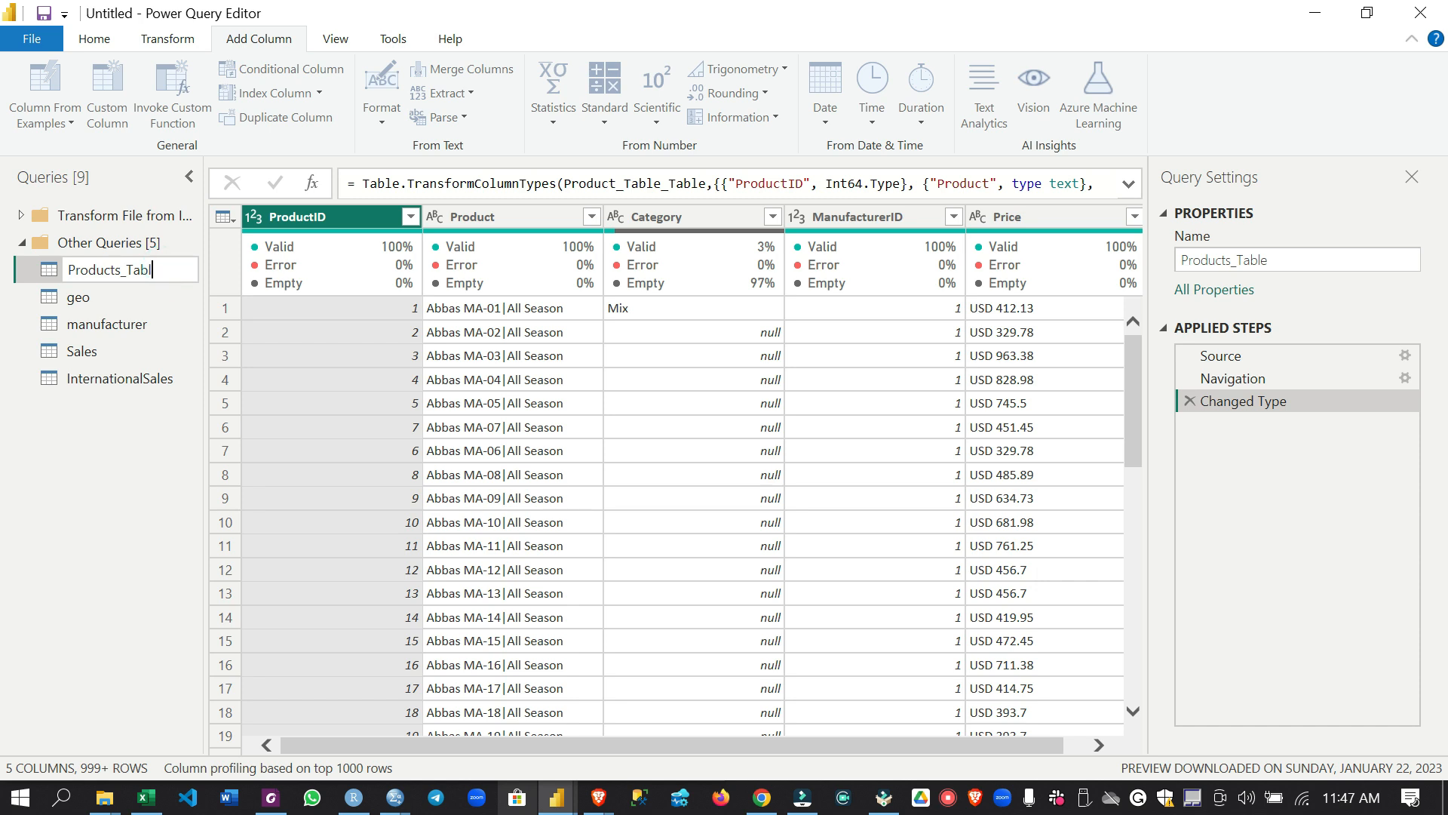
key(BackSpace)
key(Return)
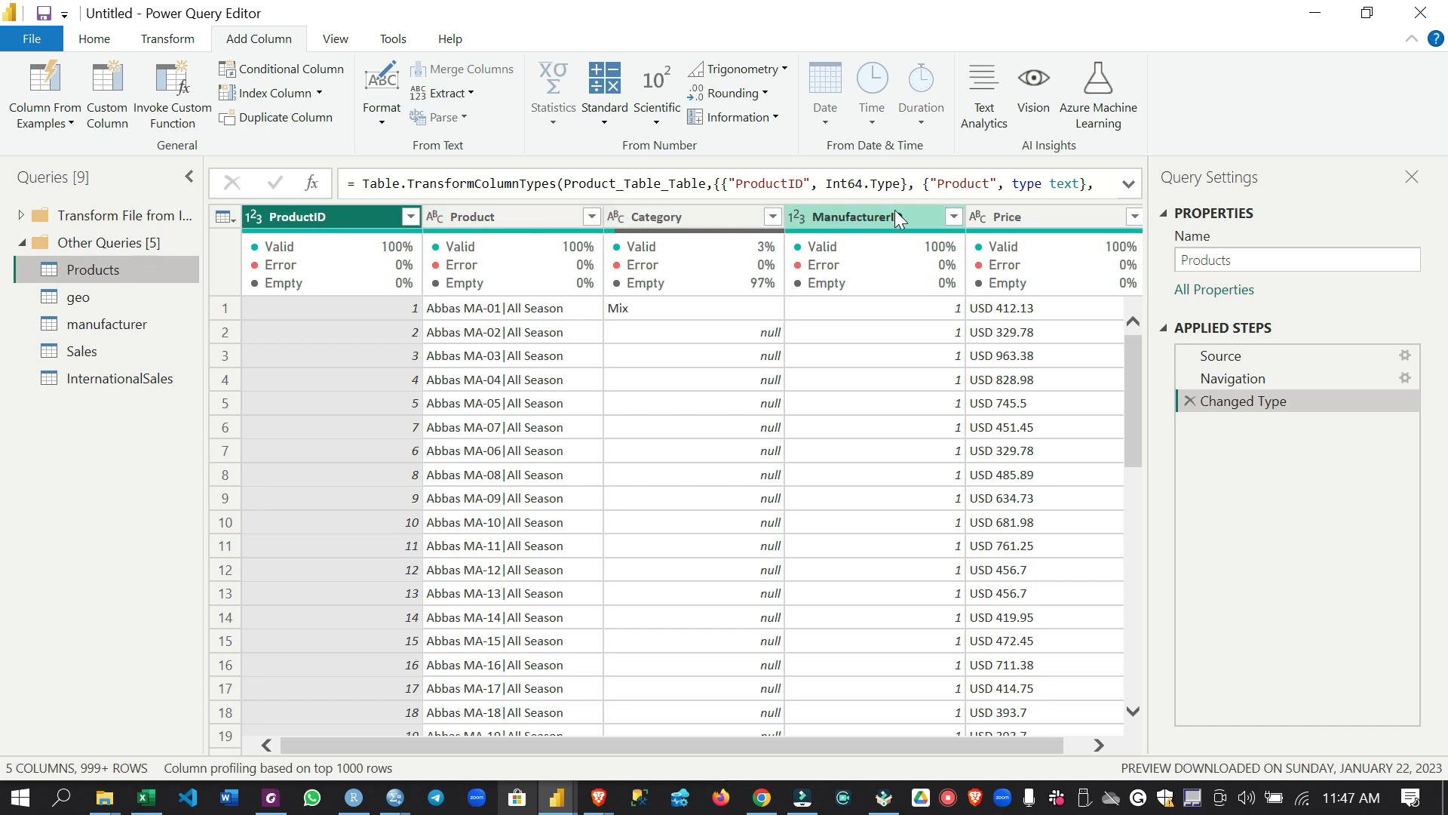
Look over the Products query's columns and view the data type options for ProductID without changing the type
drag(1008, 743, 1028, 743)
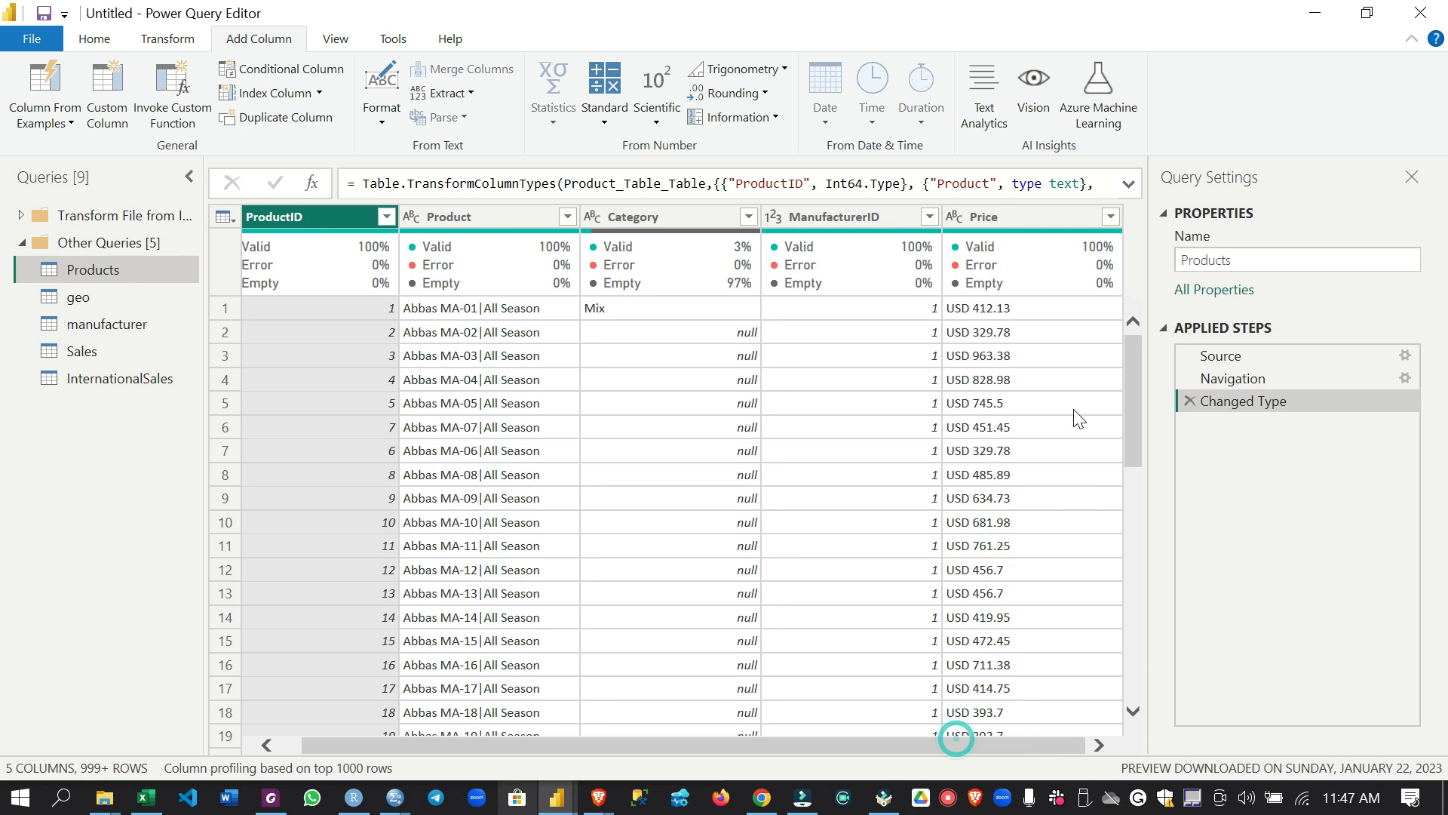
drag(685, 744, 626, 750)
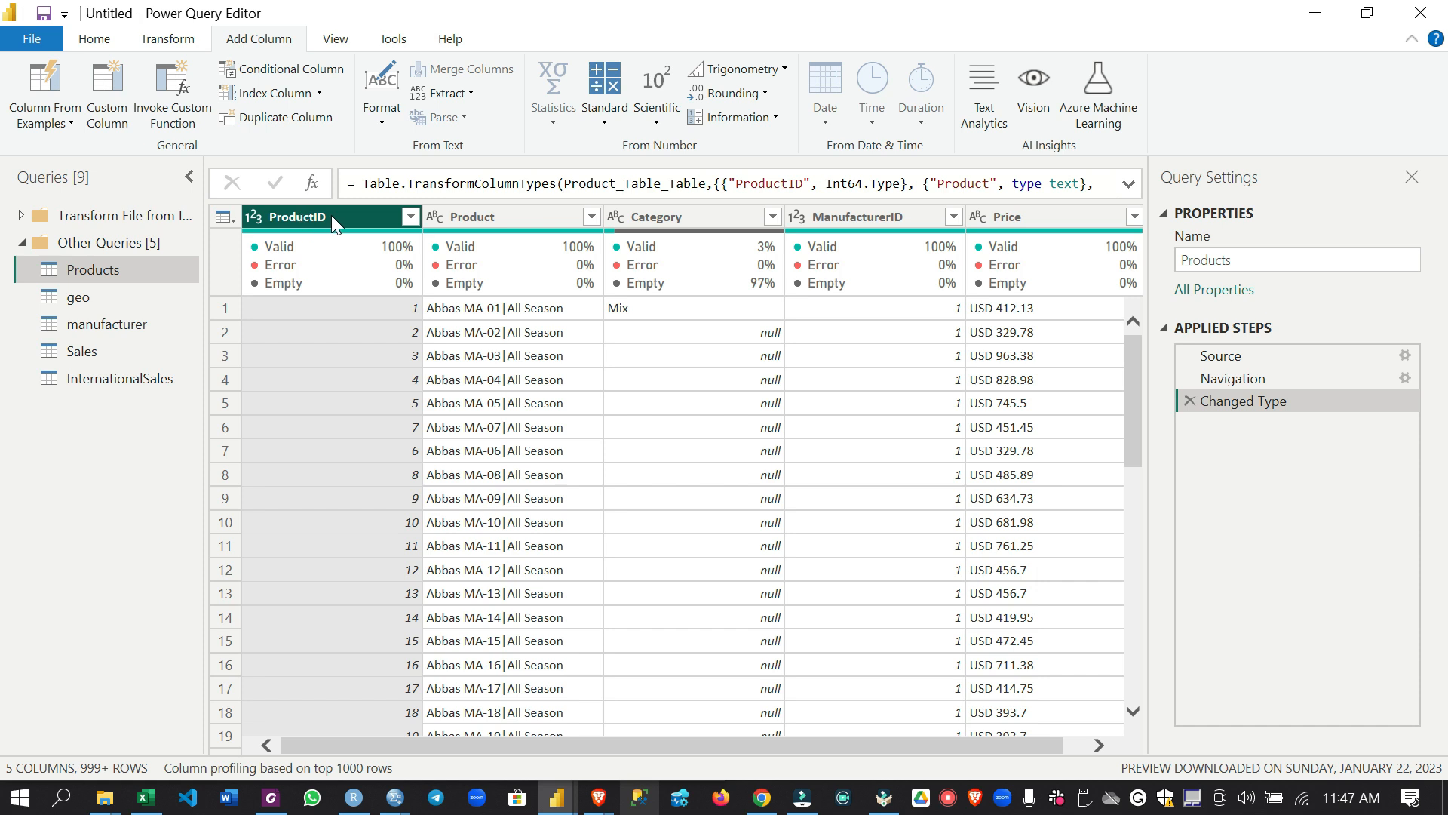
click(260, 215)
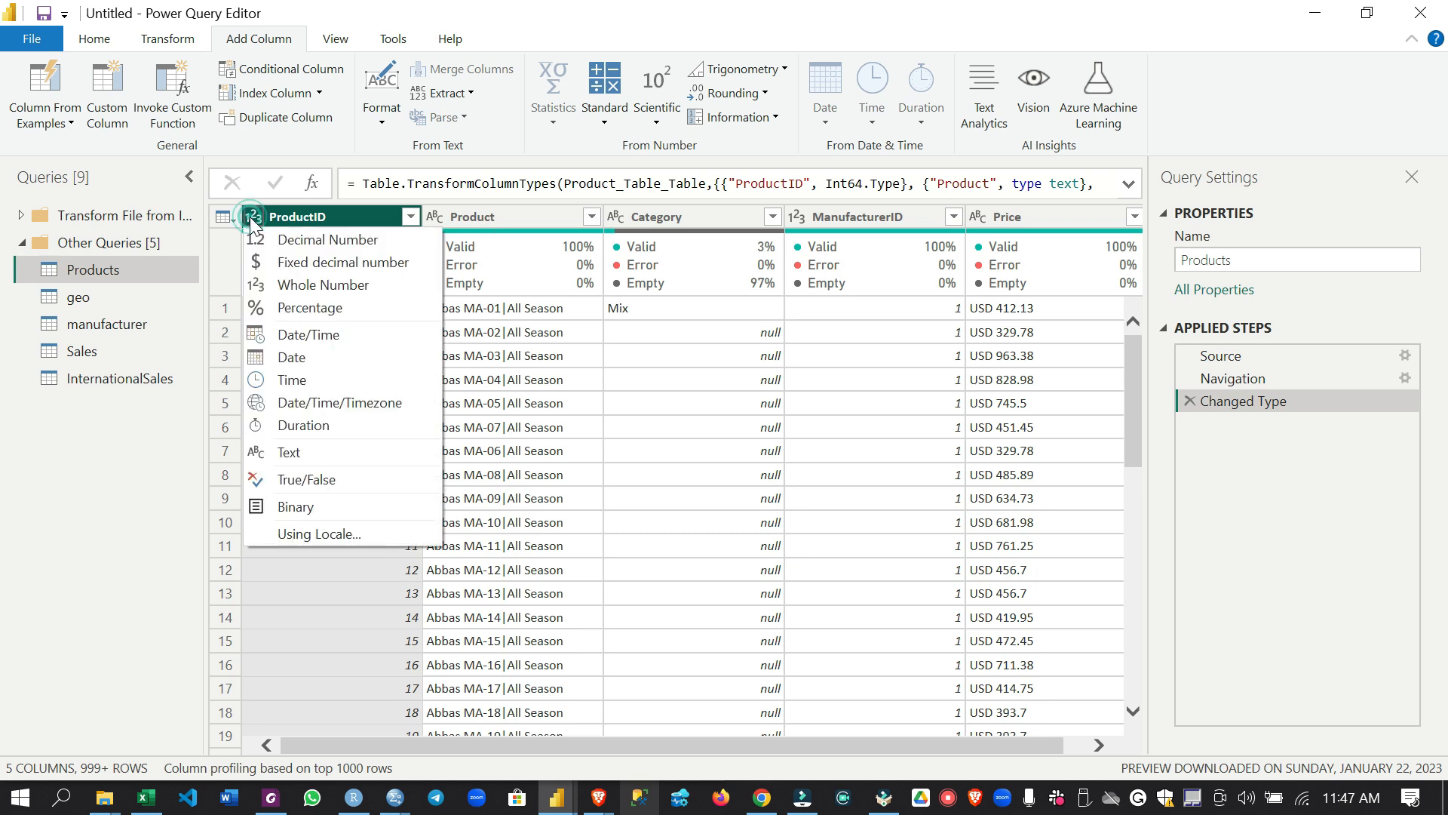
click(505, 141)
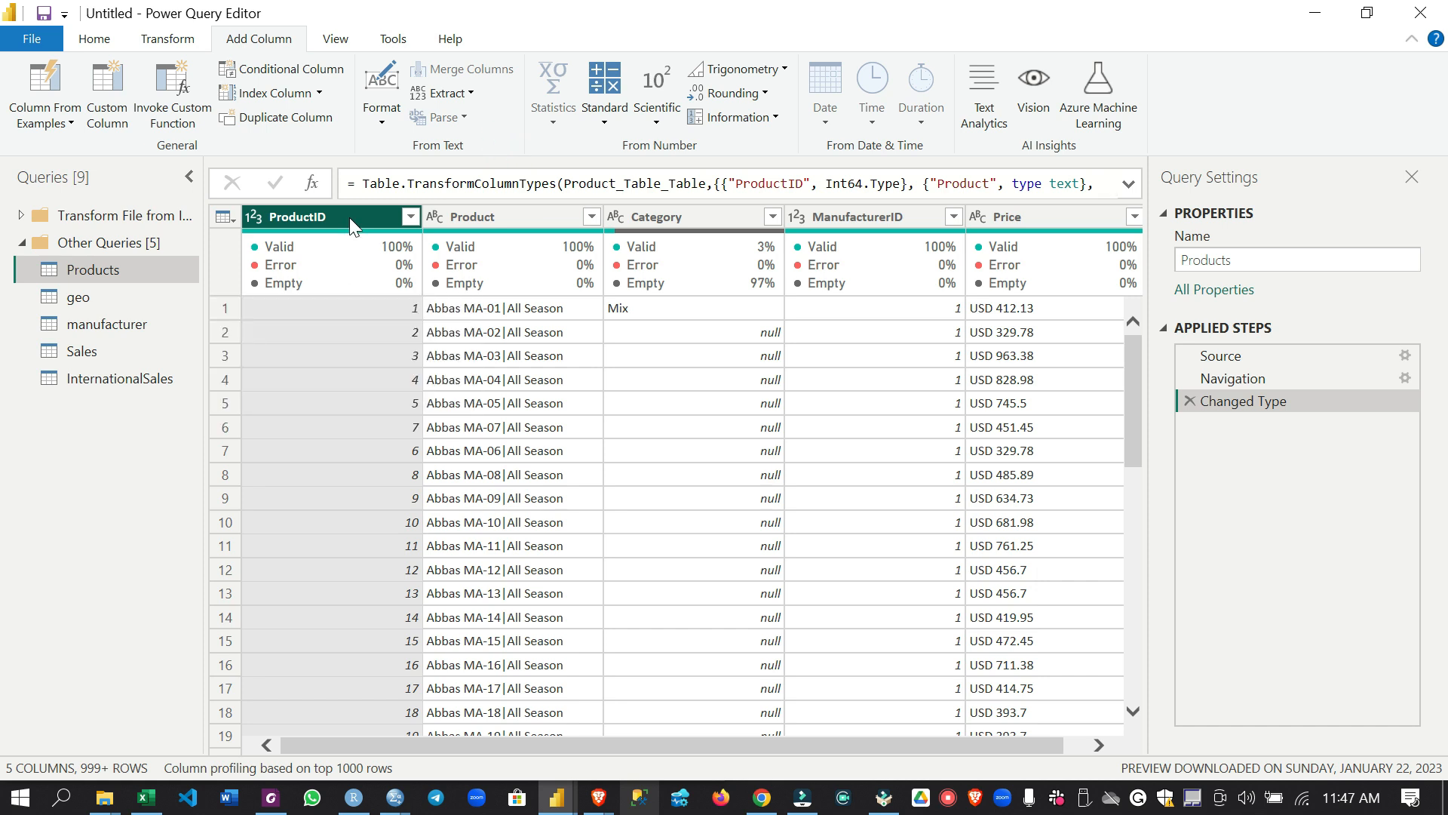
Split the Product column of the Products query at each occurrence of the custom delimiter "|"
click(486, 217)
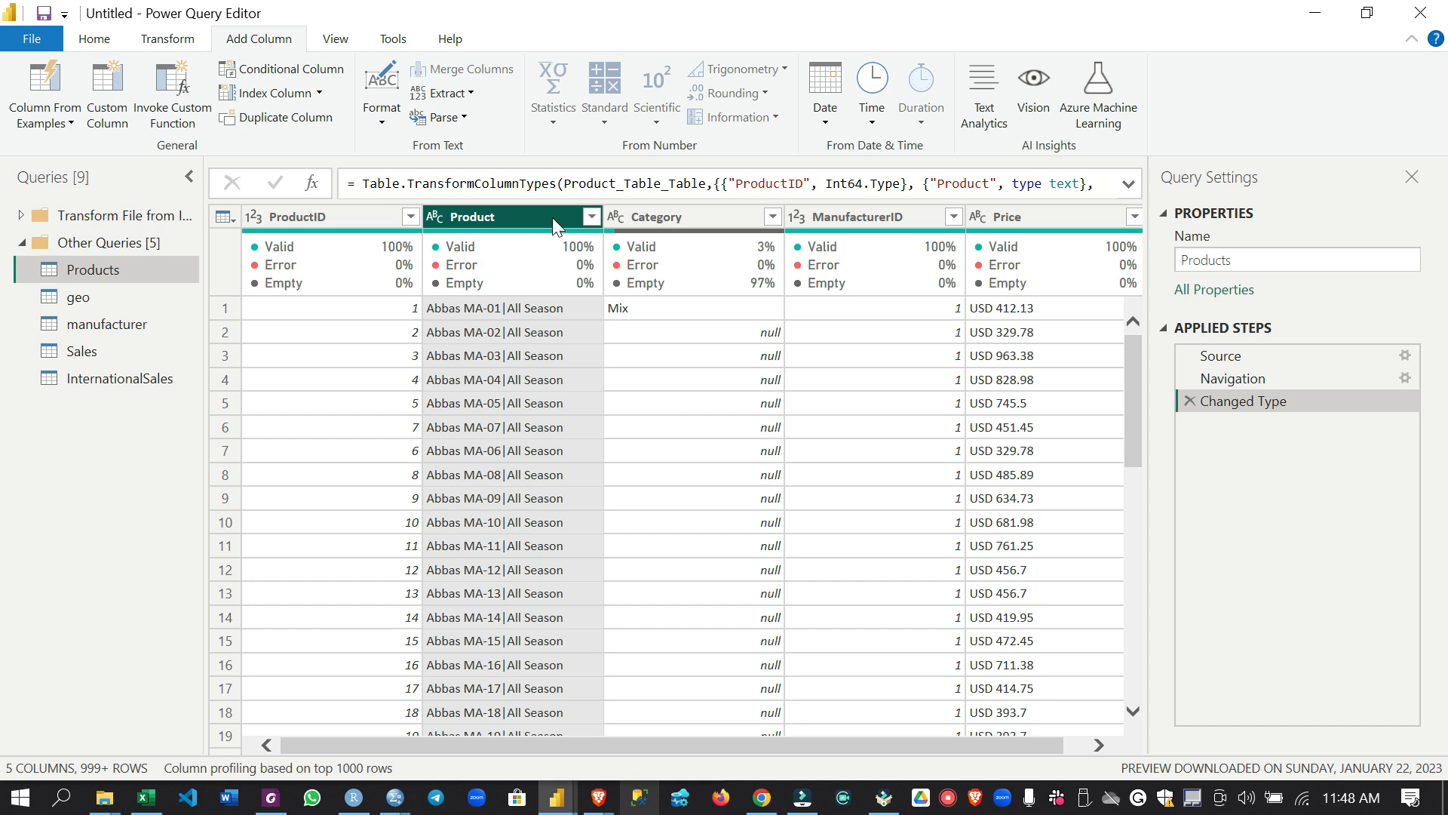
right_click(502, 224)
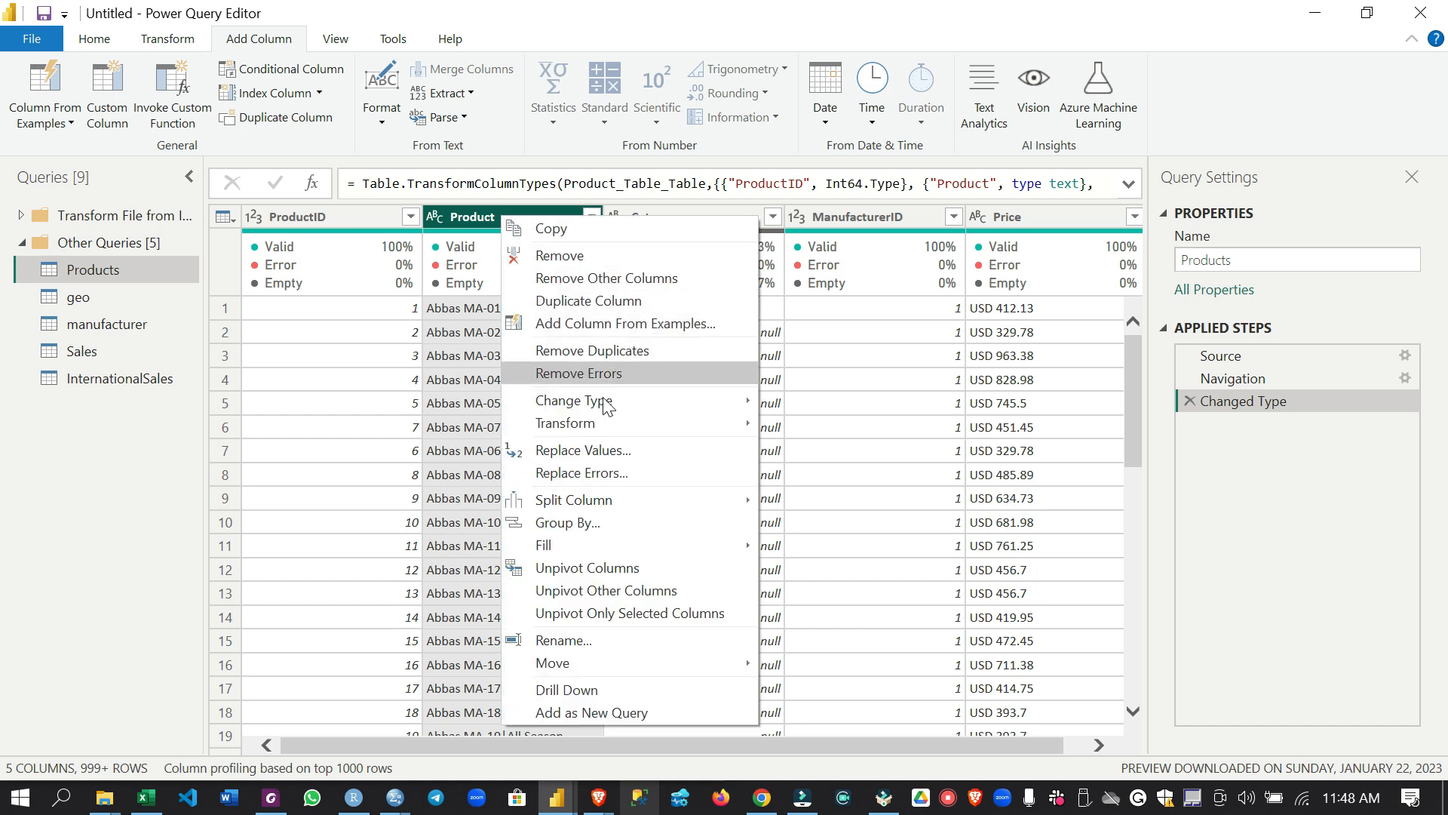
click(705, 499)
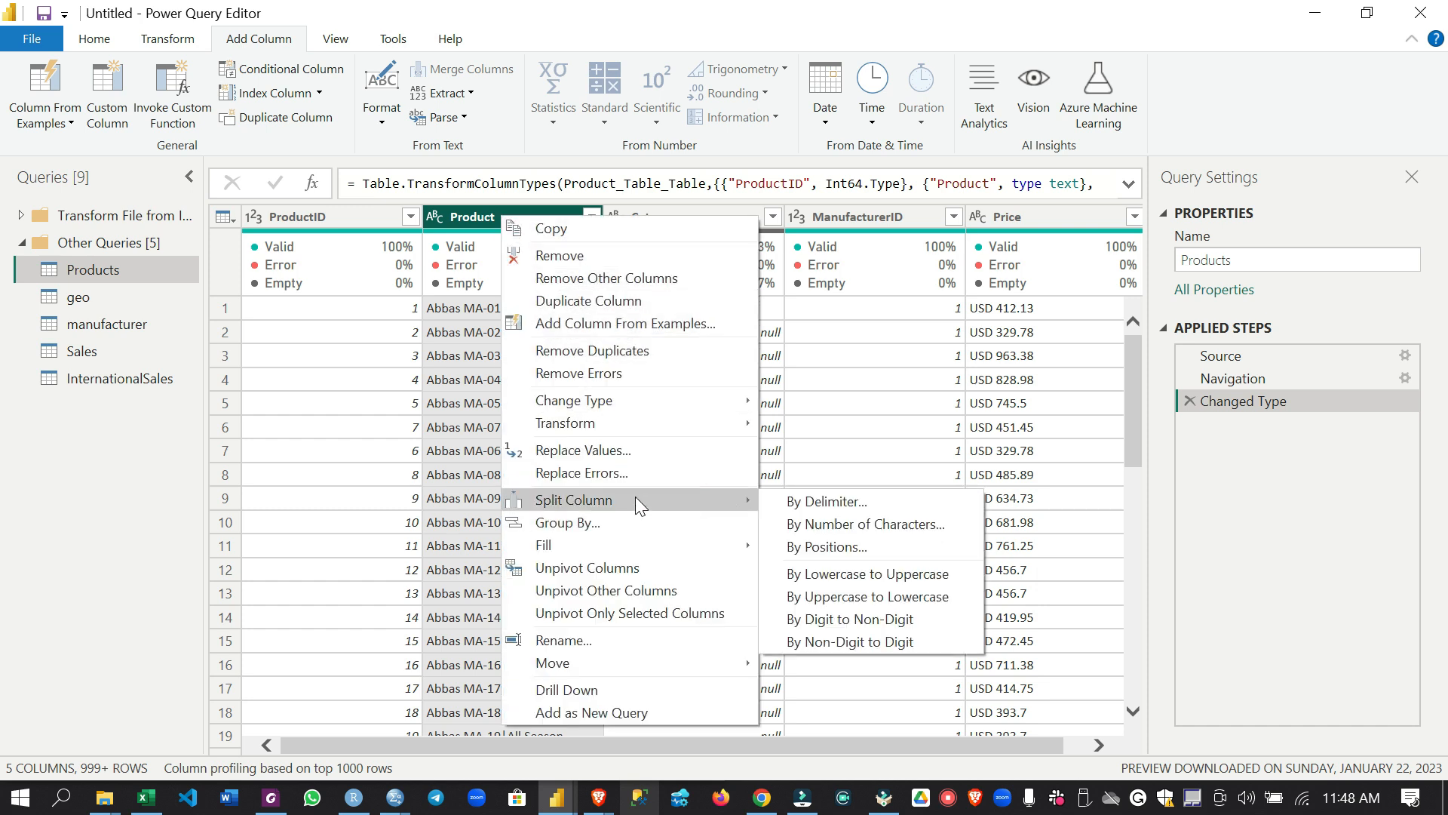
click(830, 502)
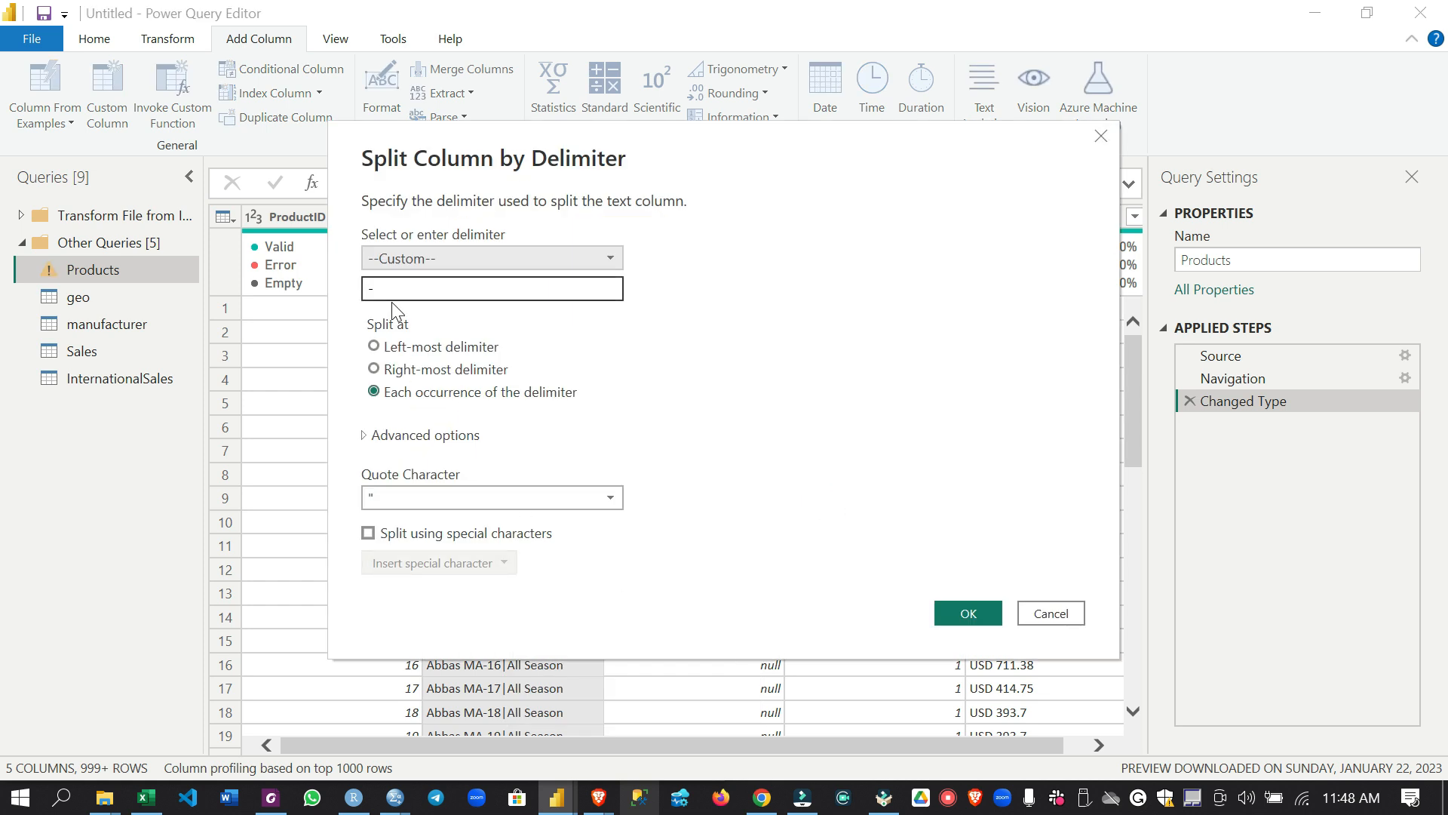
double_click(387, 288)
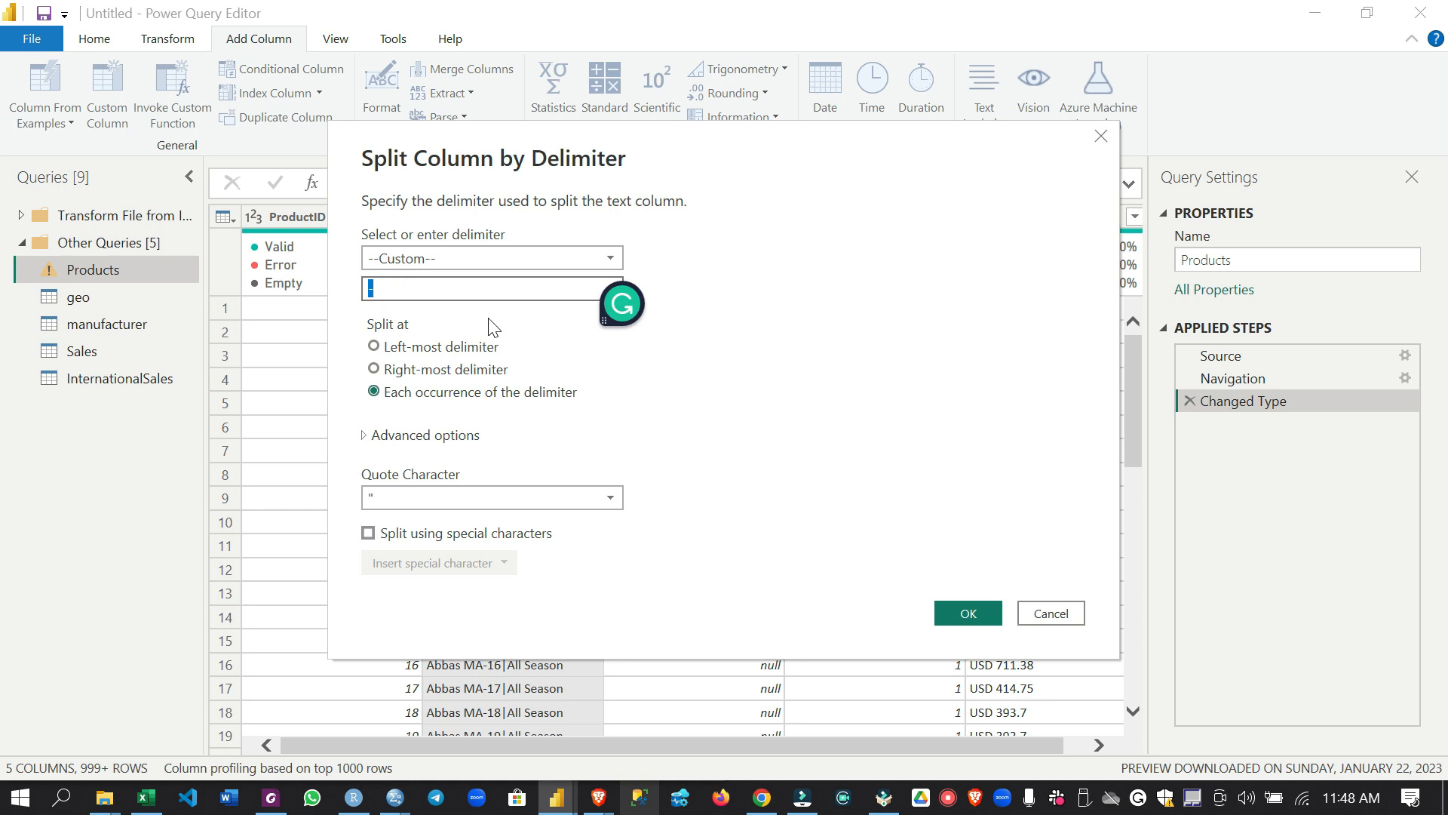
key(BackSpace)
click(426, 251)
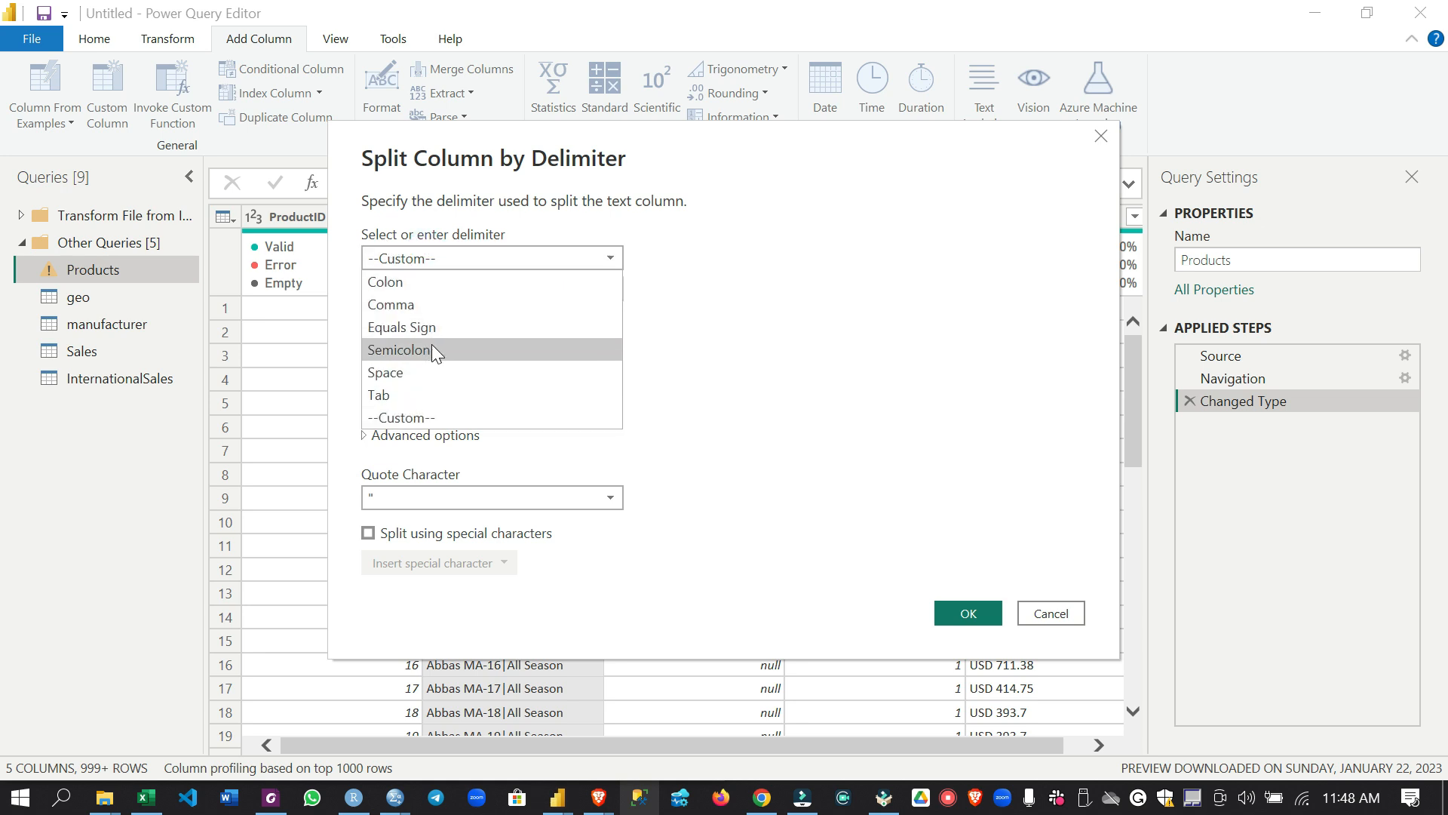
click(798, 281)
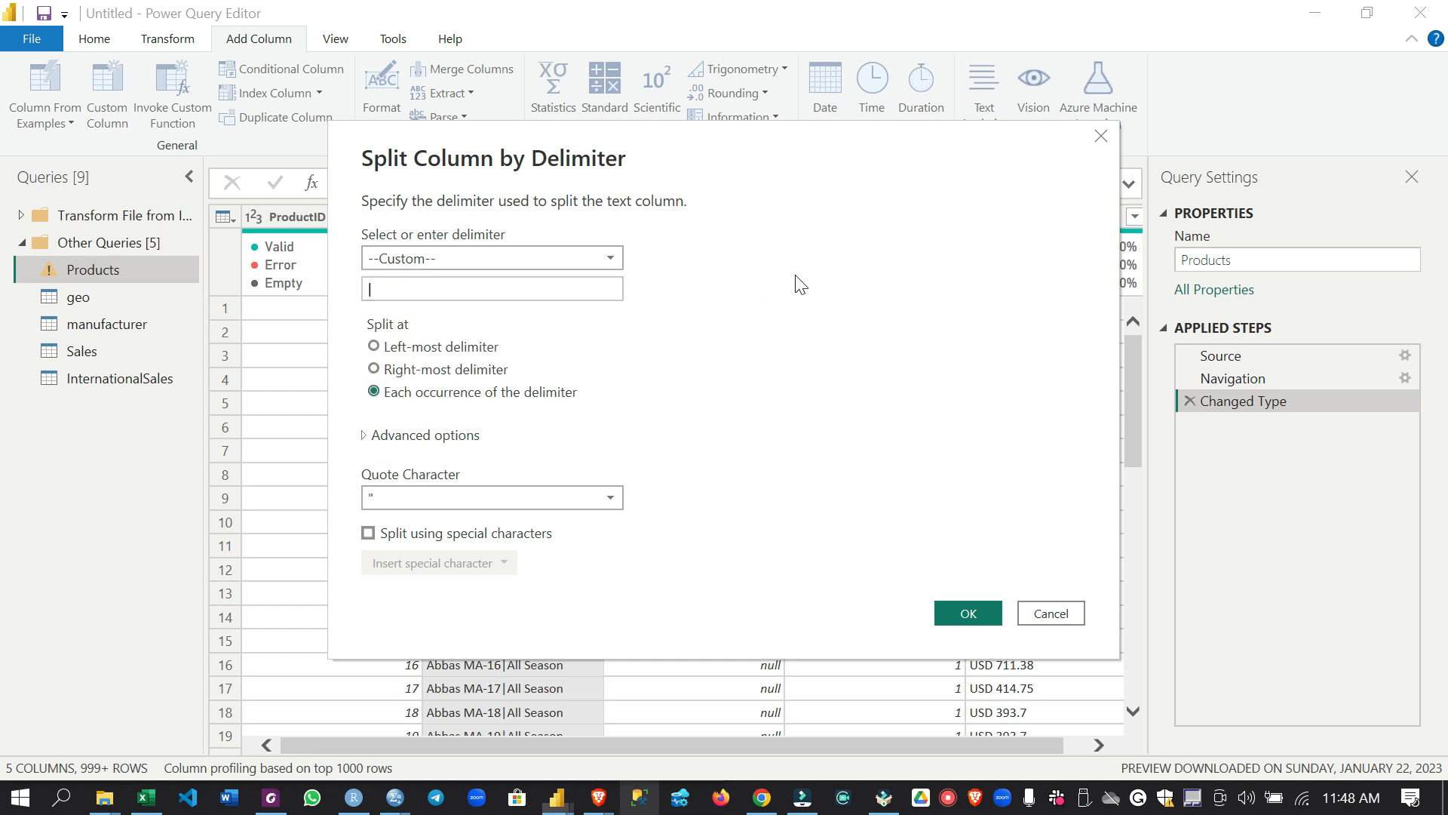
click(949, 611)
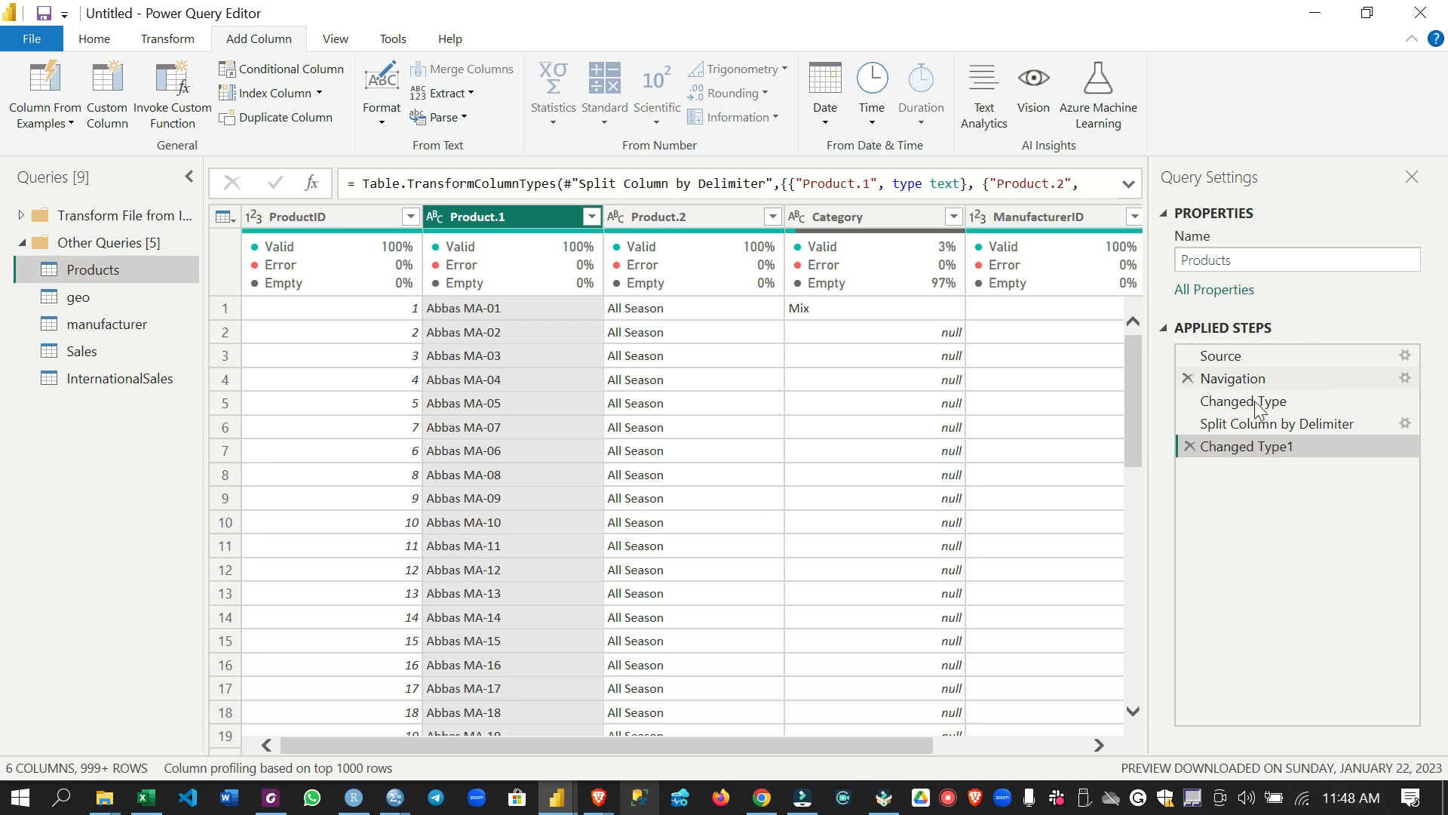
Delete the Changed Type1 and Split Column by Delimiter applied steps from the Products query
click(1190, 446)
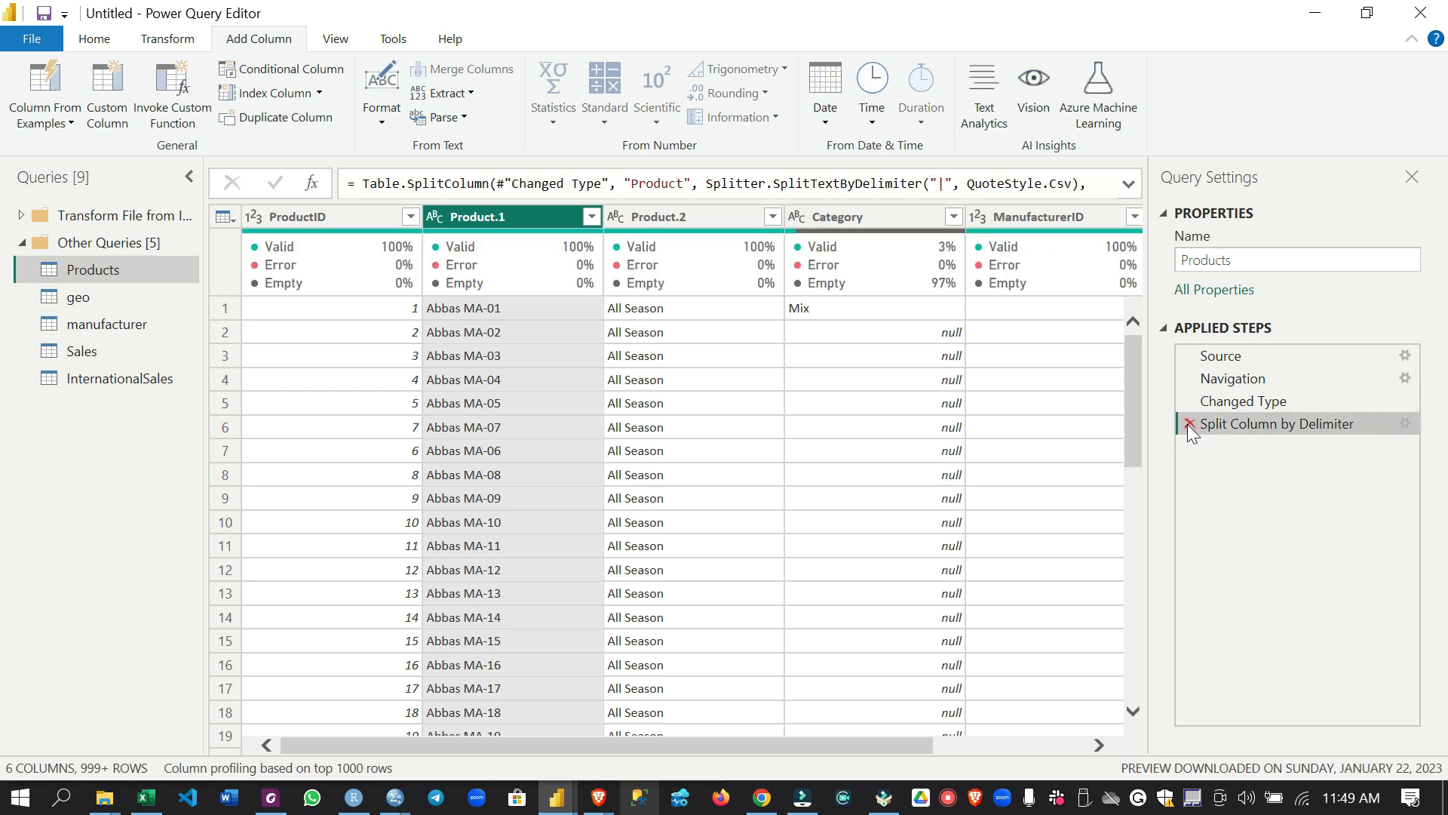
click(1189, 424)
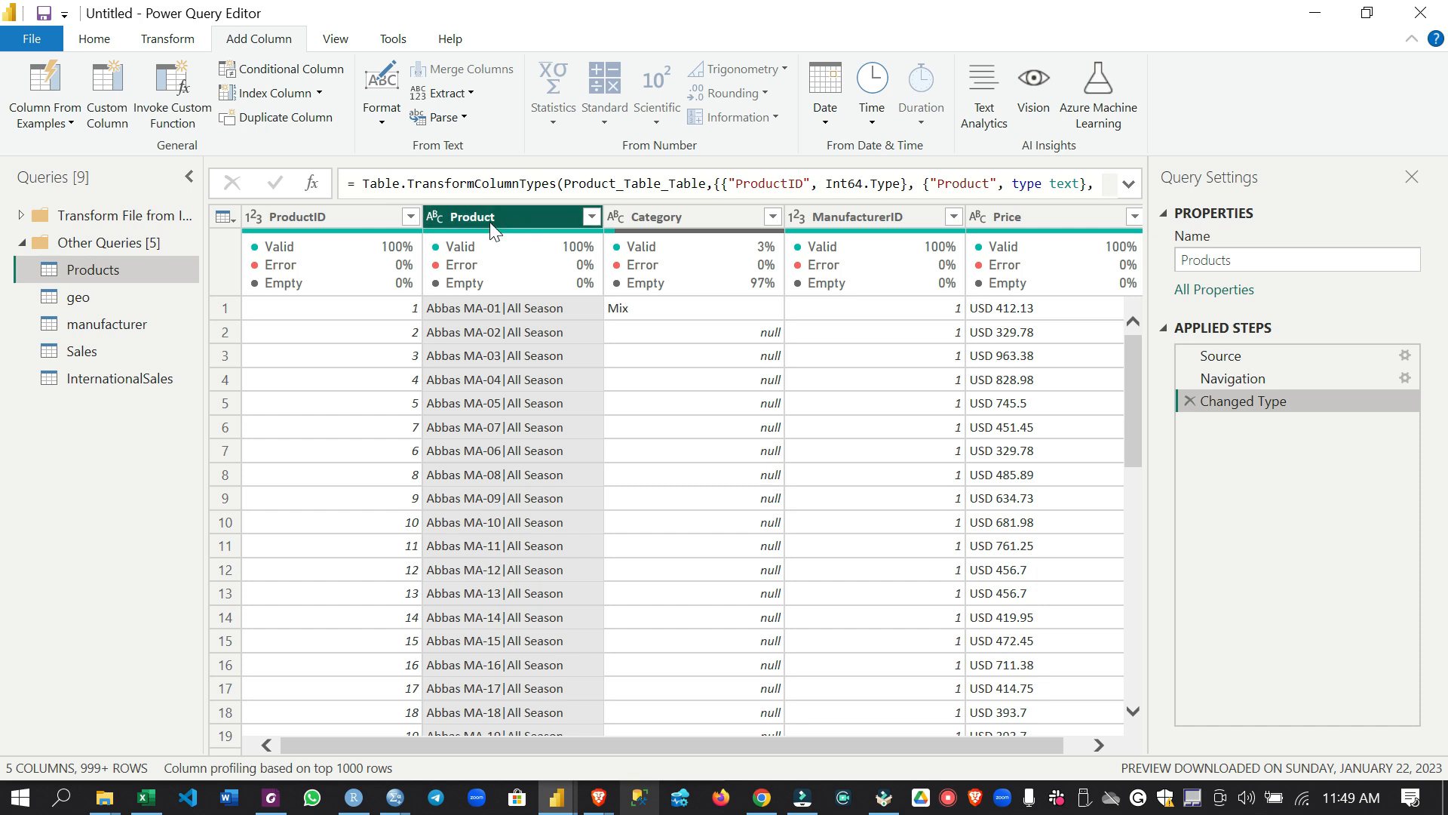
Split the restored Product column by the custom delimiter "|" at each occurrence
click(118, 42)
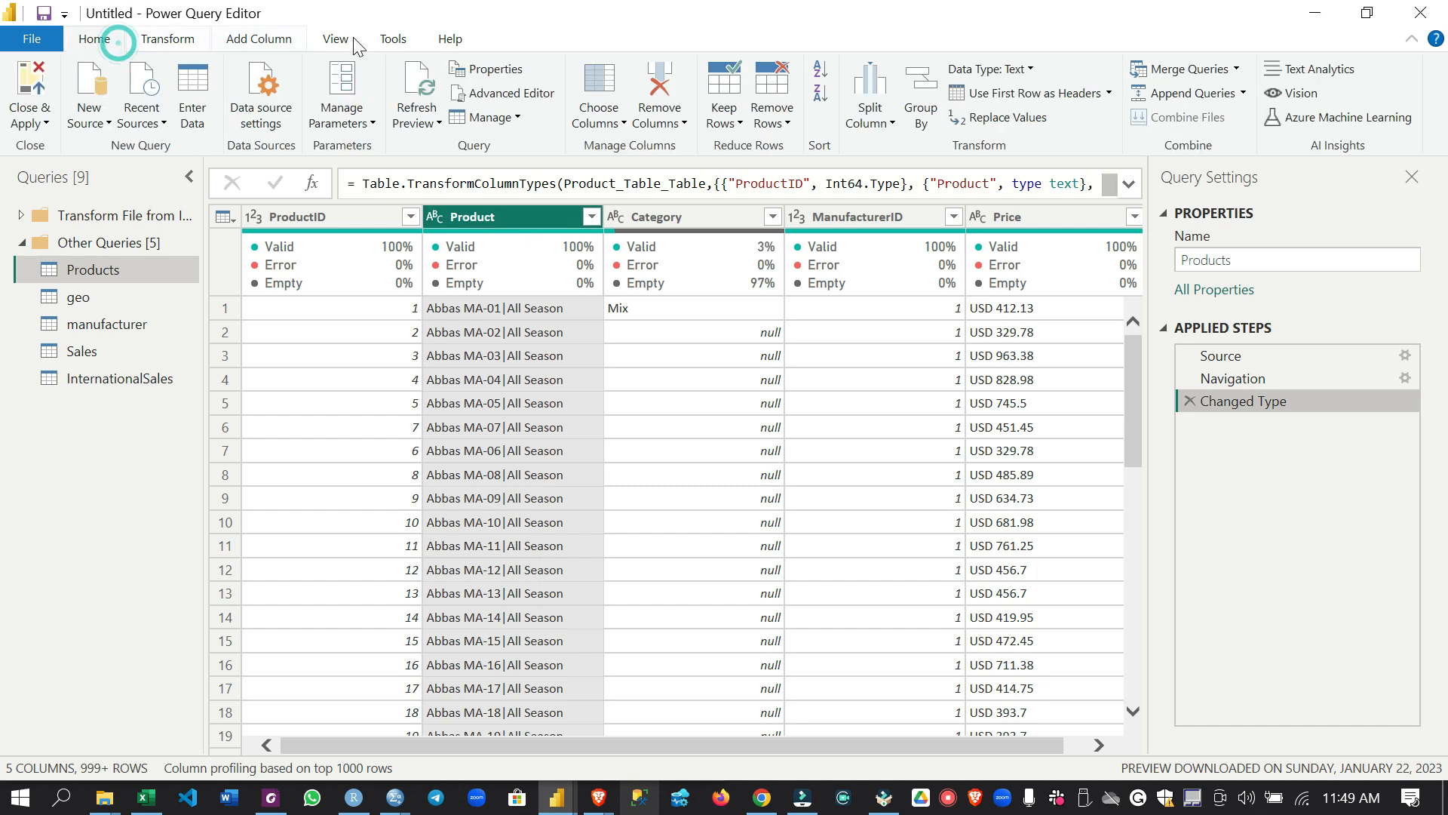
click(894, 126)
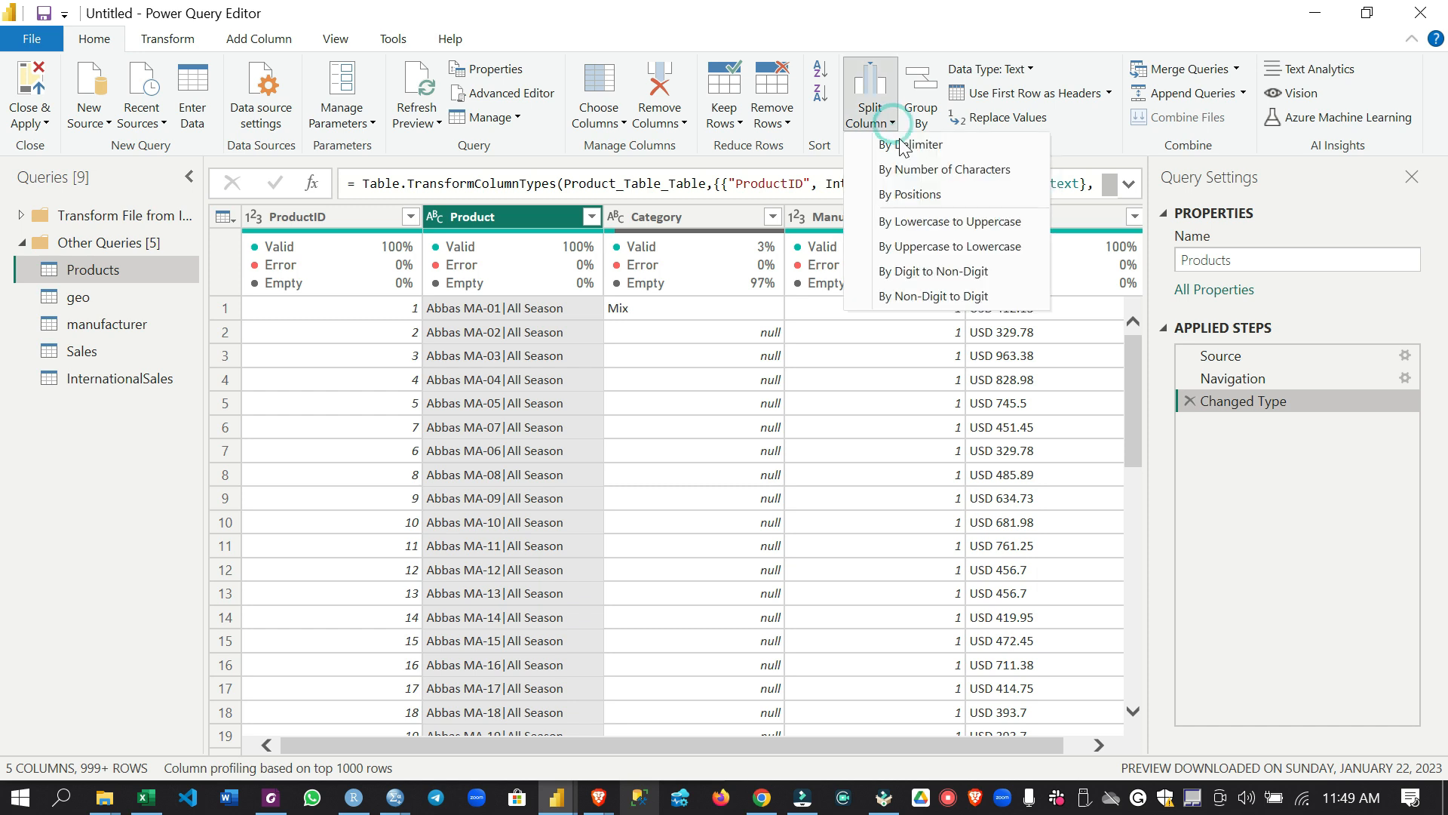
click(903, 145)
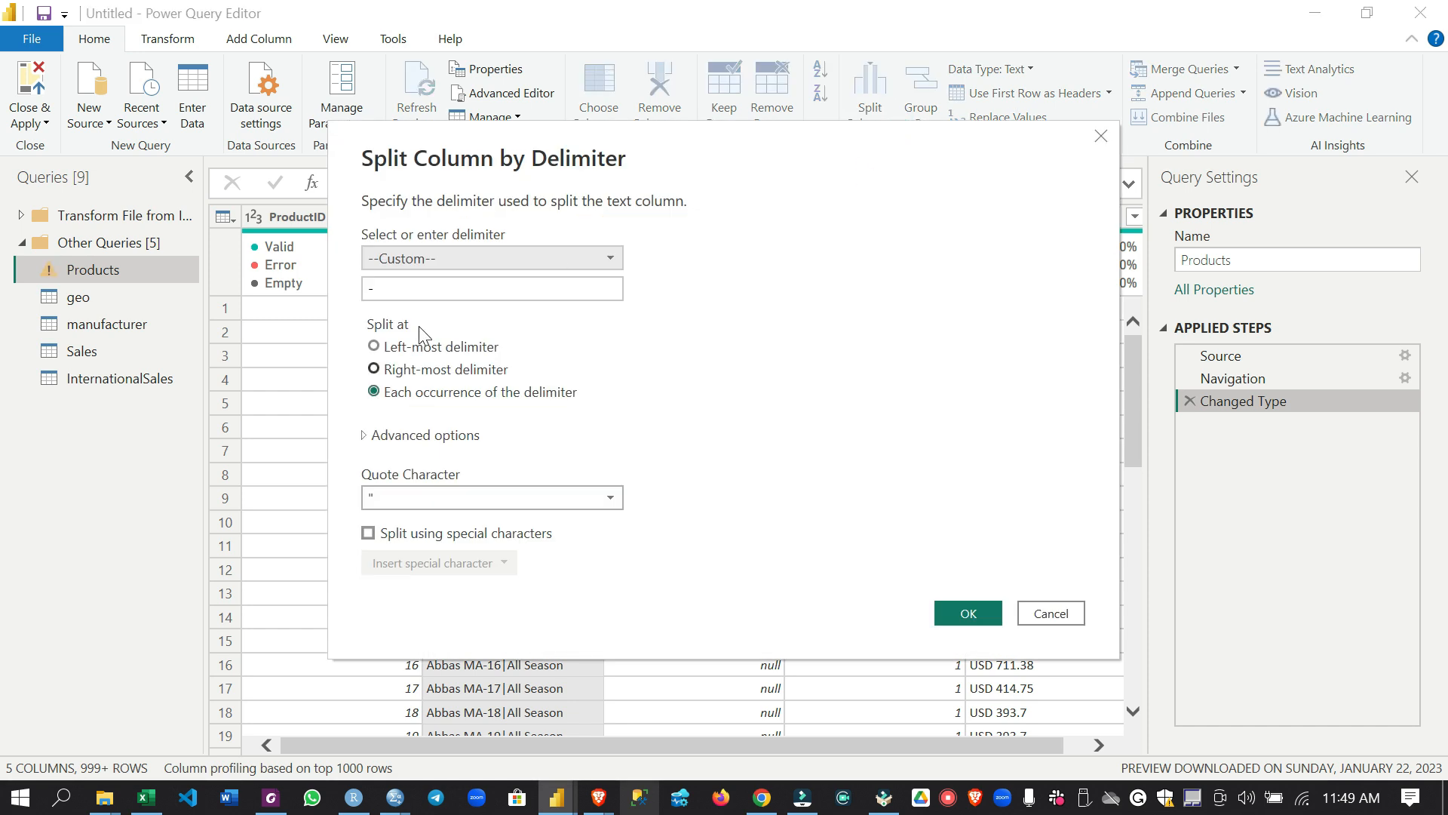
drag(402, 289, 343, 294)
text(|)
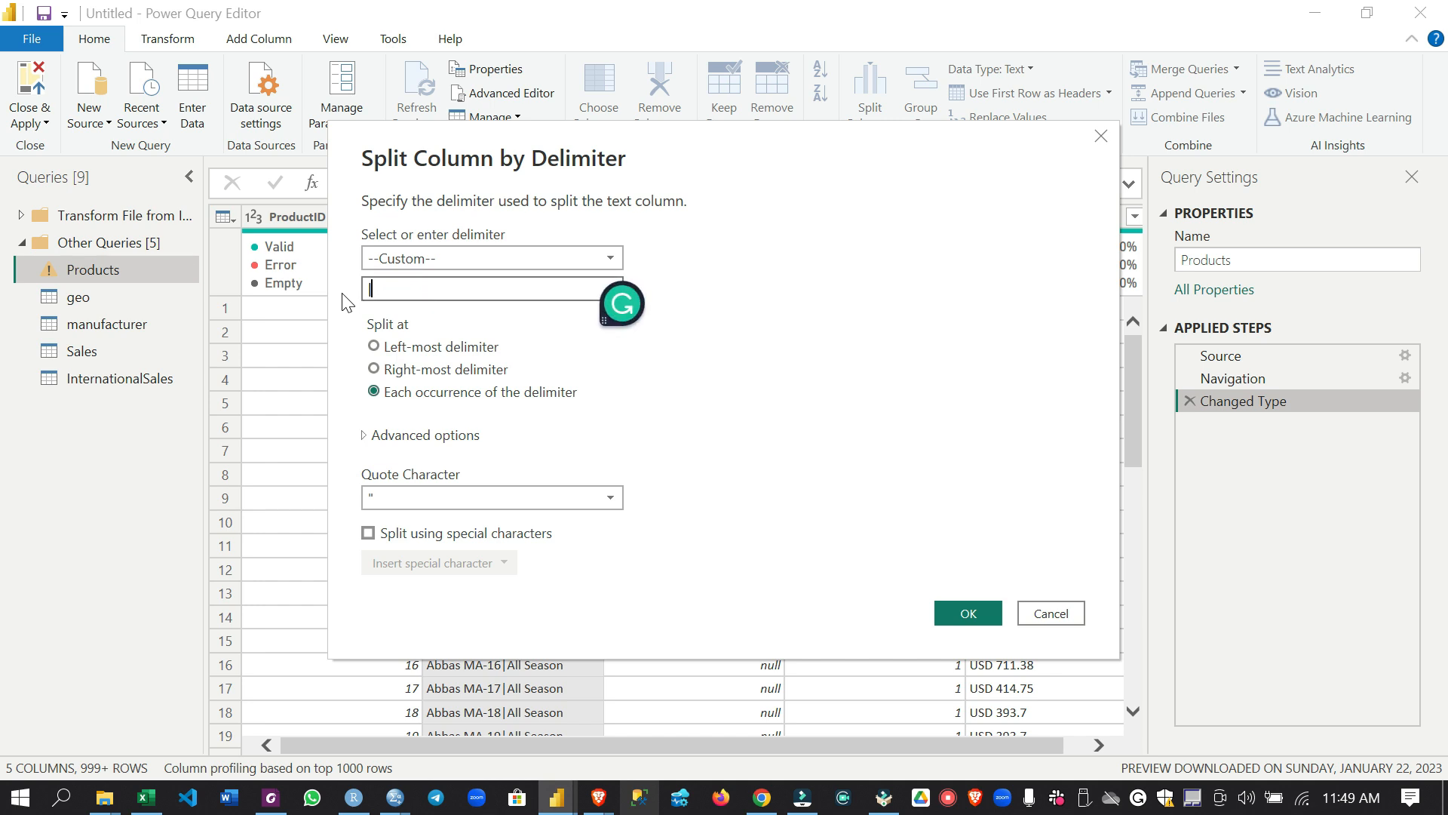
click(952, 613)
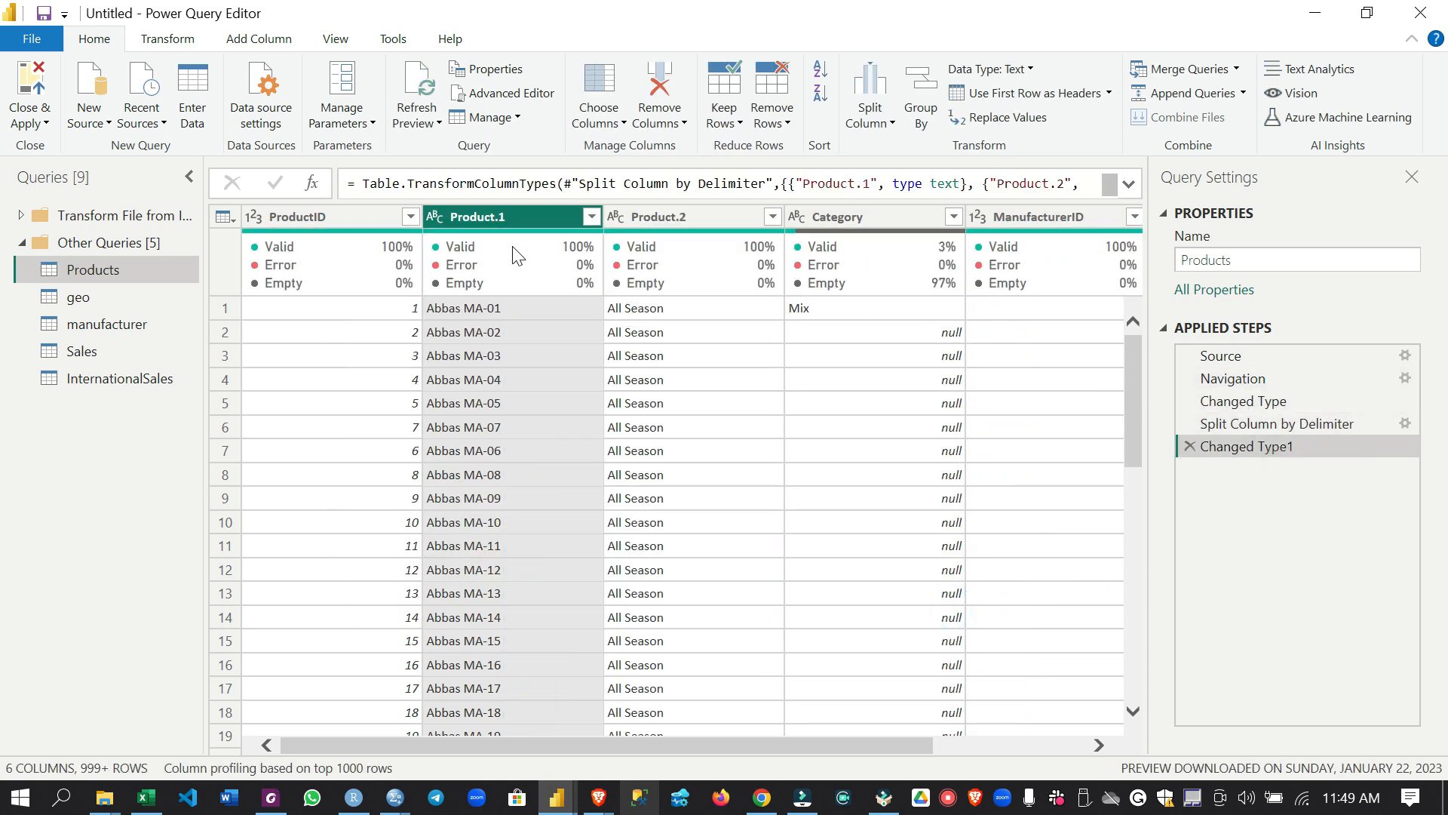
Rename the Product.1 column as Product
double_click(483, 220)
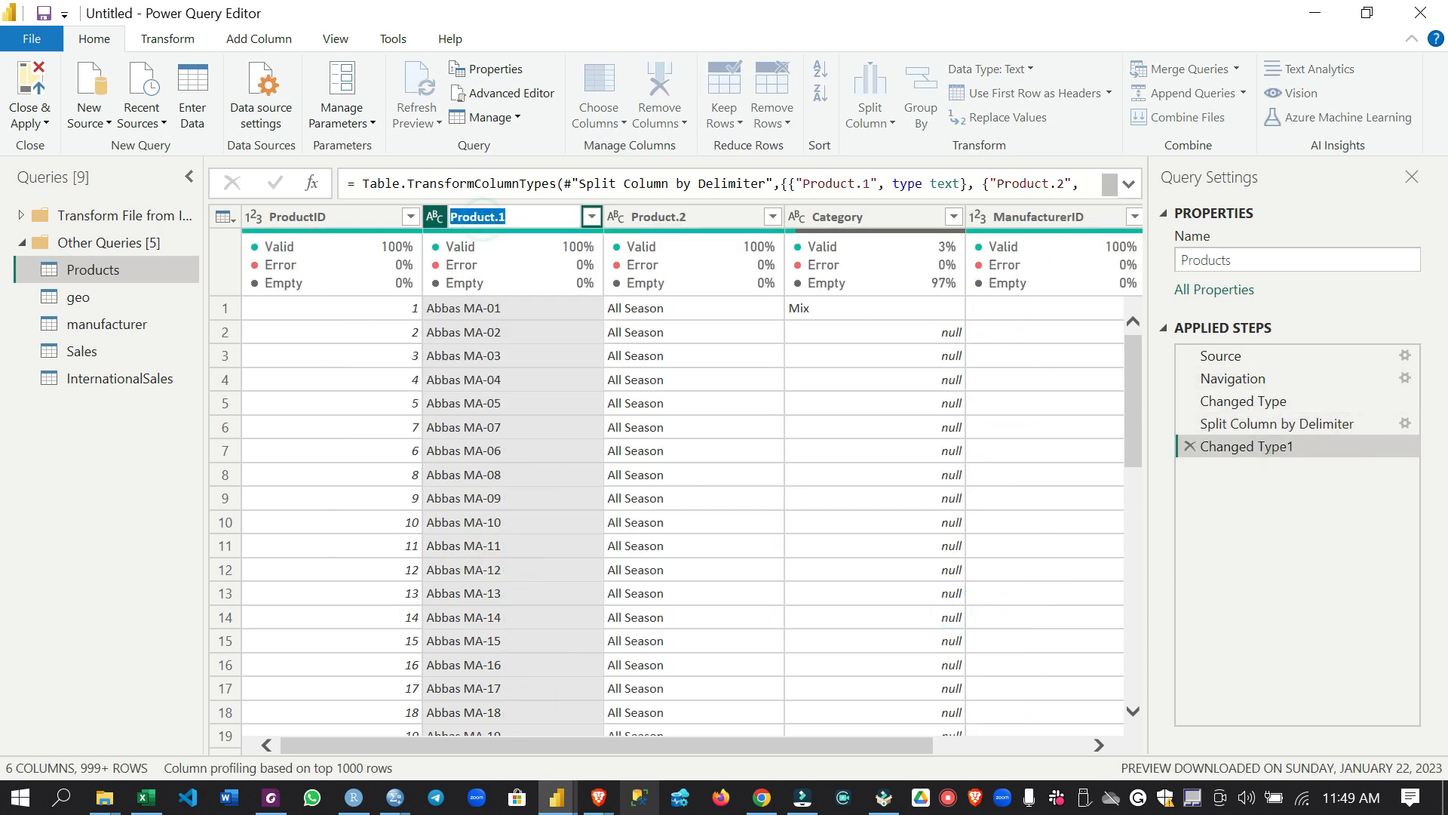
text(Name)
key(BackSpace)
key(BackSpace)
key(BackSpace)
key(BackSpace)
text(Product)
key(Return)
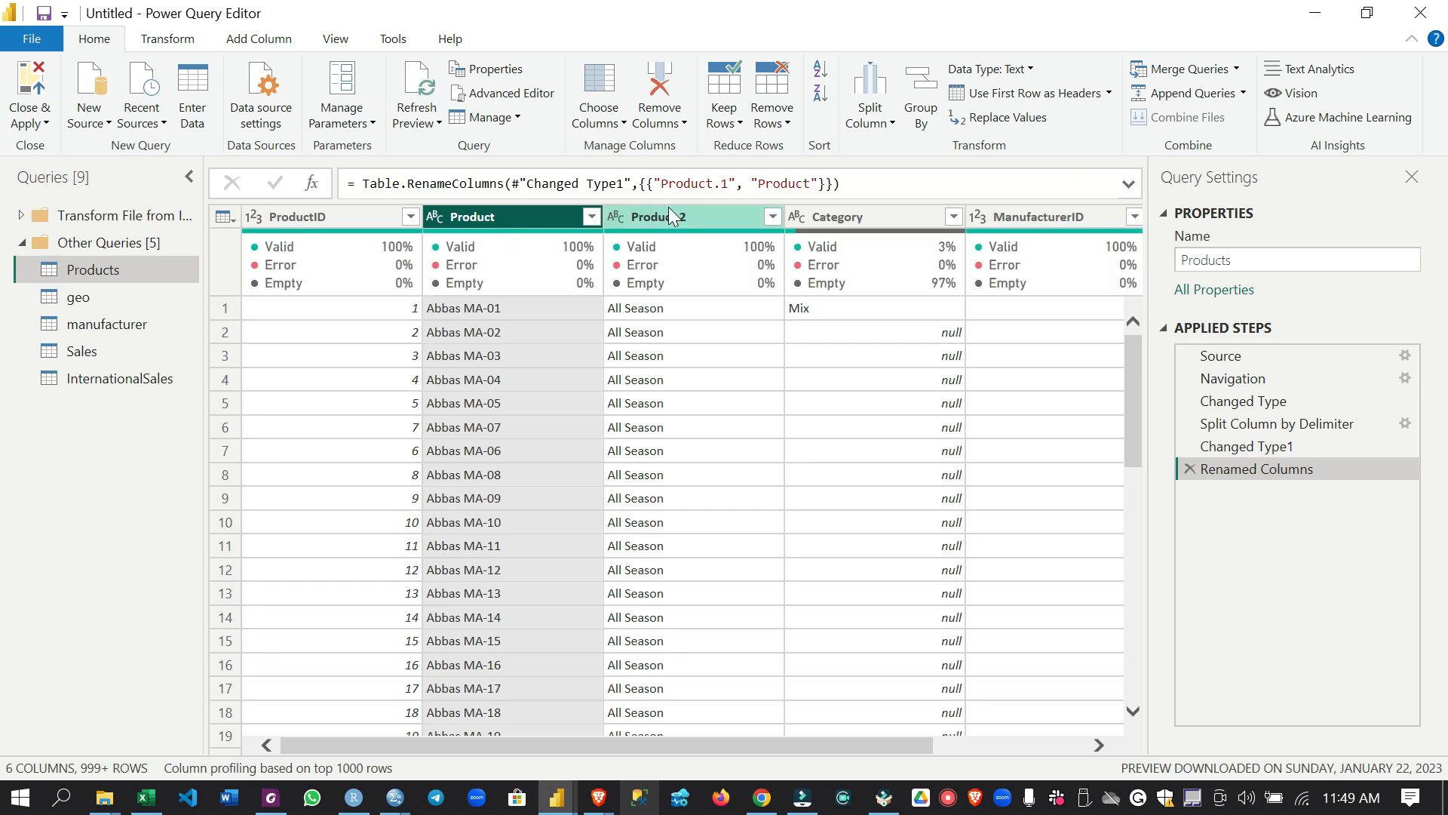
Rename the Product.2 column as Segment
double_click(669, 211)
text(Segment)
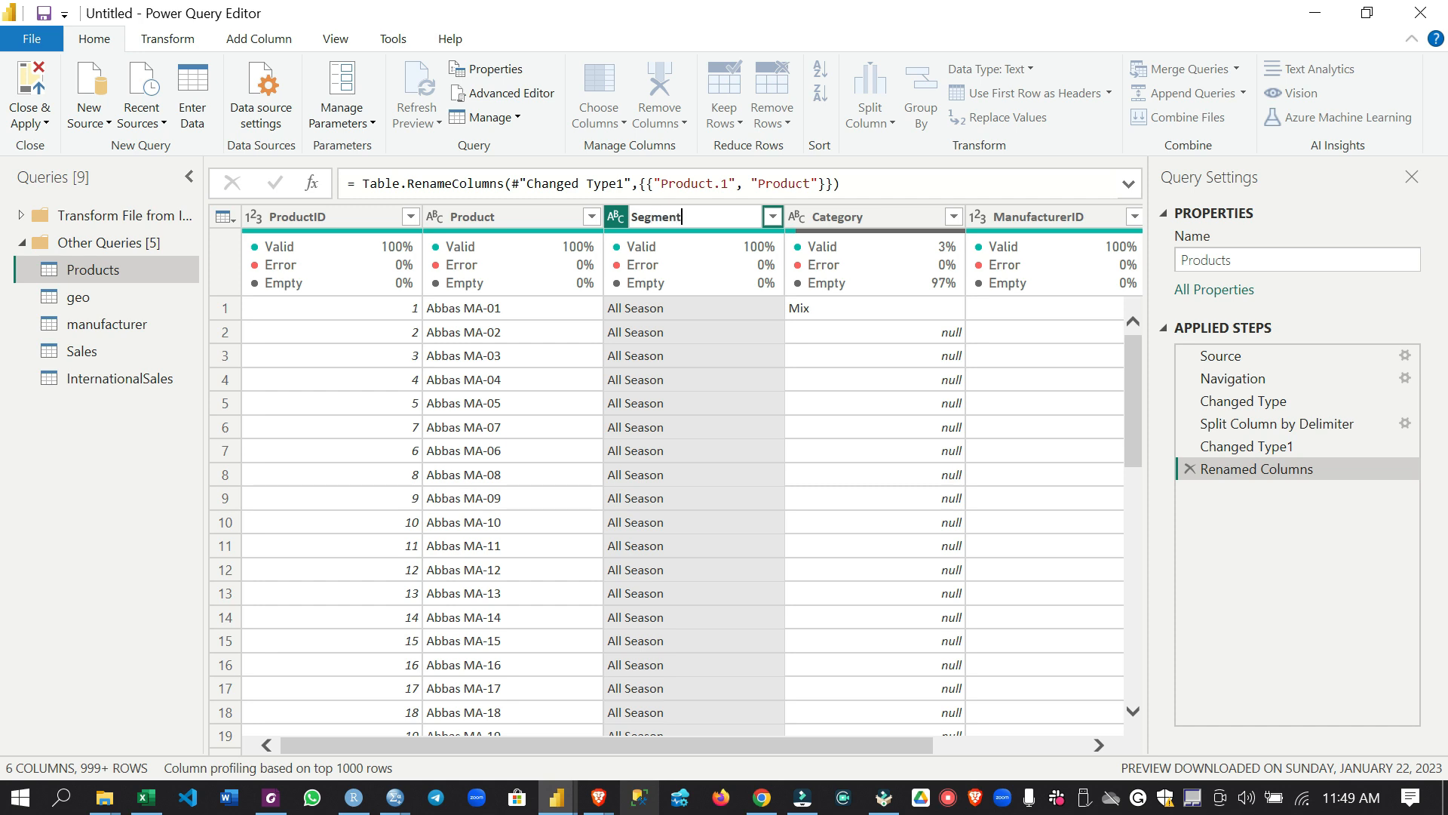
key(Return)
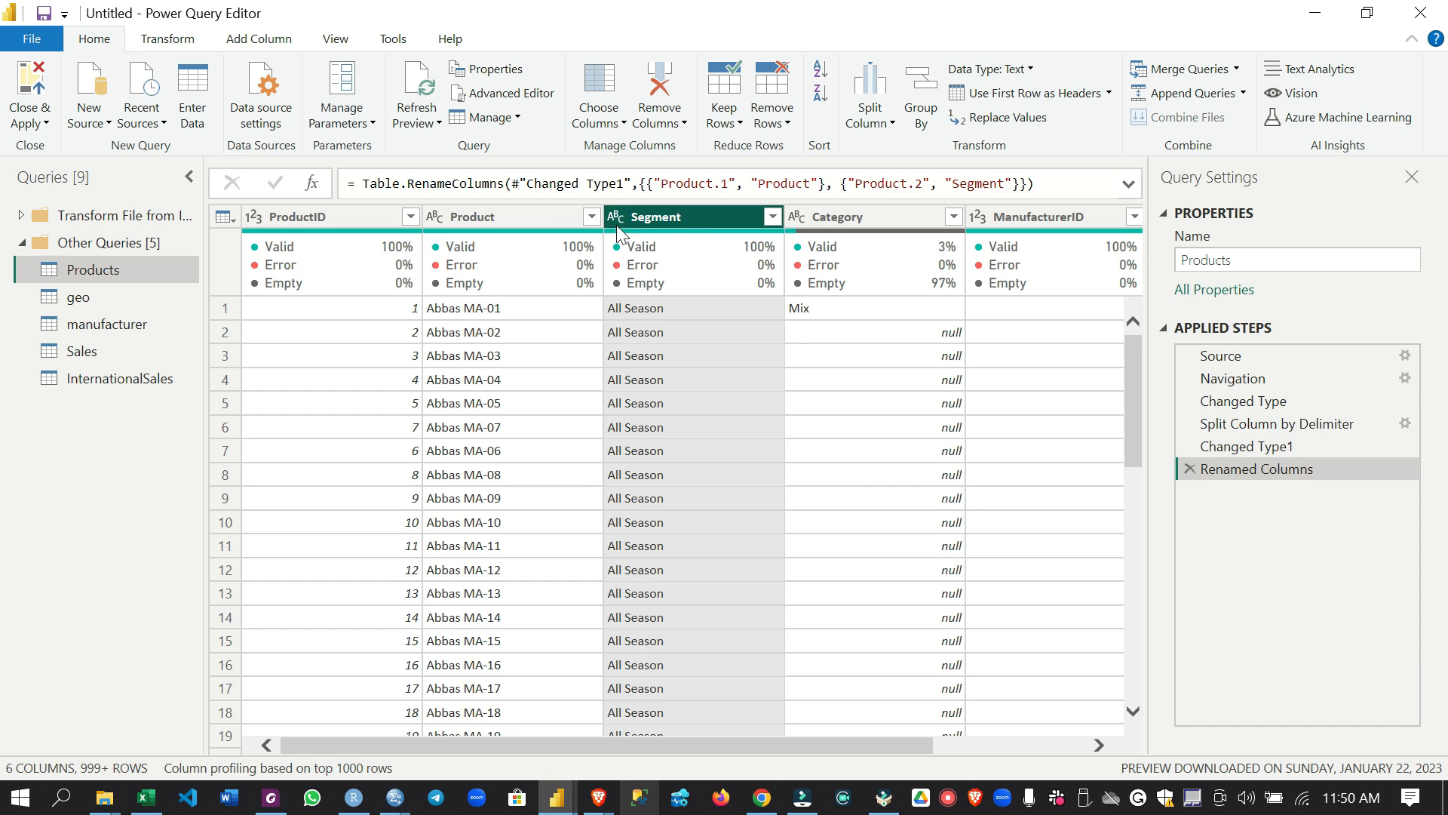
Check the Category column's empty rows in the Products query and fill its values down into them
click(887, 219)
drag(726, 741, 863, 749)
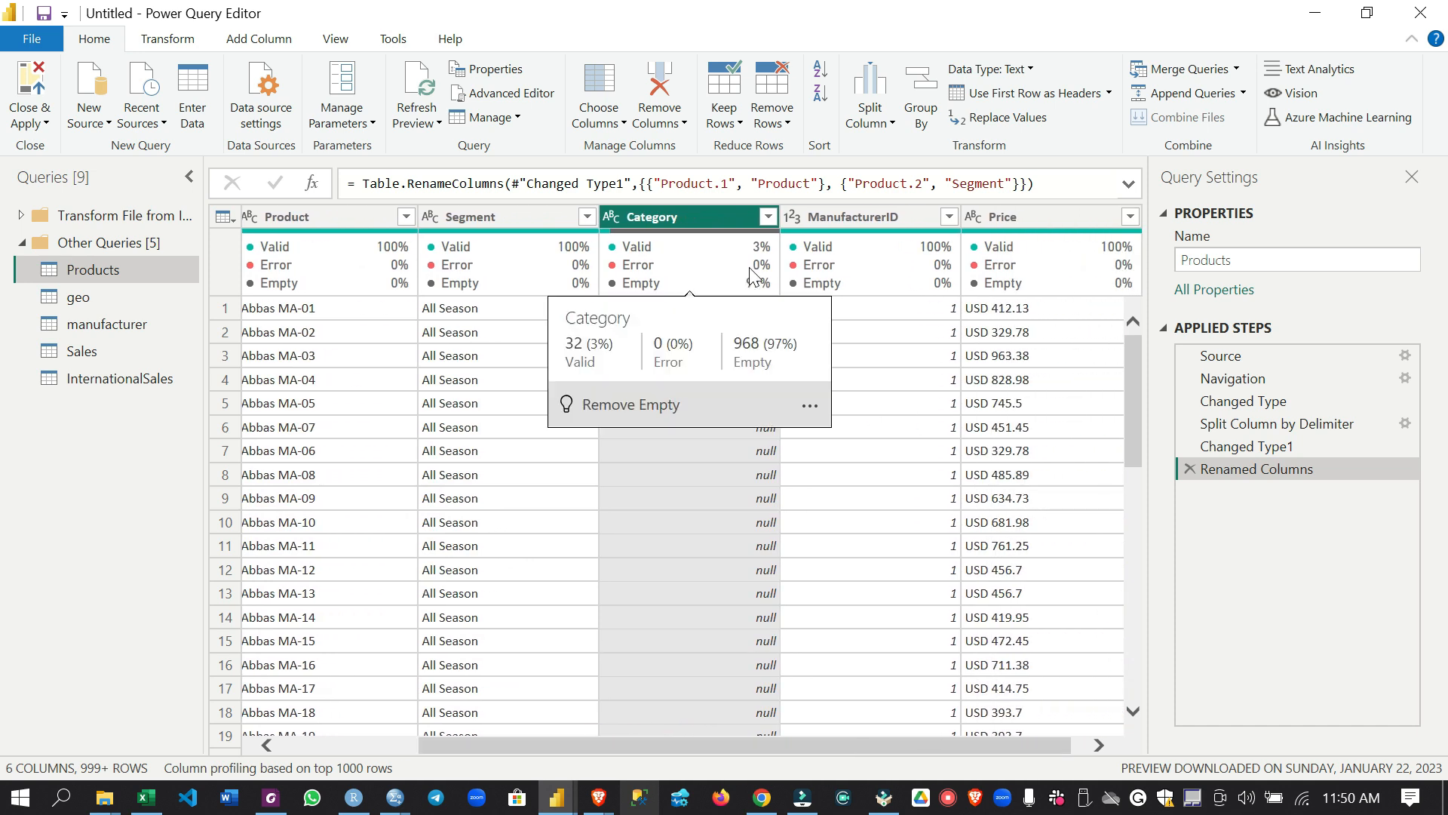
mouse_move(762, 283)
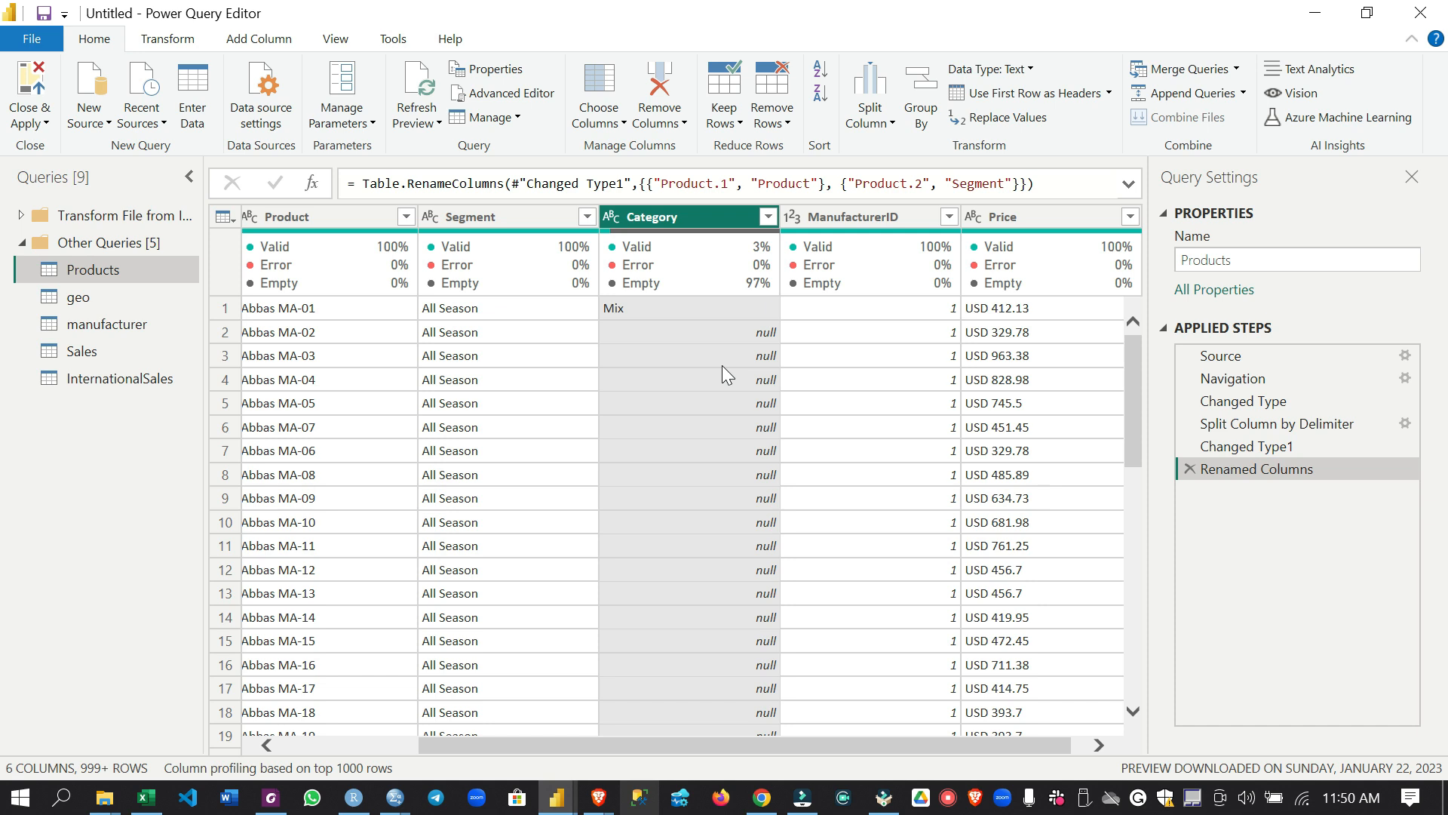
scroll(724, 371, down, 10)
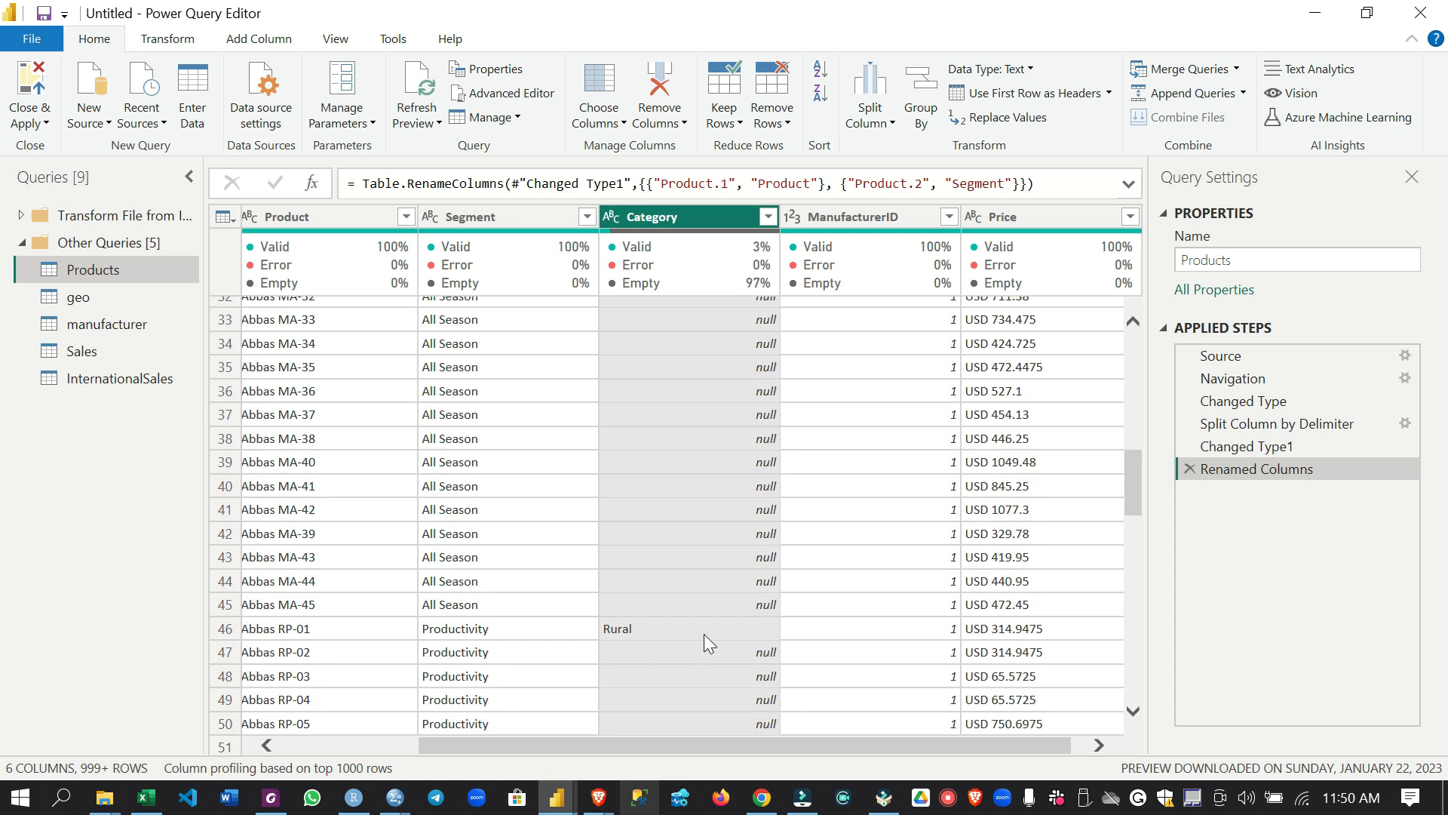
scroll(706, 633, up, 7)
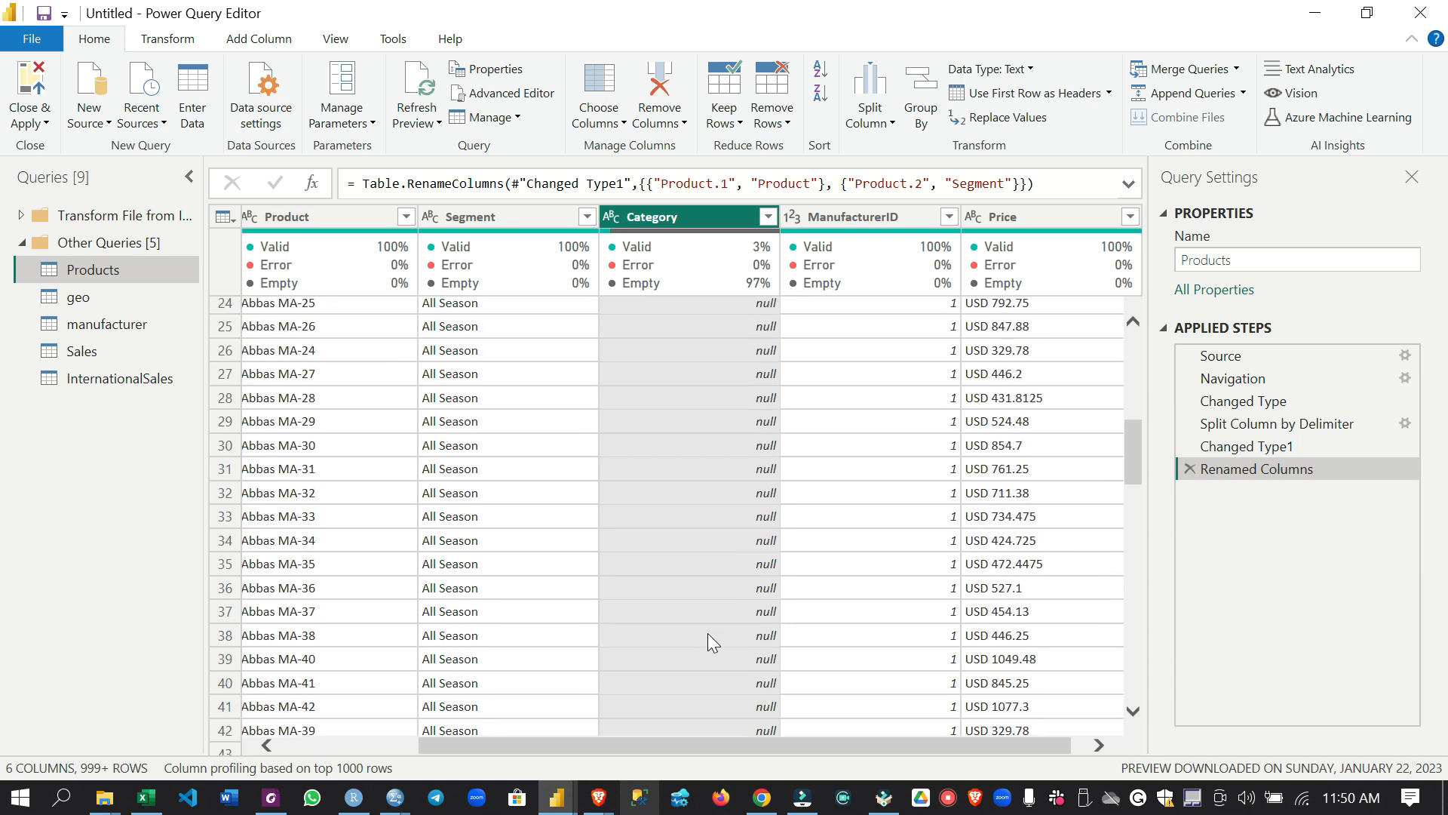
scroll(707, 632, up, 4)
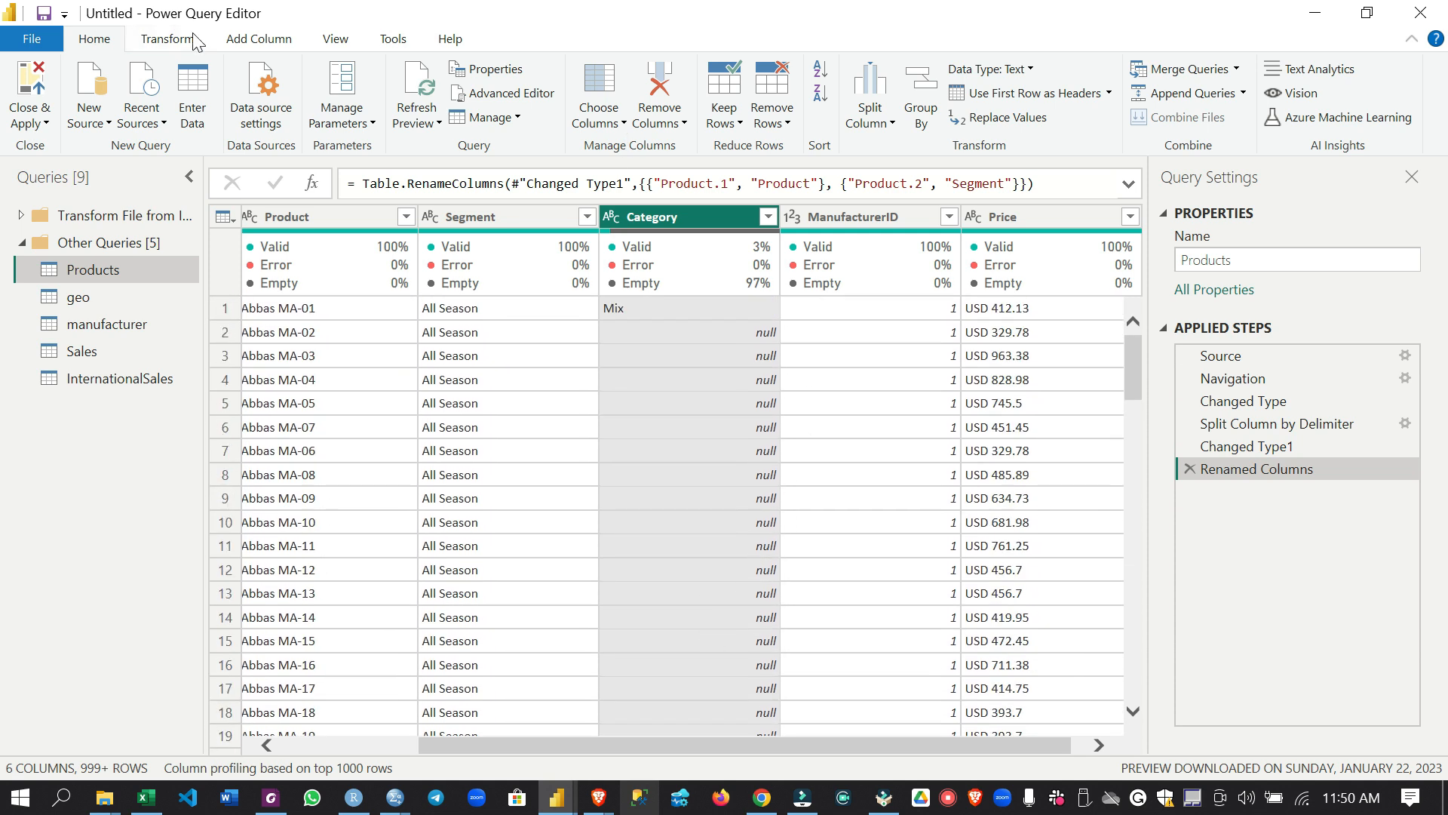
click(169, 44)
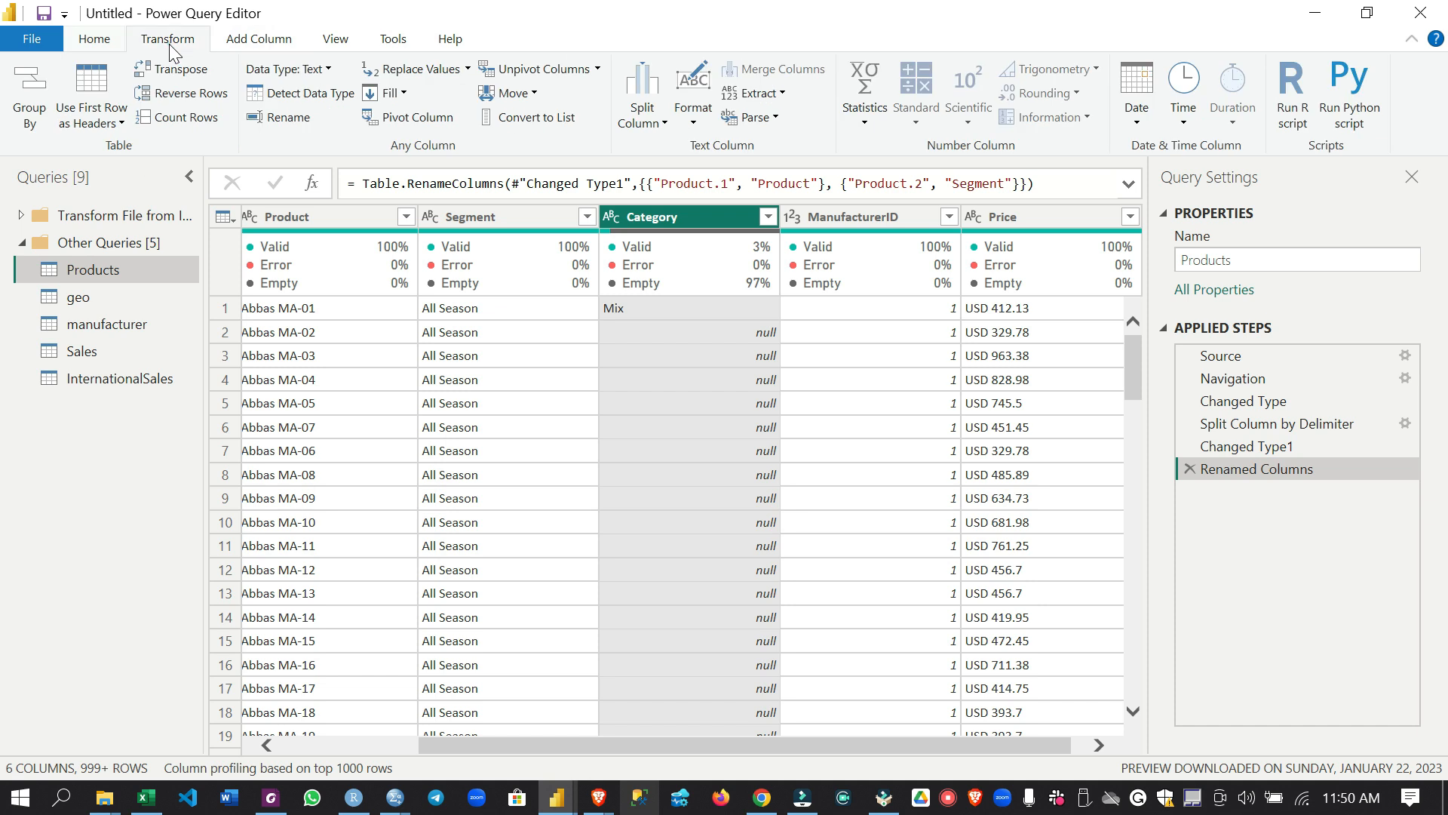
click(405, 93)
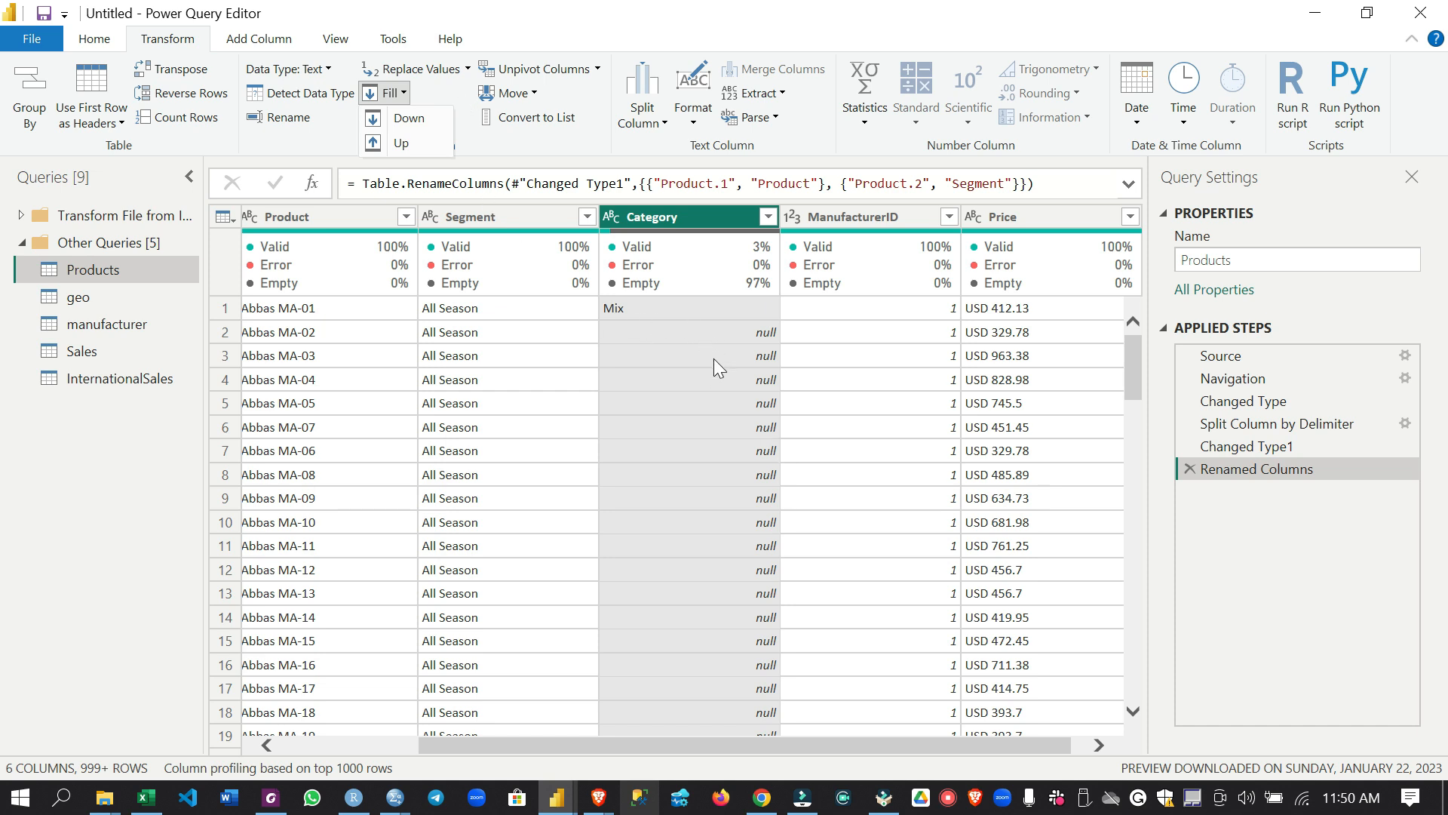
scroll(708, 391, down, 12)
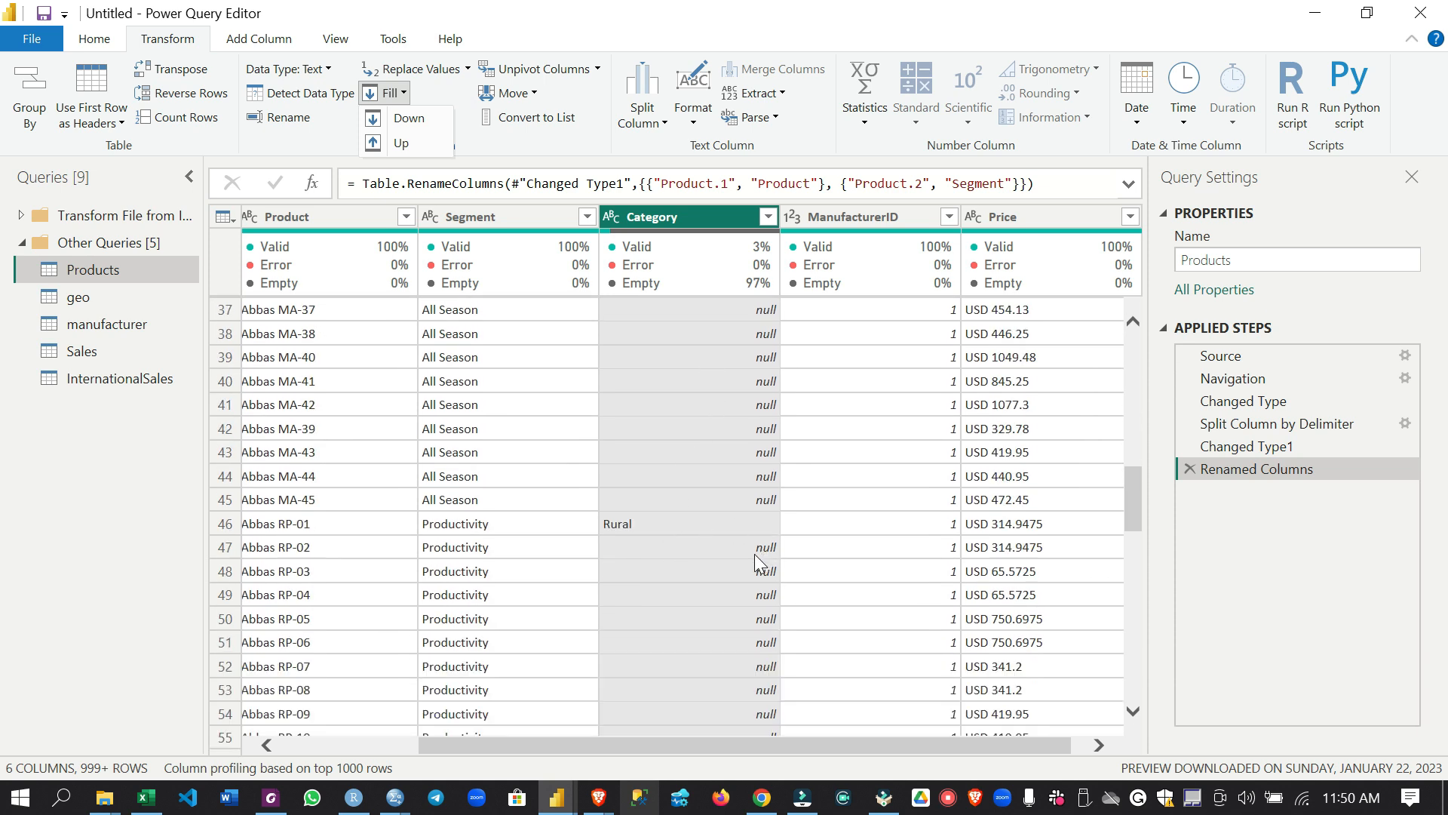
scroll(754, 553, down, 5)
scroll(754, 558, up, 17)
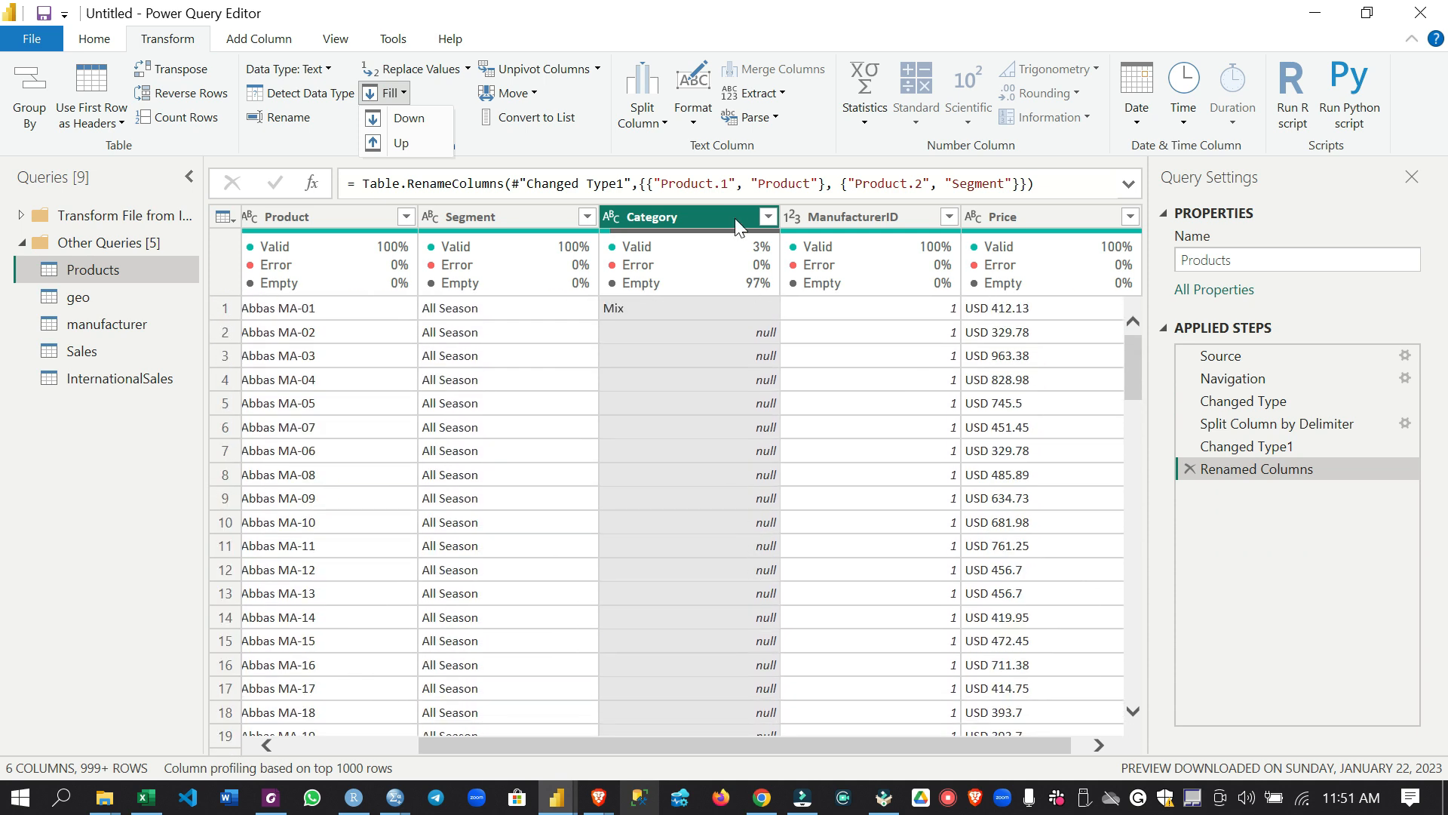
click(400, 121)
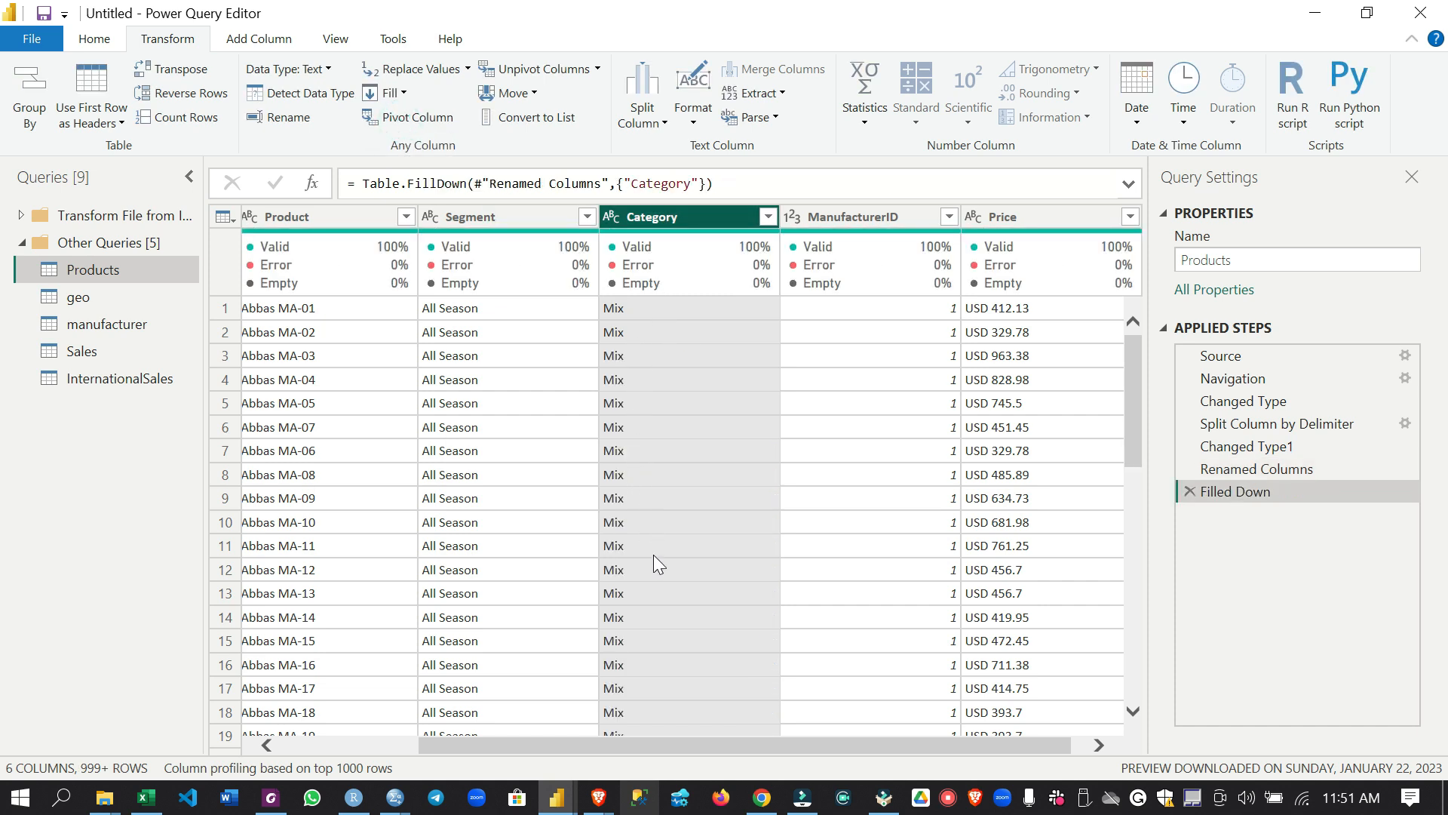
scroll(685, 694, down, 9)
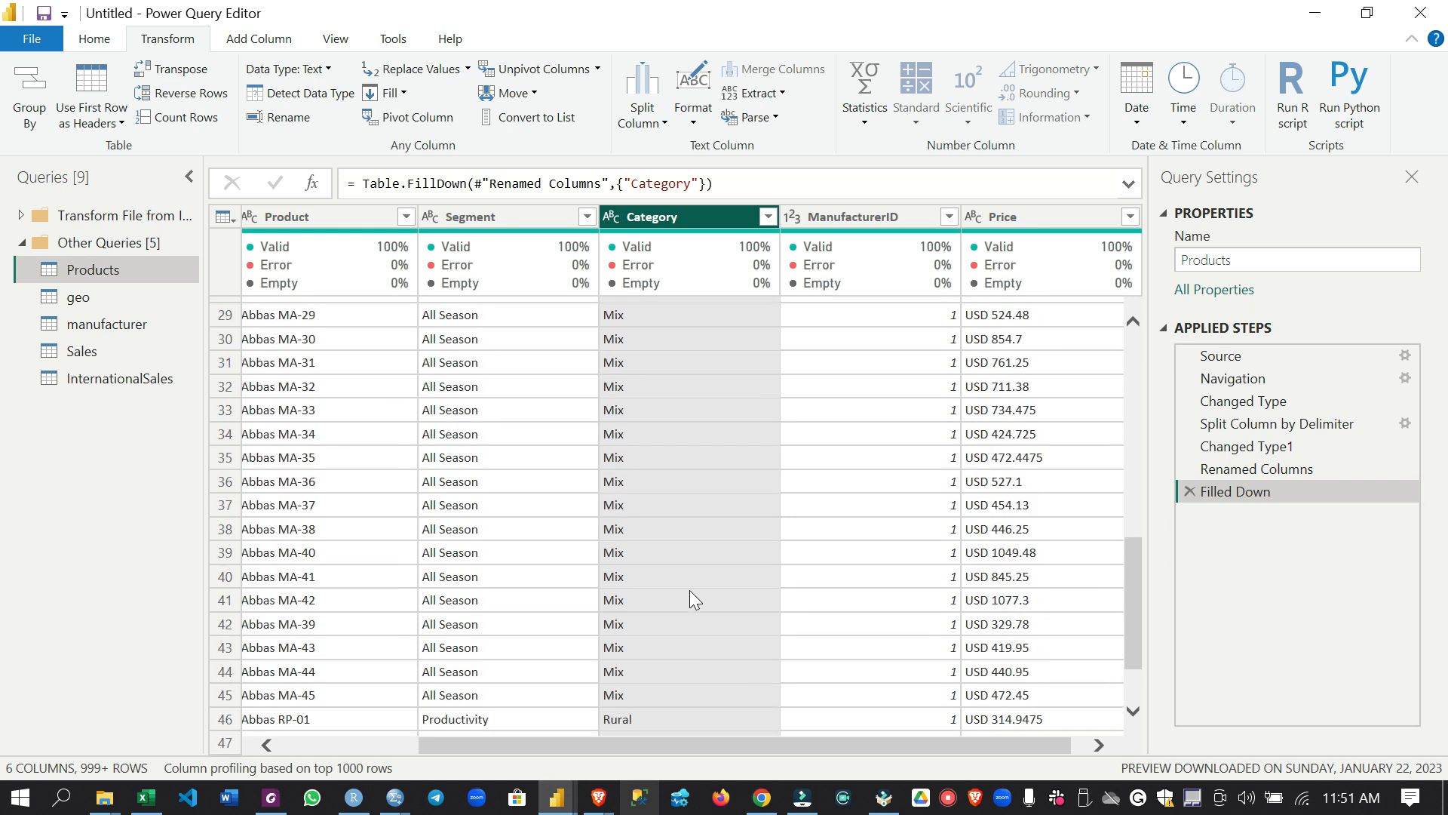
scroll(682, 528, up, 9)
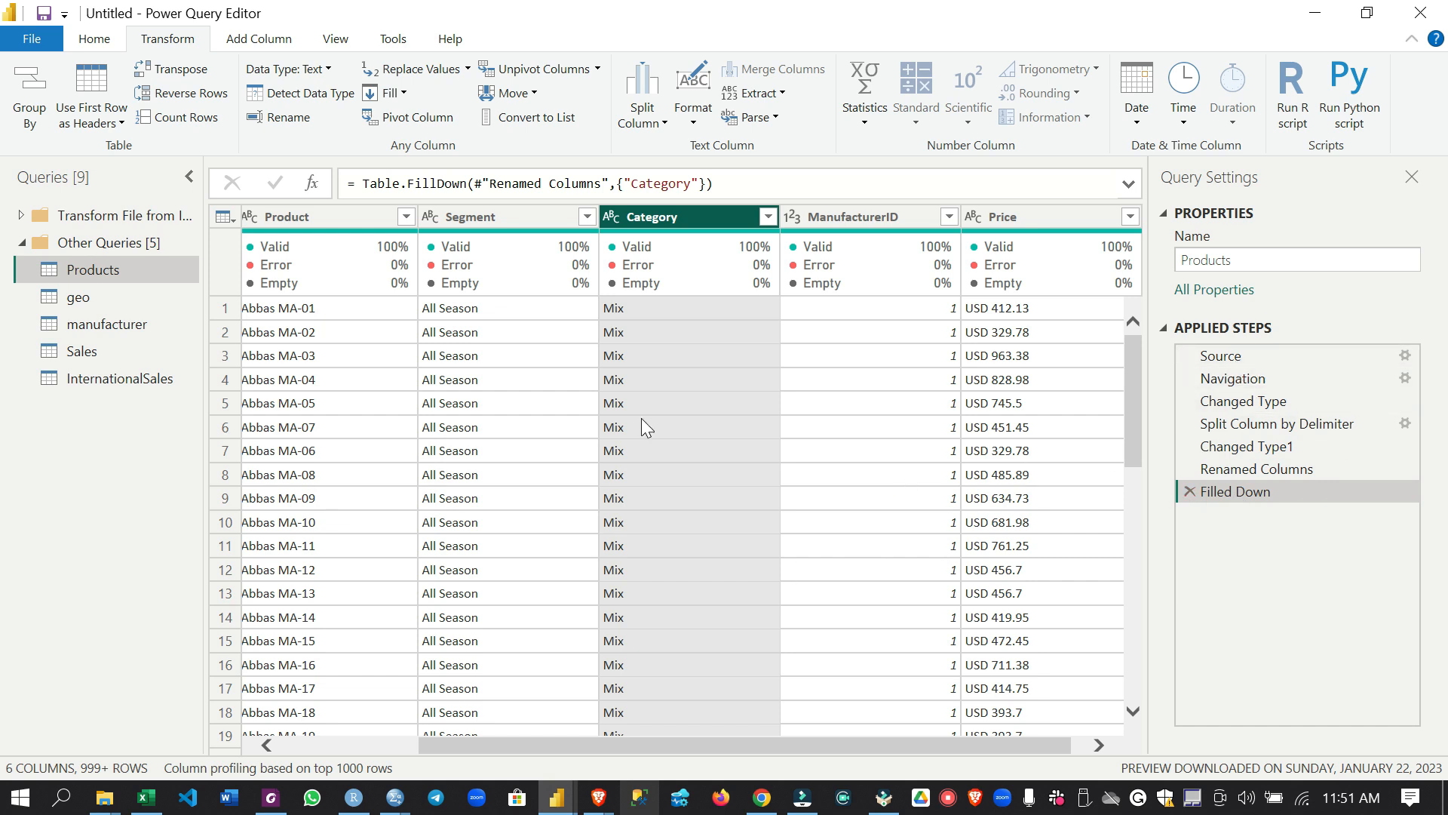
Set the ManufacturerID column's data type to Whole Number in the Products query
mouse_move(657, 276)
drag(794, 739, 867, 742)
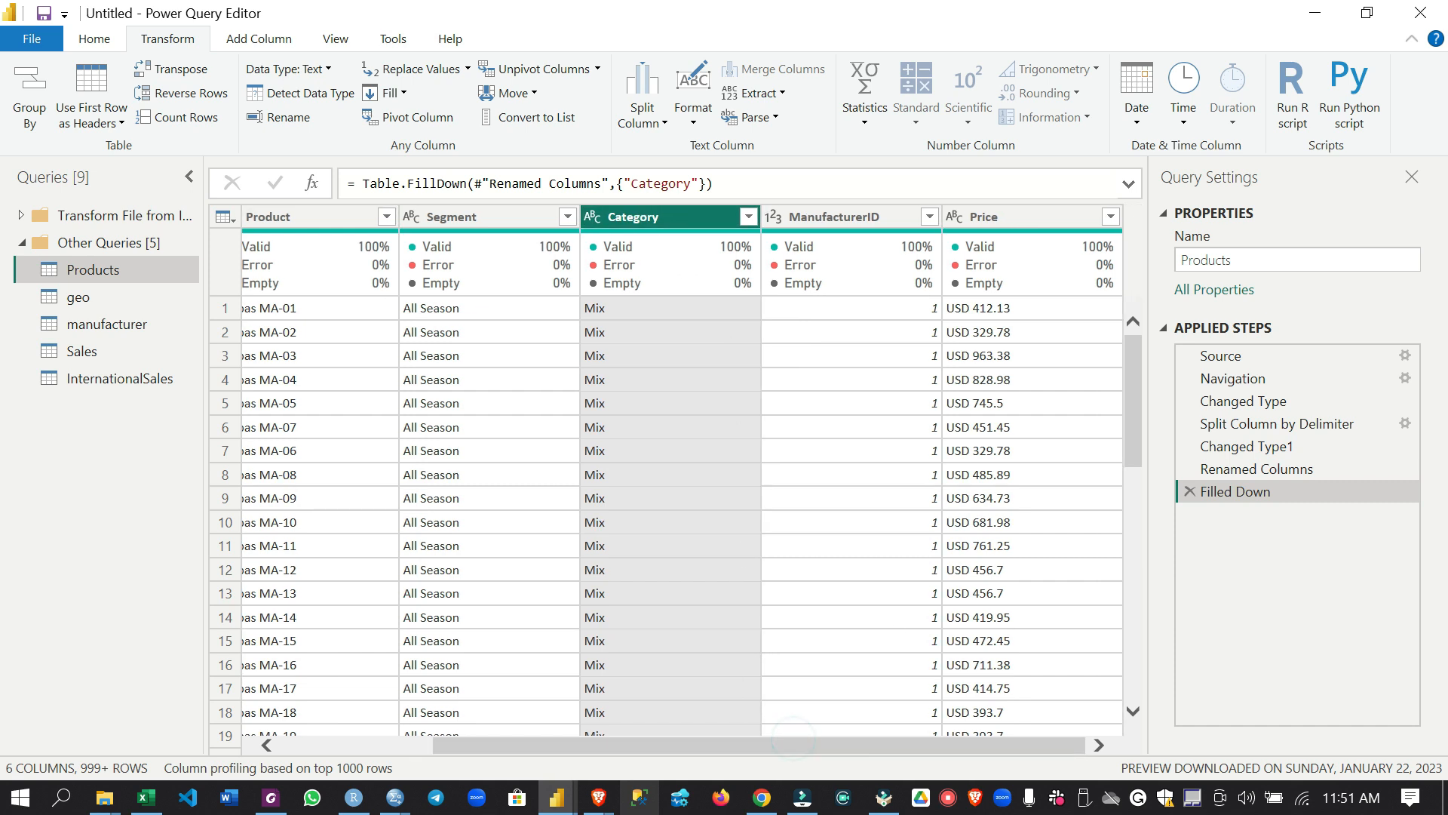
click(826, 215)
click(772, 217)
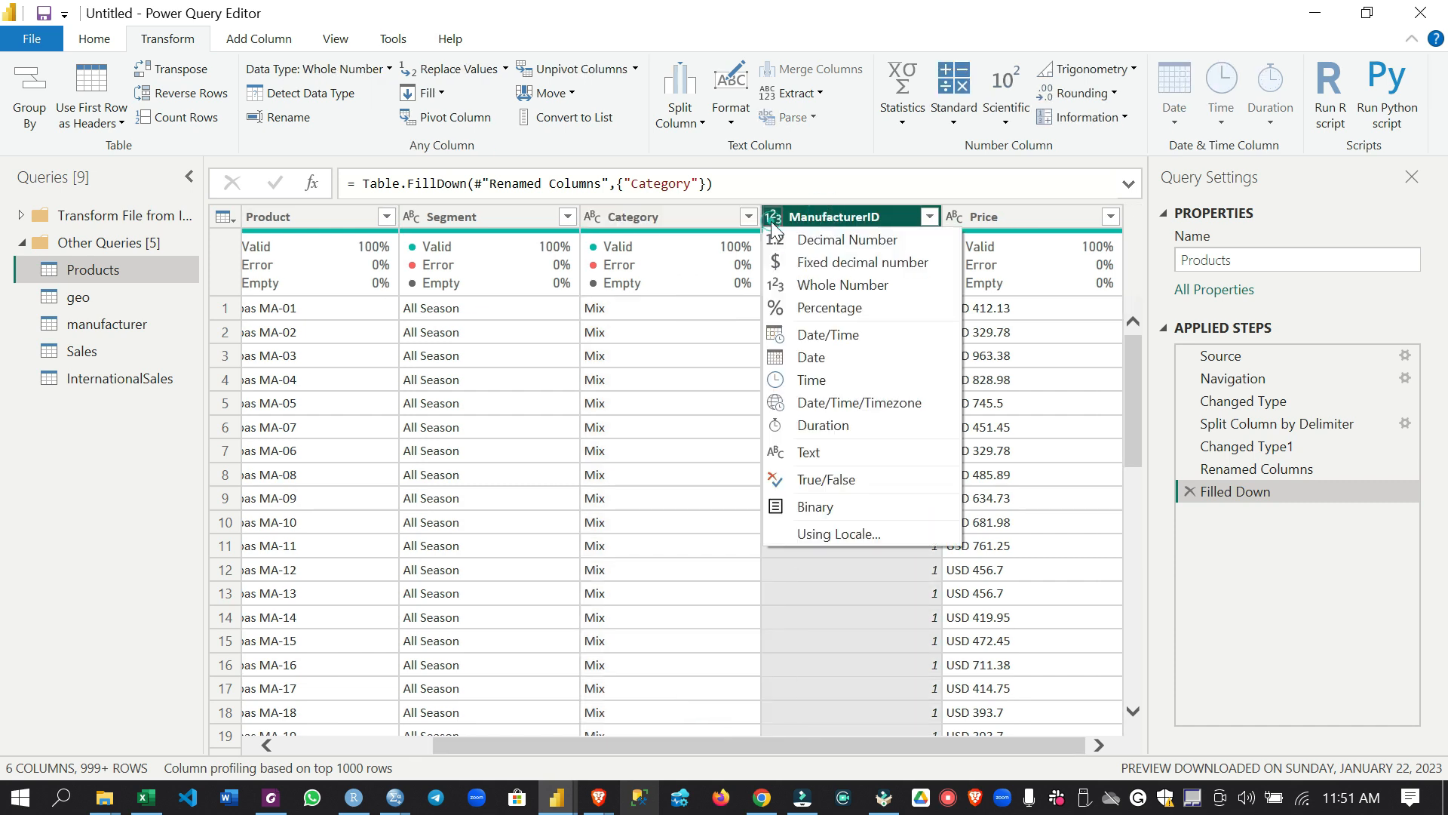
click(820, 287)
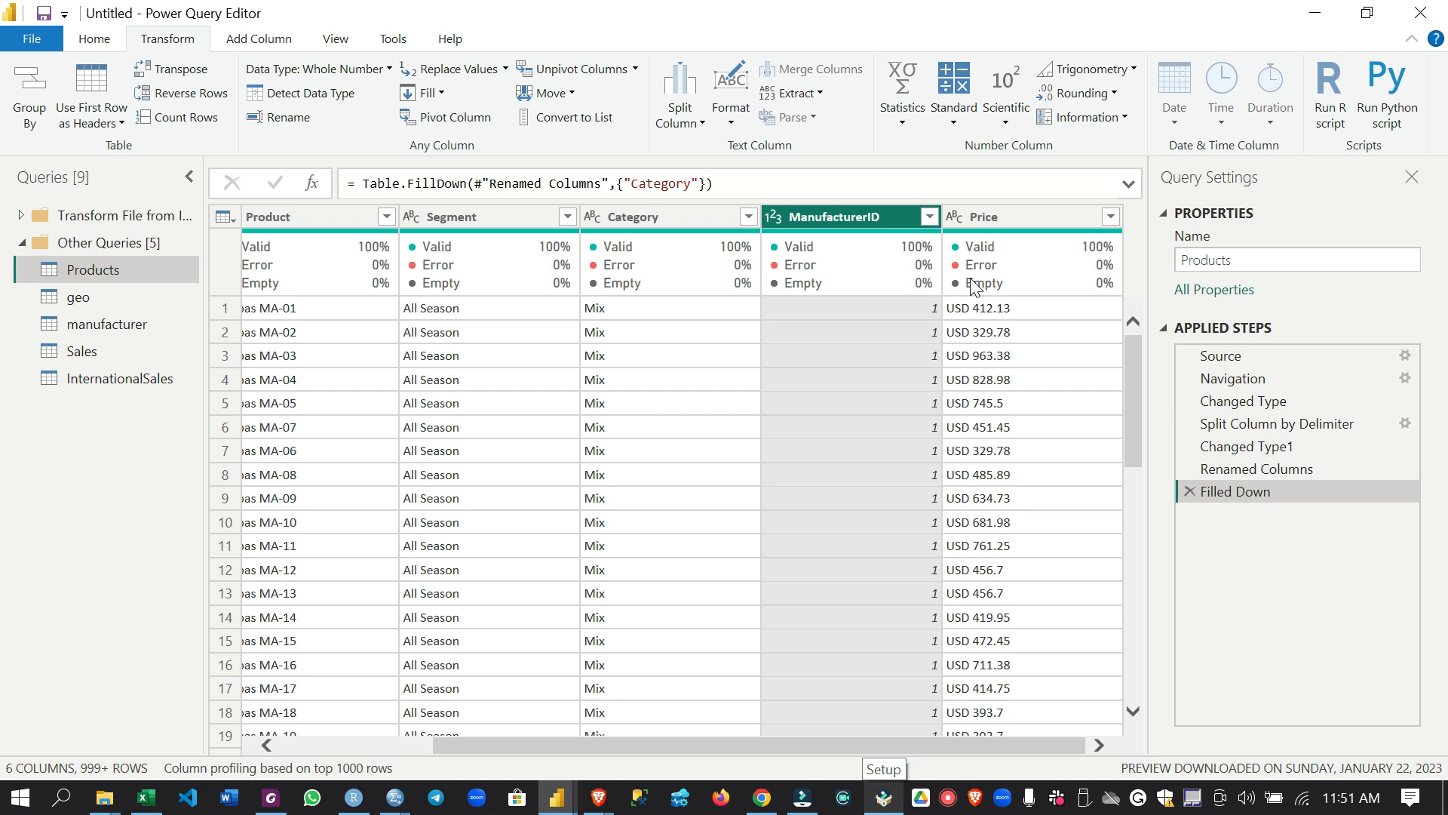
Split the Price column by the space delimiter at each occurrence
mouse_move(973, 285)
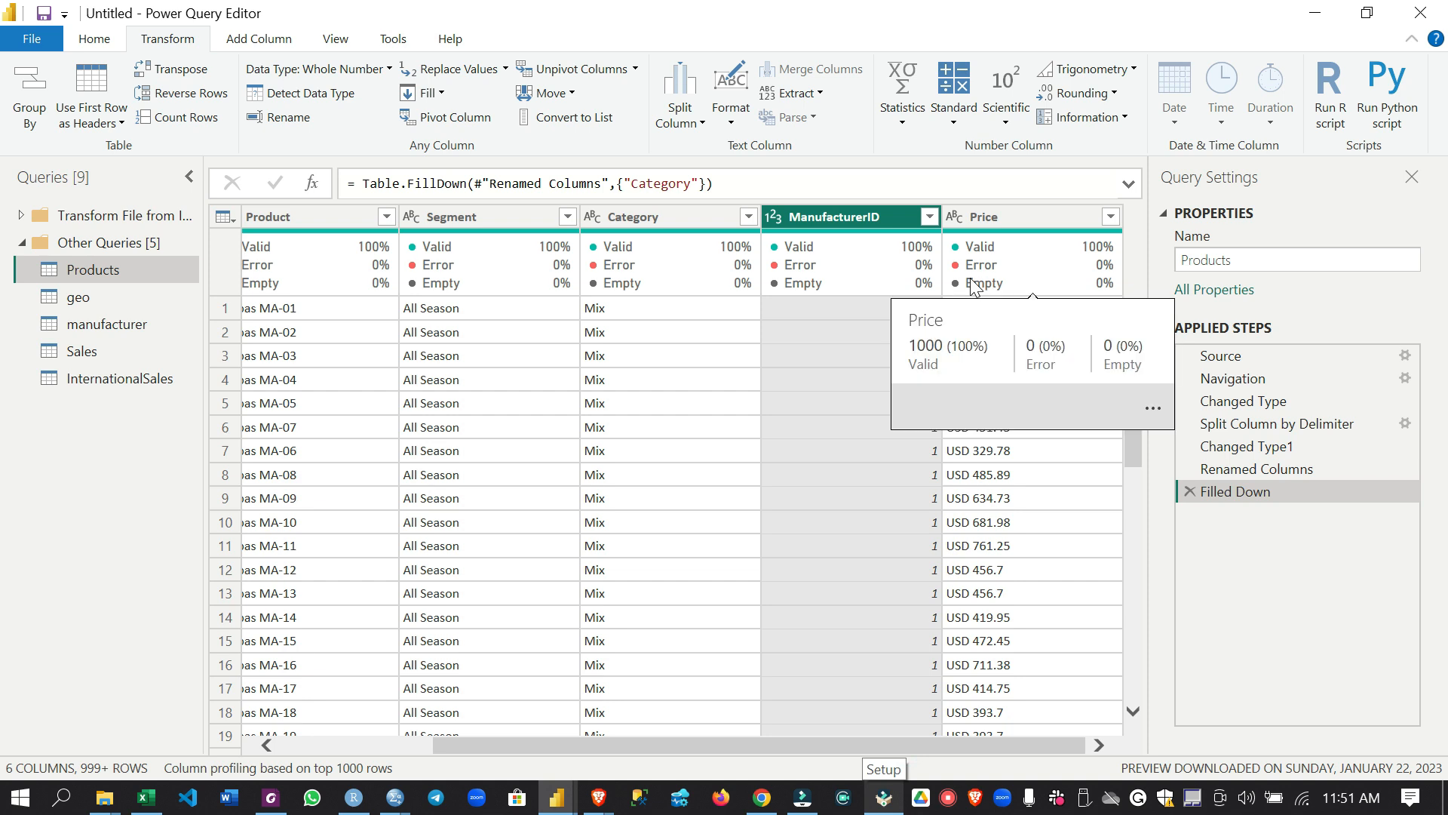
click(1053, 215)
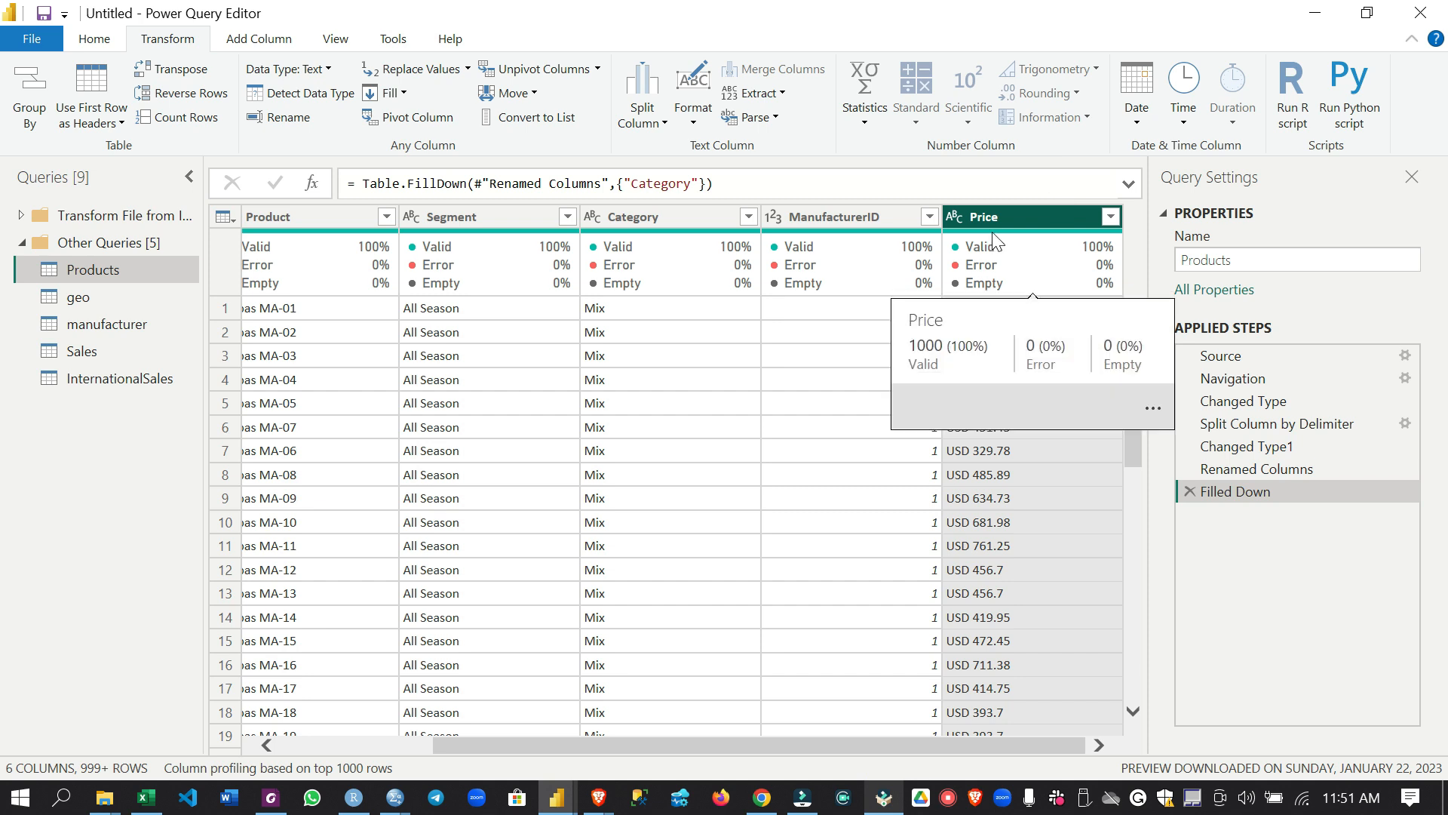
right_click(1019, 214)
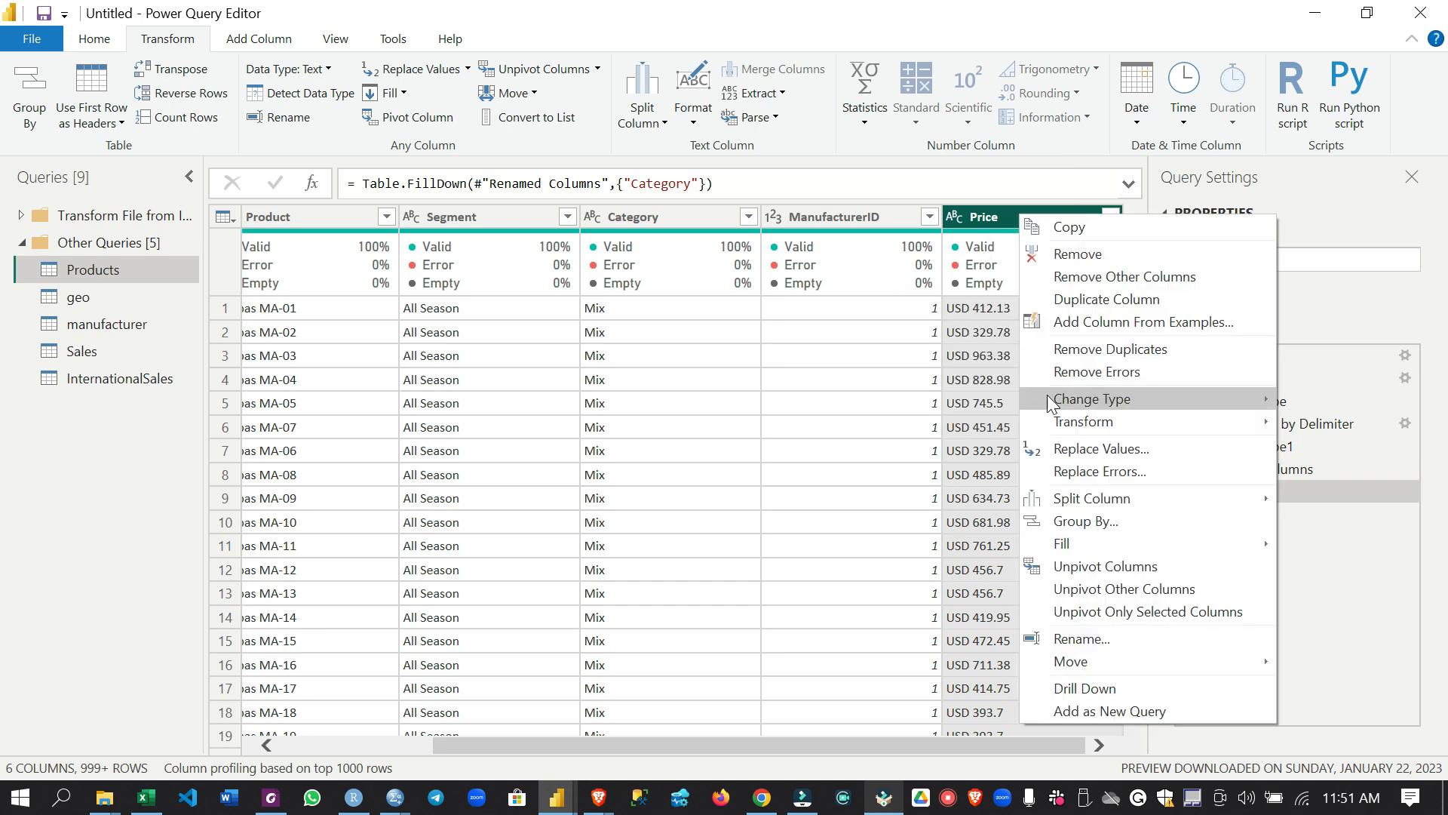
click(1103, 494)
click(945, 500)
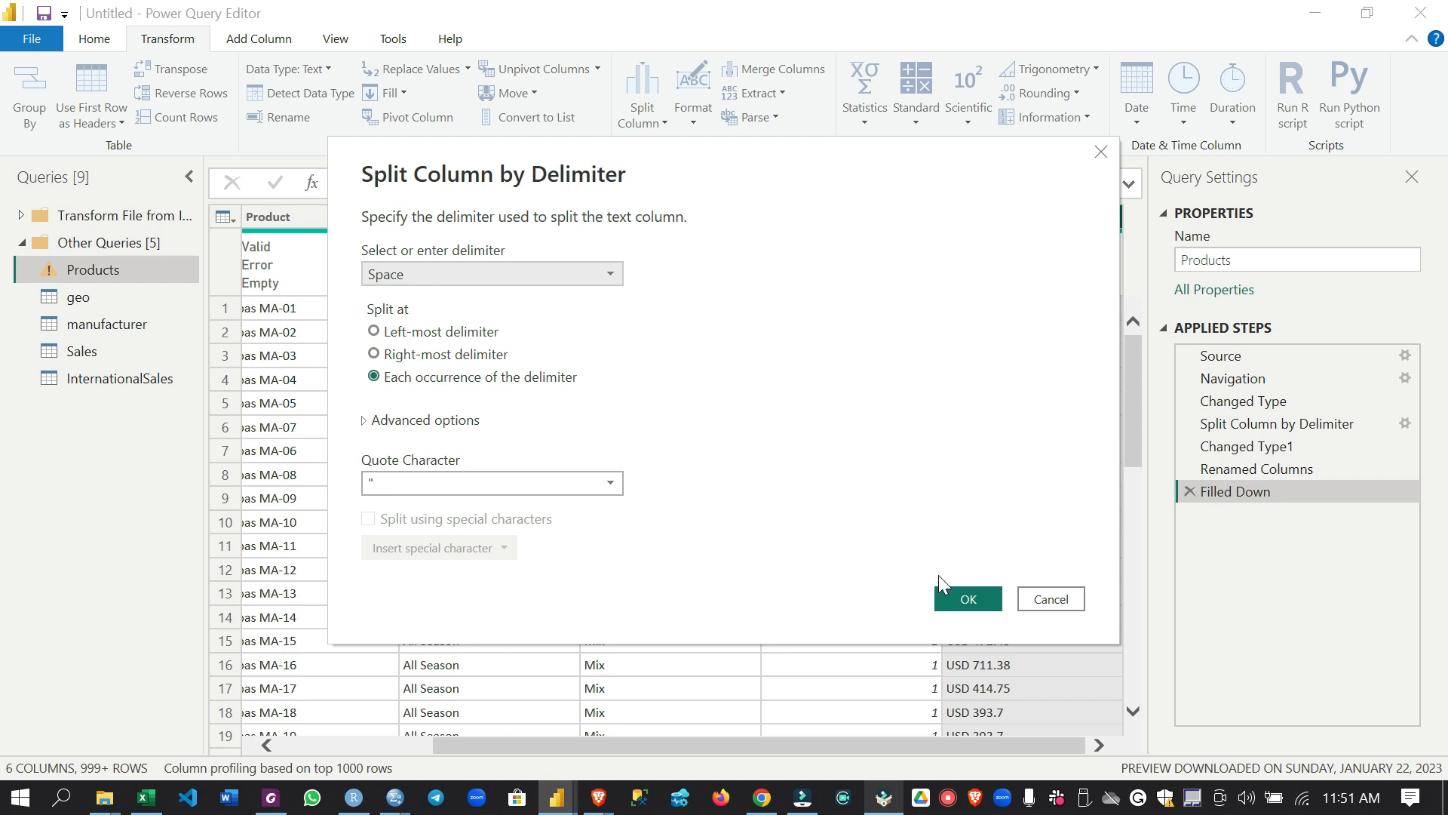
click(952, 595)
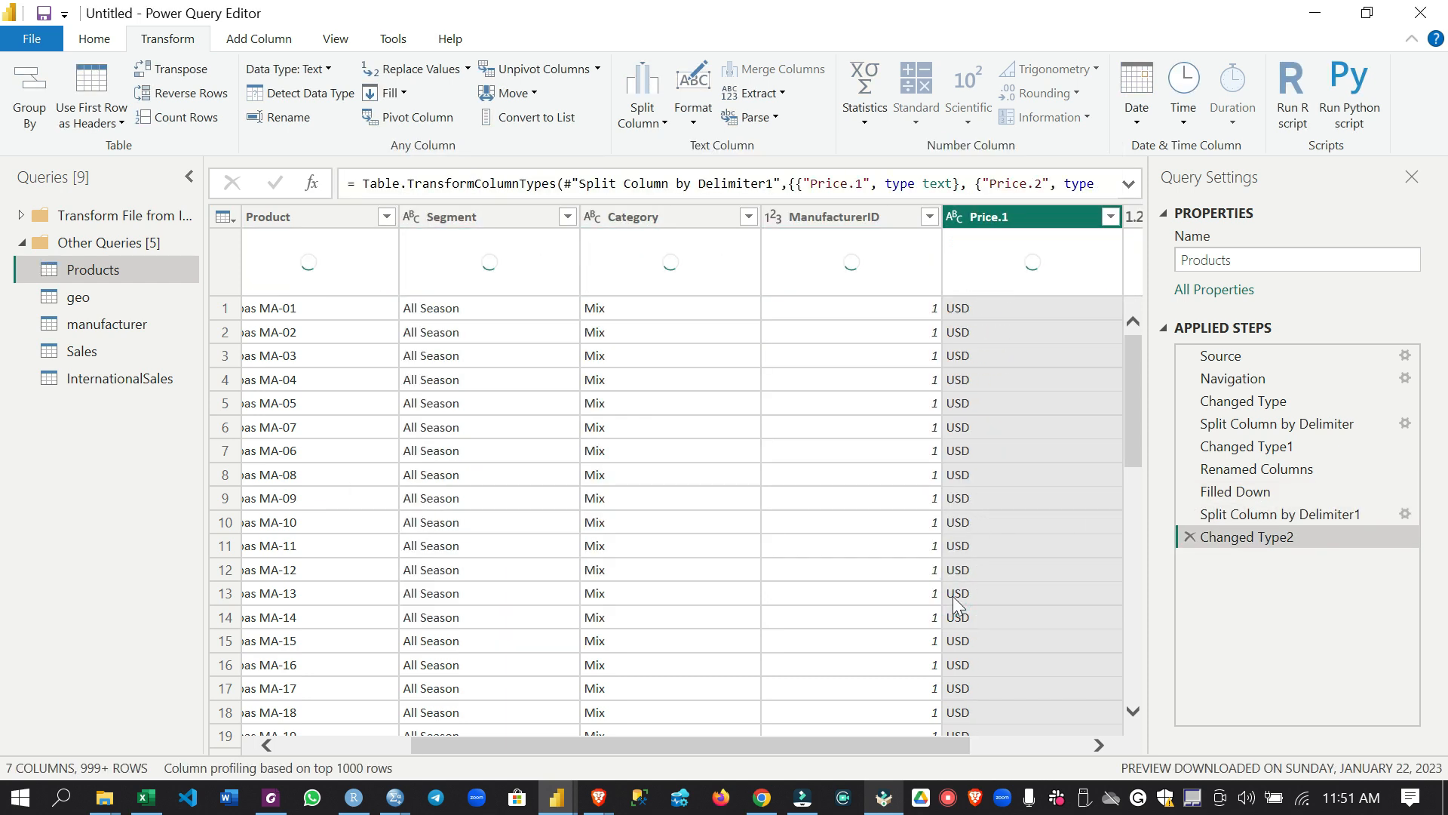
drag(926, 745, 1063, 748)
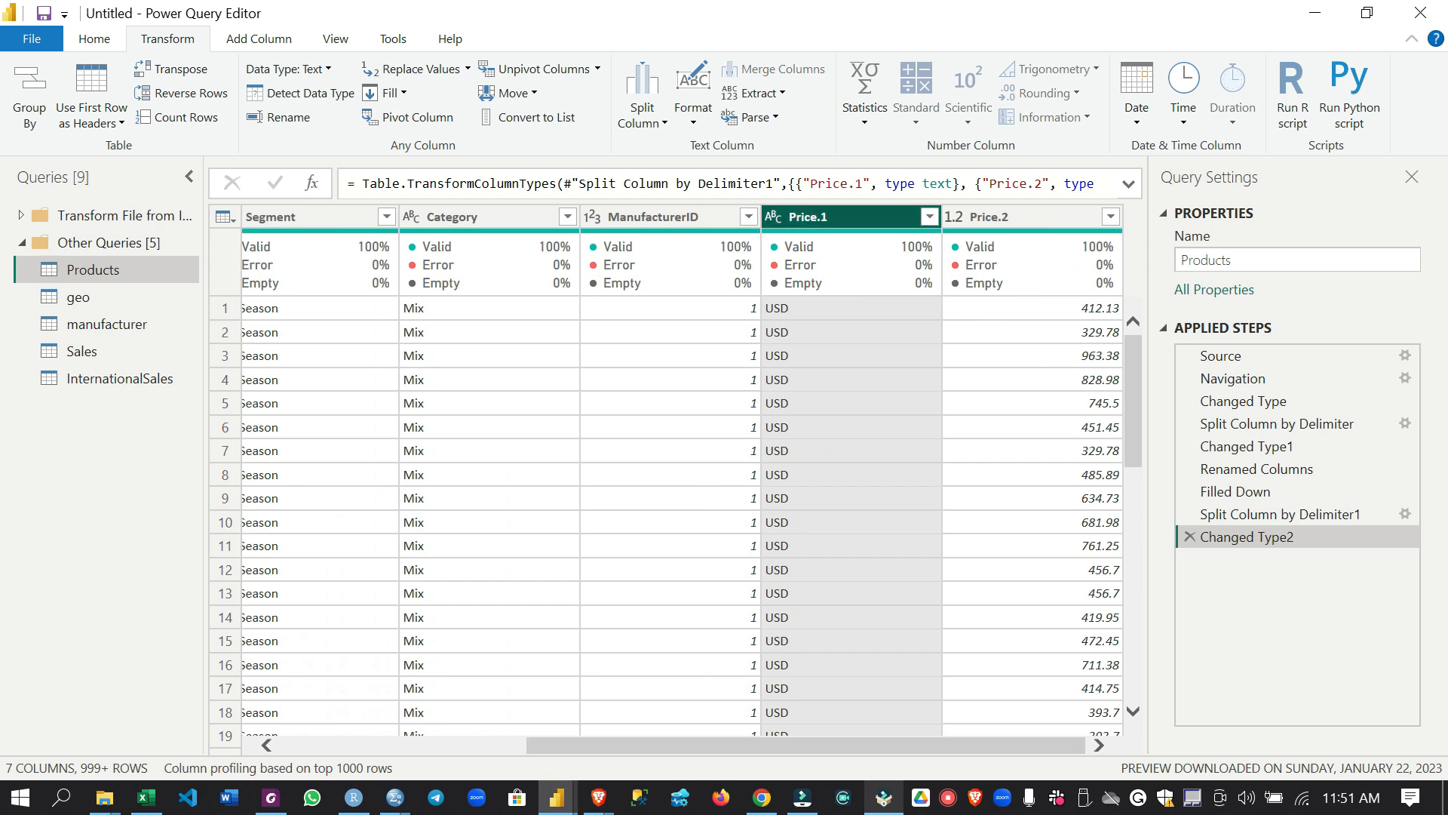
Delete the Changed Type2 and Split Column by Delimiter1 steps to restore the single Price column
click(1191, 537)
click(1192, 516)
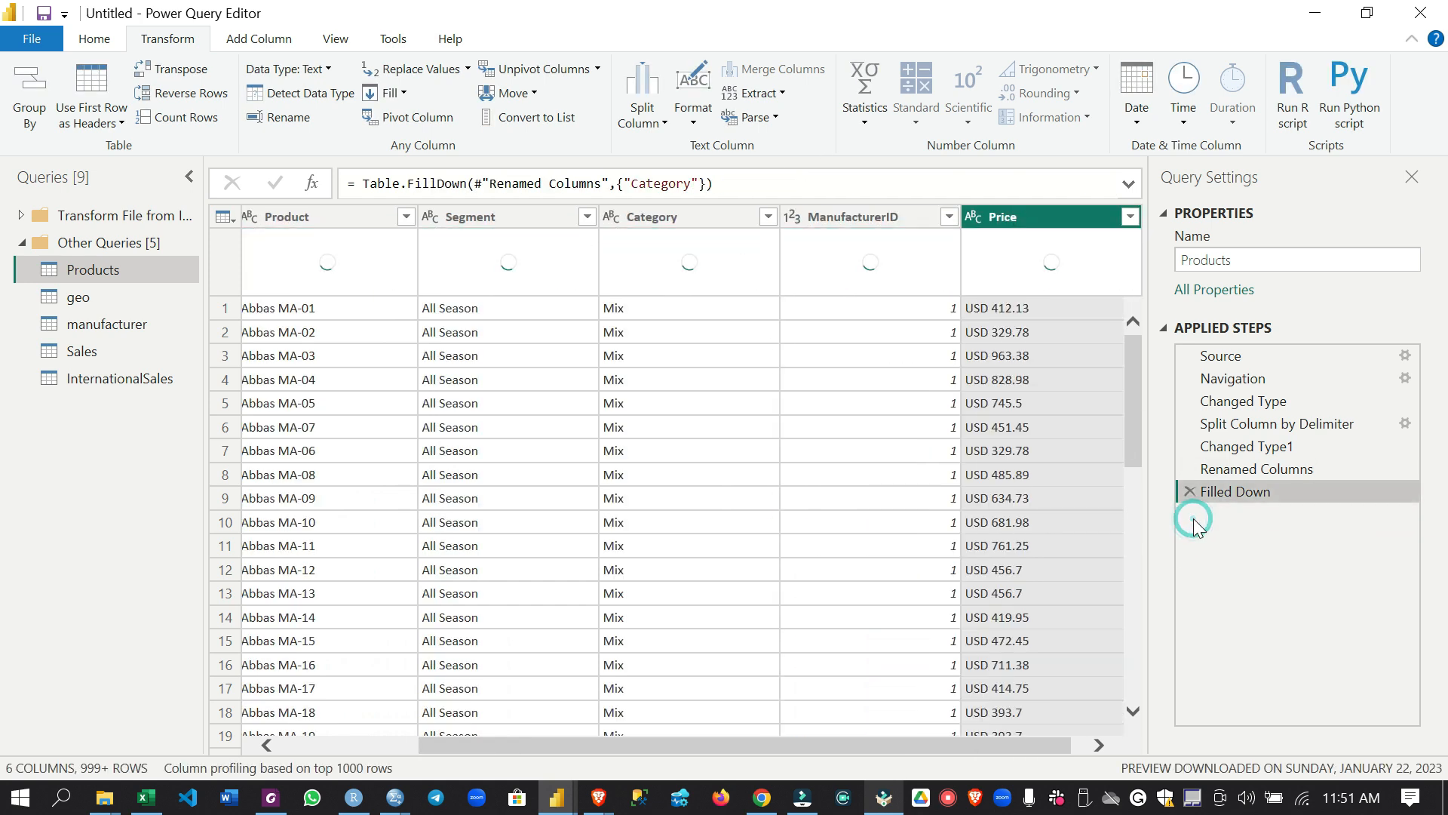
drag(800, 743, 862, 747)
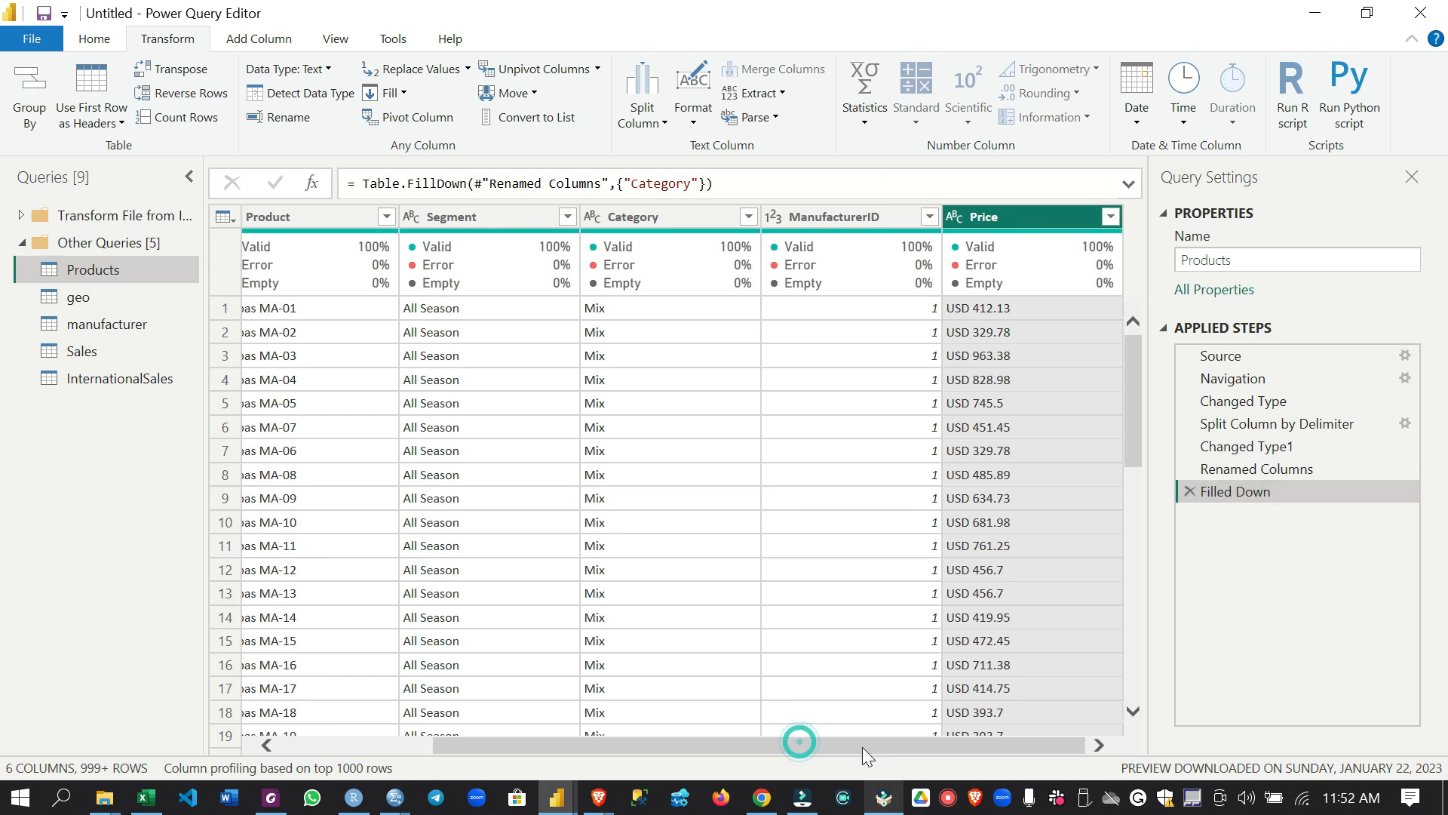
Begin a column from examples on the Products query, giving 412.13 as the first row's sample value to extract the numeric price
click(255, 38)
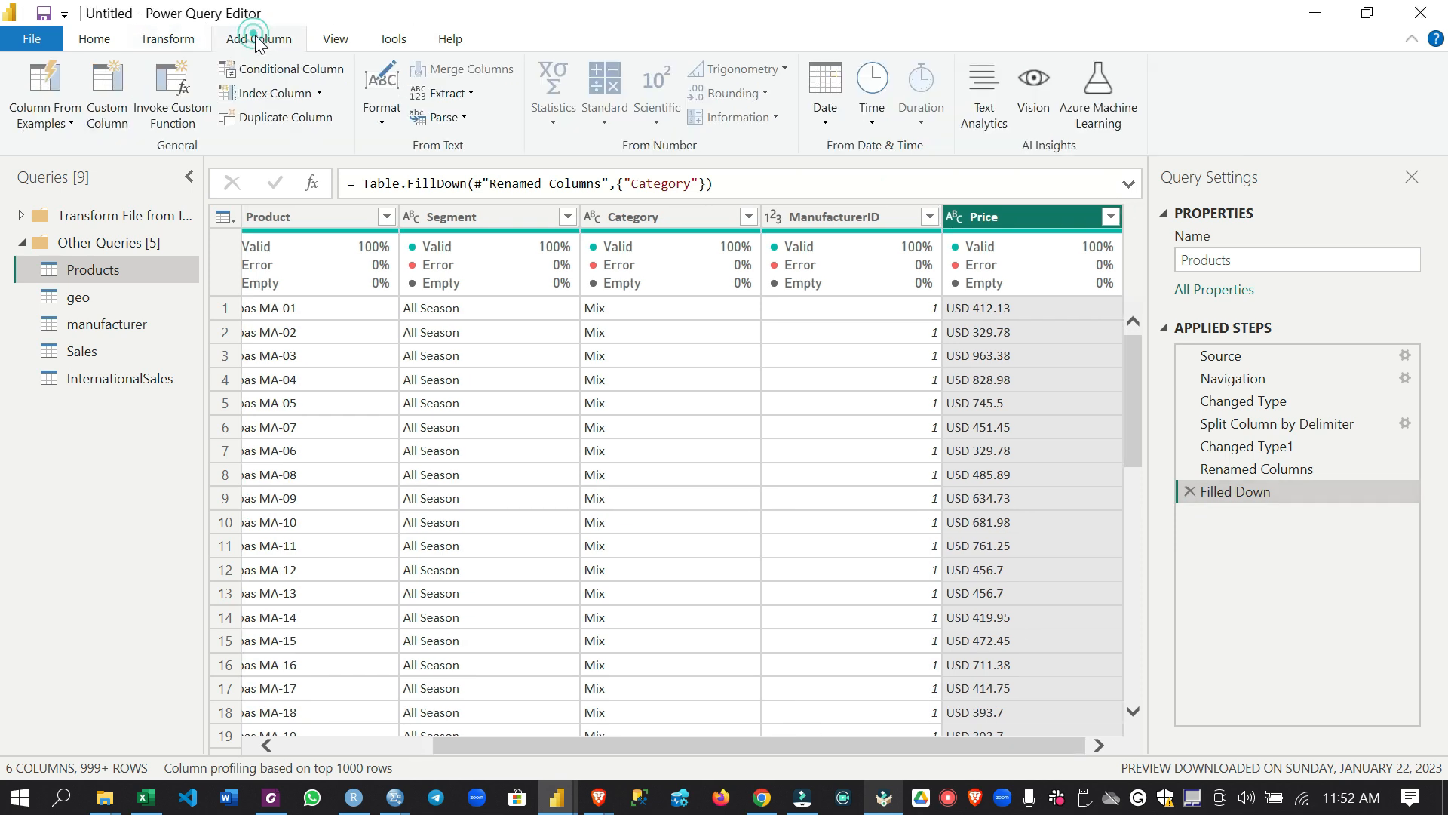
click(48, 93)
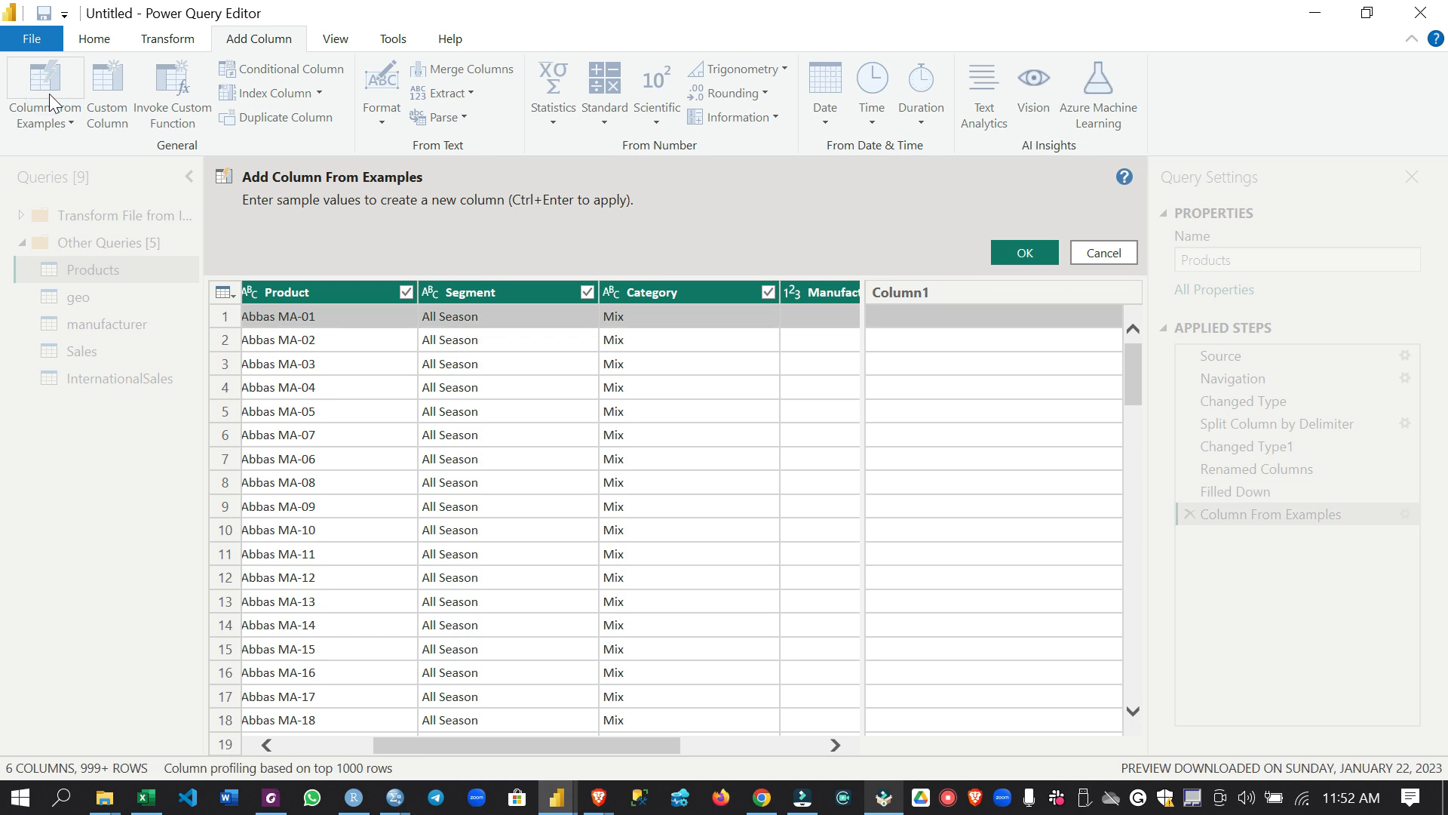
drag(668, 743, 844, 746)
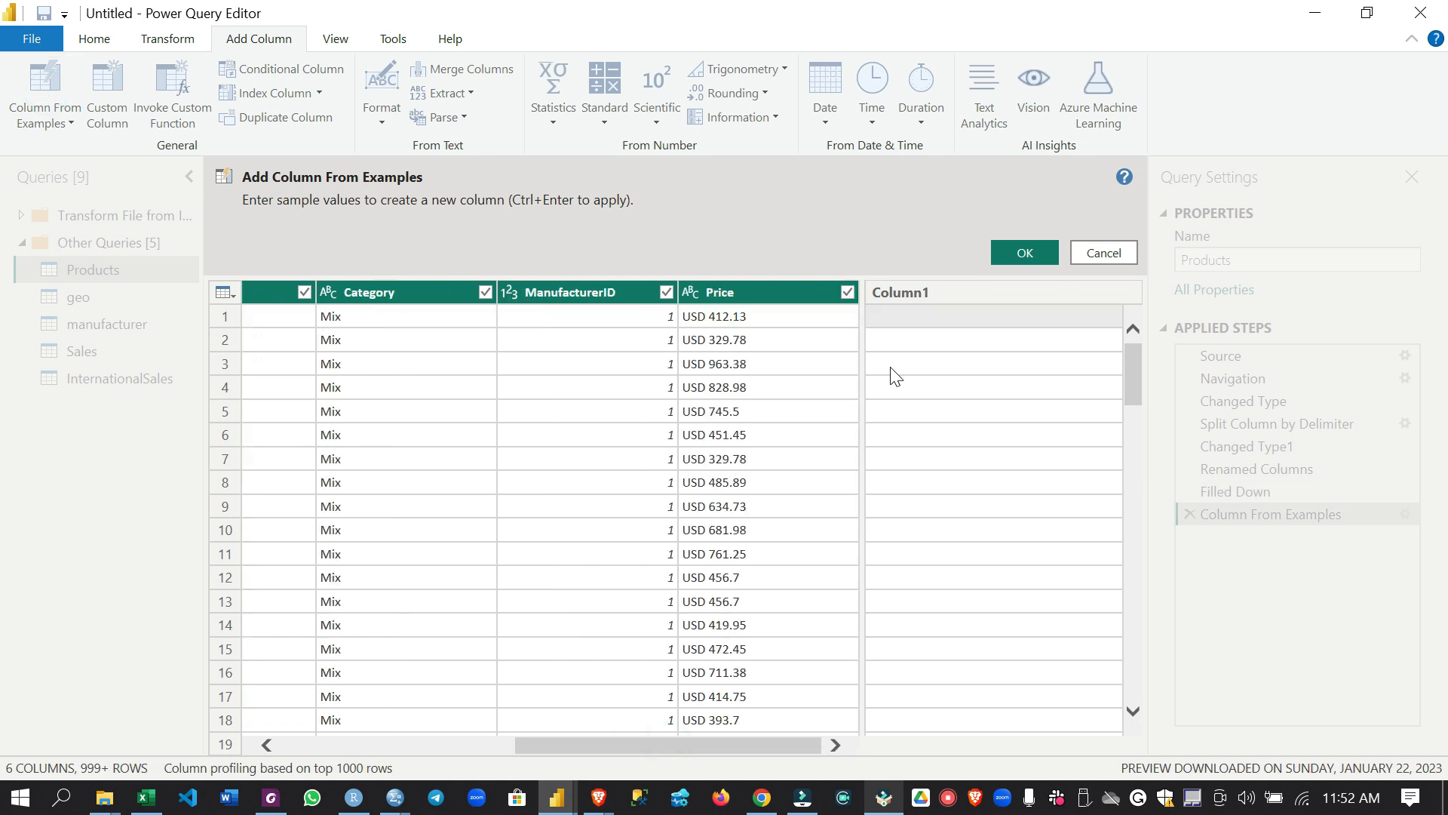
click(889, 317)
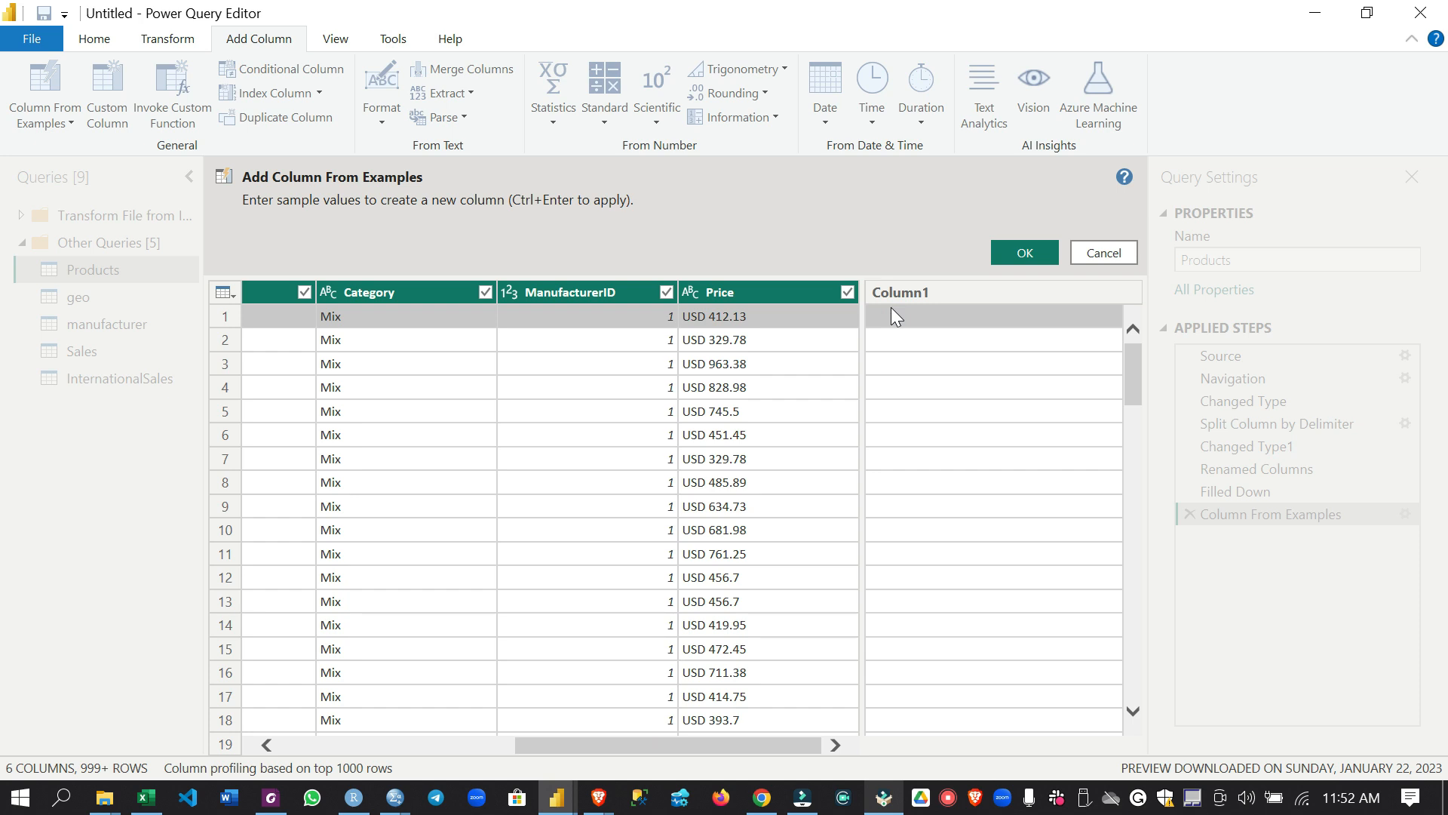
text(412)
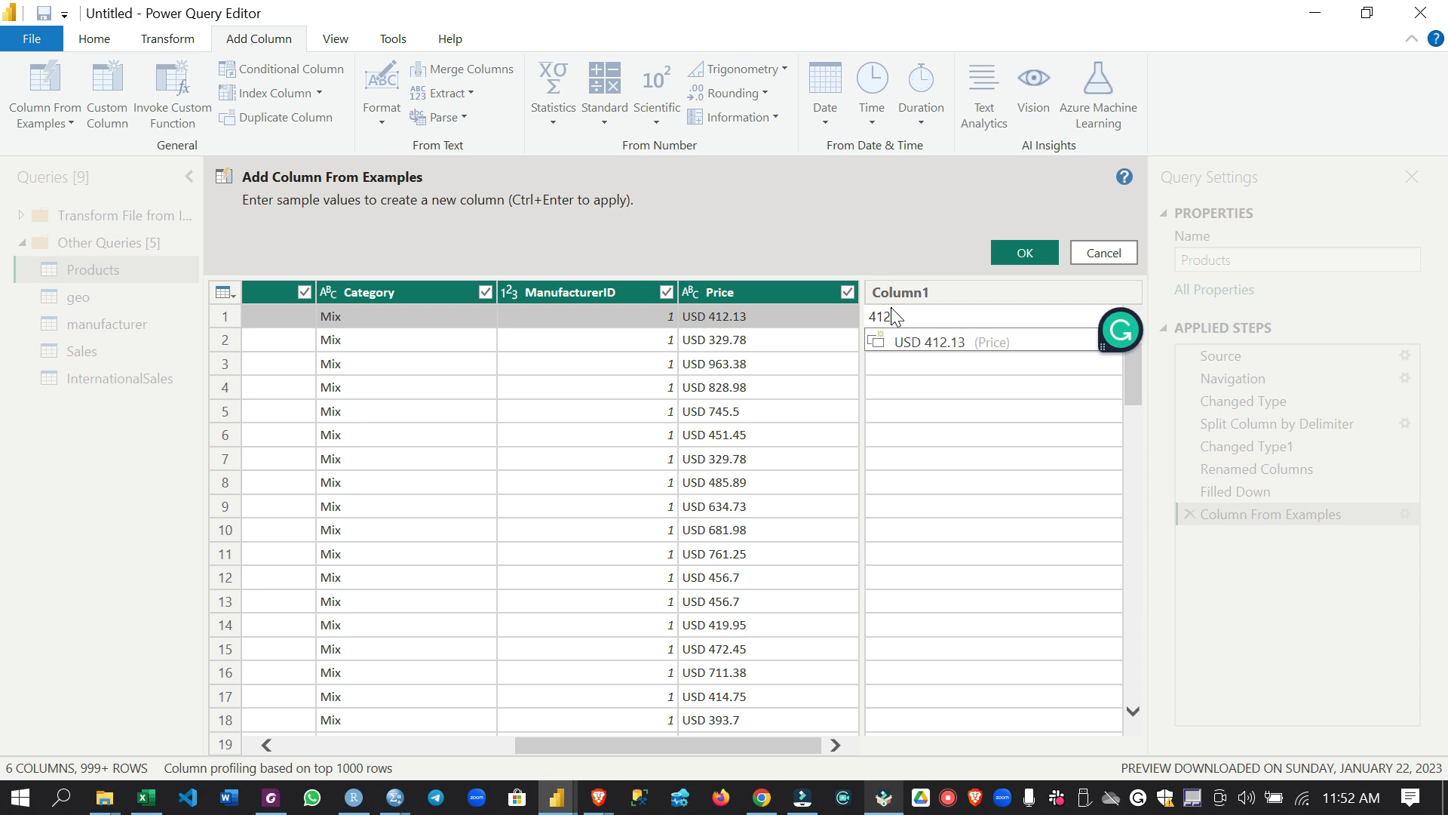
text(.13)
key(Return)
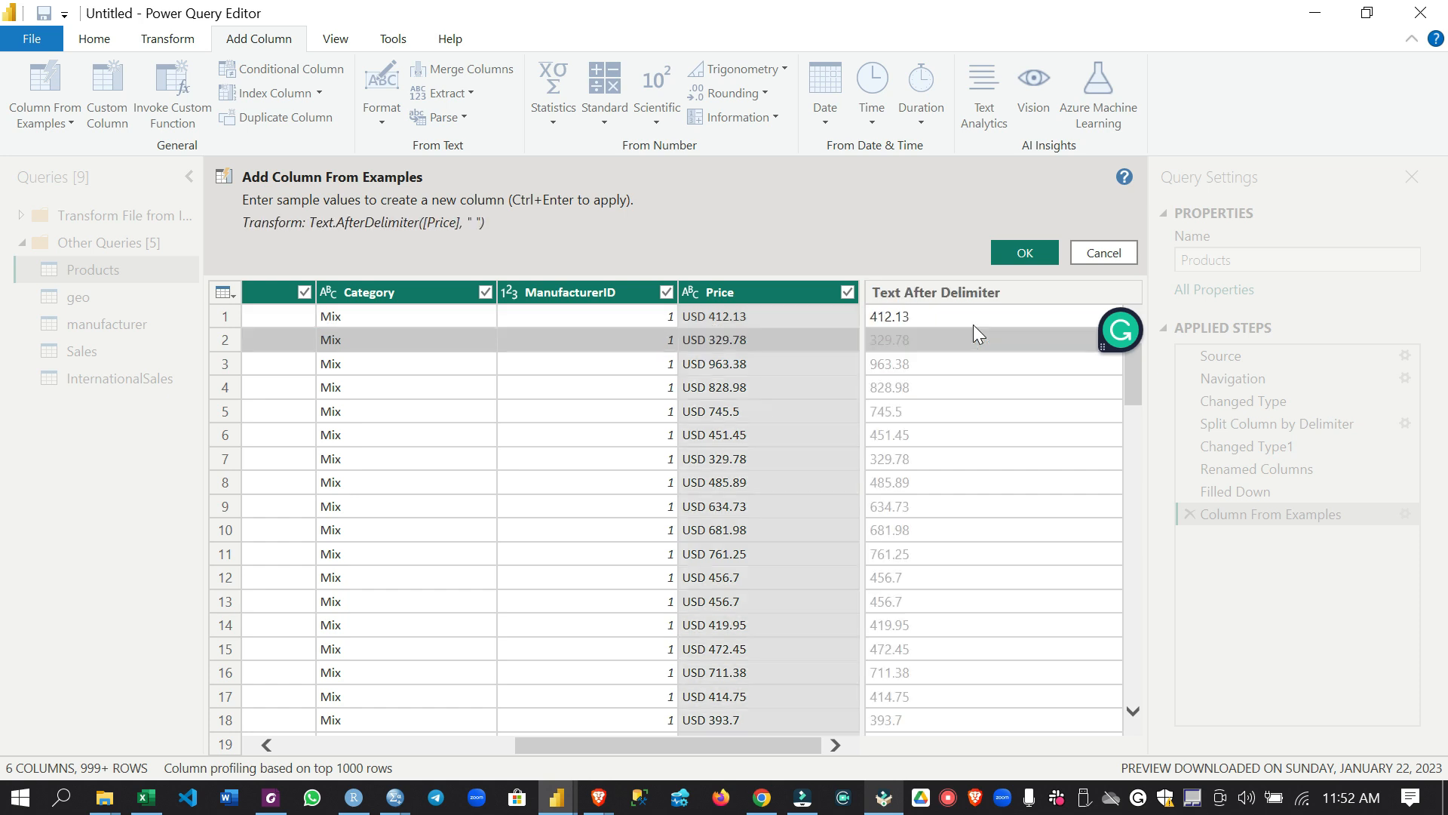
Name the new example-based column MSRP and add it to the Products query
double_click(929, 293)
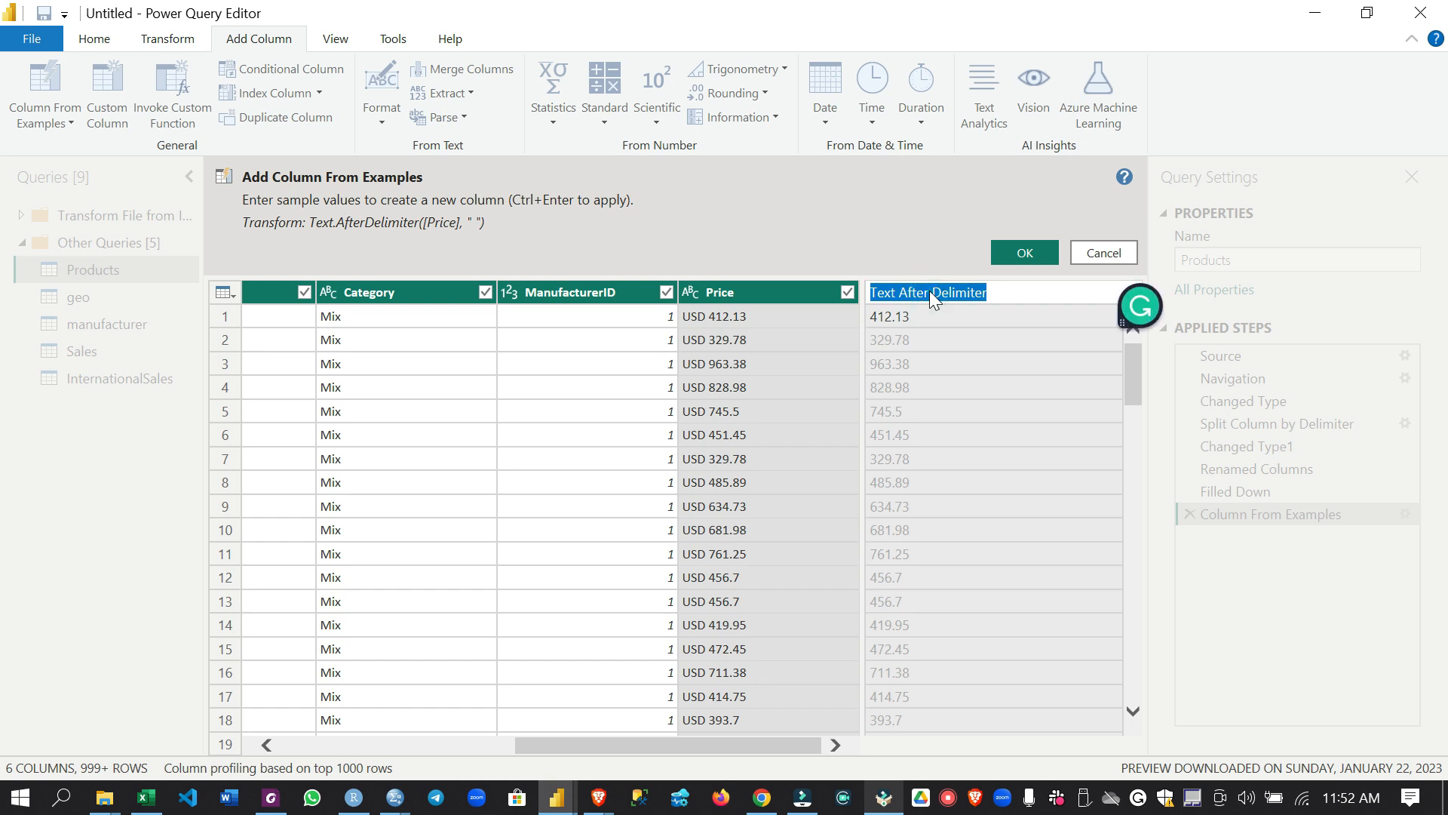
text(MSRP)
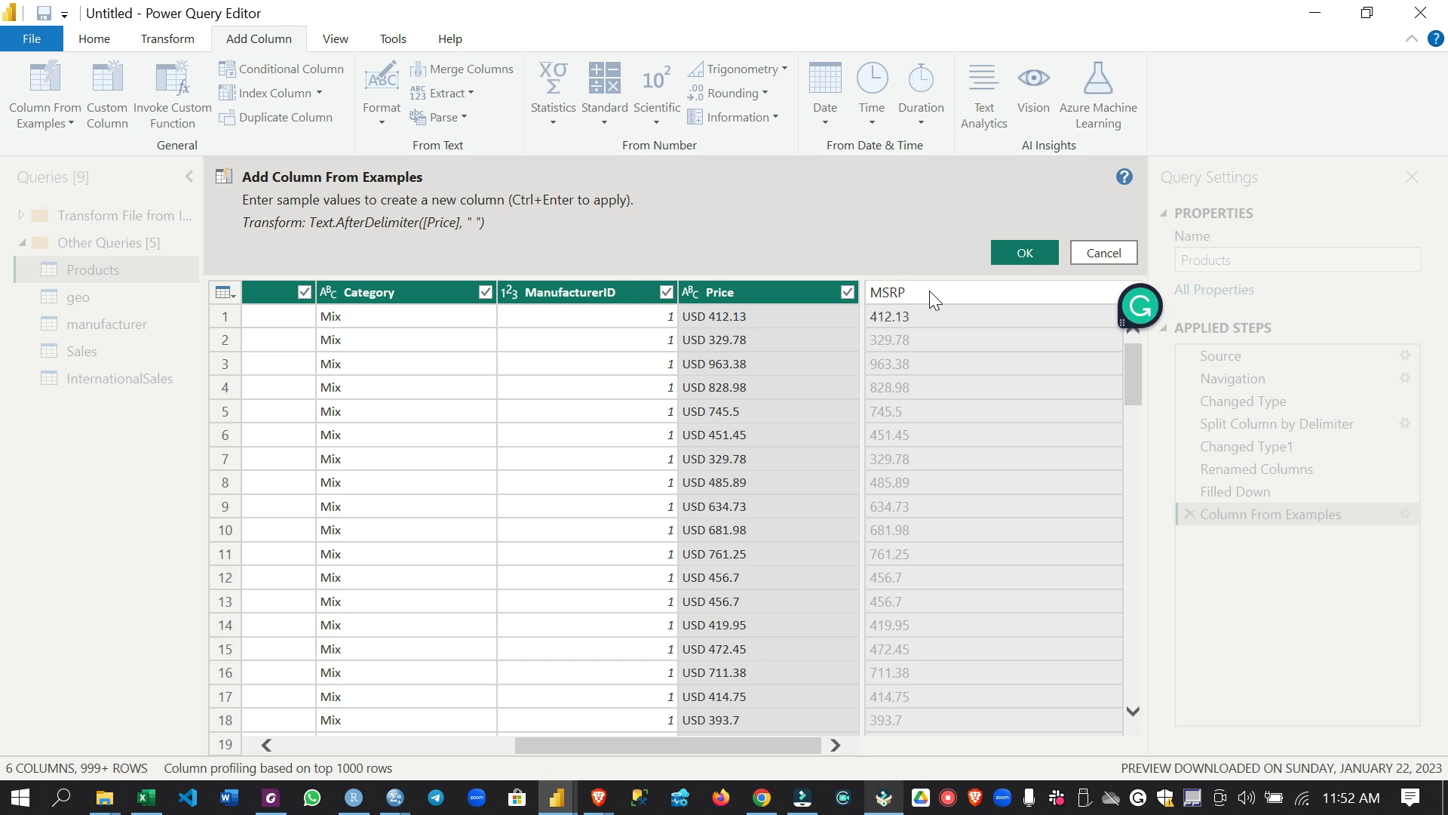
click(1016, 256)
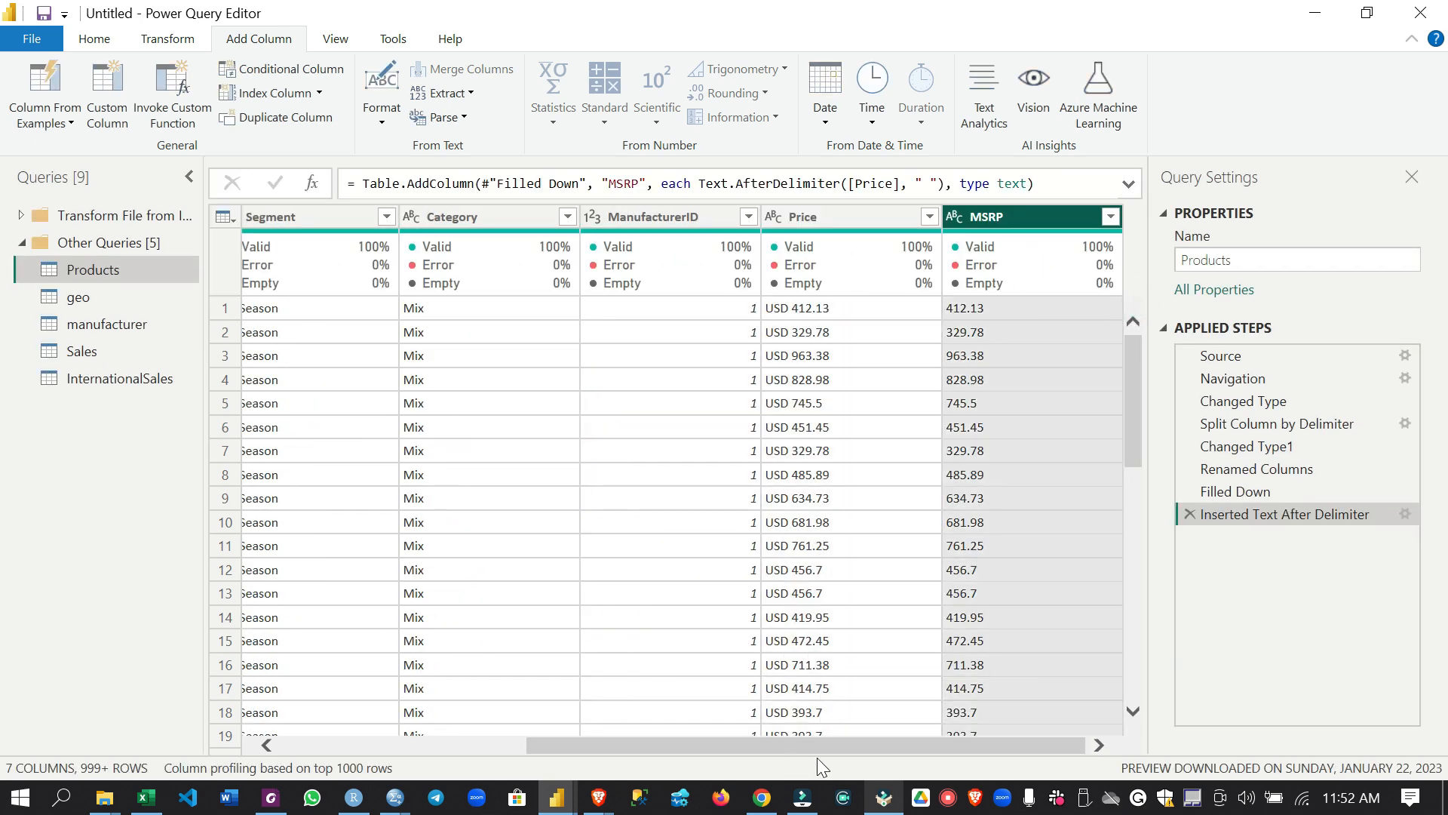
Begin another column from examples, giving USD as the first row's sample value to extract the price's currency code
click(868, 223)
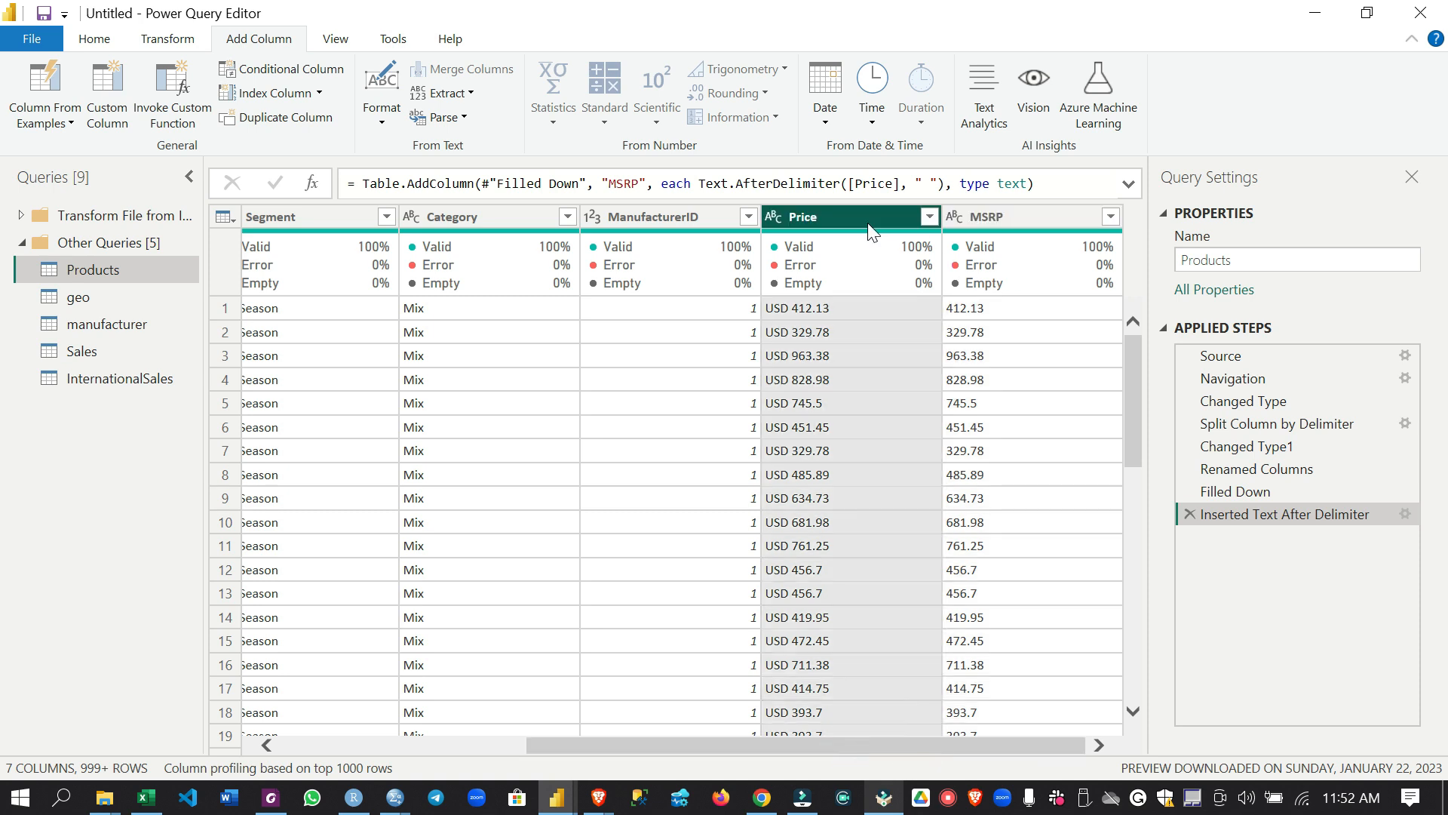
click(40, 98)
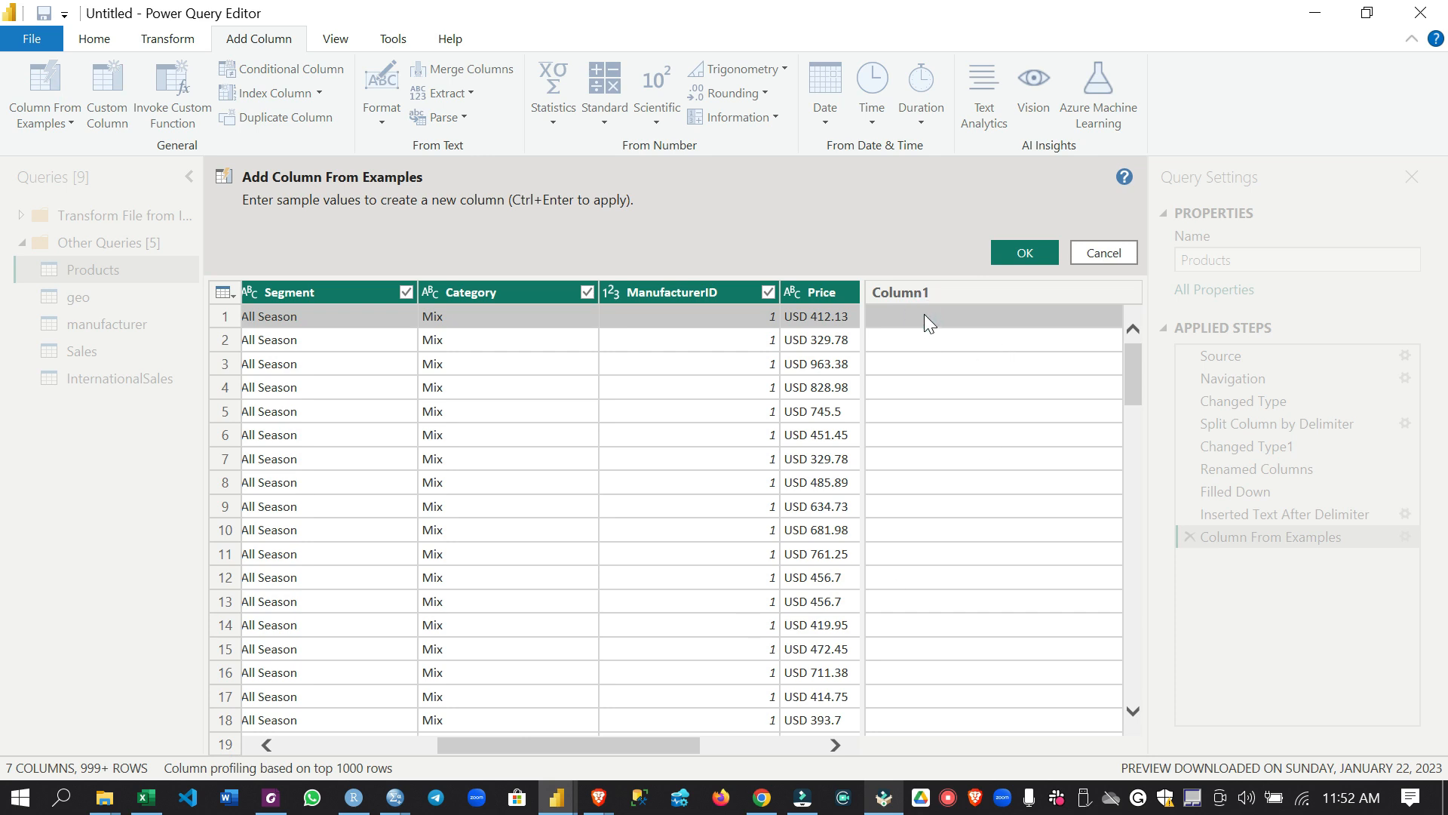
double_click(924, 315)
text(USD)
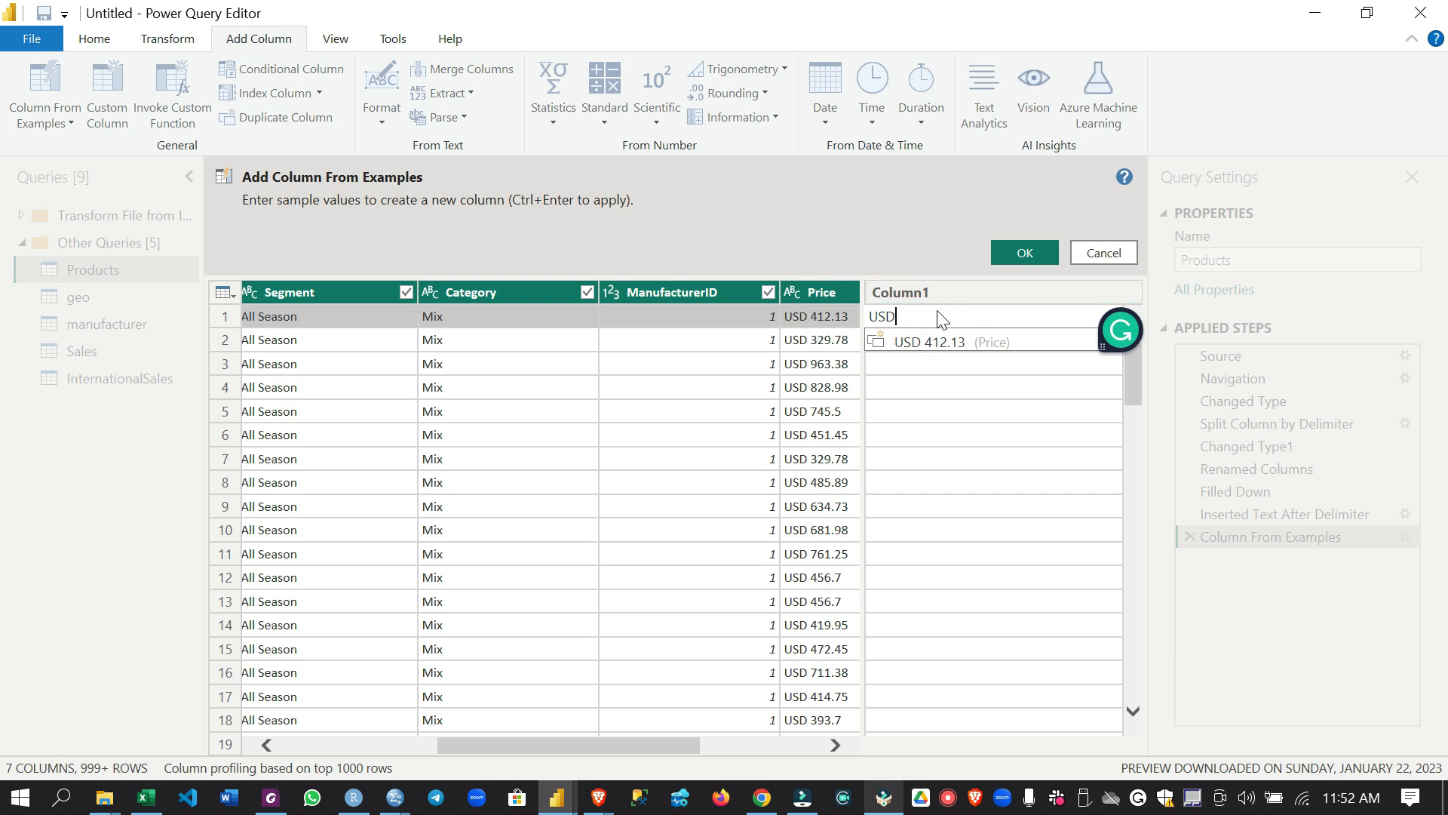
key(Return)
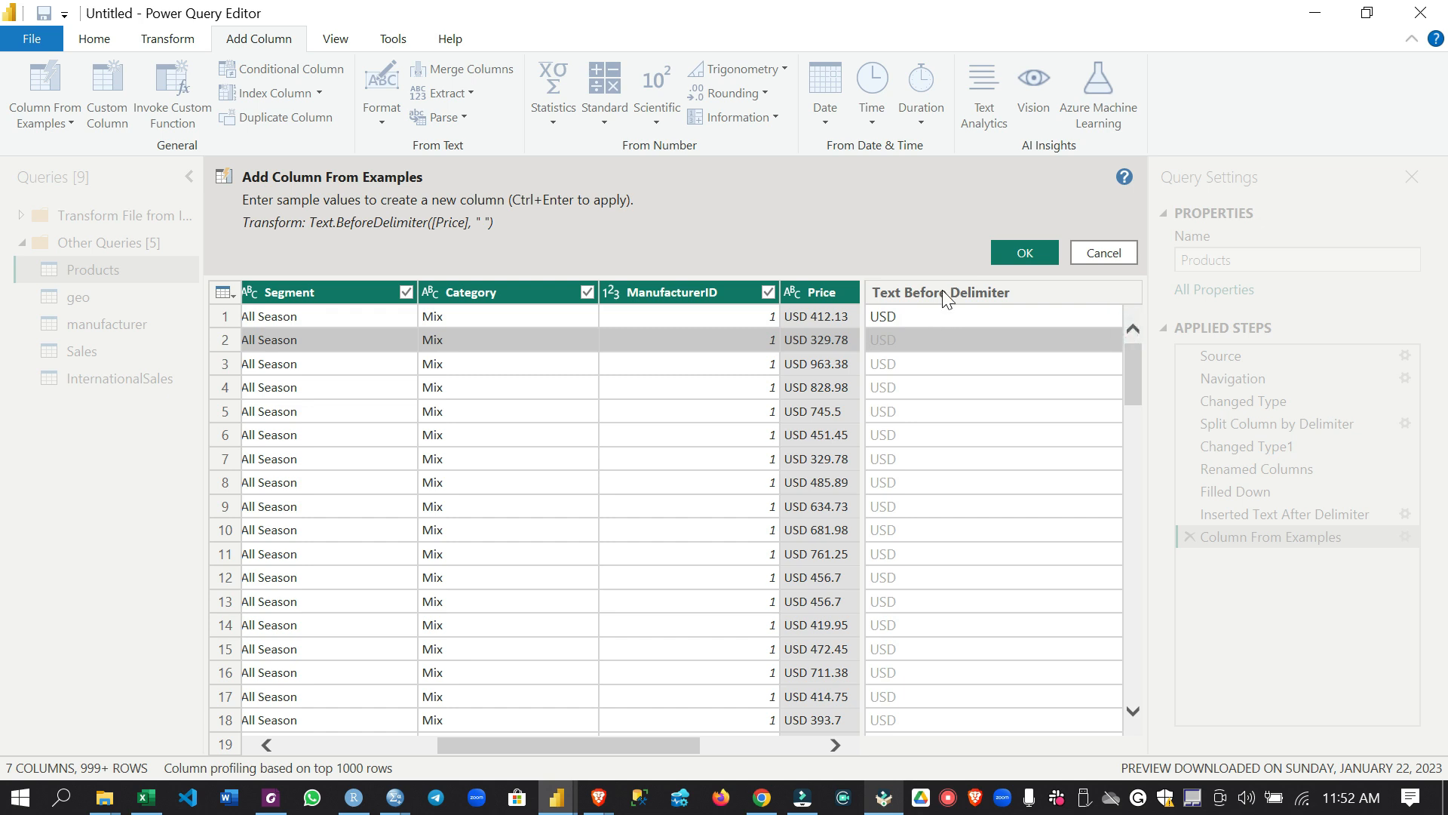
Name the new example-based column Currency and add it to the Products query
double_click(944, 292)
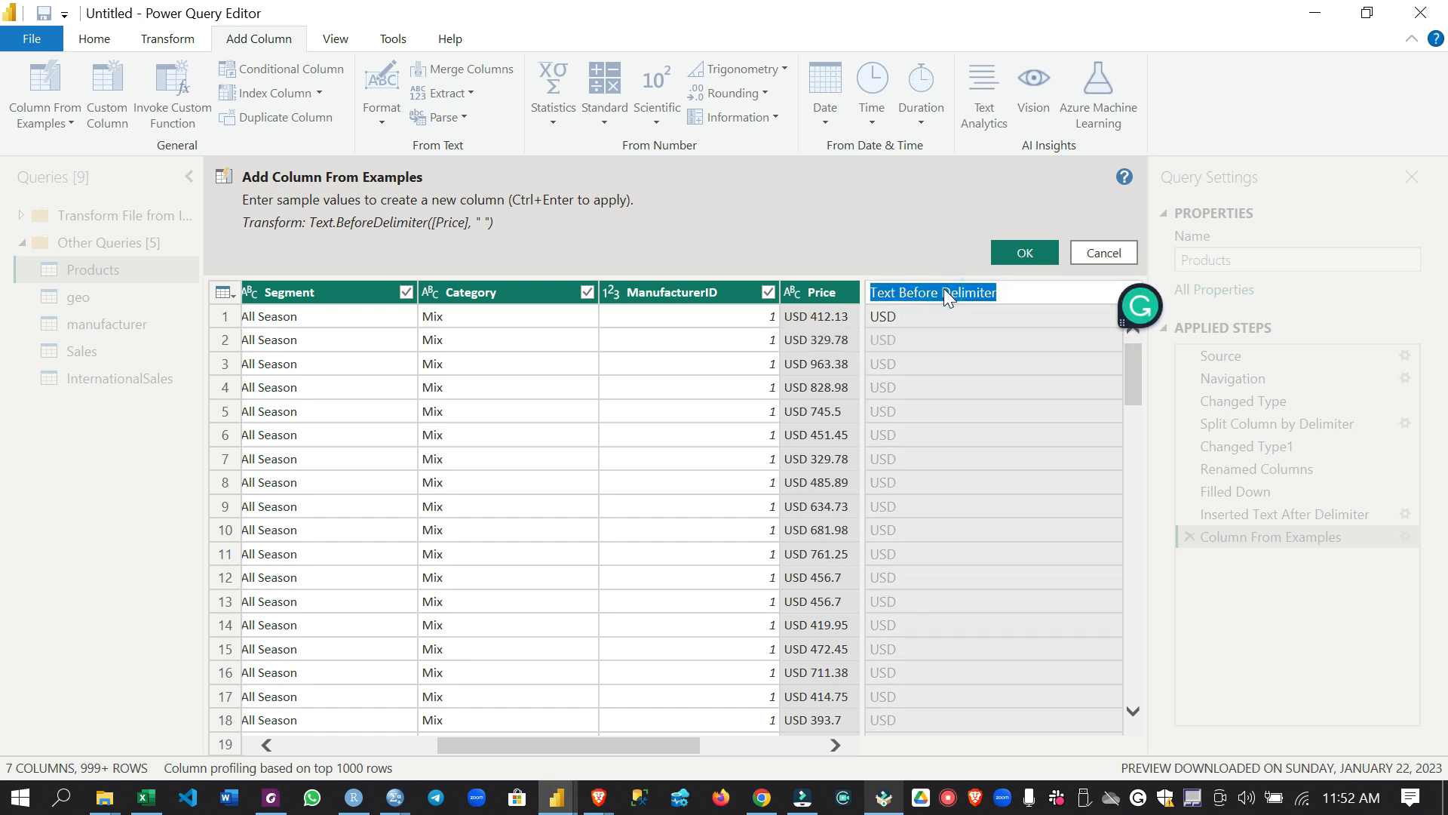
text(Currency)
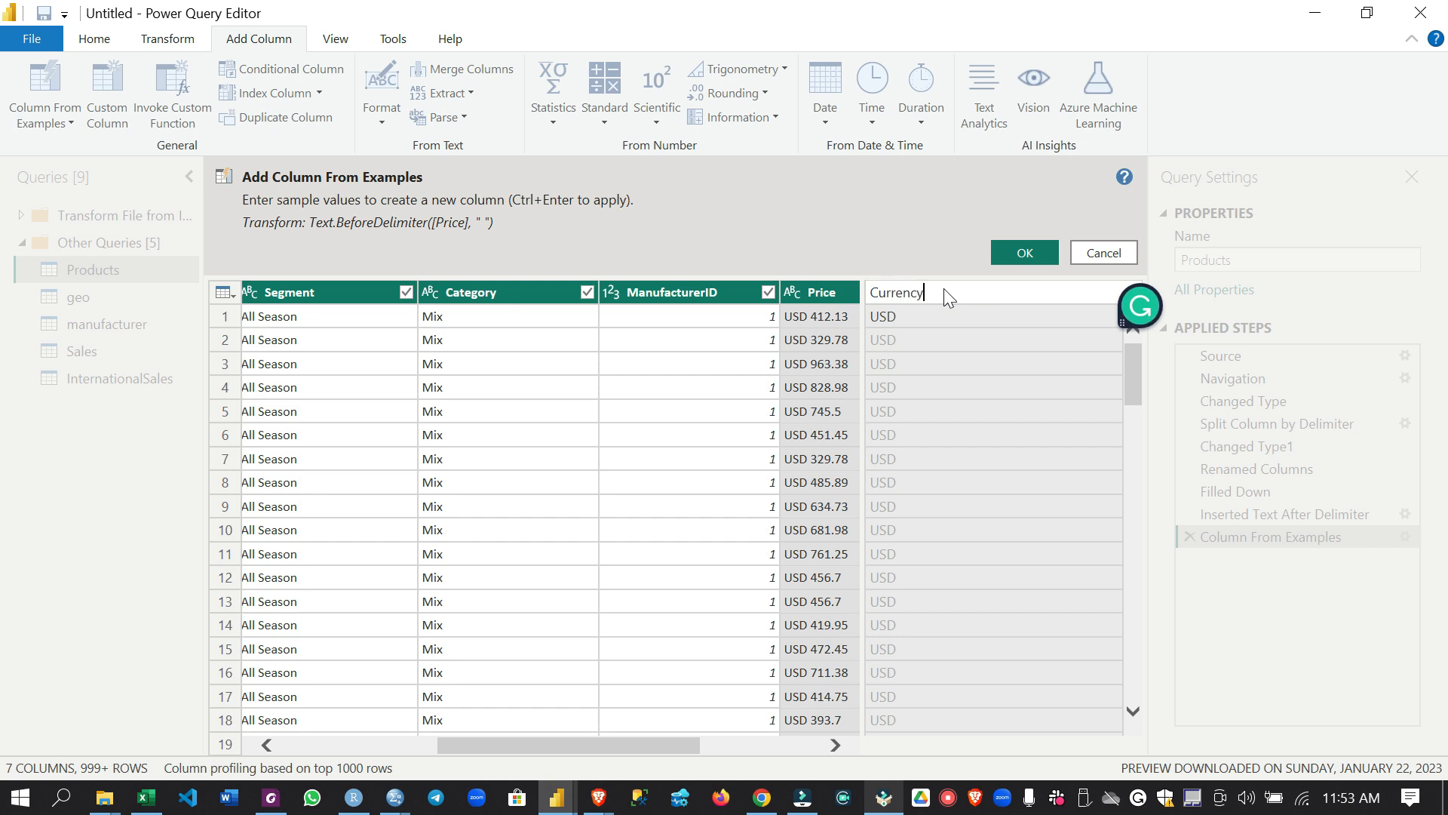
click(1007, 247)
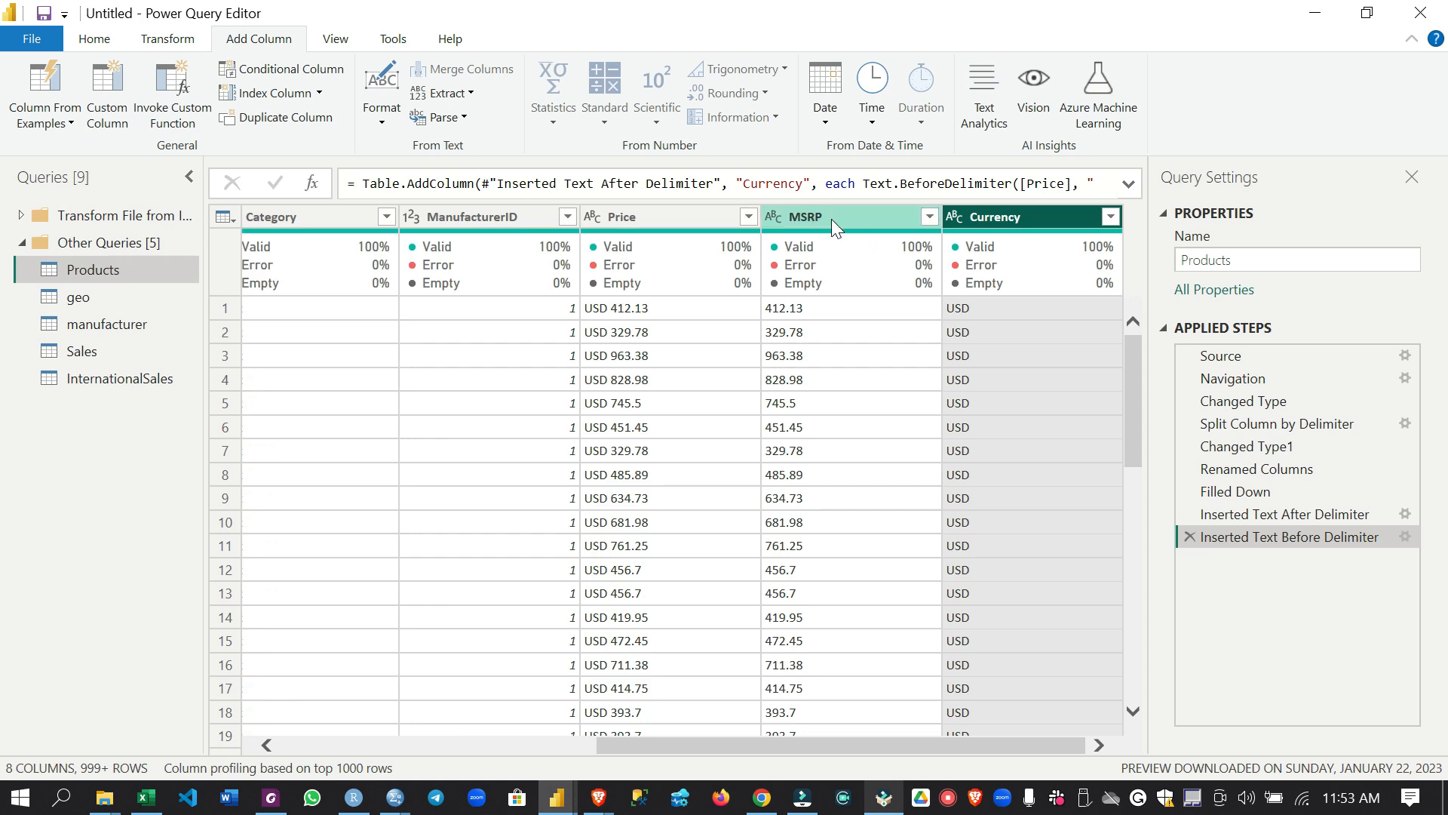
Remove the original Price column that combines the currency and the amount
click(645, 215)
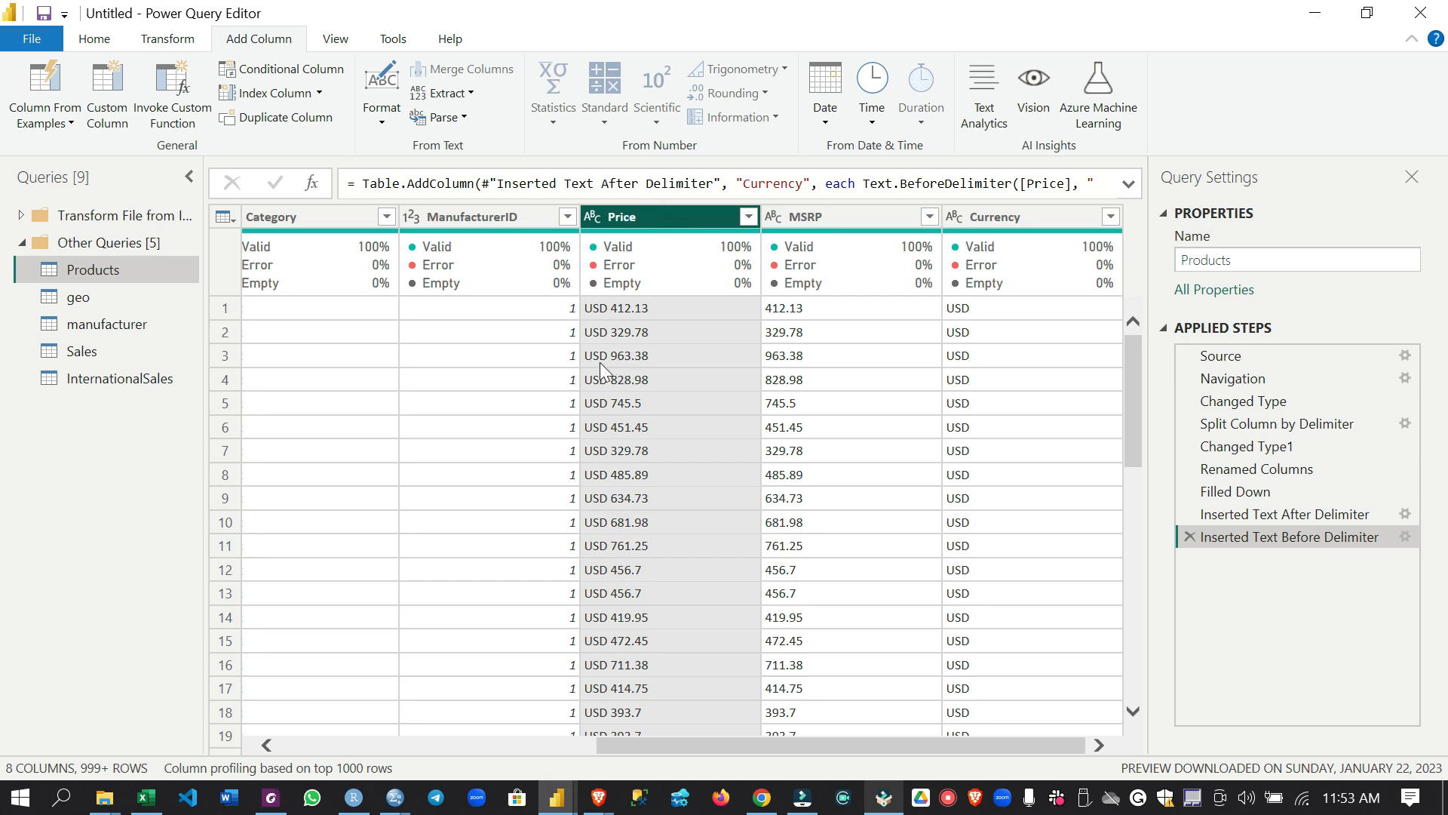
right_click(647, 226)
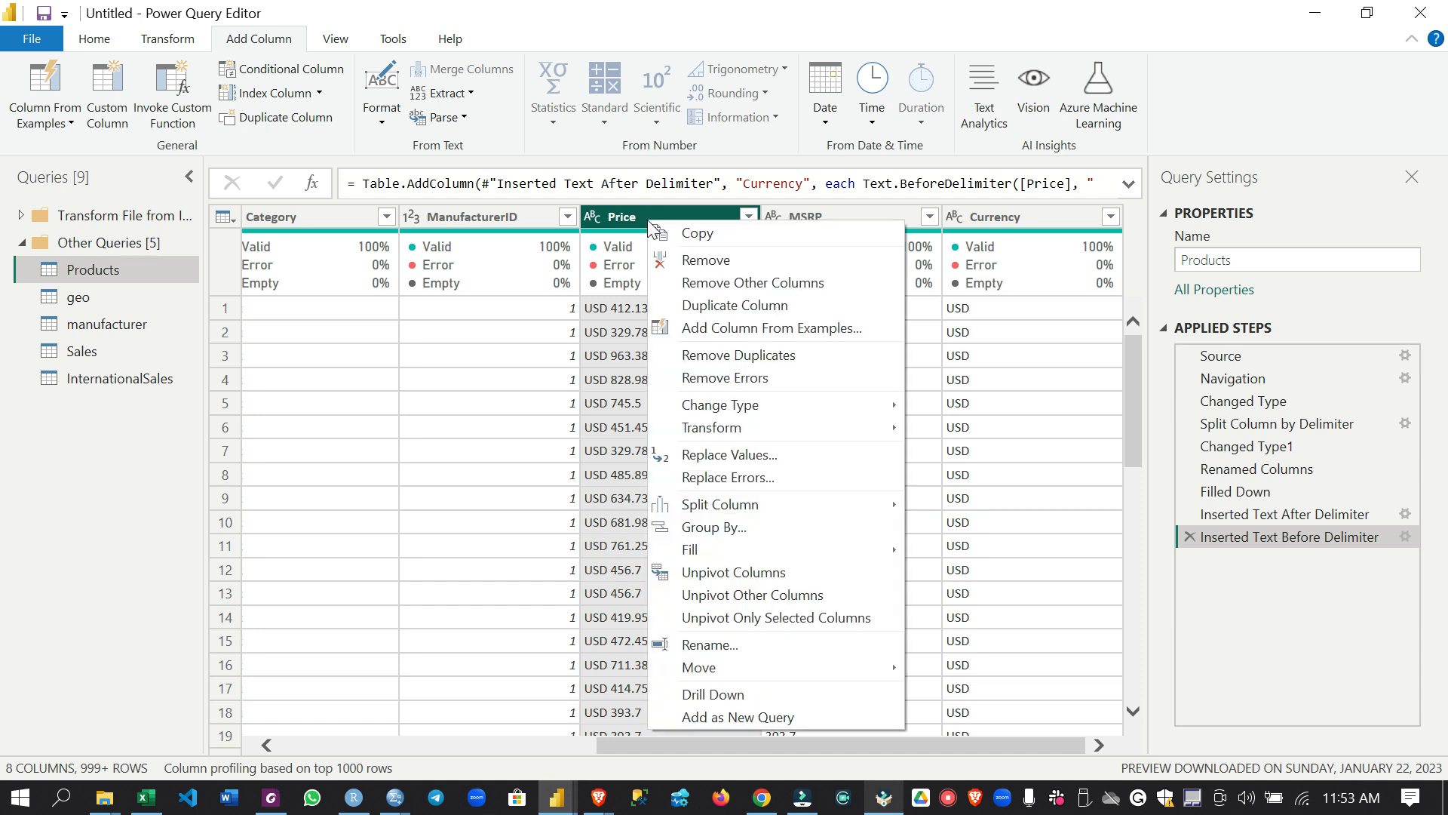
click(702, 262)
Rename the MSRP column as Price
drag(824, 745, 835, 745)
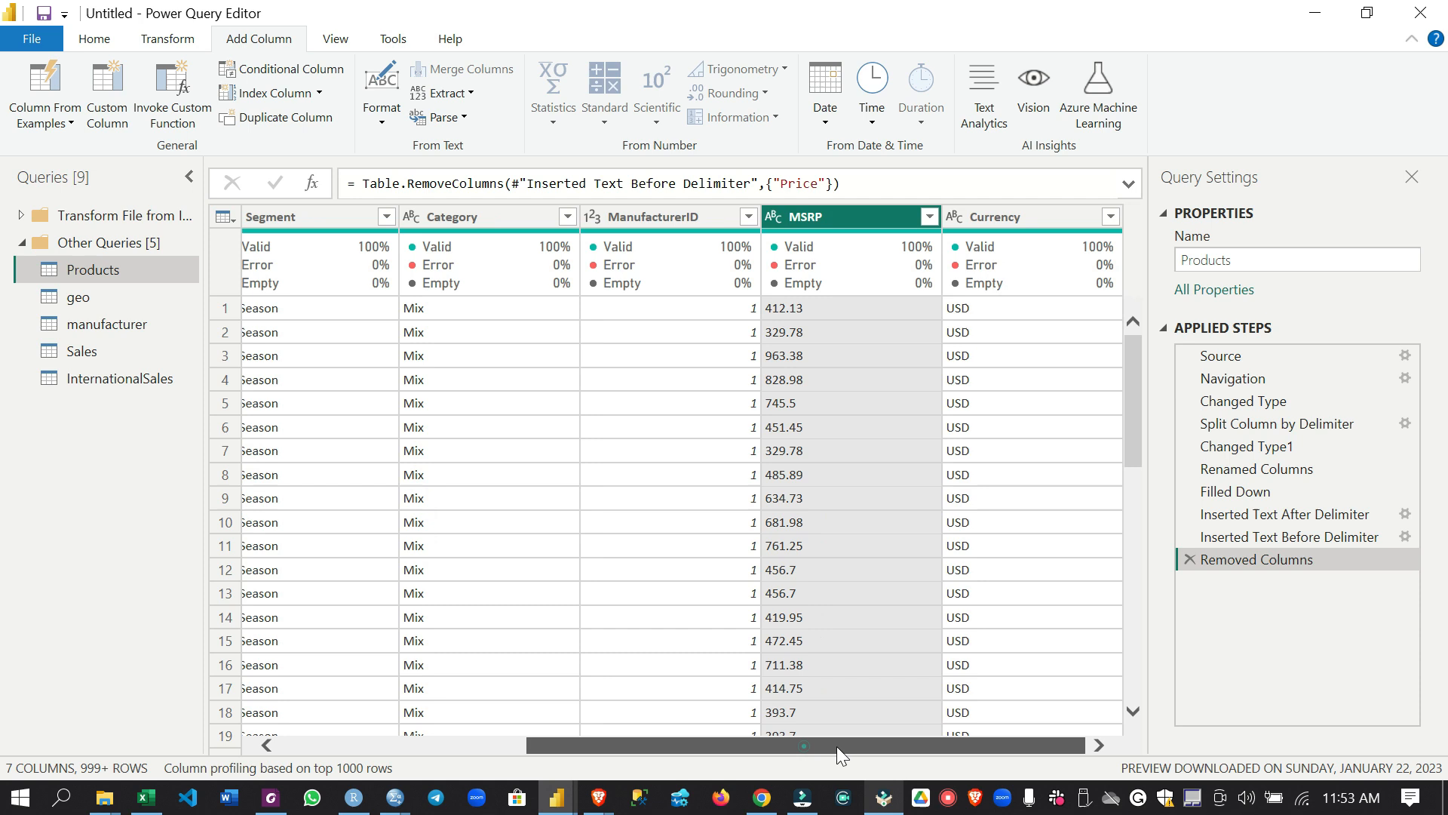
double_click(807, 217)
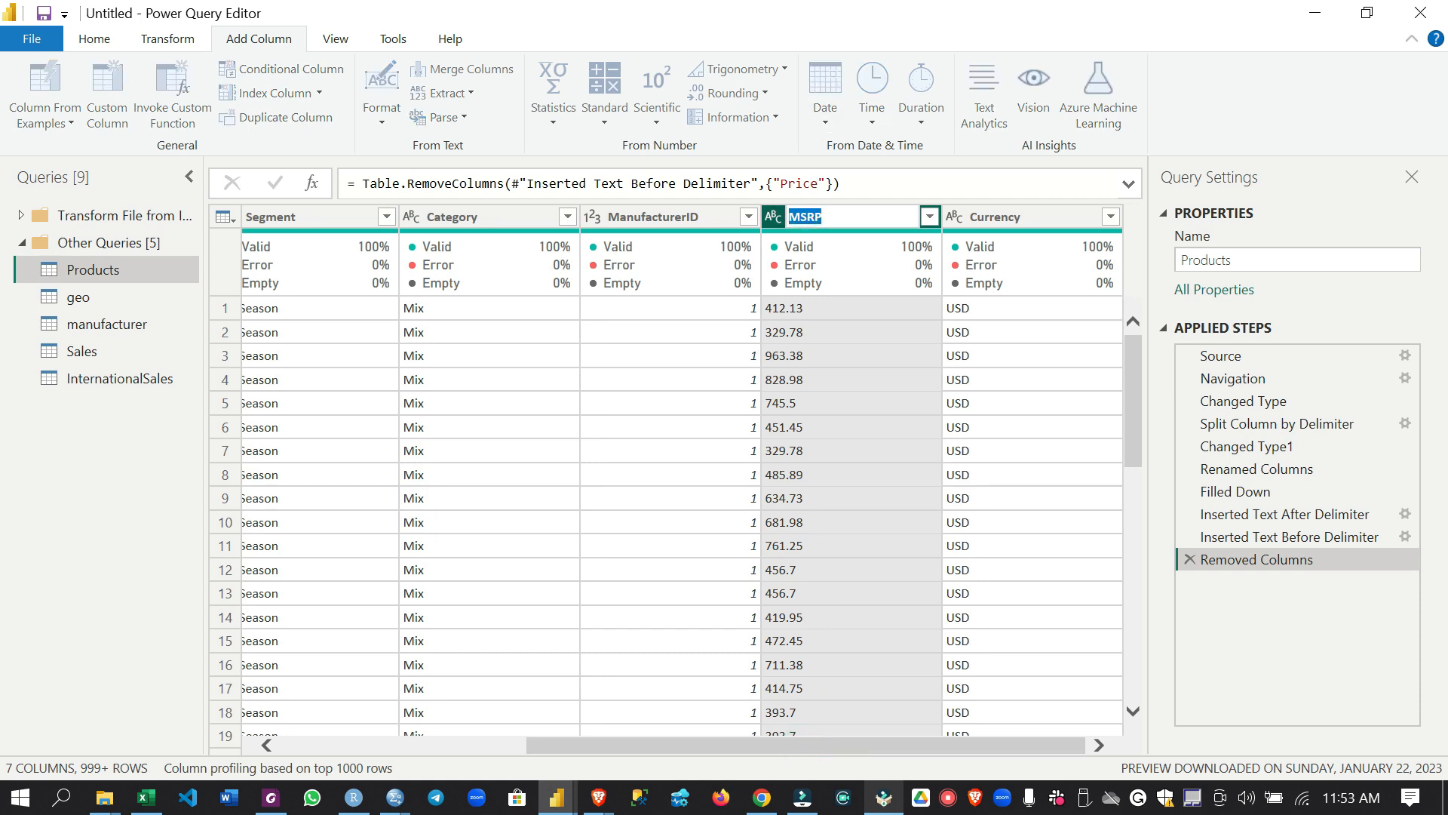
text(Price)
key(Return)
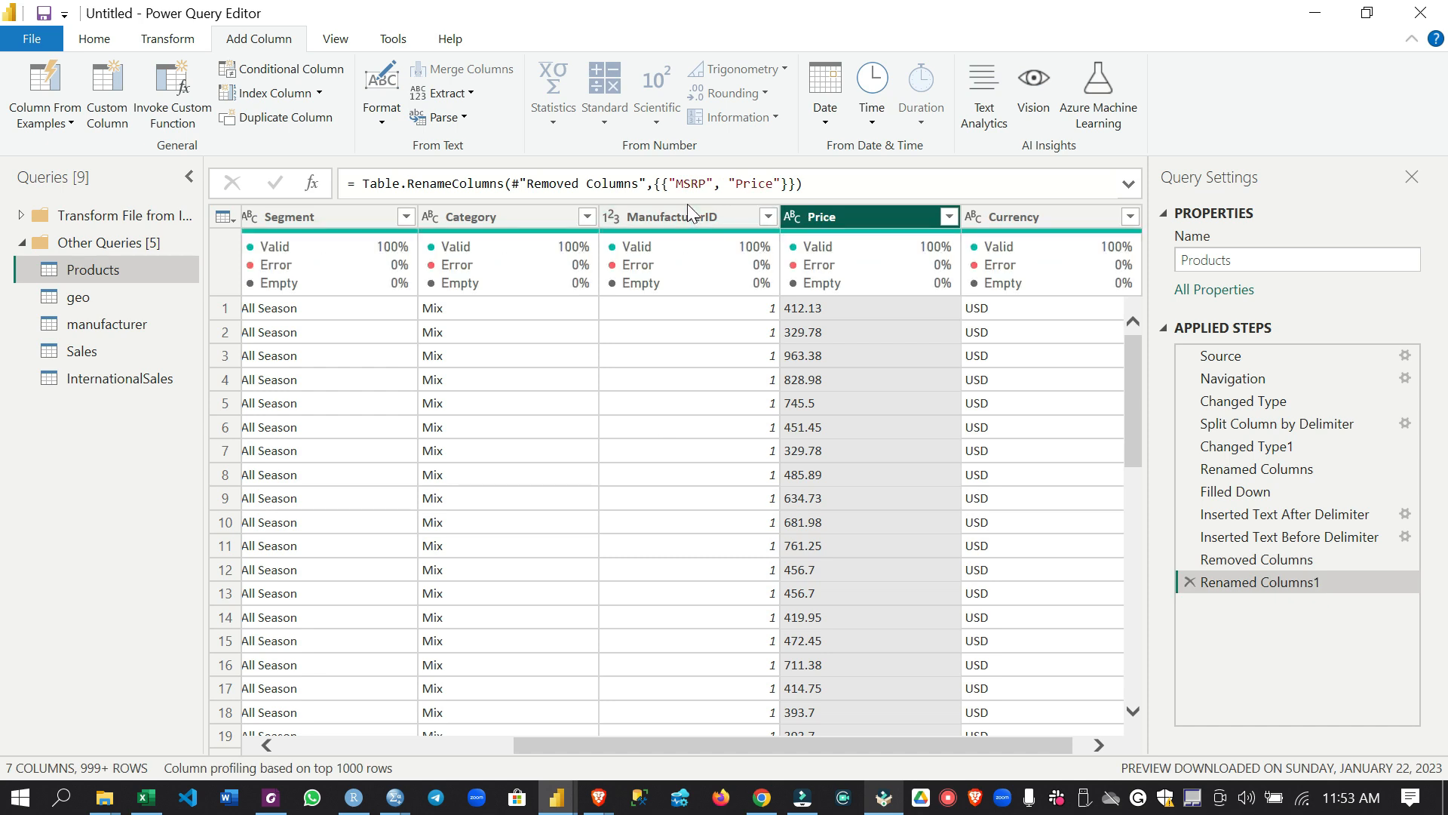
drag(881, 747, 922, 744)
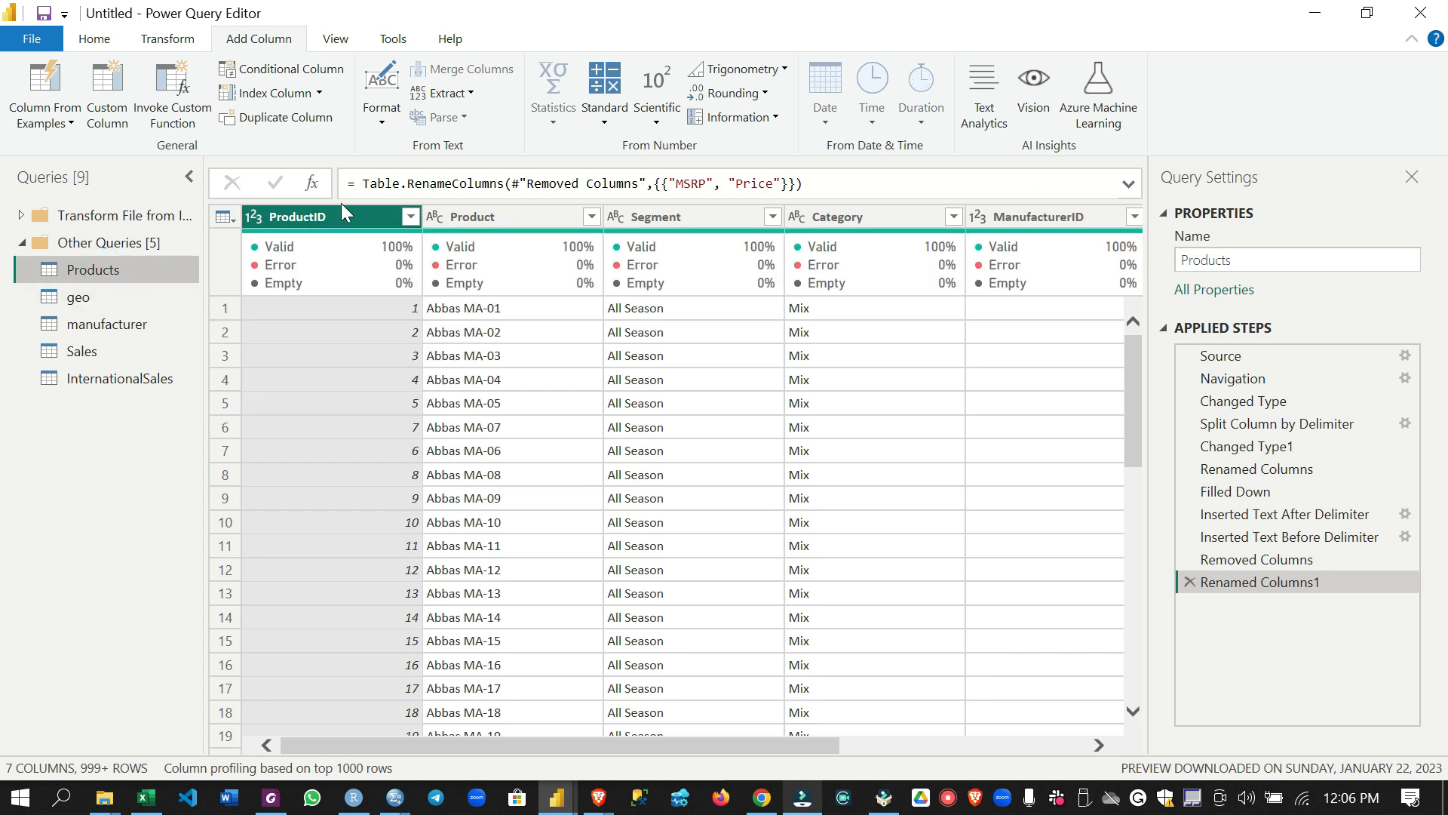
Remove the top 2 rows from the geo query and use the first remaining row as the column headers
click(187, 297)
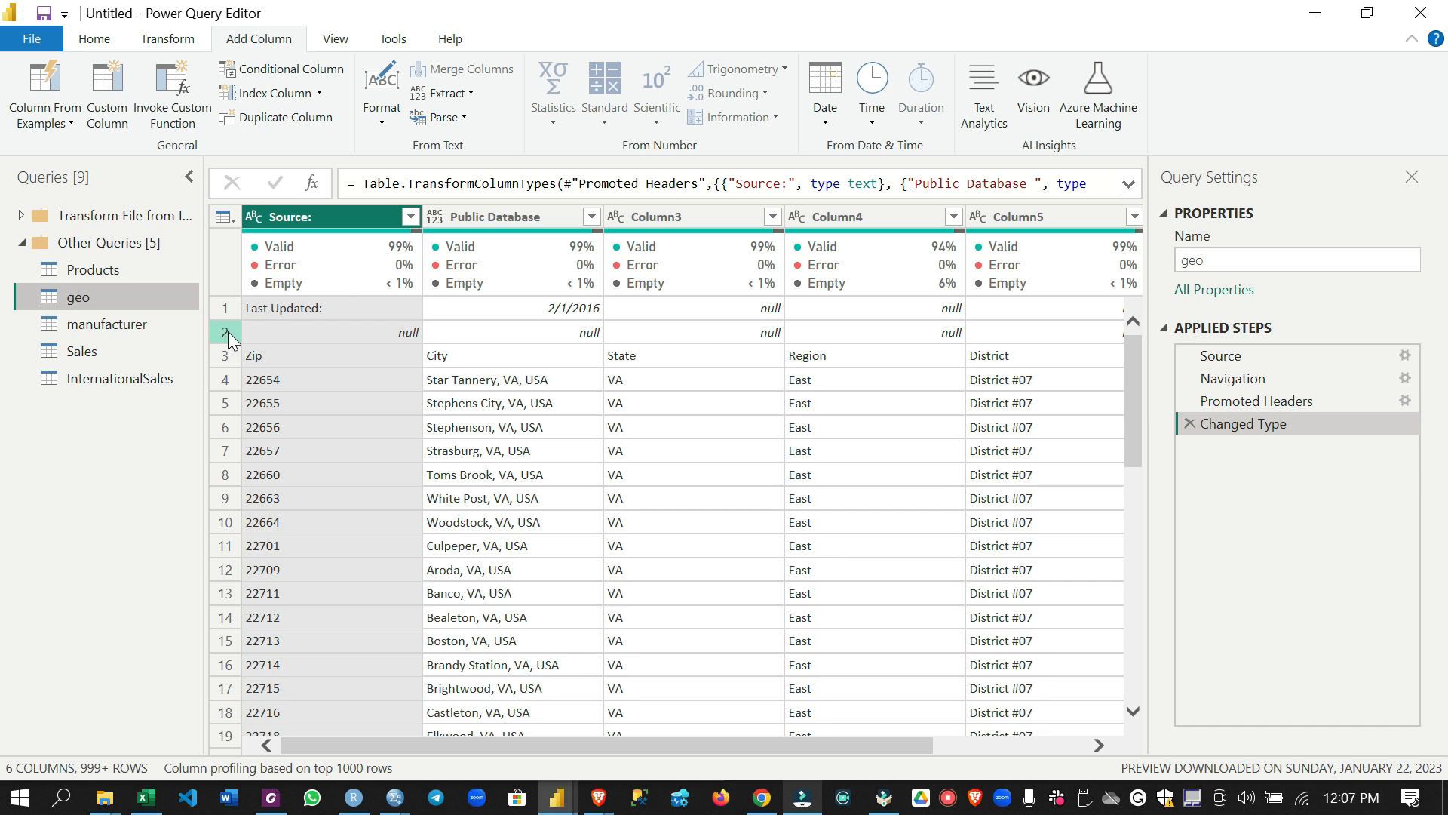
click(118, 39)
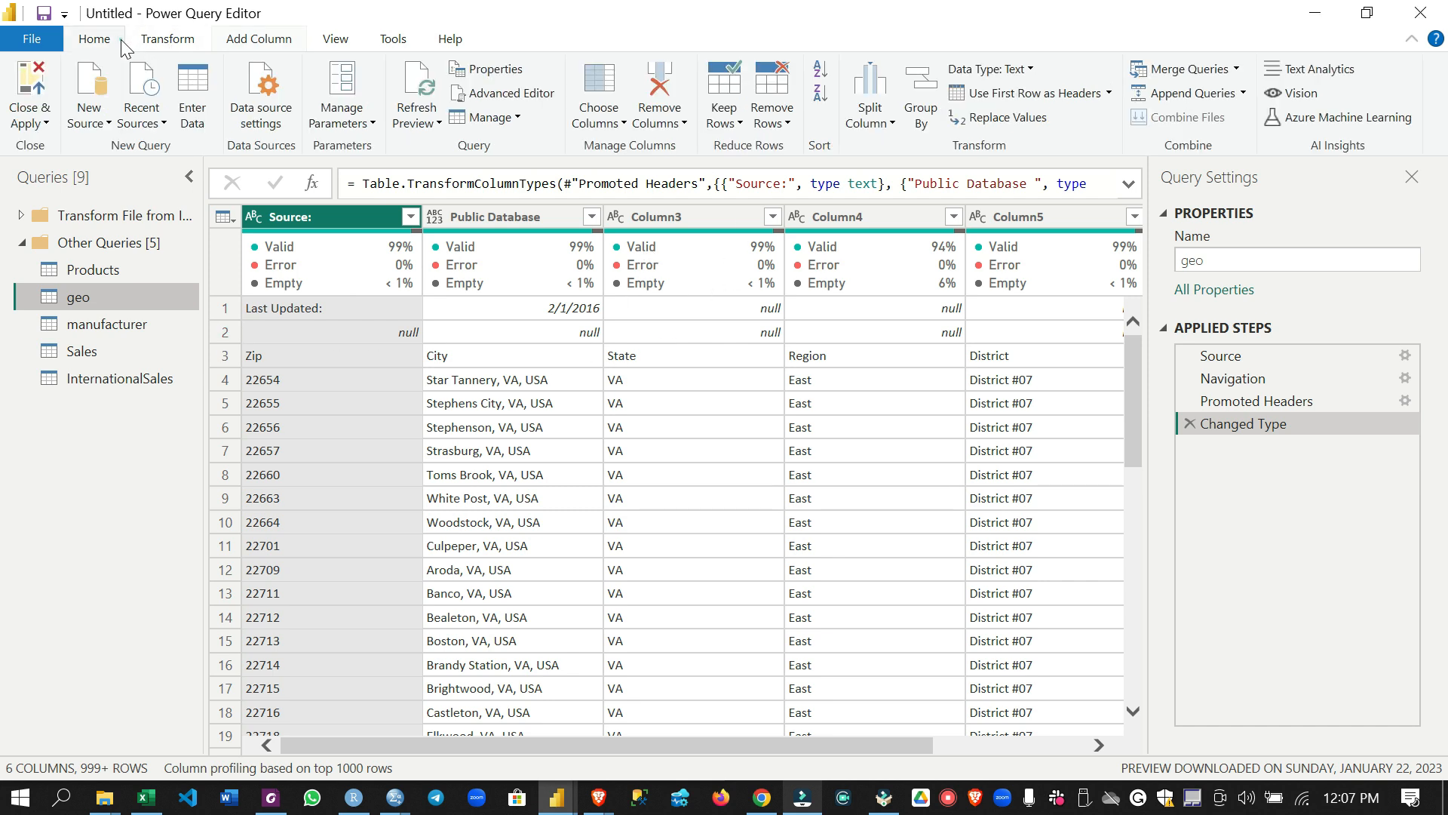
click(782, 121)
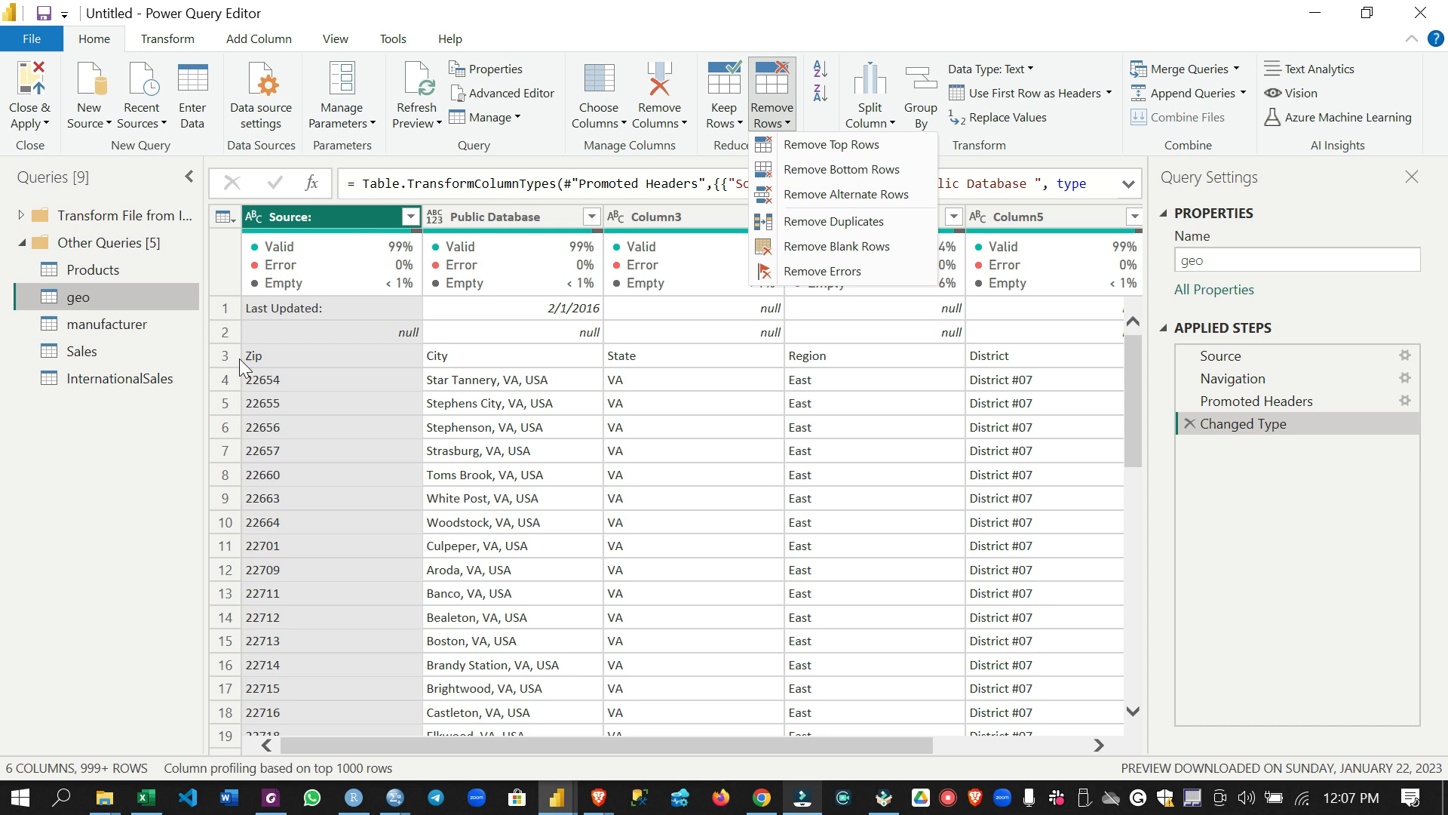
click(830, 146)
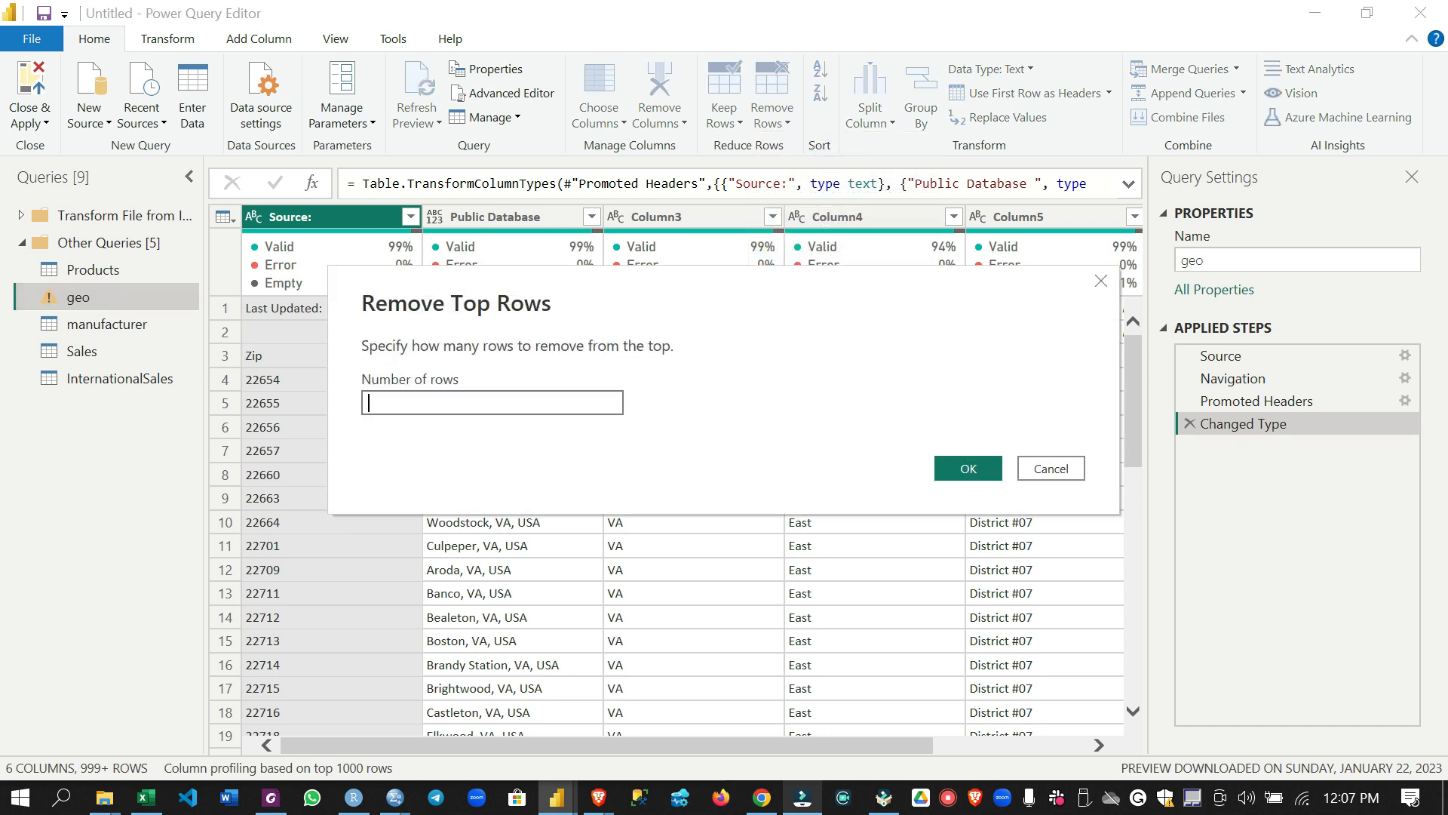
click(973, 469)
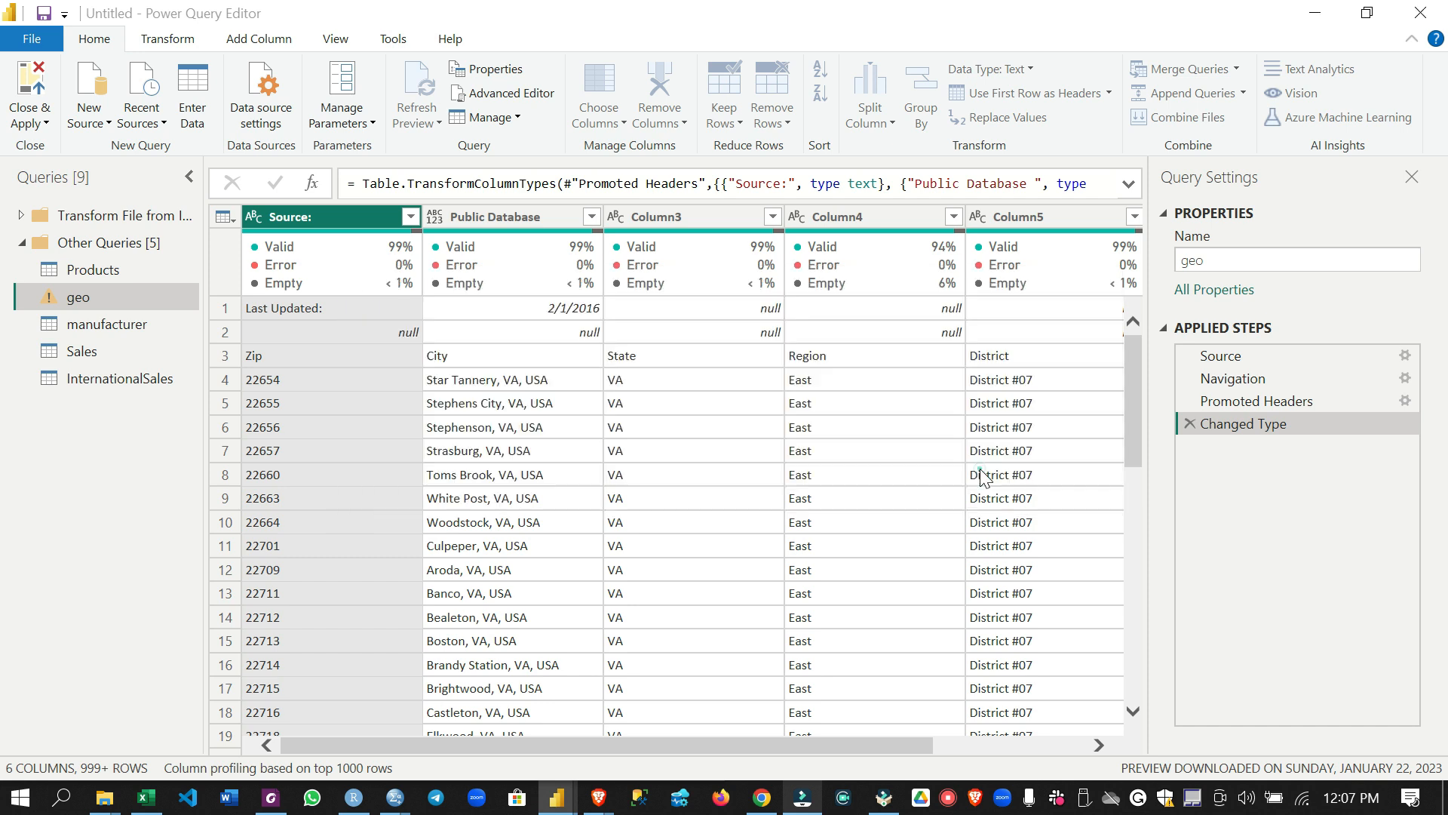
click(224, 314)
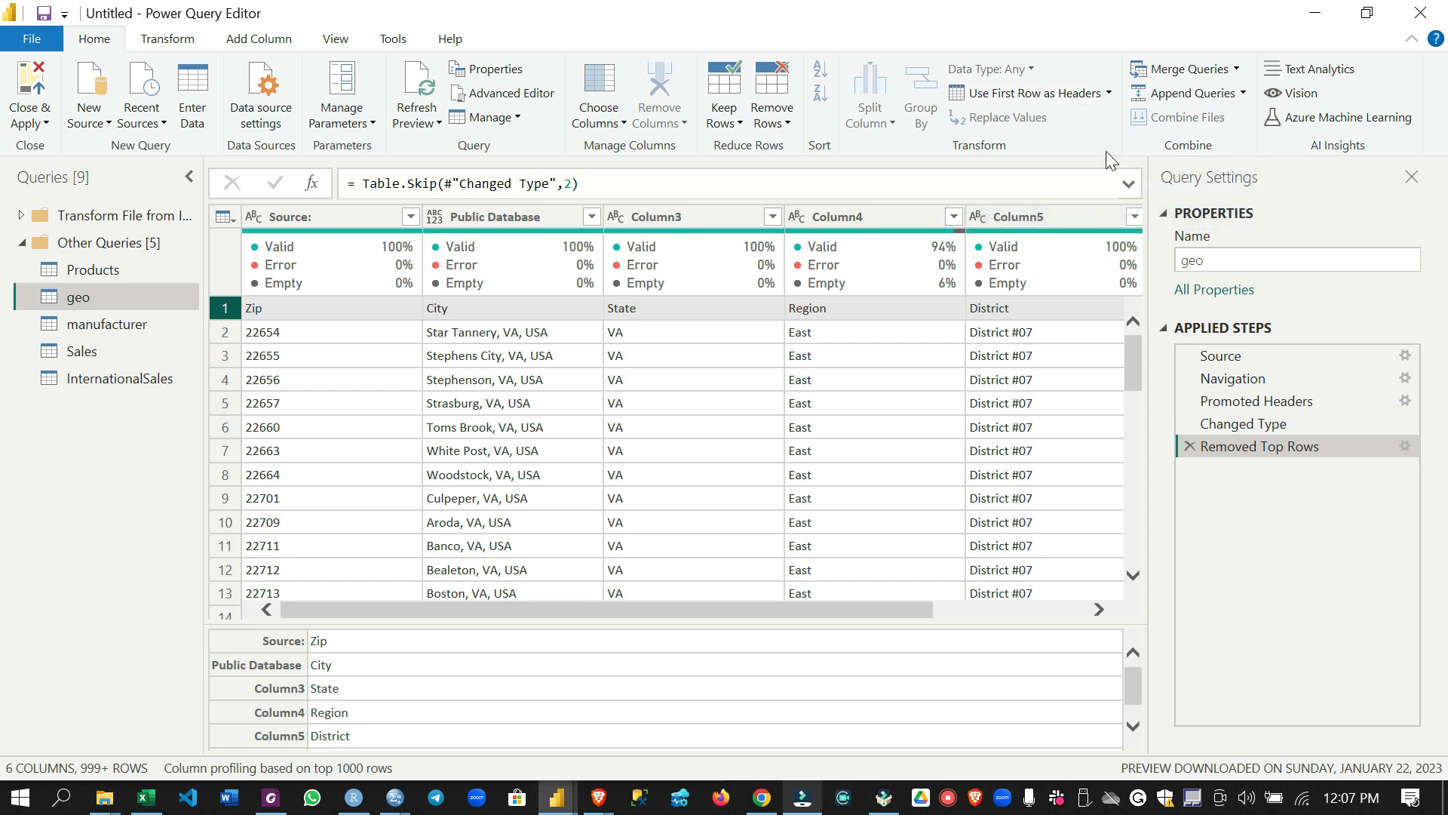
click(994, 102)
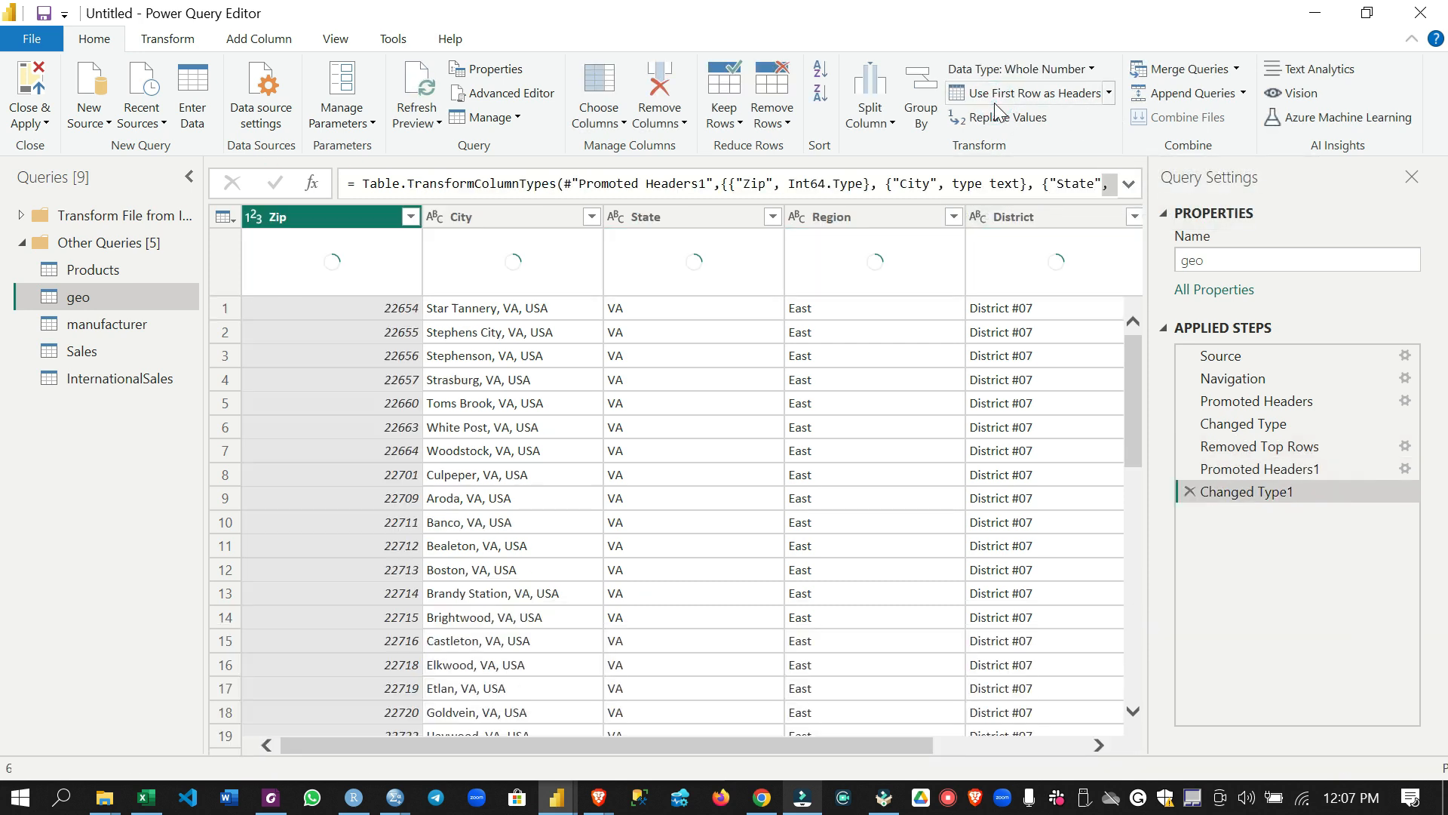
Change the Zip column's data type to Text, replacing the current type conversion
click(292, 220)
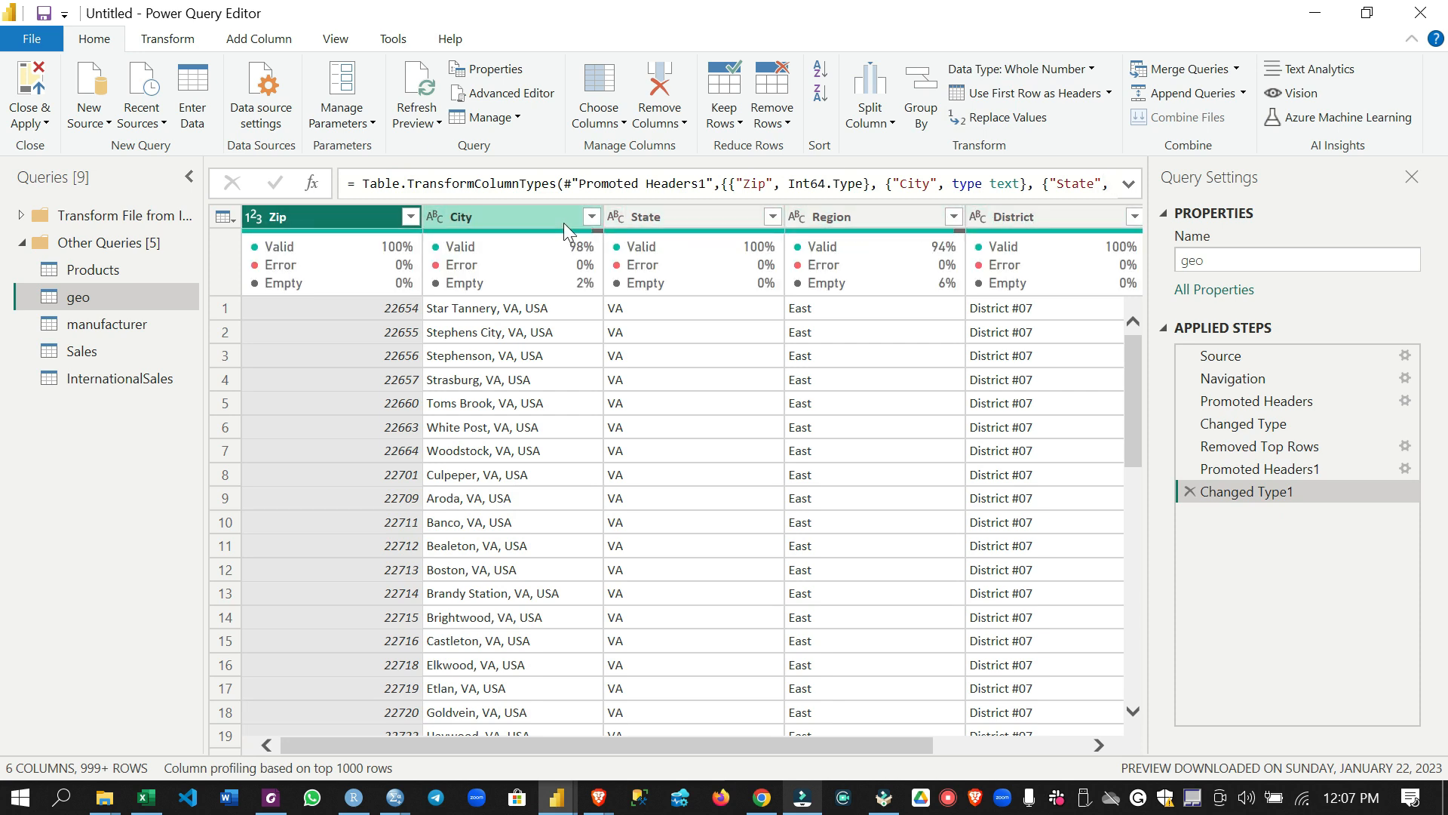
mouse_move(297, 229)
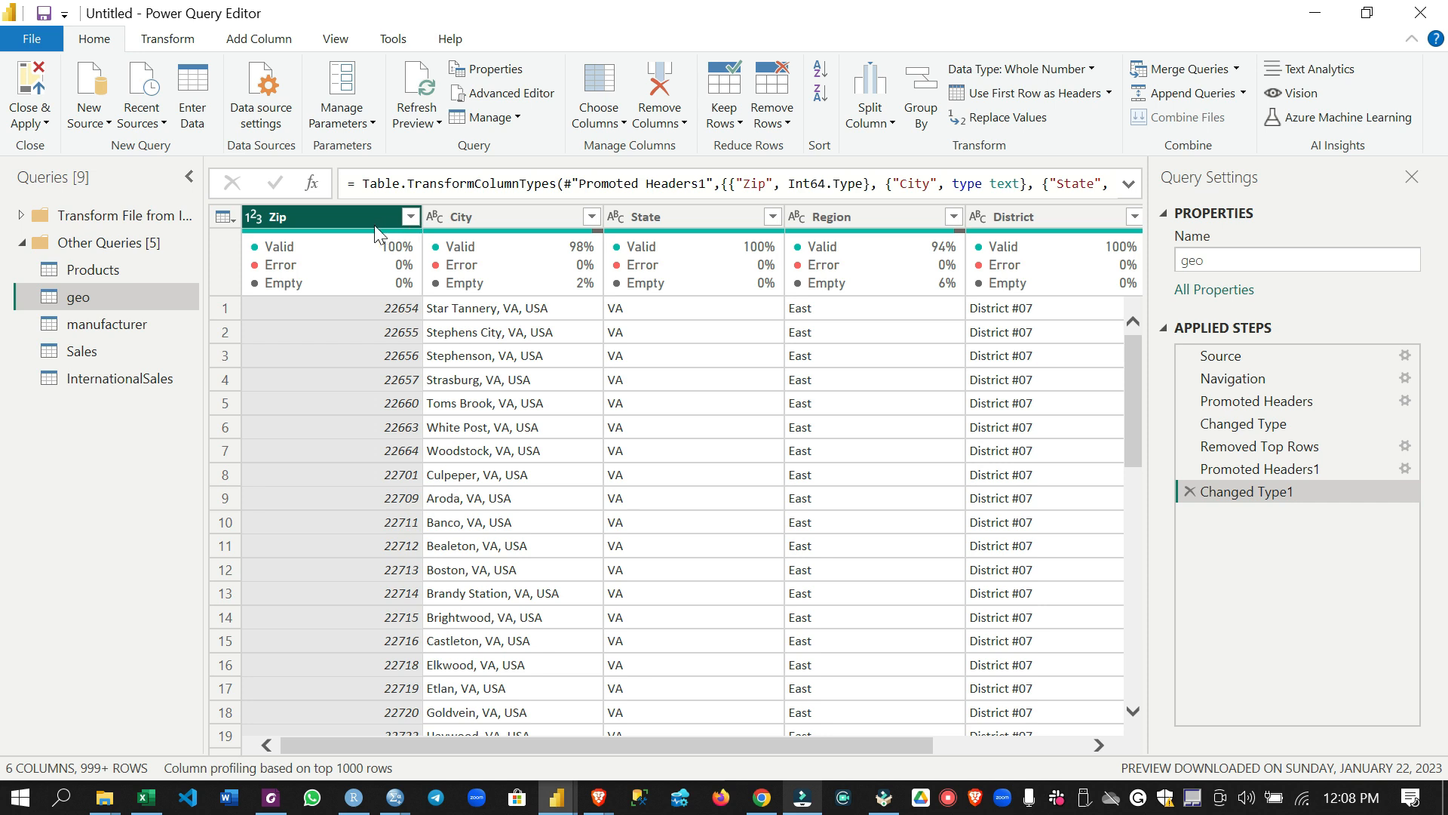
click(259, 220)
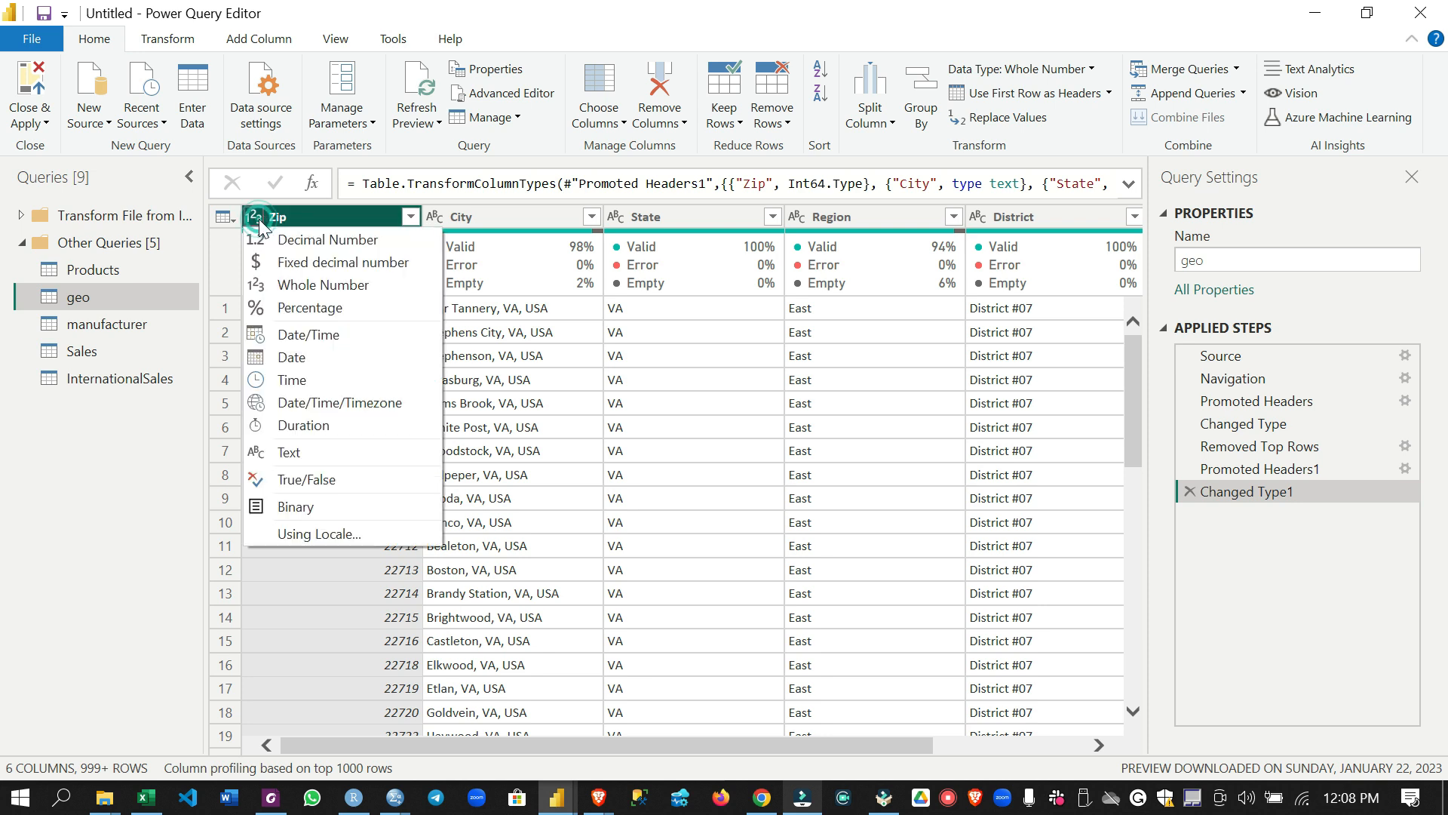
click(333, 446)
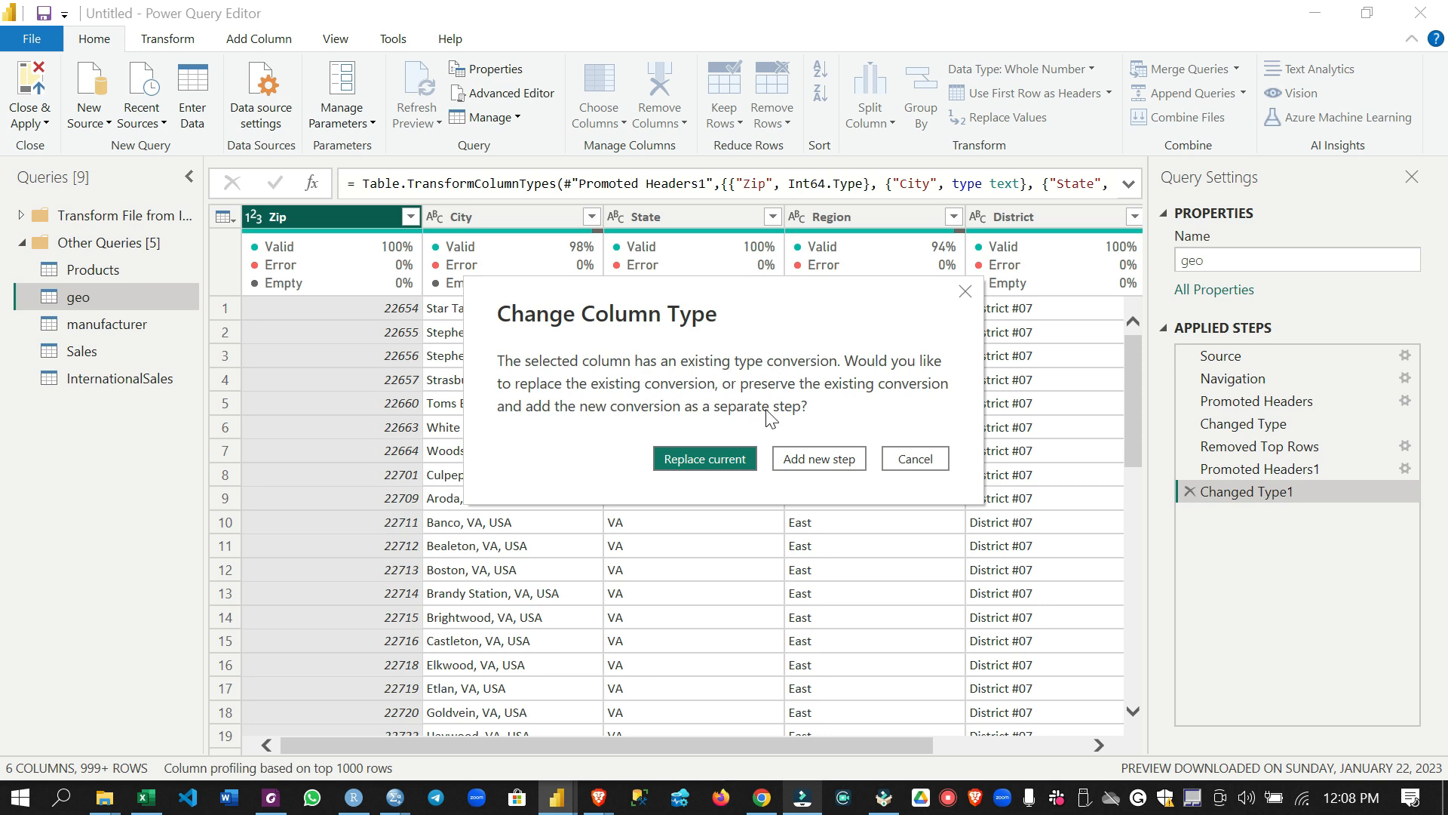
click(705, 458)
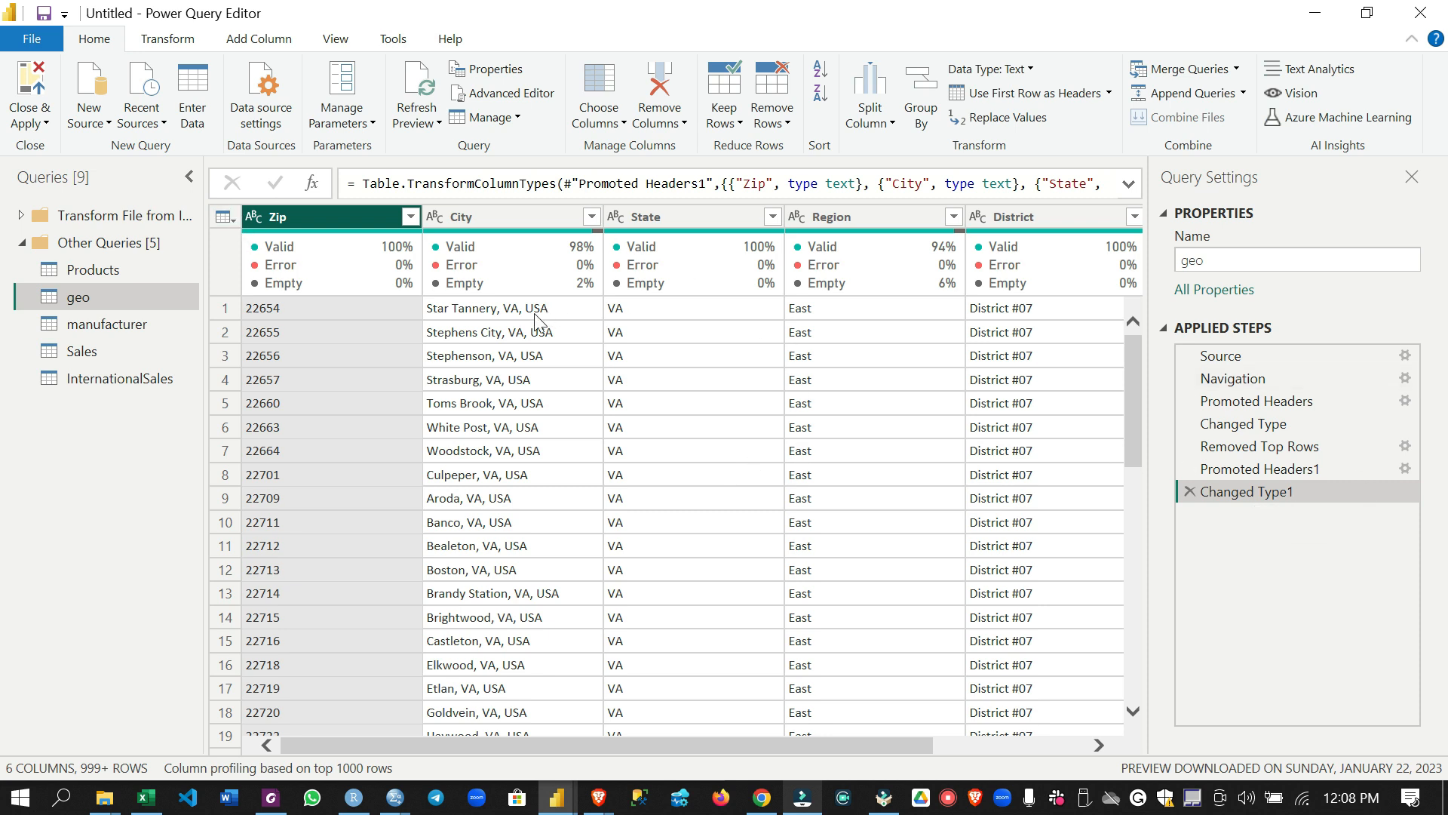
Examine the data types and column quality of the City, State, Region, District and Country columns
click(509, 214)
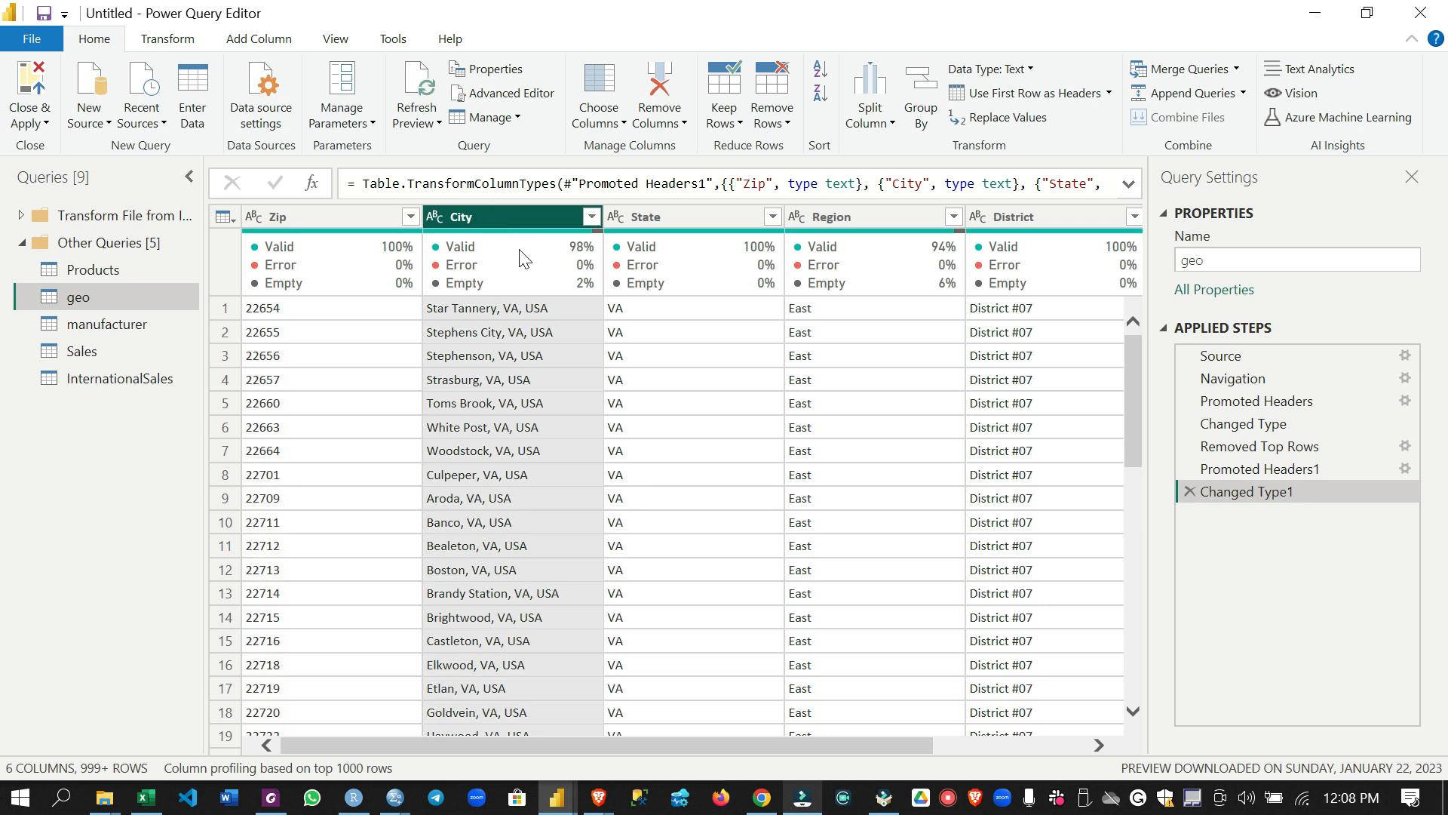
mouse_move(700, 288)
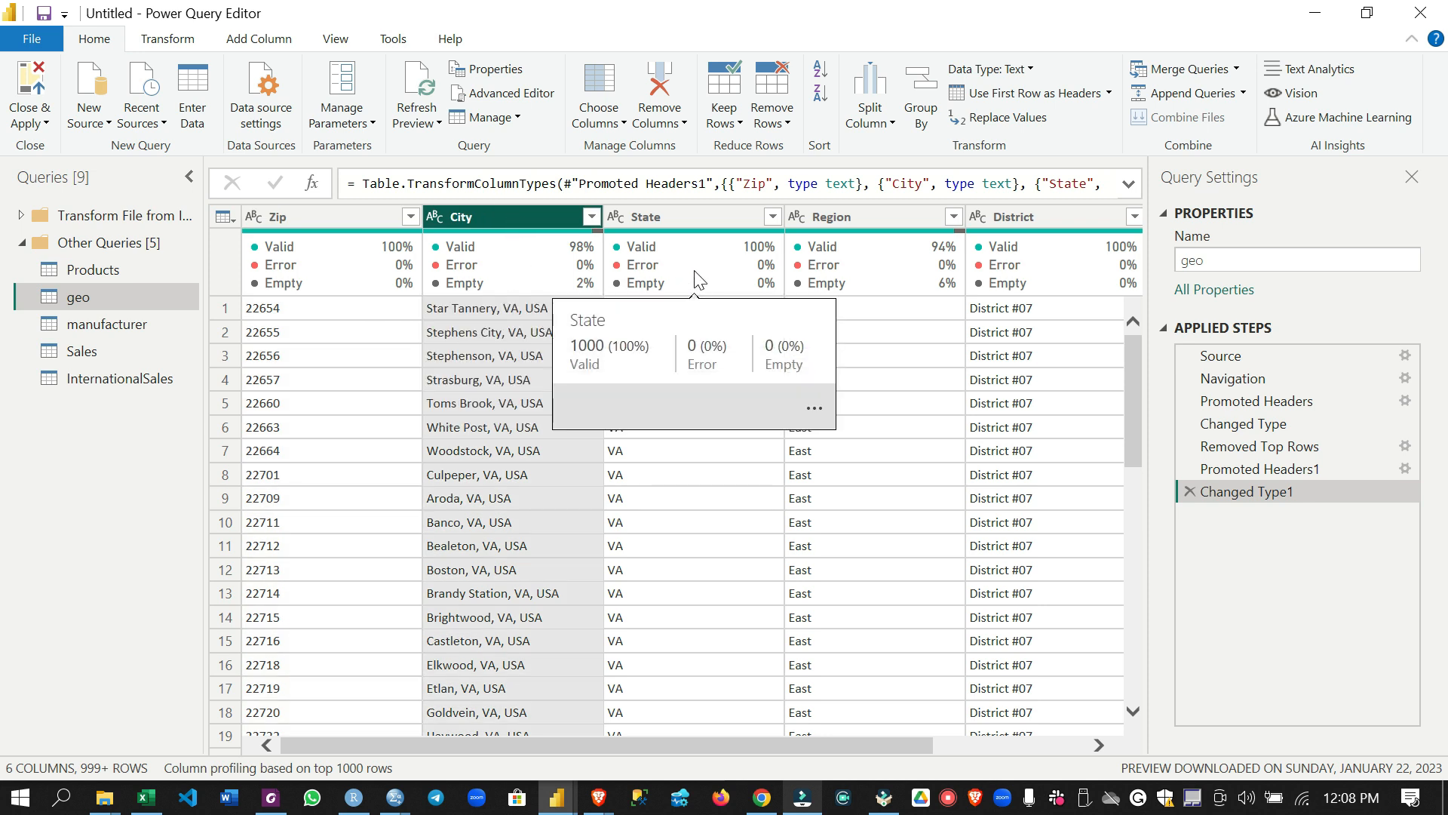
click(666, 215)
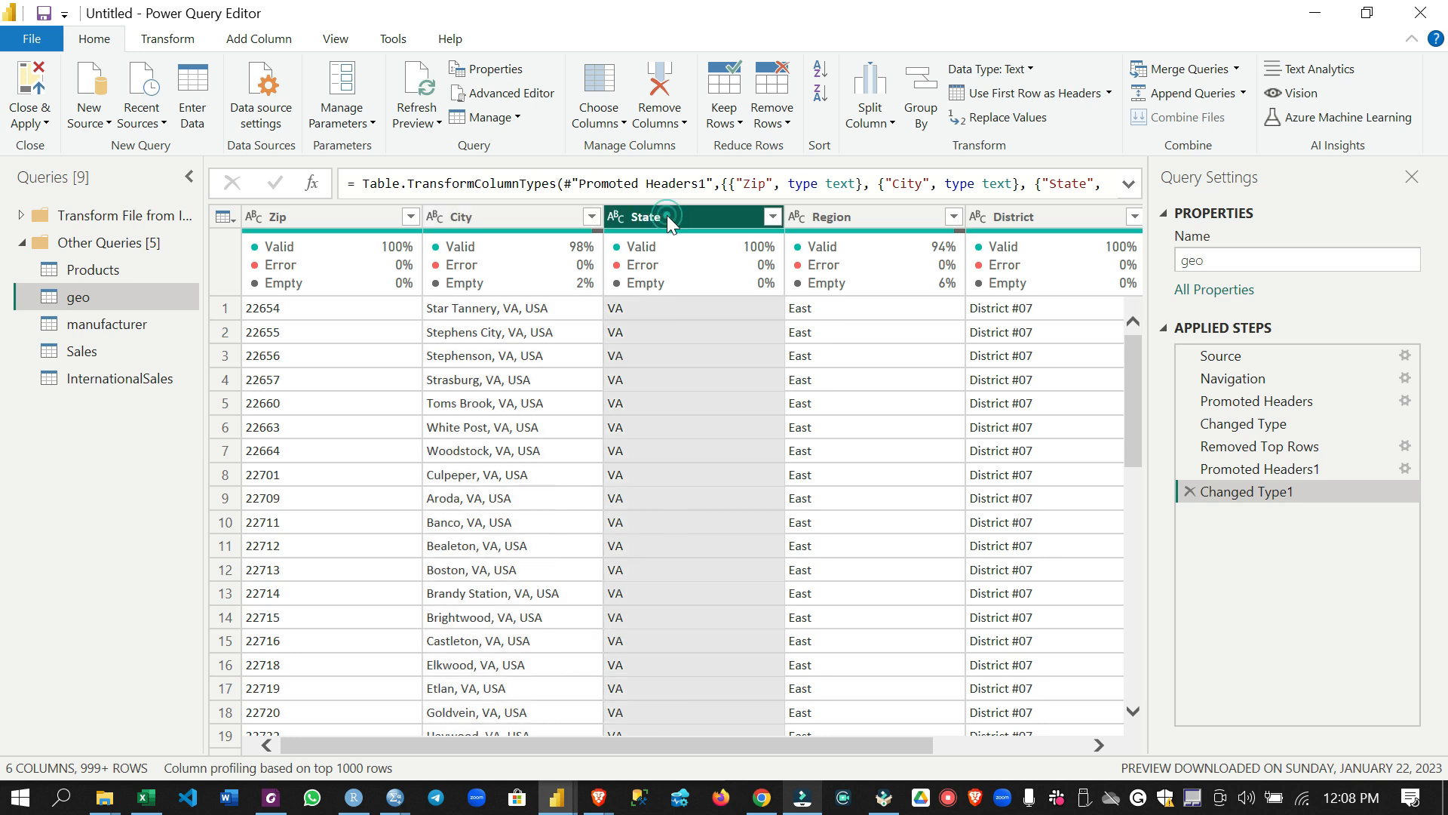
click(861, 210)
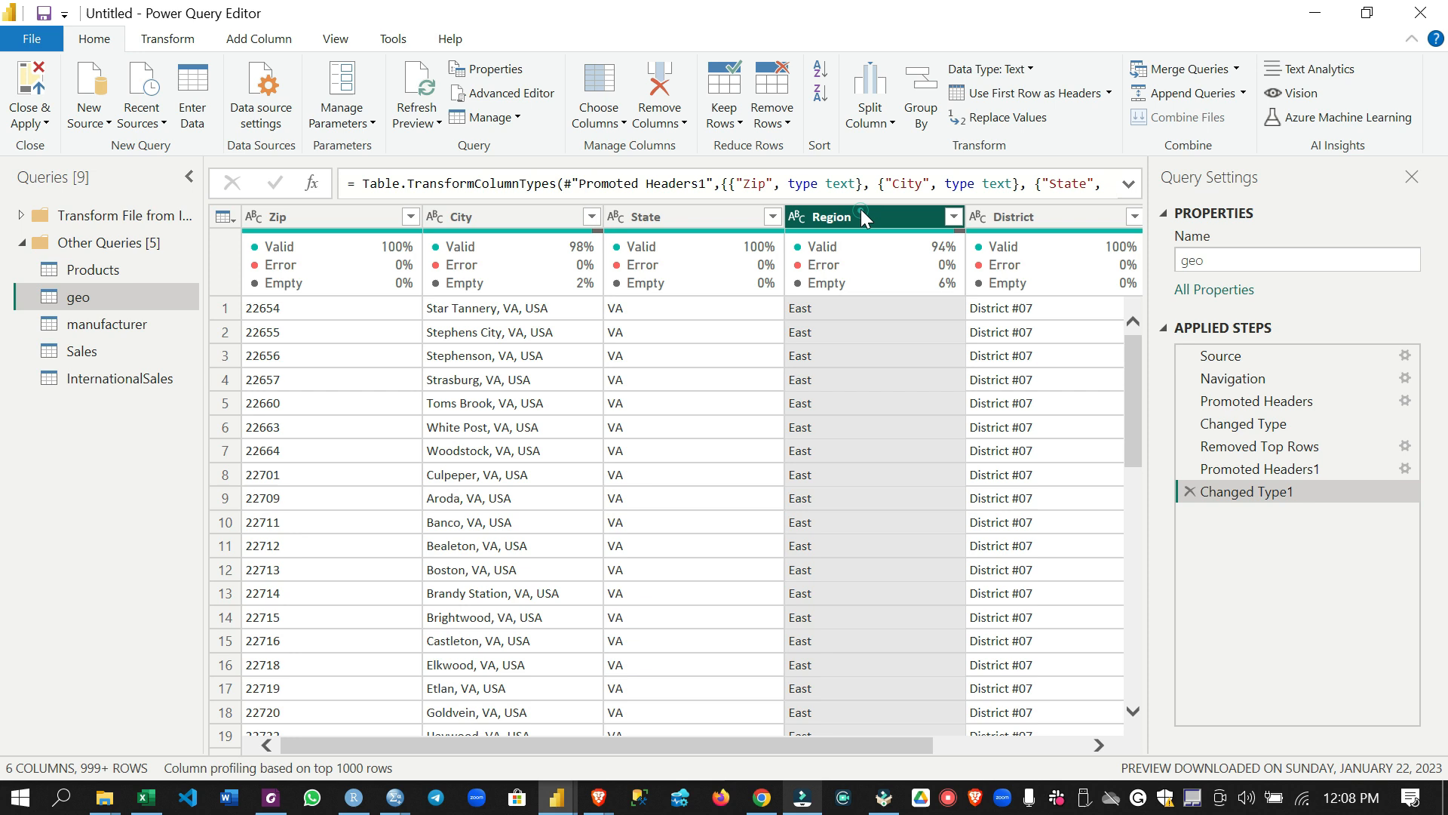
drag(864, 736, 1021, 749)
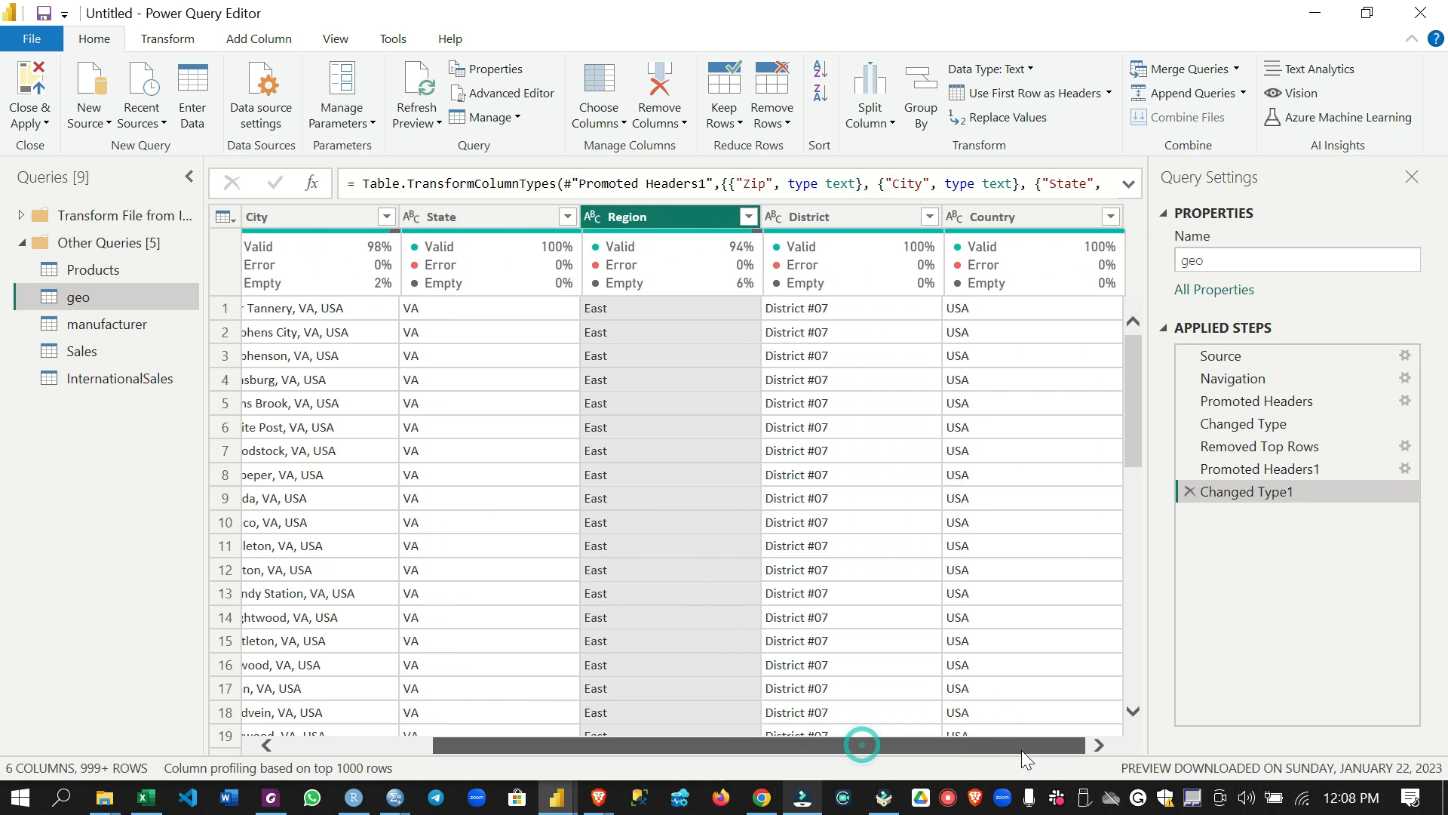
click(810, 220)
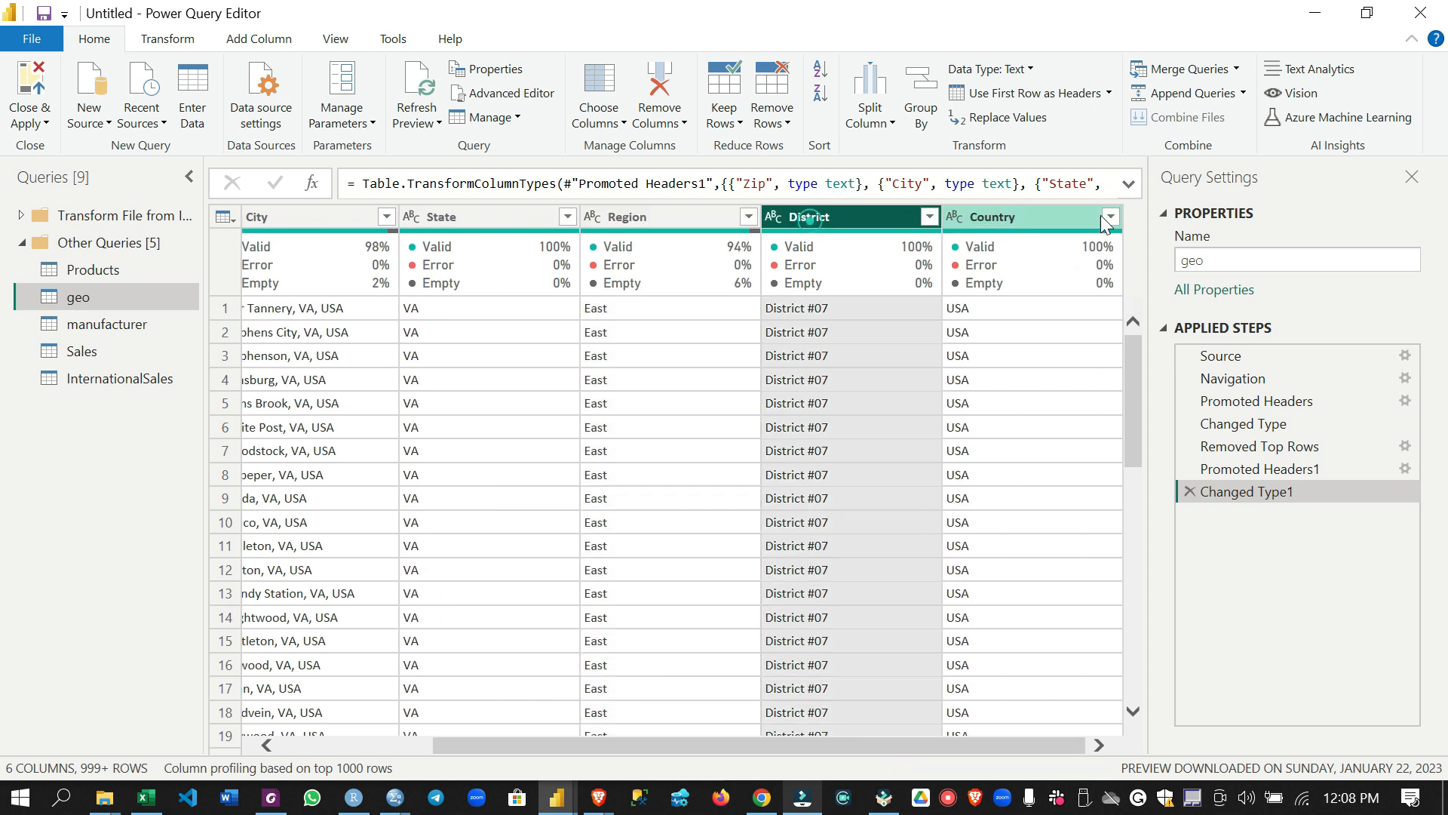
click(1056, 219)
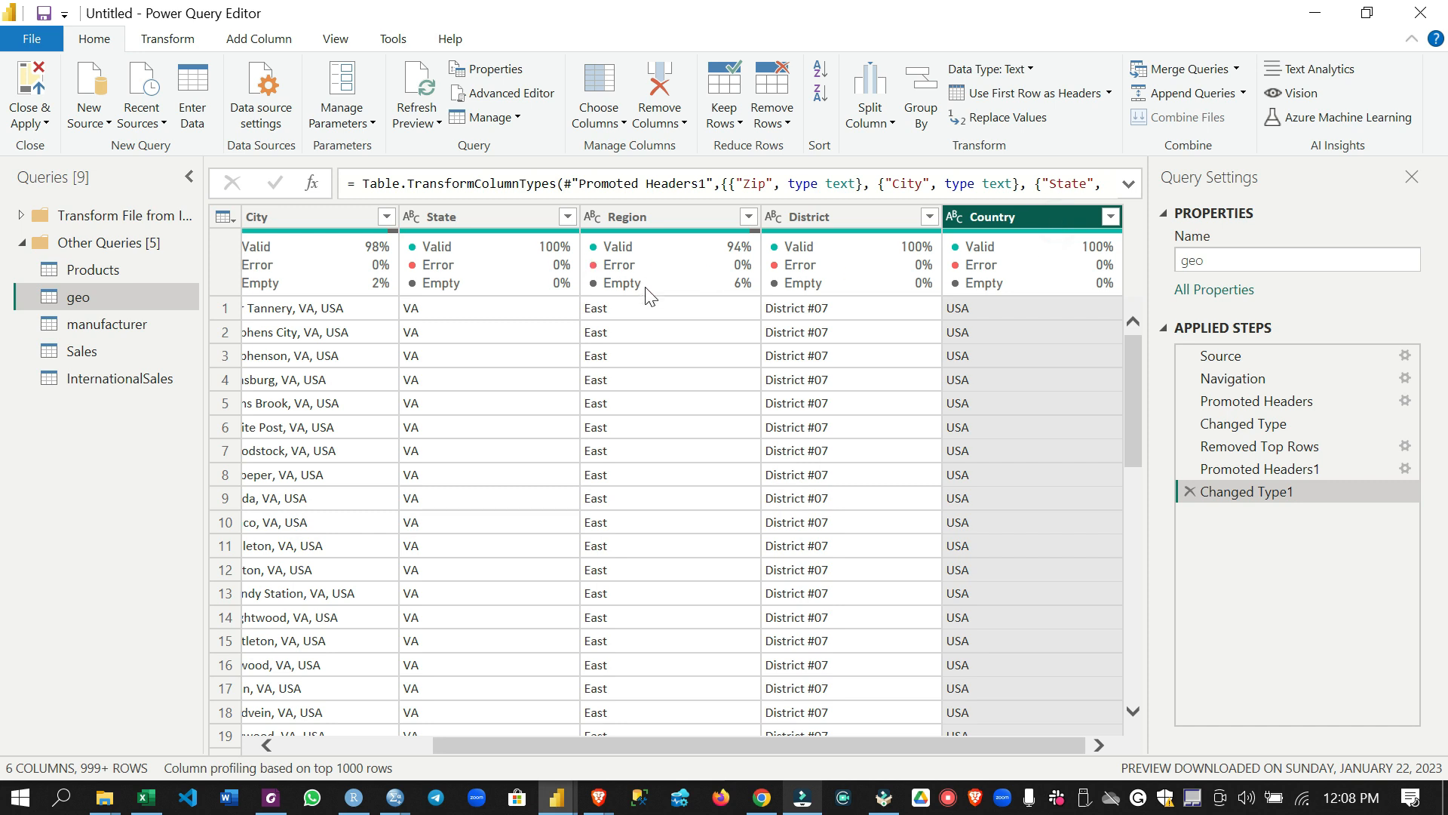
mouse_move(655, 288)
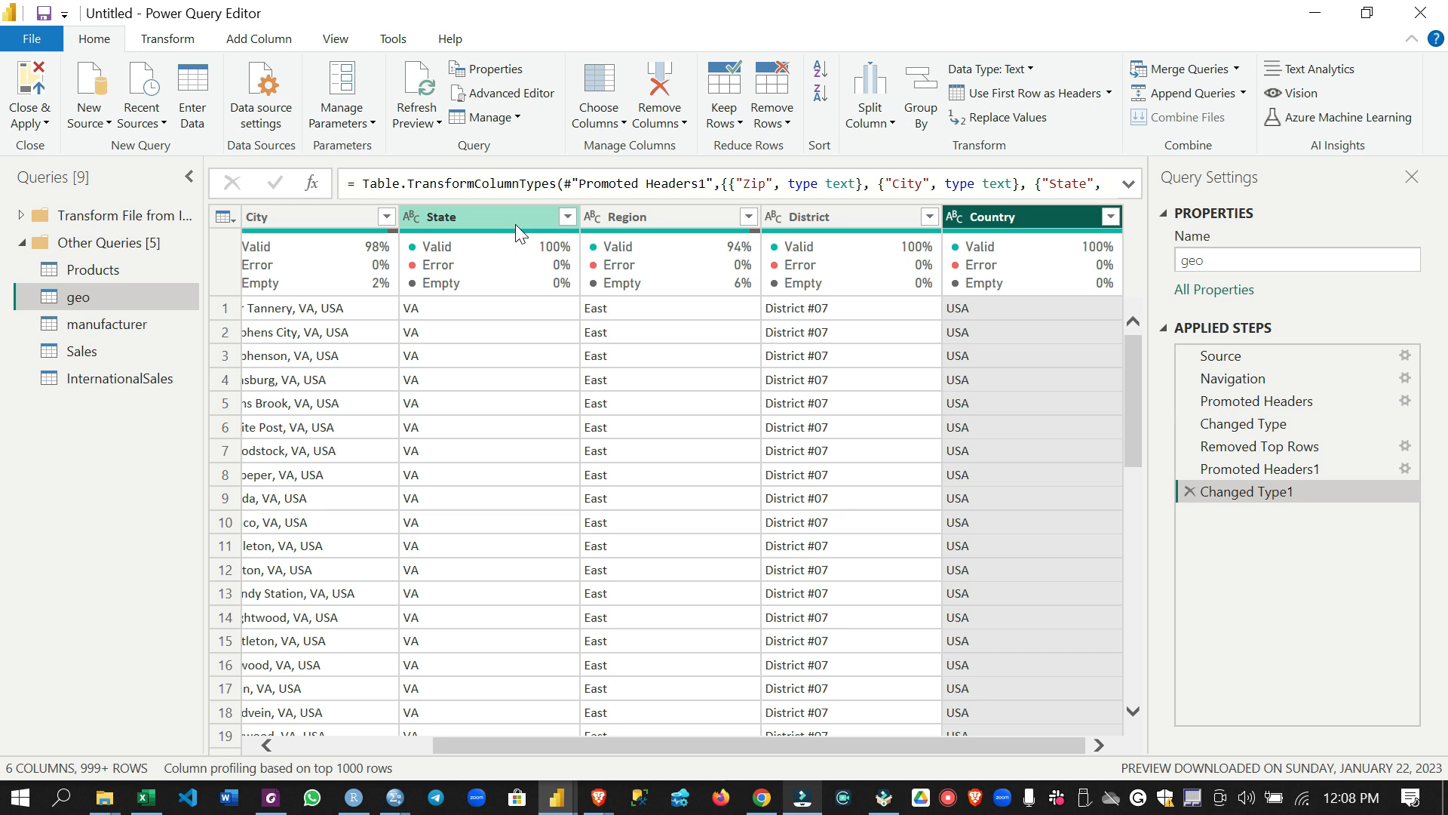
scroll(931, 609, left, 3)
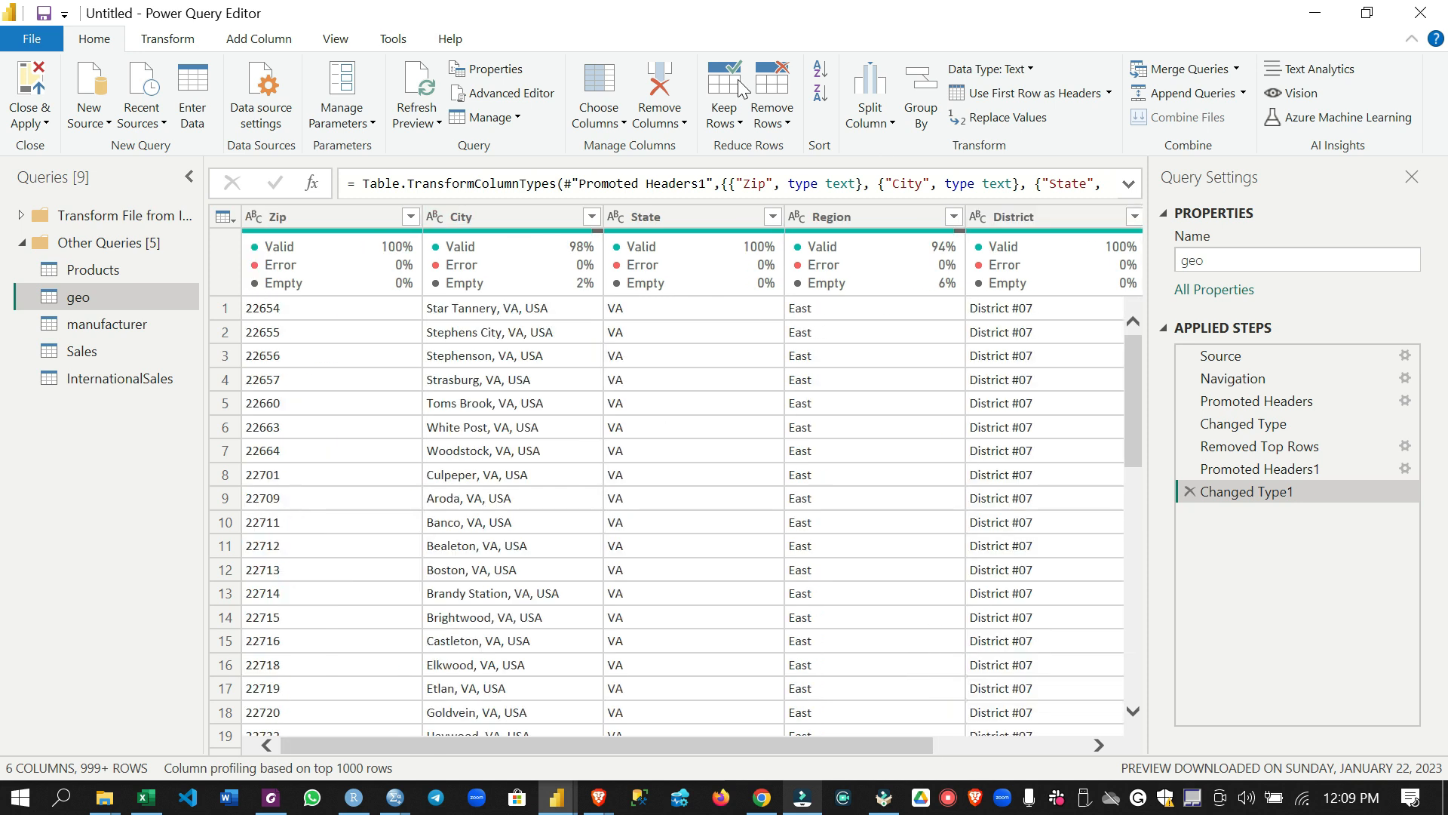
Rename the geo query as Geography
double_click(89, 297)
text(Geography)
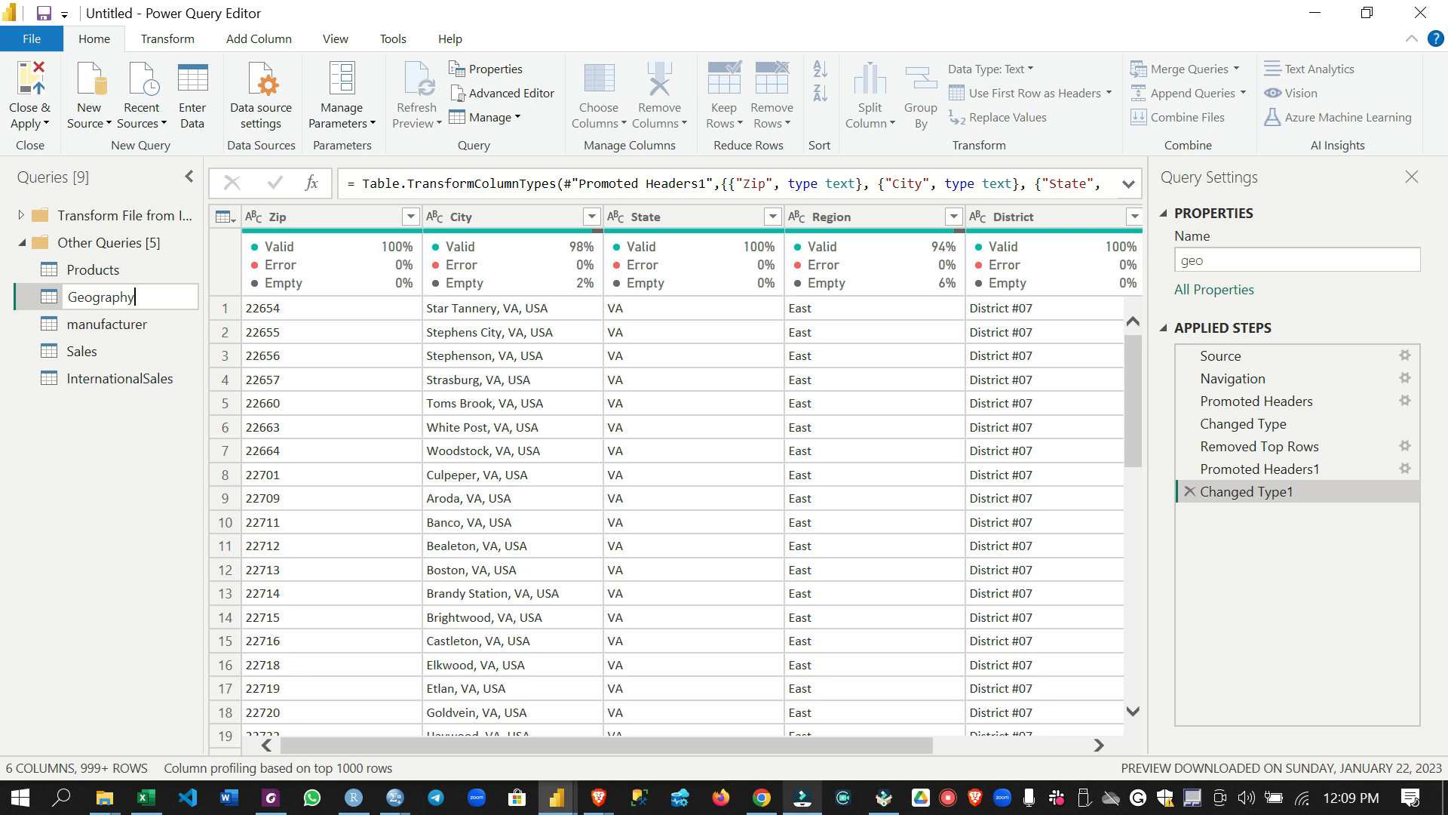
key(Return)
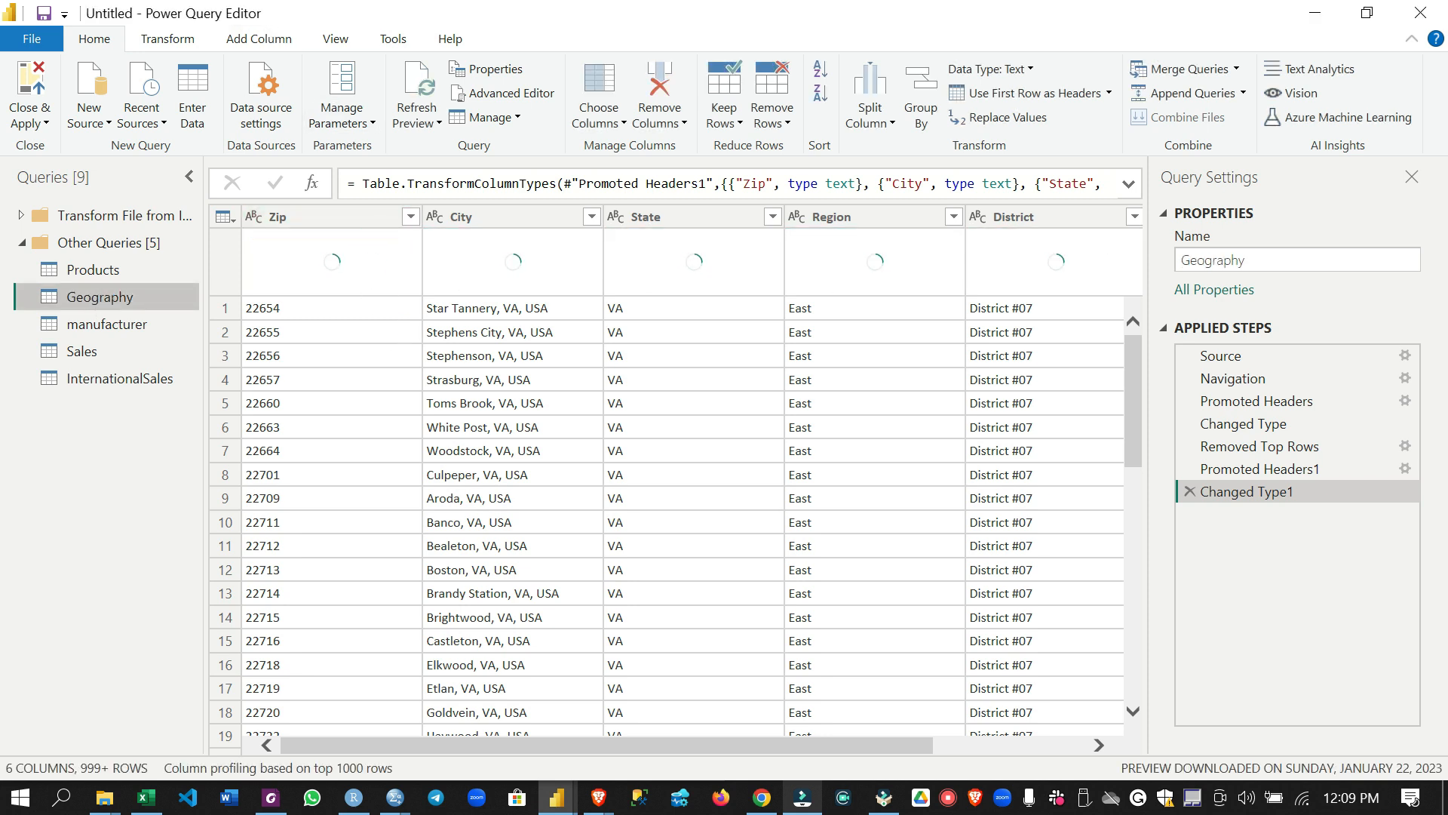
Load the Country column's full value list, filter it to null only to inspect those rows, and clear the filter
scroll(698, 606, right, 3)
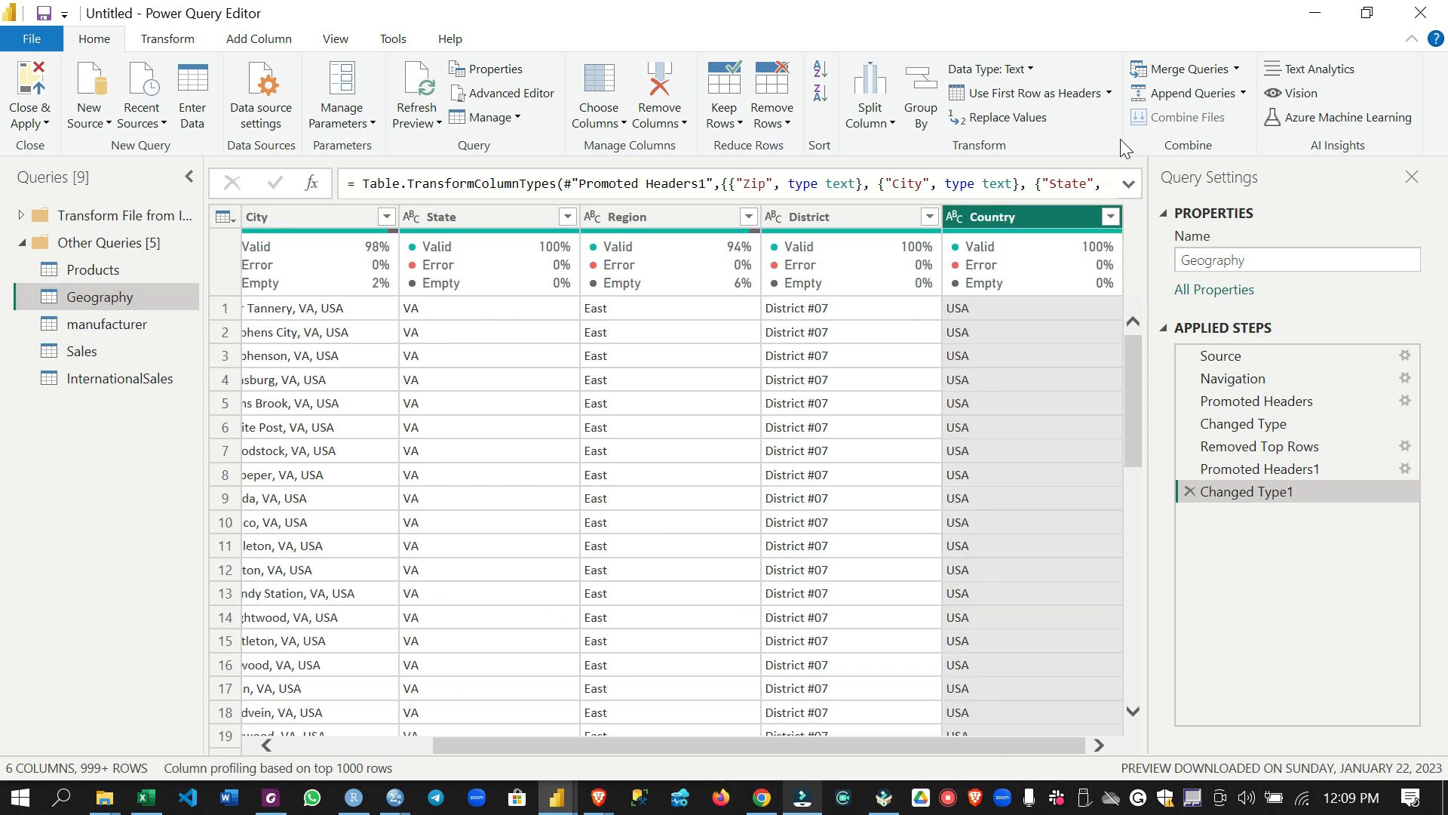
click(1109, 218)
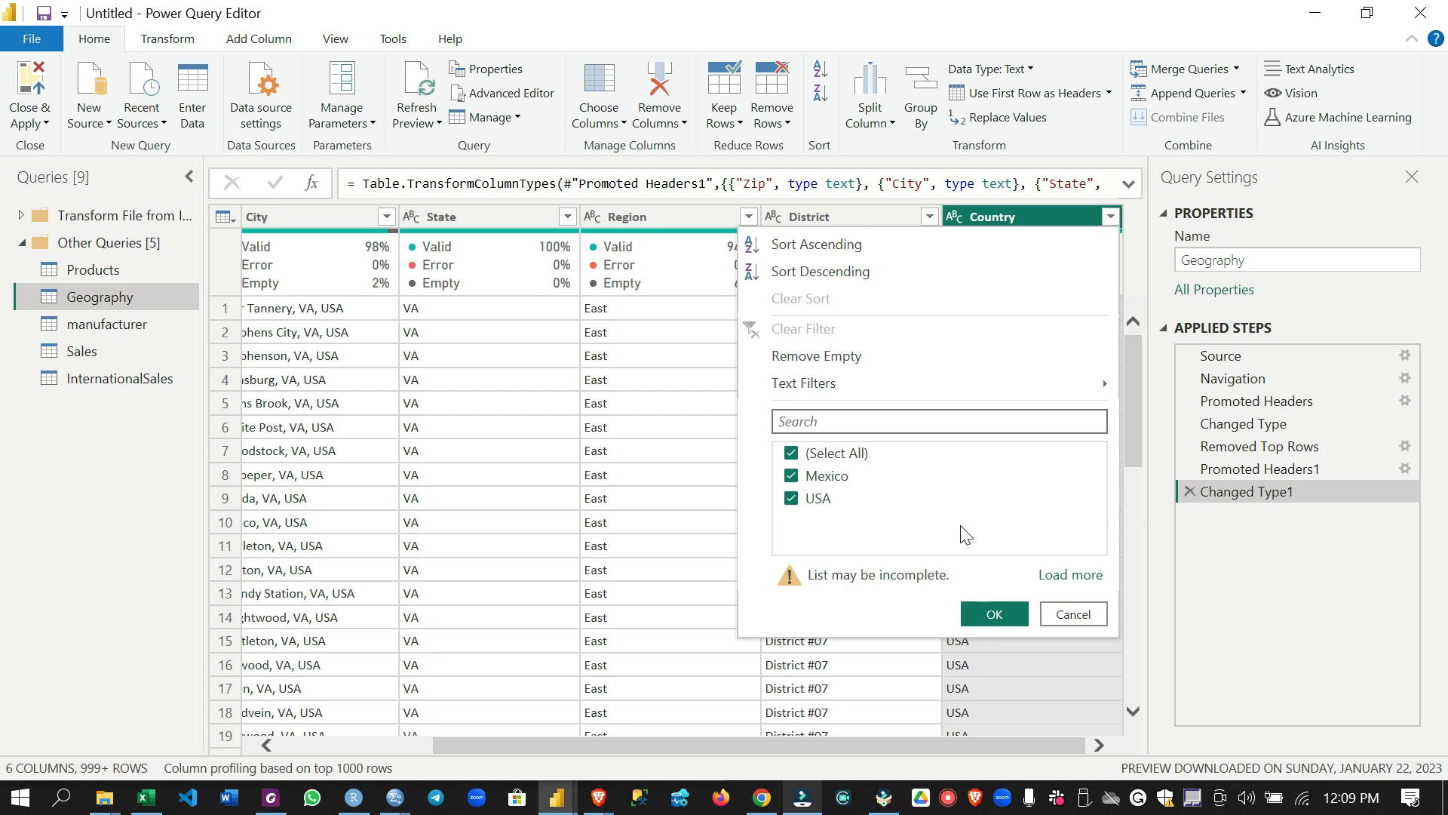
click(1090, 577)
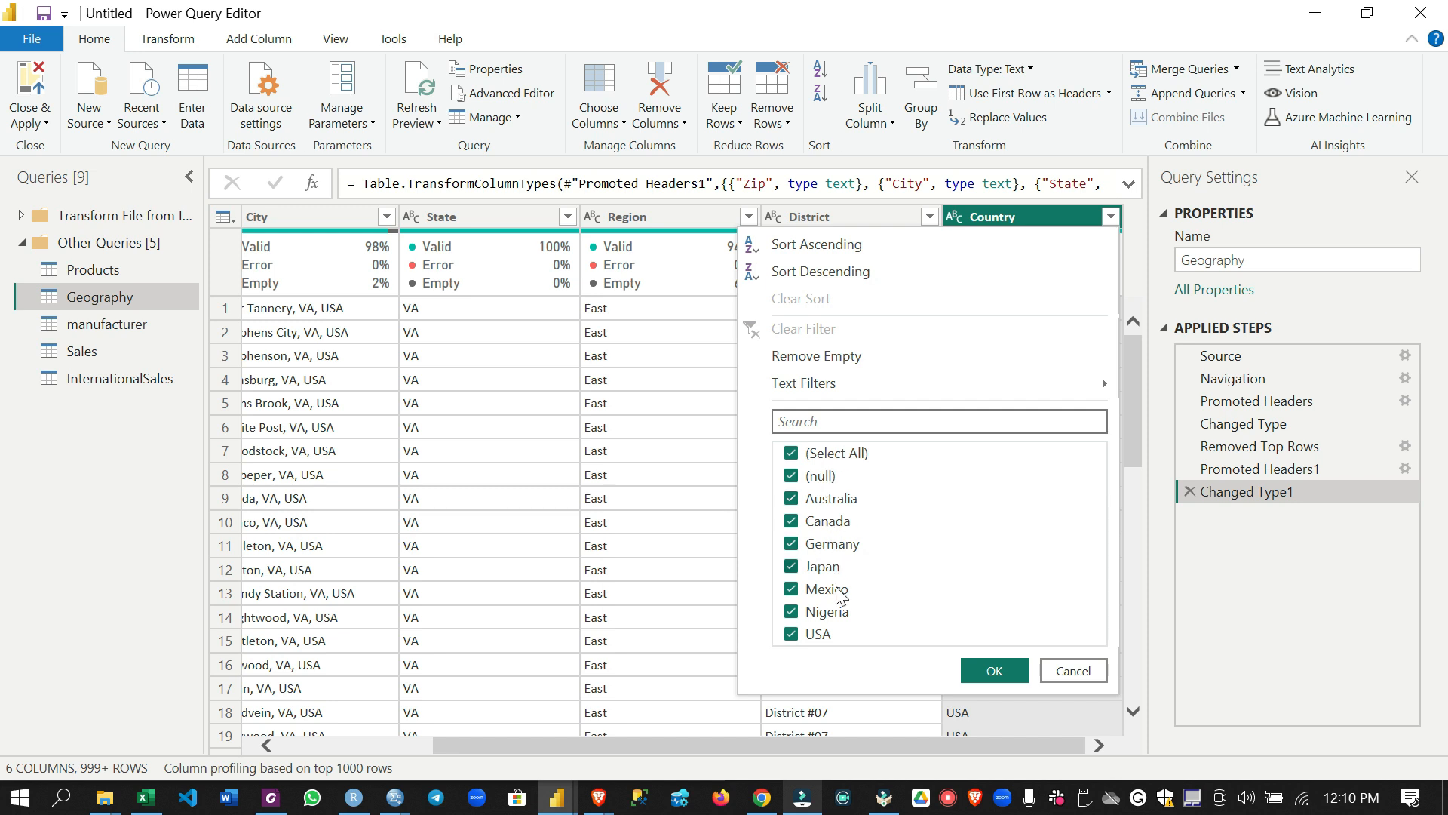
click(791, 453)
click(792, 477)
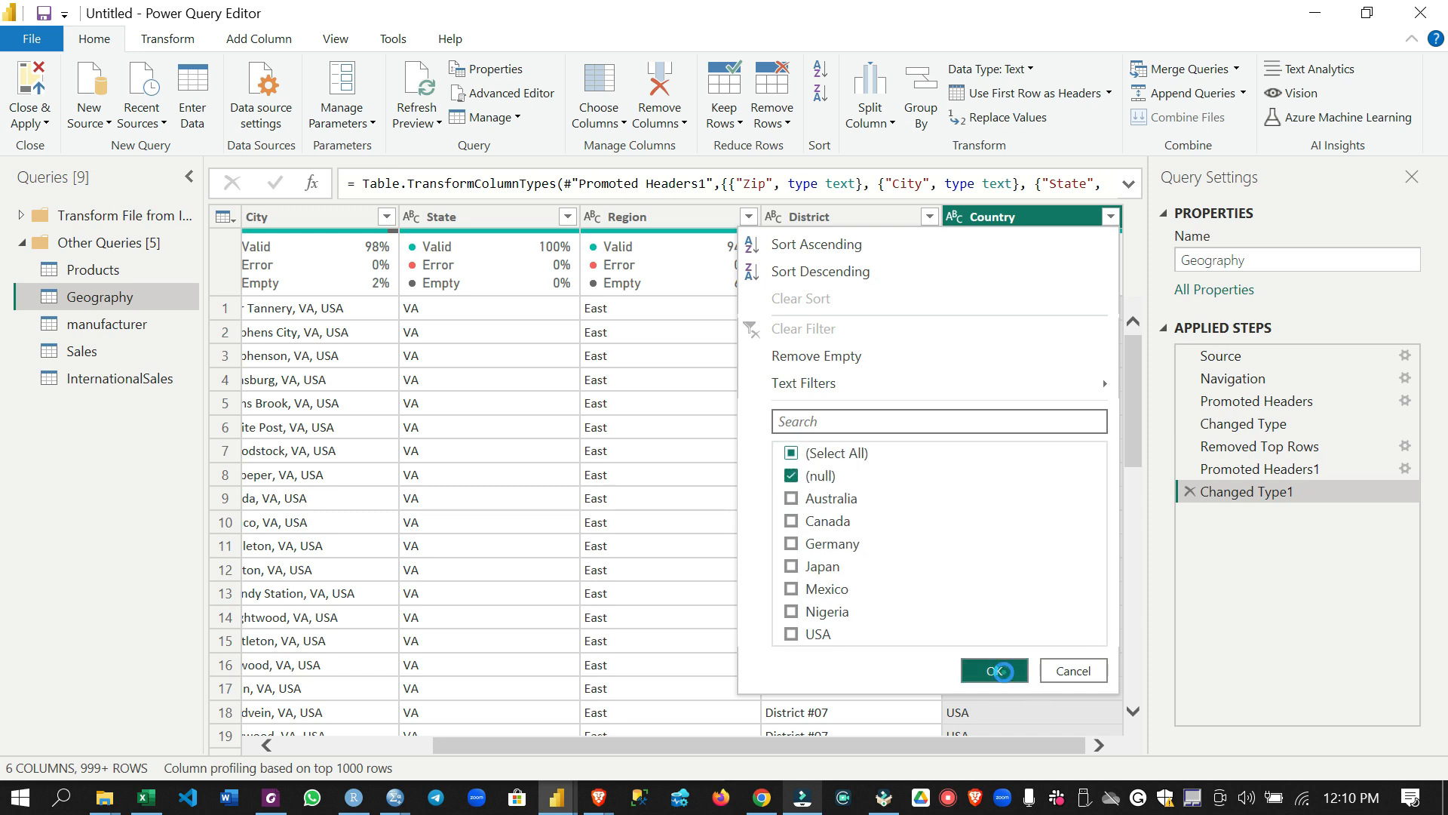
click(995, 670)
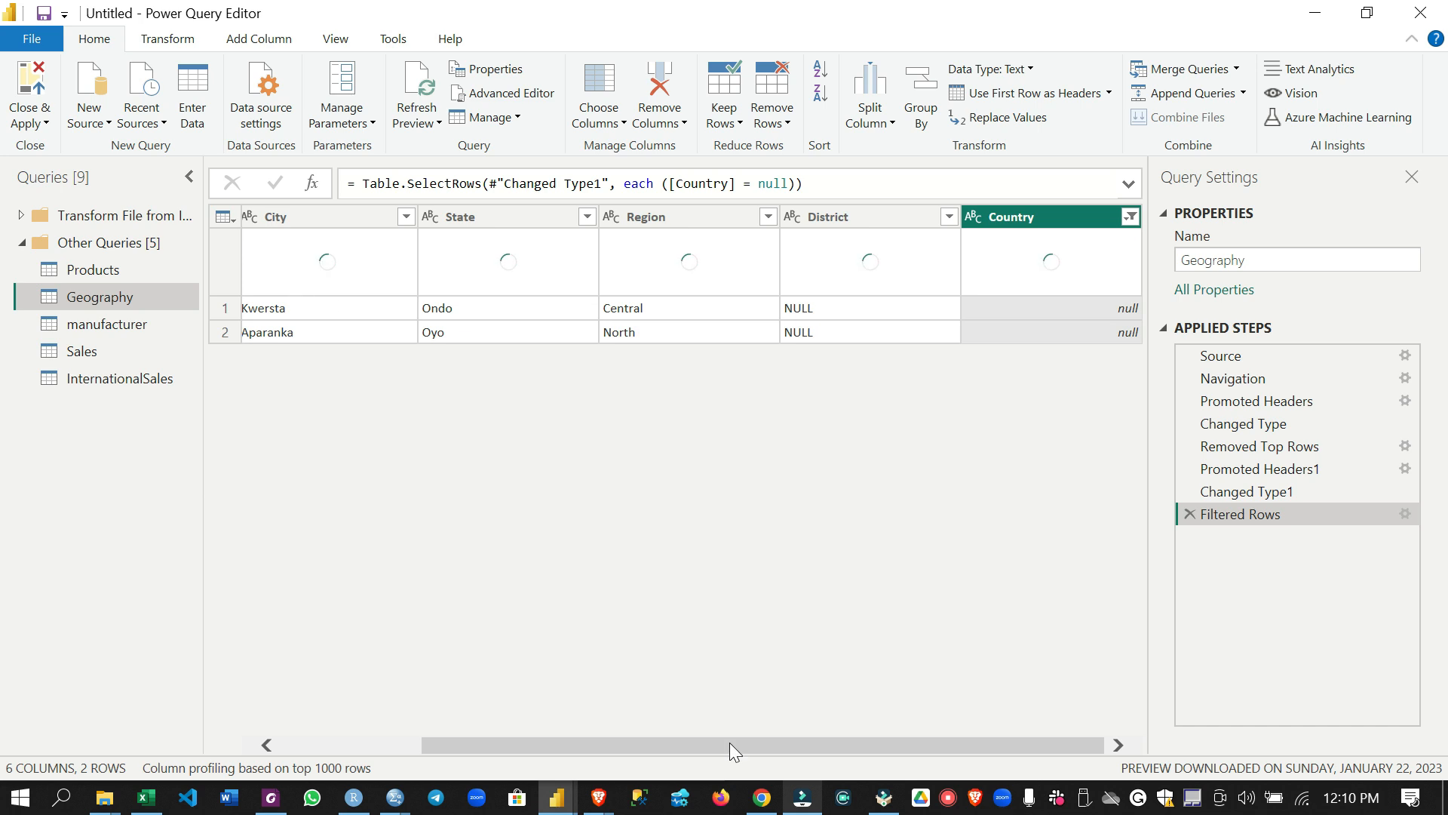
mouse_move(780, 744)
mouse_down()
mouse_move(618, 763)
mouse_move(760, 754)
mouse_up()
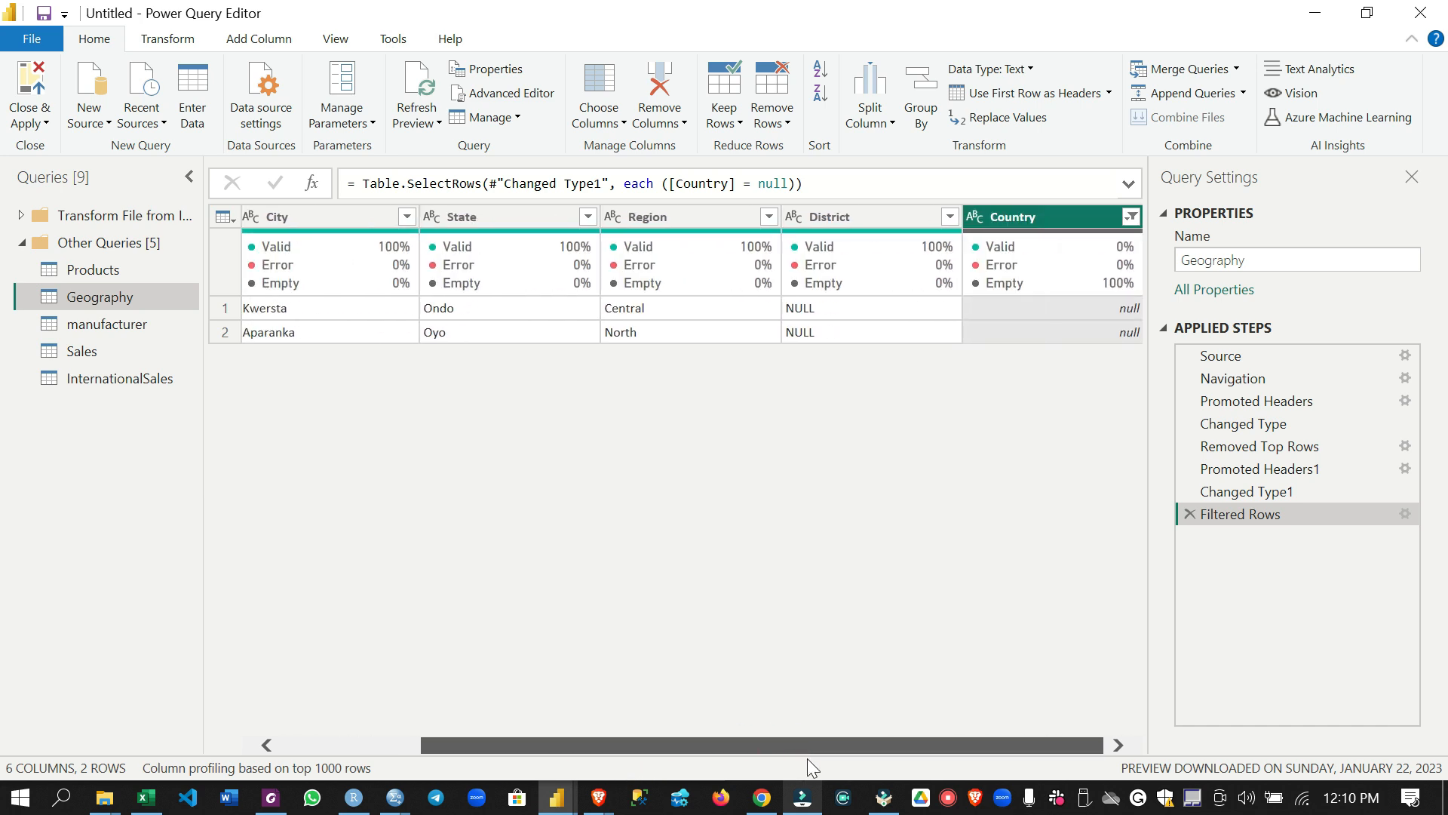
click(1131, 218)
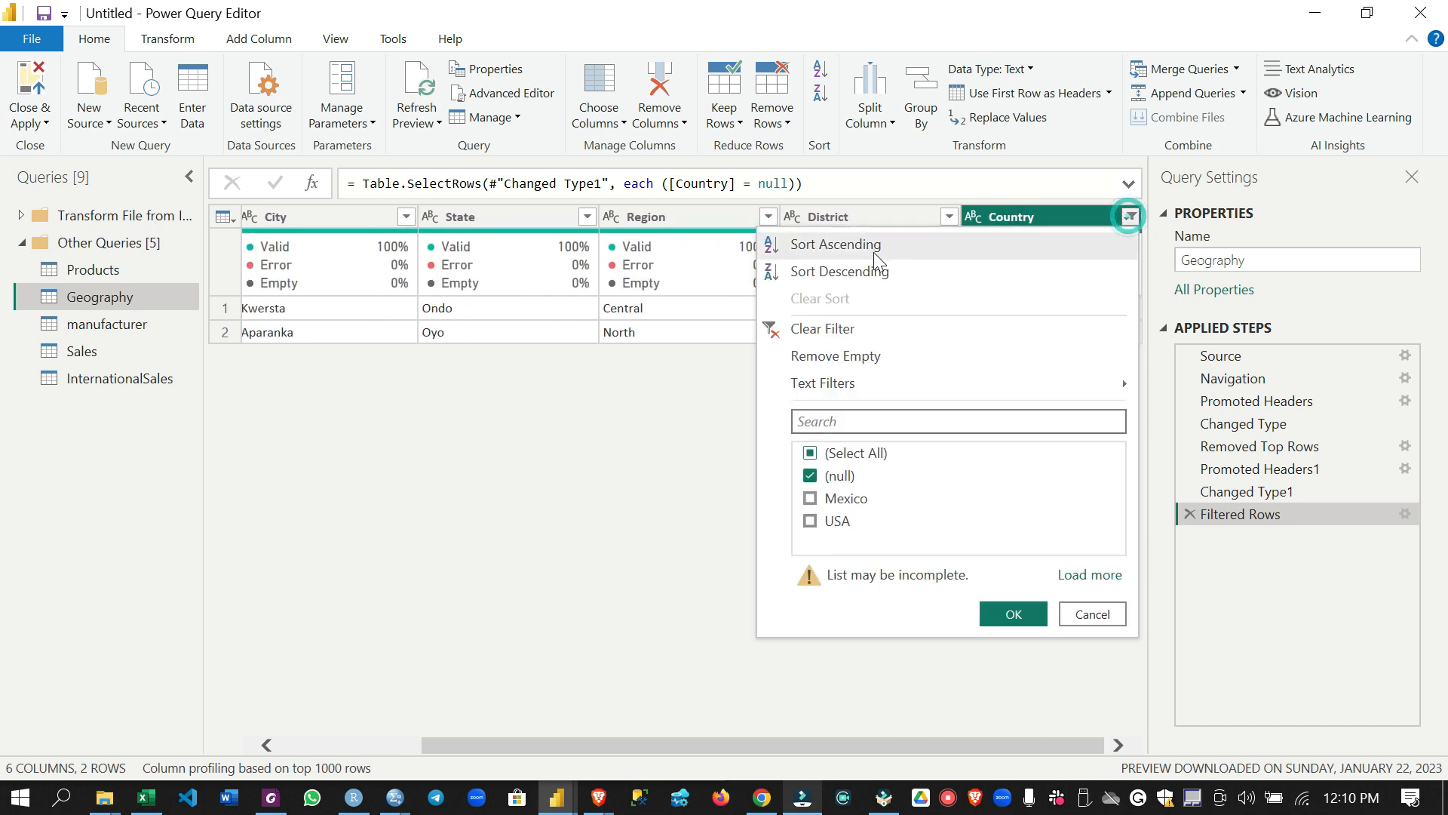
click(810, 326)
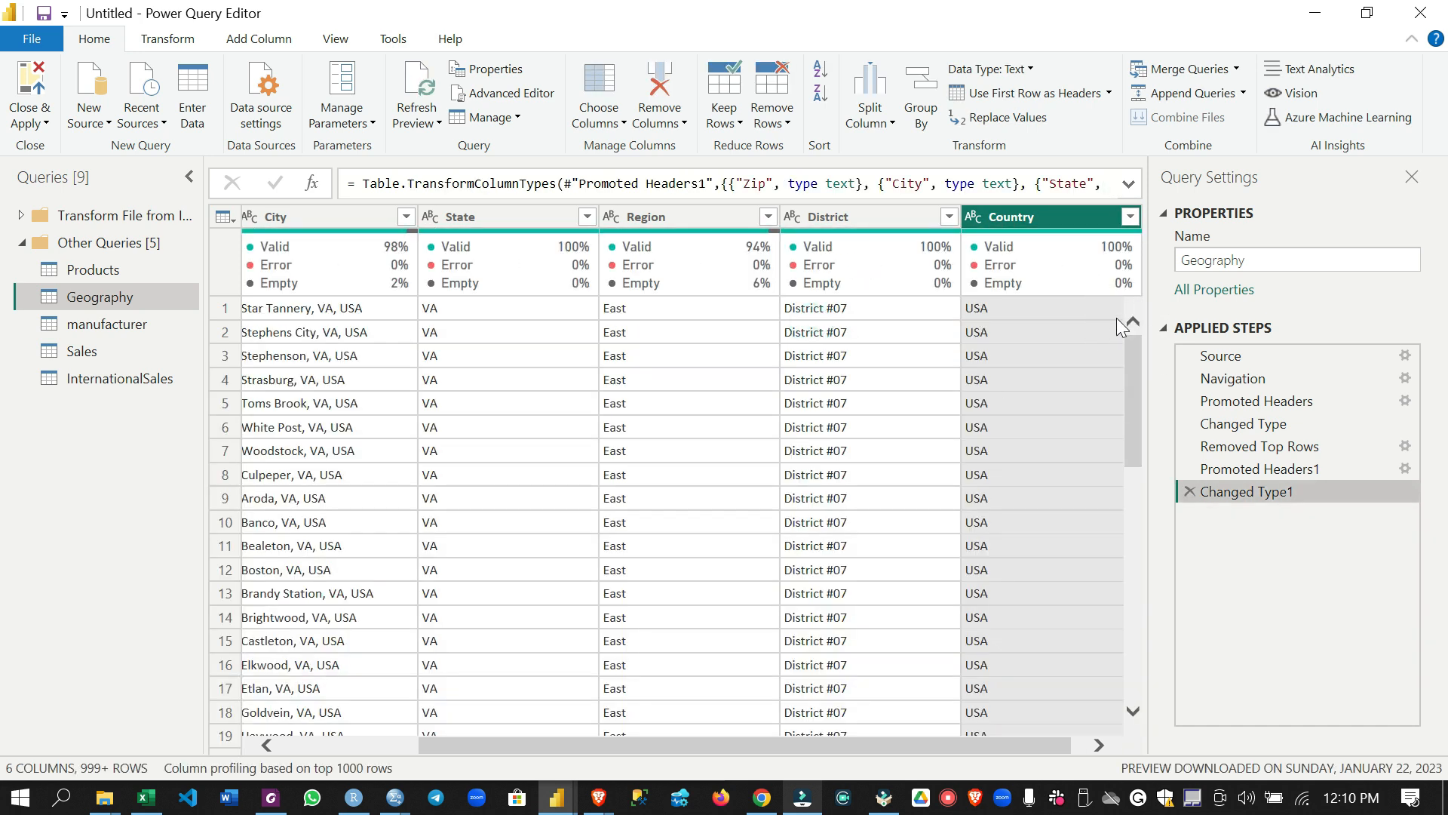
Remove the rows with an empty Country value from the Geography query and reopen the column's filter list to check the exclusion
click(1131, 218)
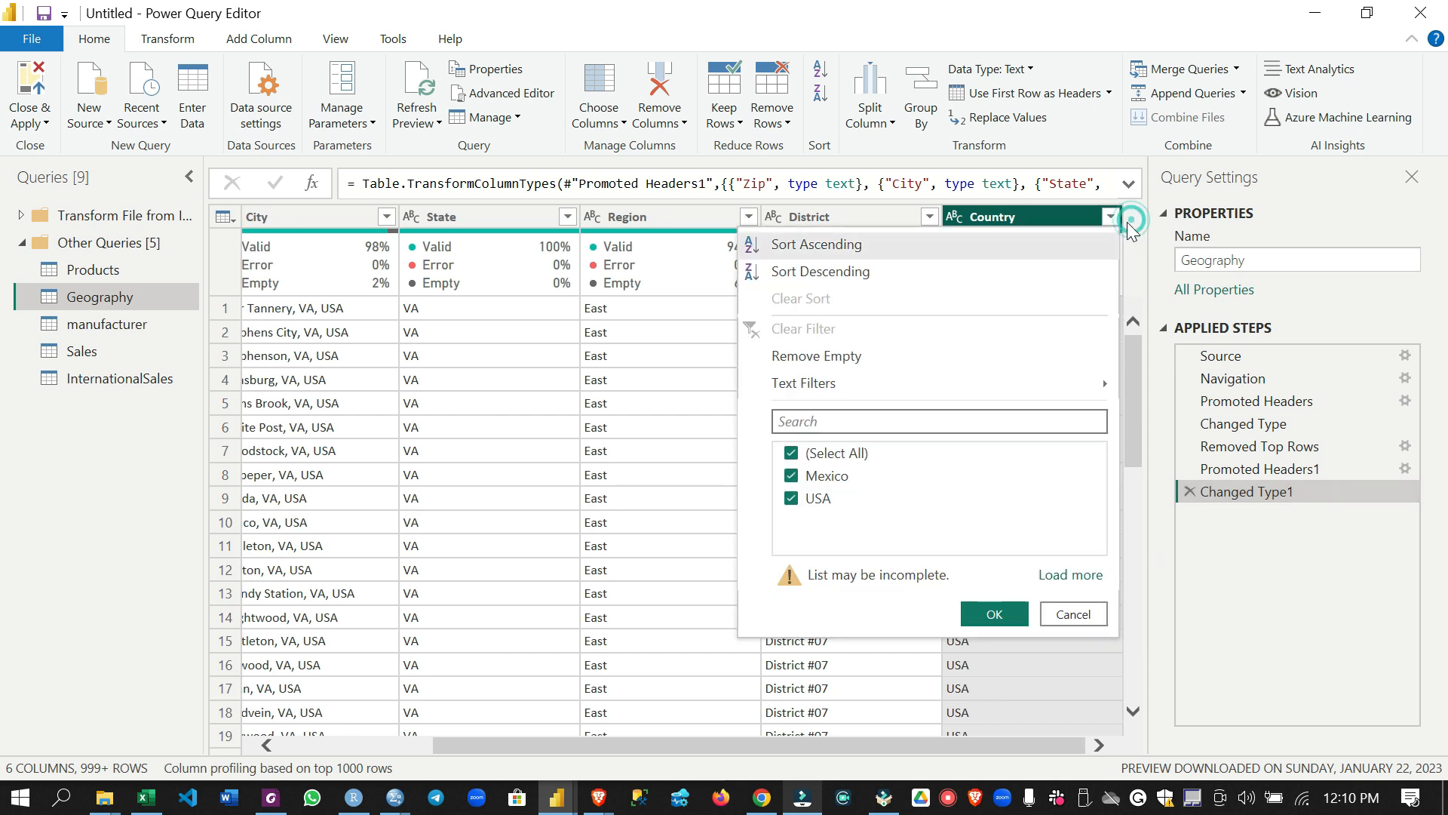
click(1045, 579)
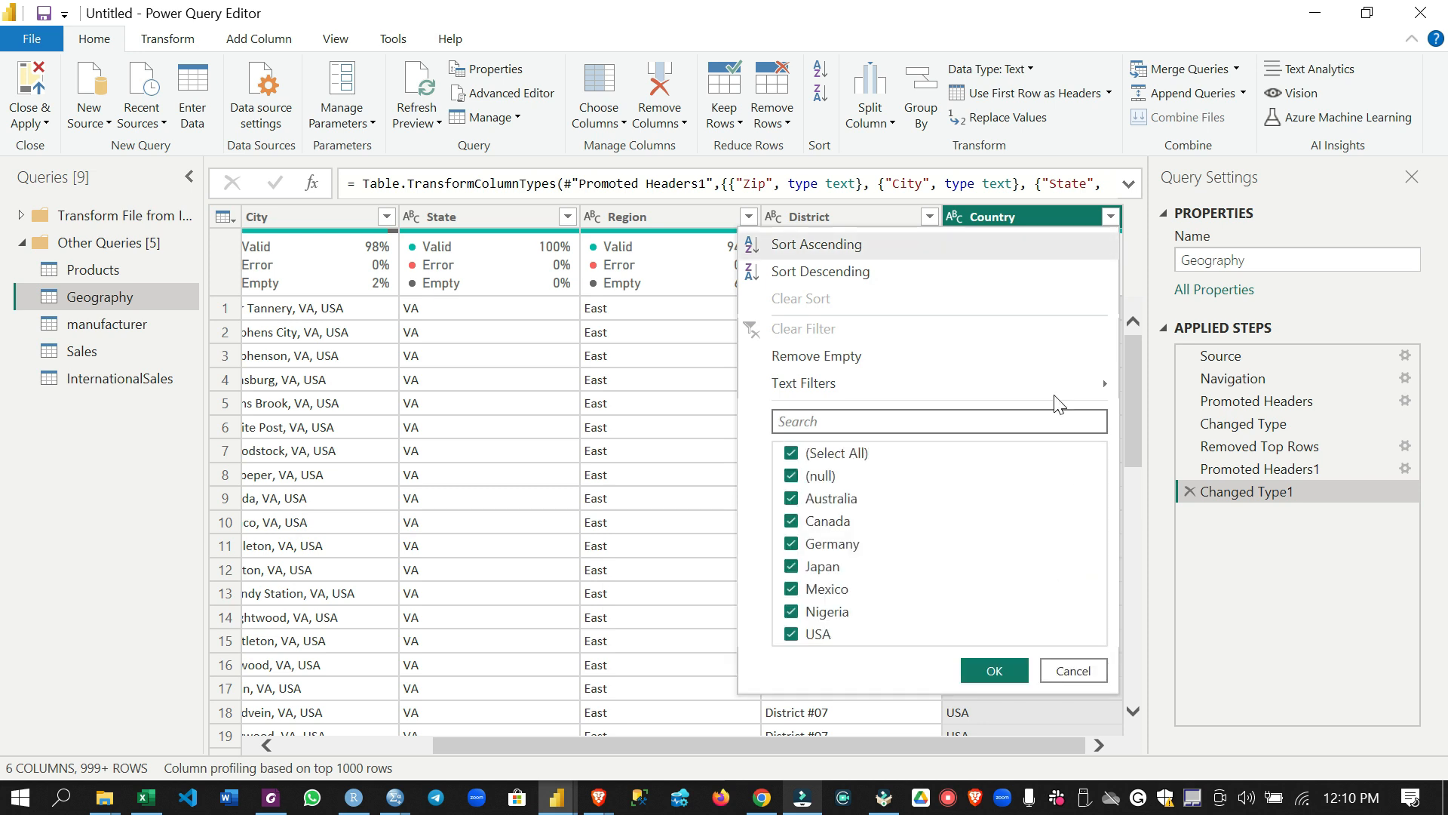
click(837, 358)
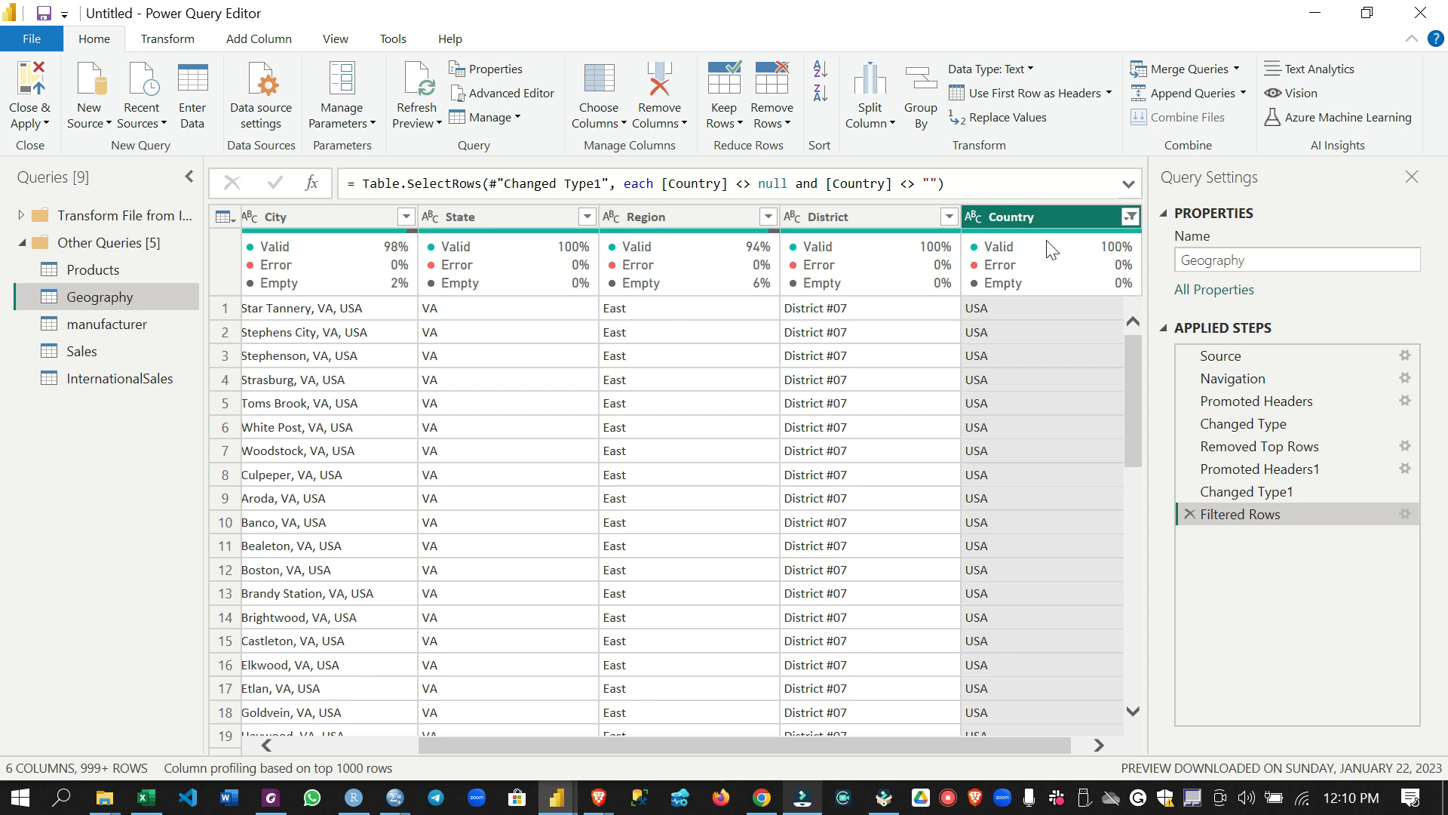
click(1131, 217)
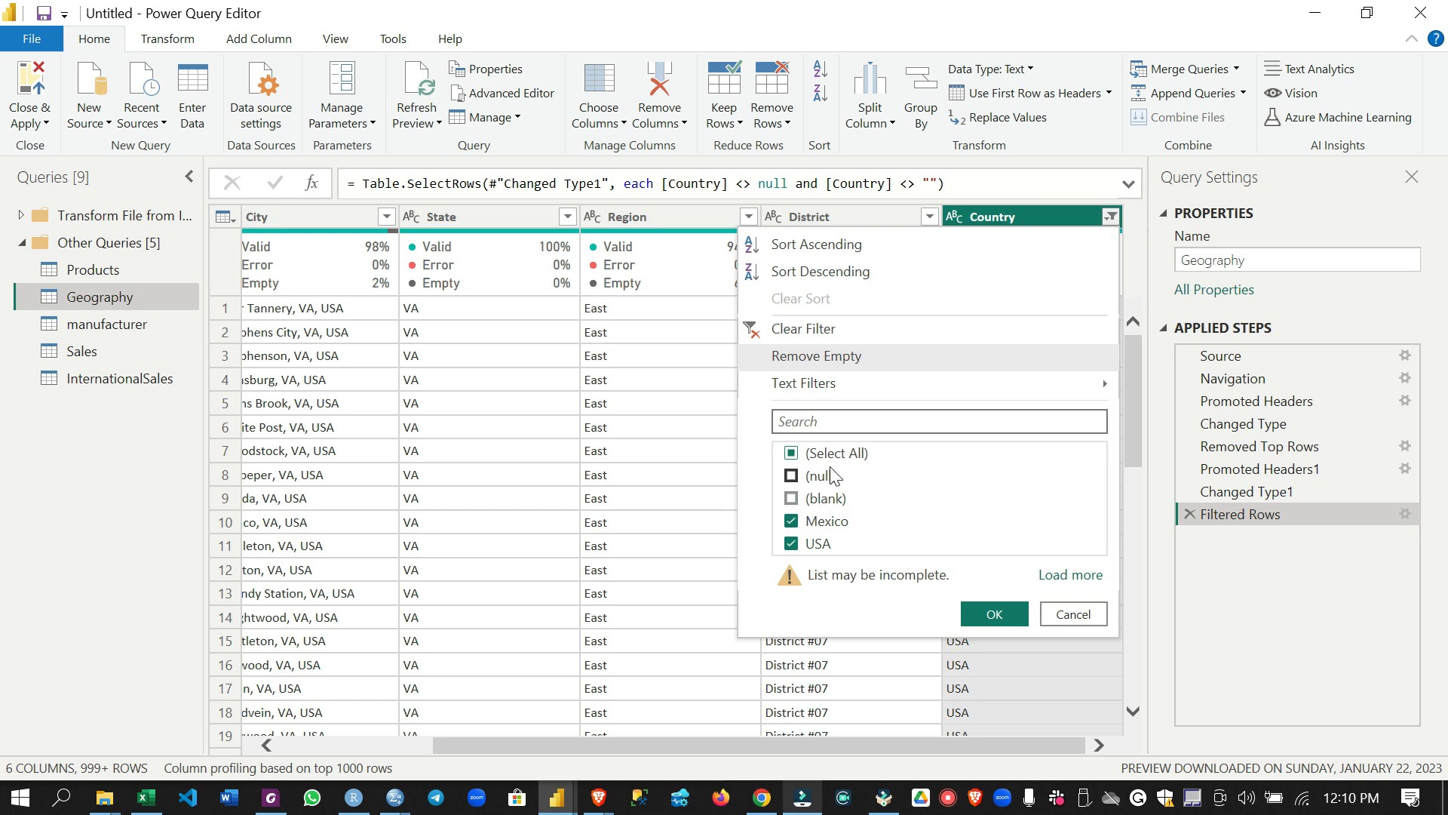
Apply the Country filter that keeps only the Mexico and USA rows in the Geography query
click(995, 614)
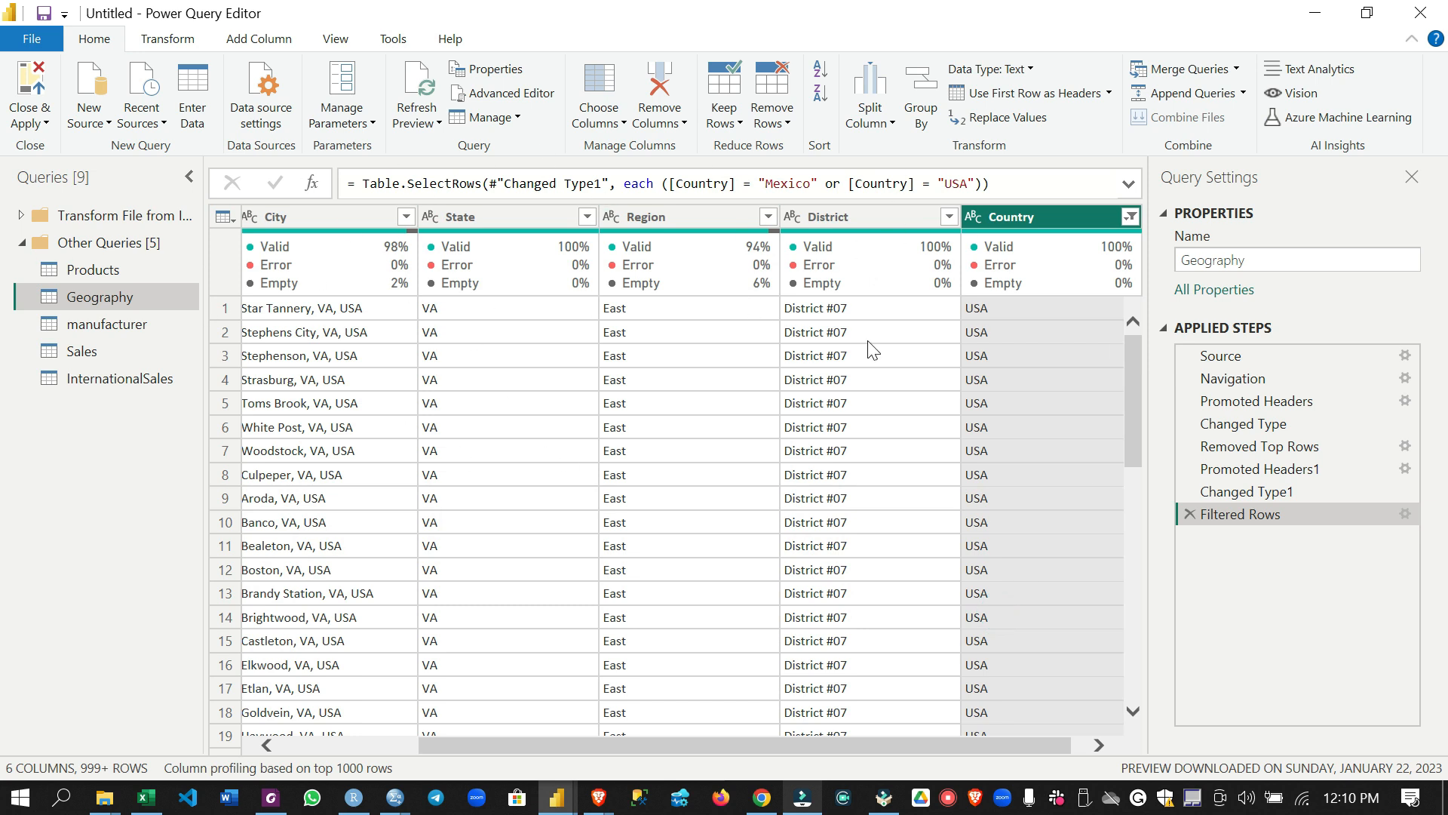
Rename the manufacturer query as Manufacturer, with a capital M
click(138, 330)
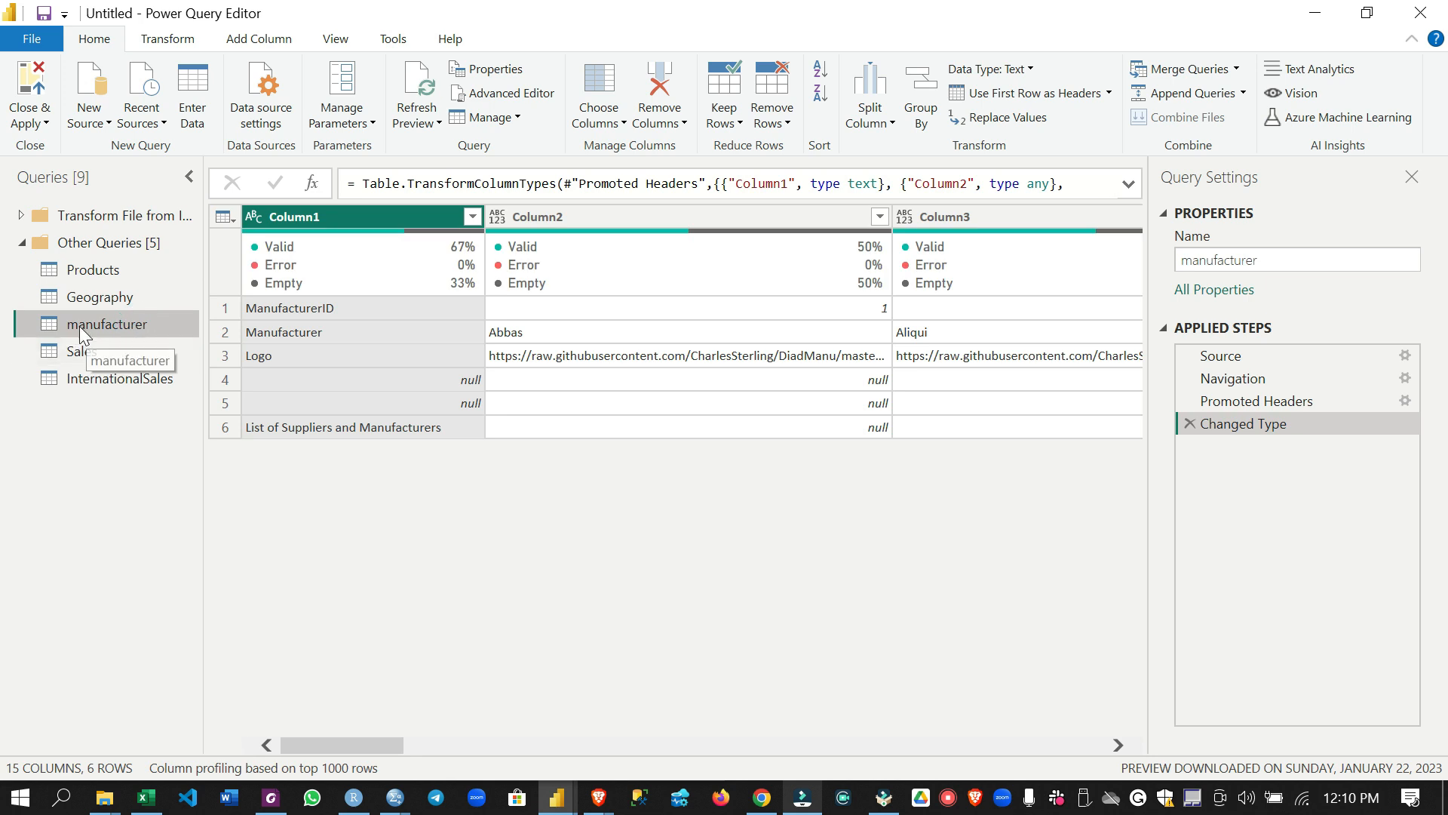
double_click(69, 324)
click(78, 324)
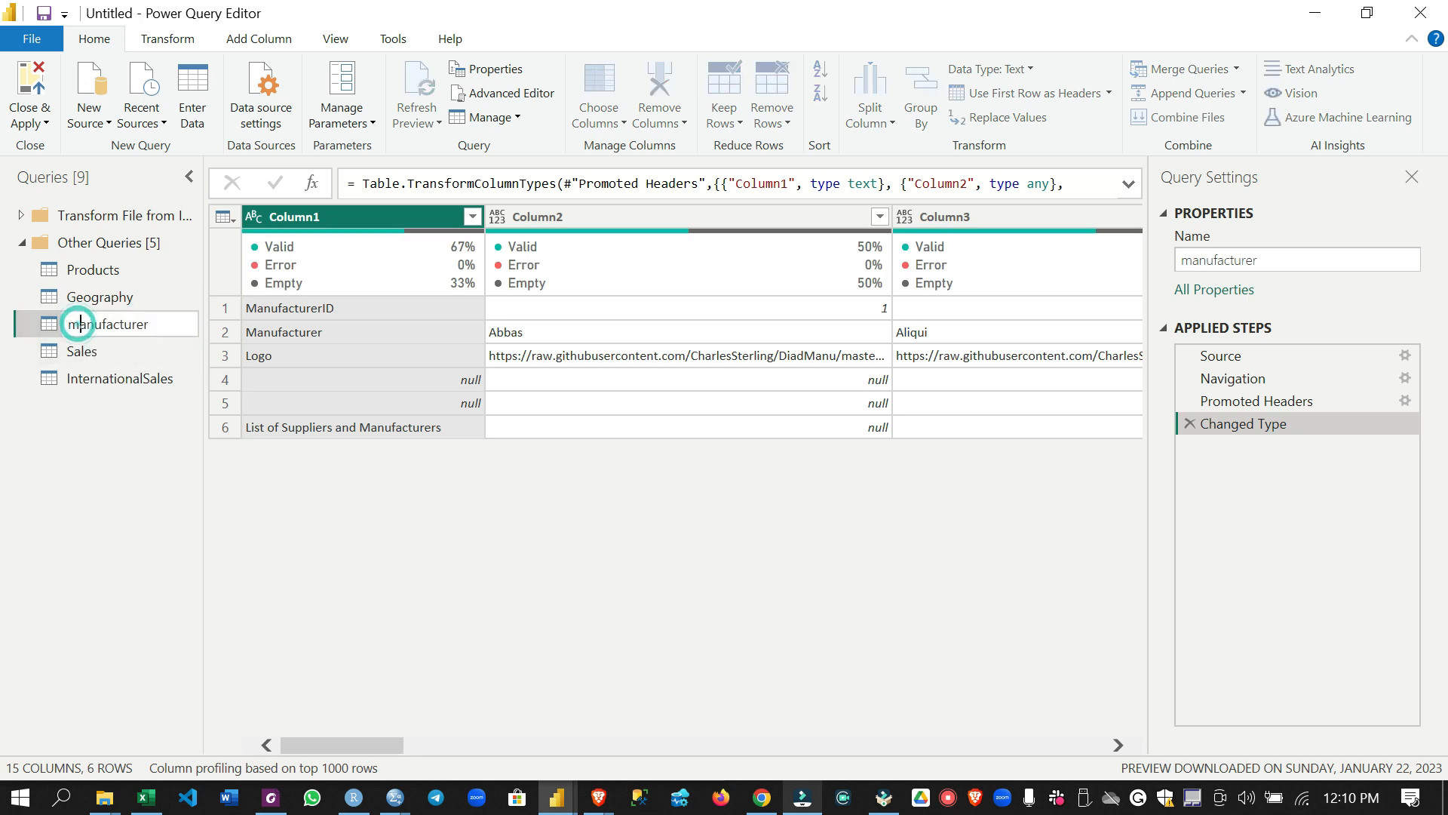
key(BackSpace)
text(M)
key(Return)
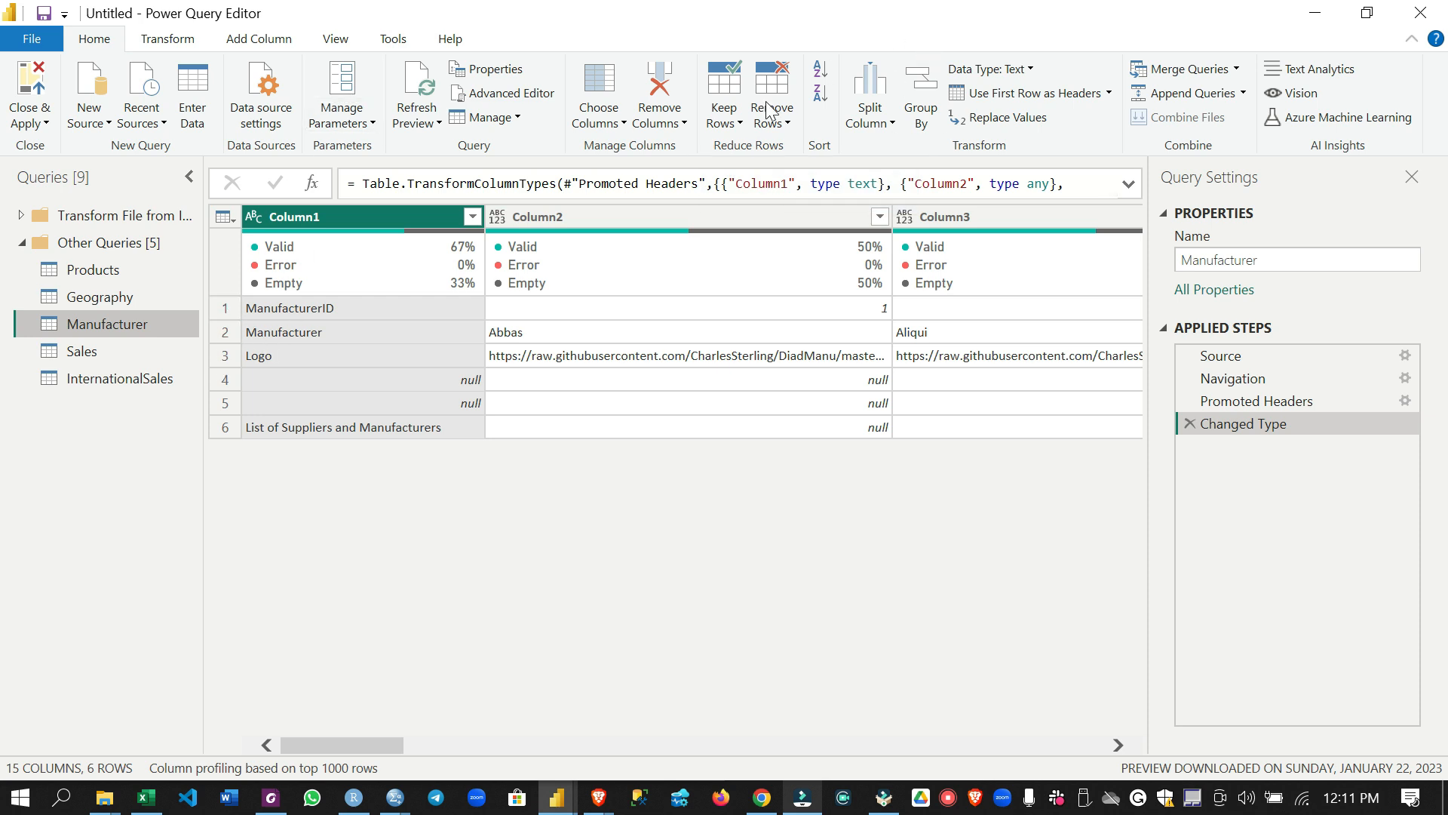
Keep only the top 3 rows of the Manufacturer query
click(741, 130)
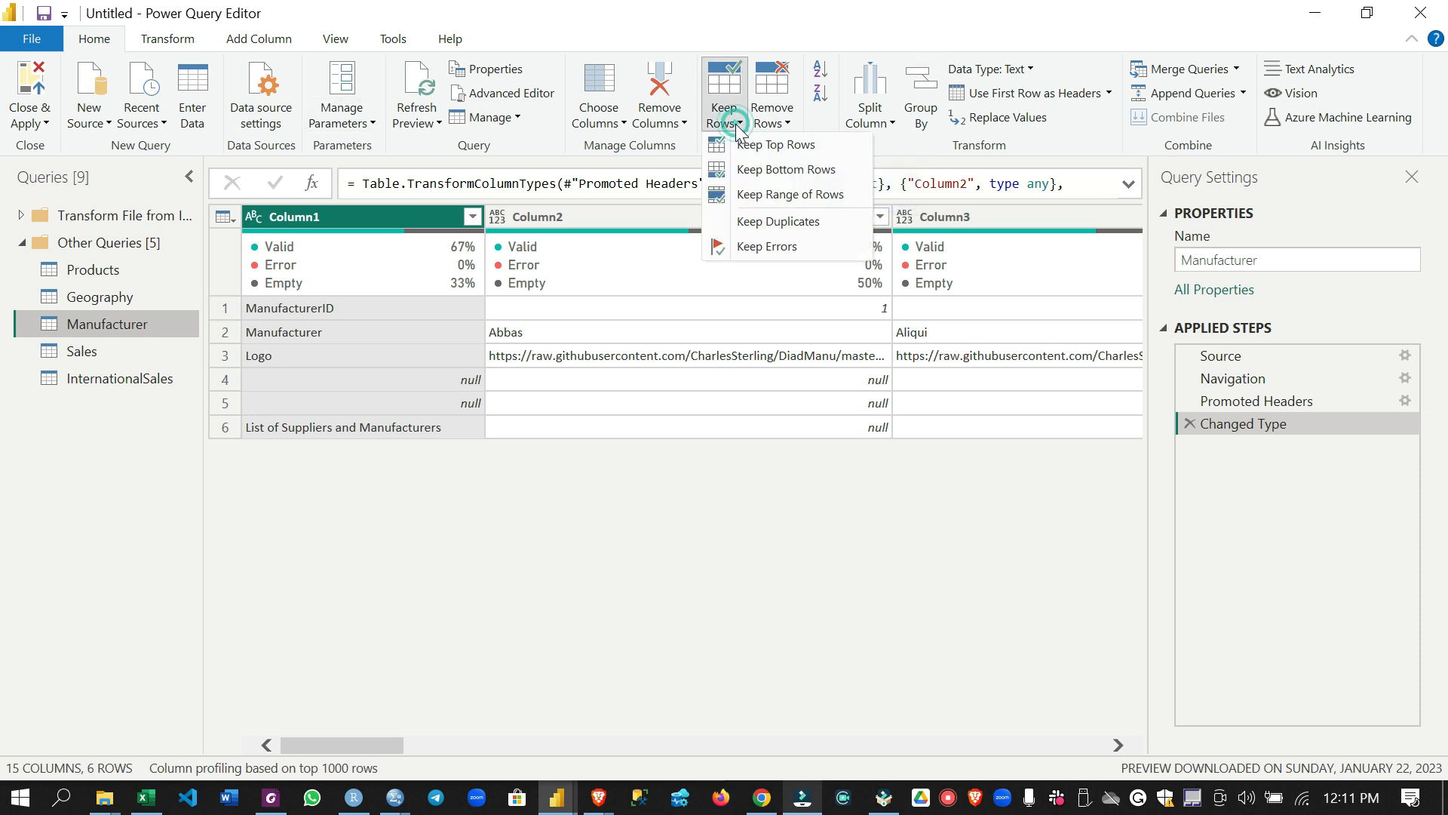
click(773, 148)
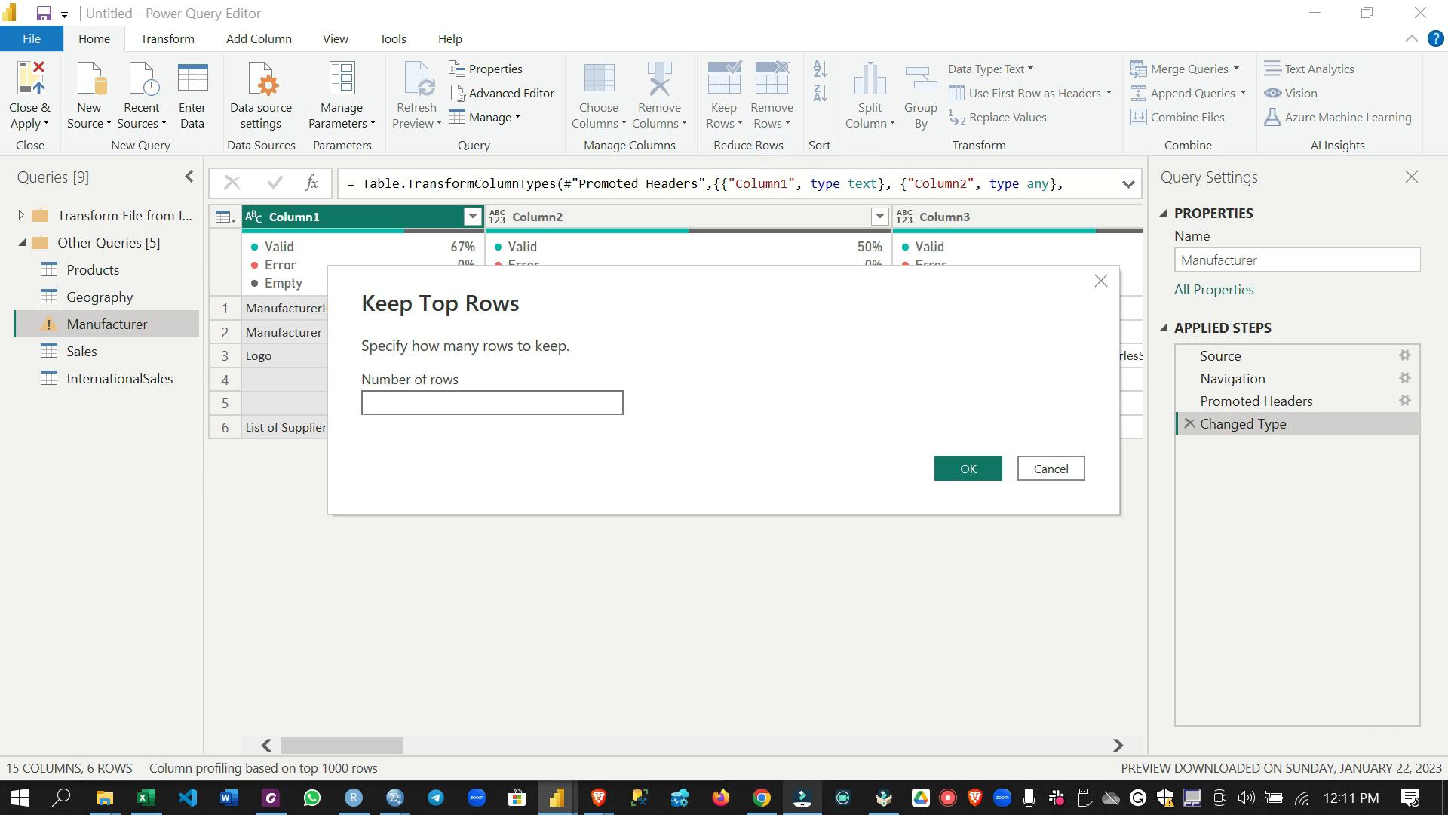
text(3)
click(939, 461)
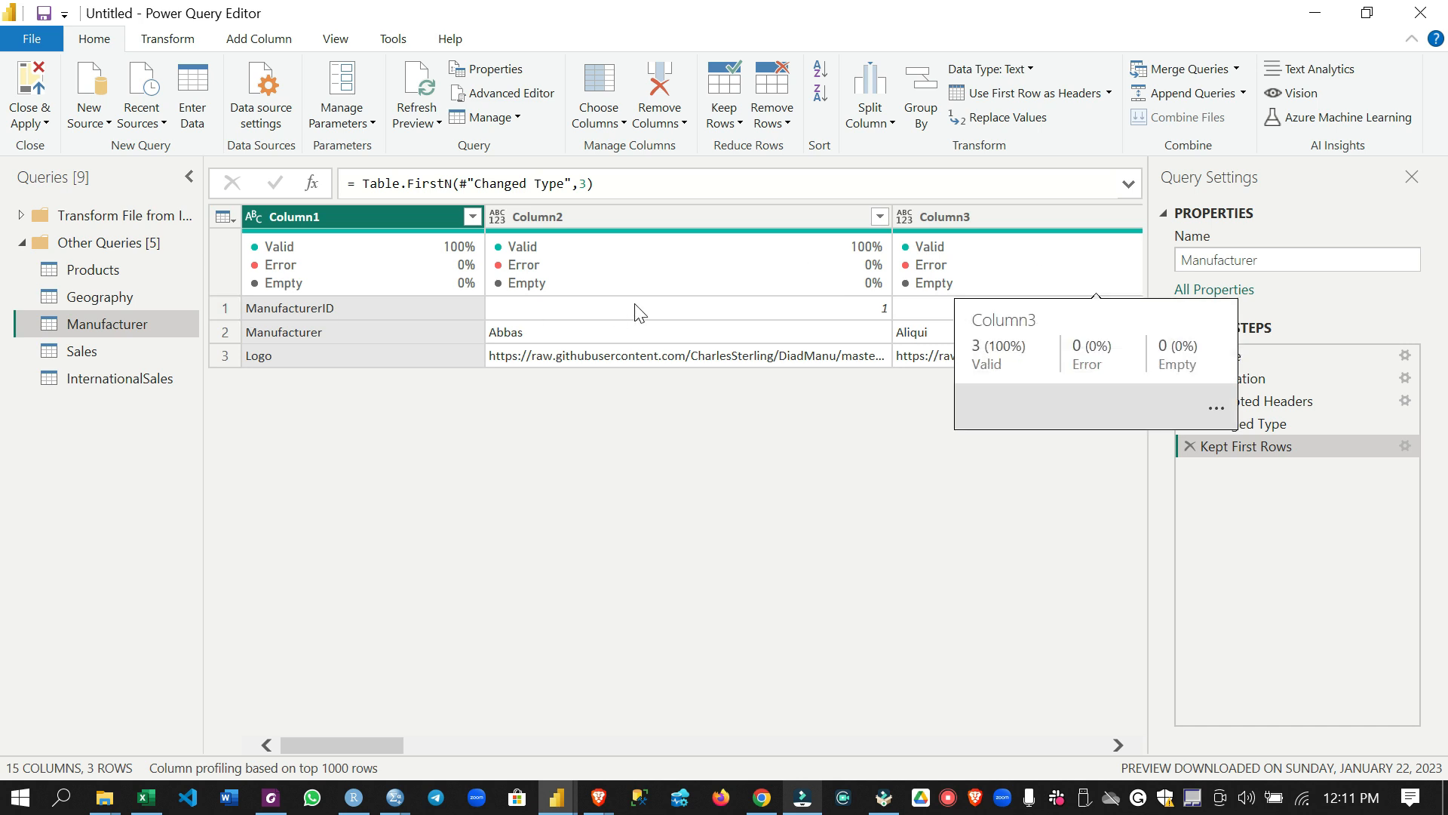
click(803, 433)
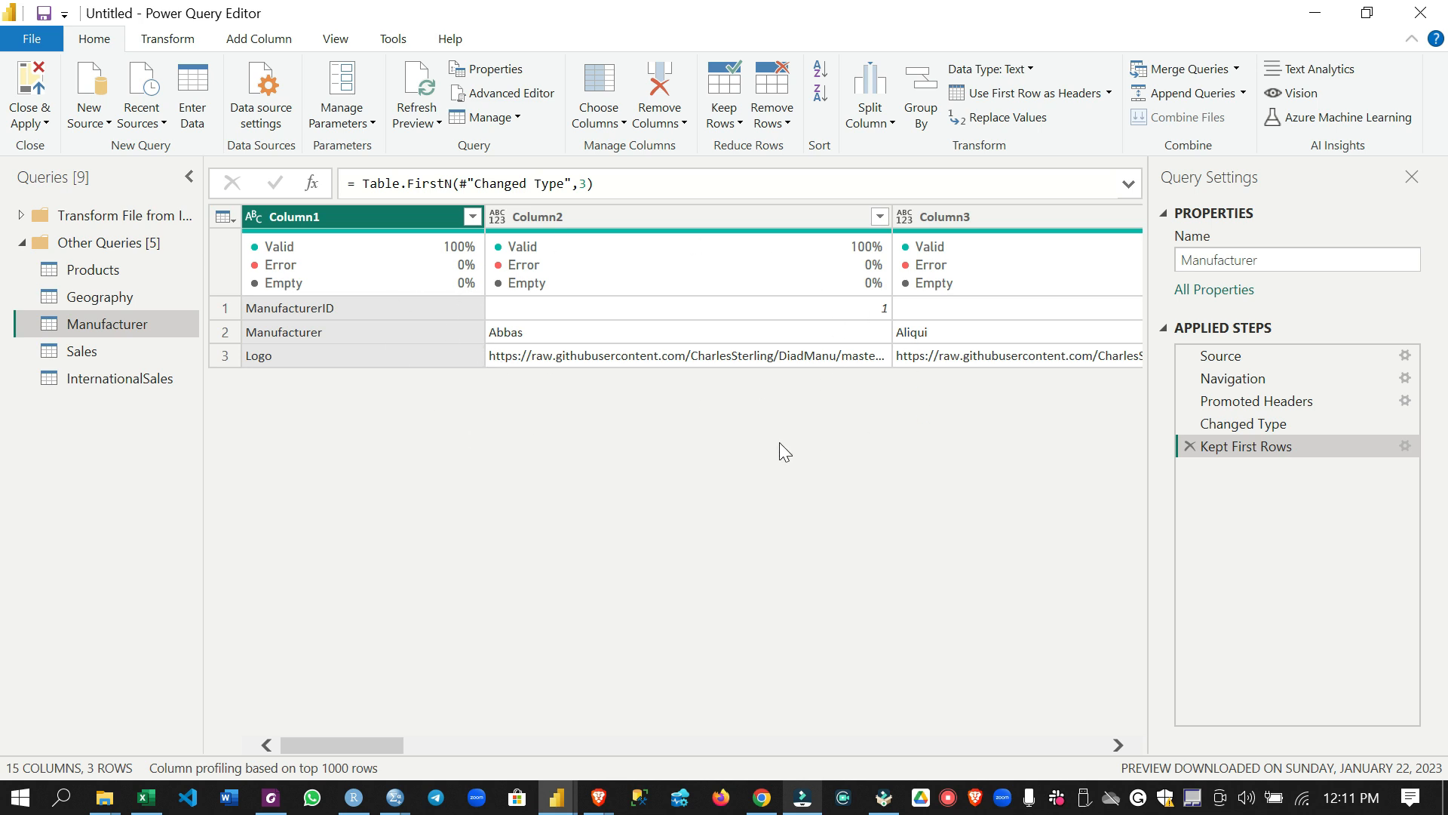
Transpose the Manufacturer table and promote its first row to column headers
click(192, 48)
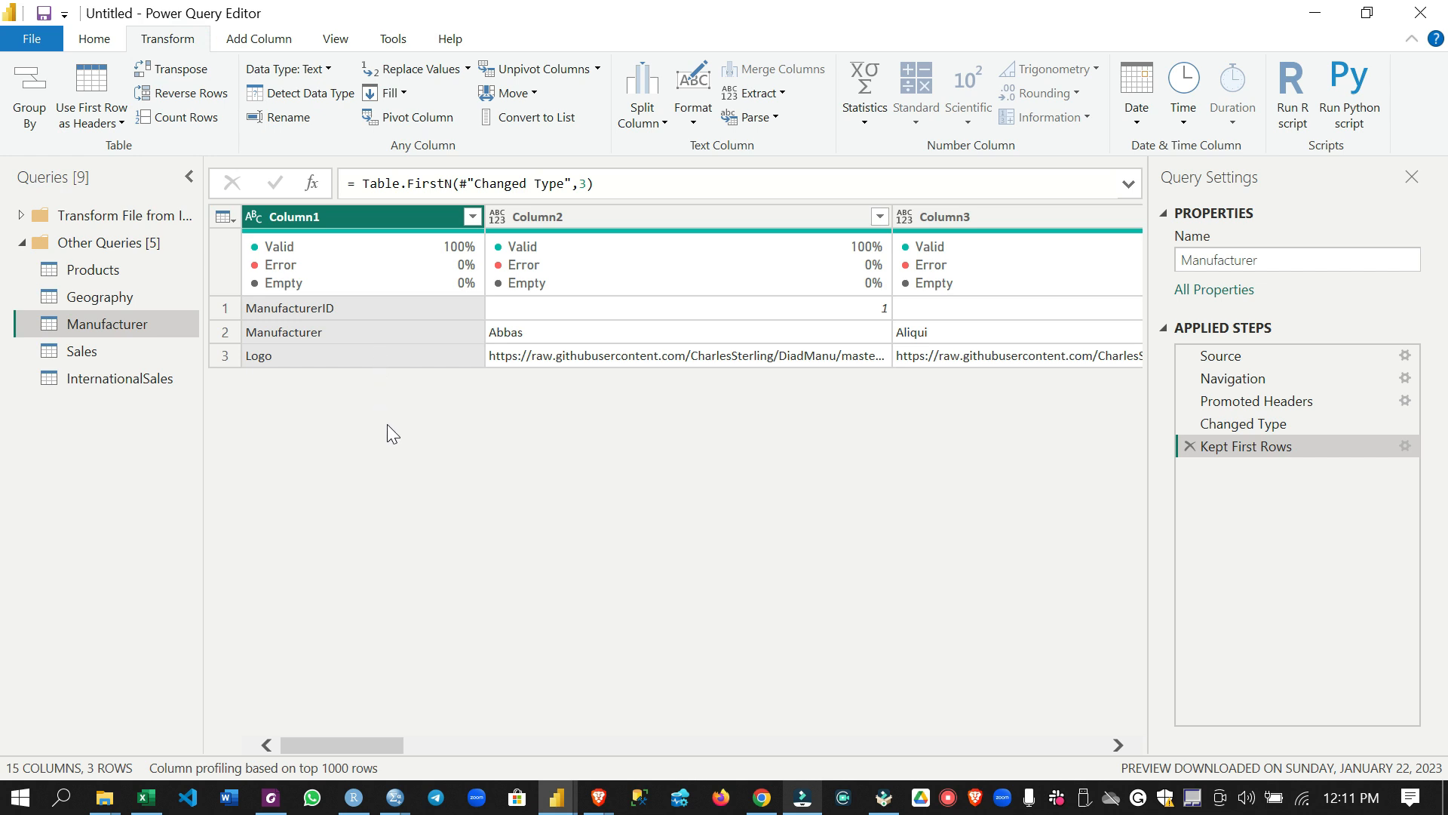
mouse_move(422, 275)
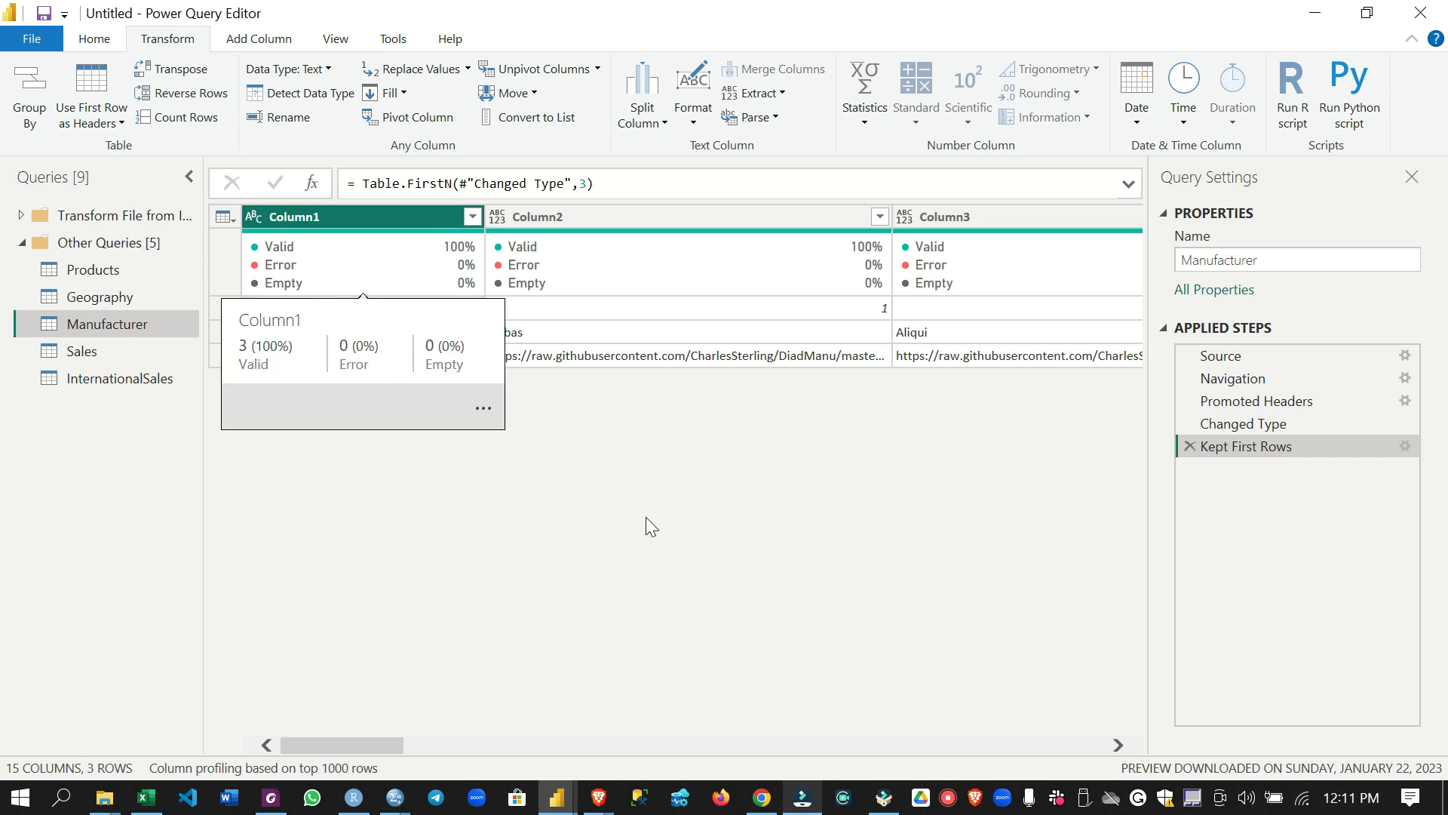
click(181, 71)
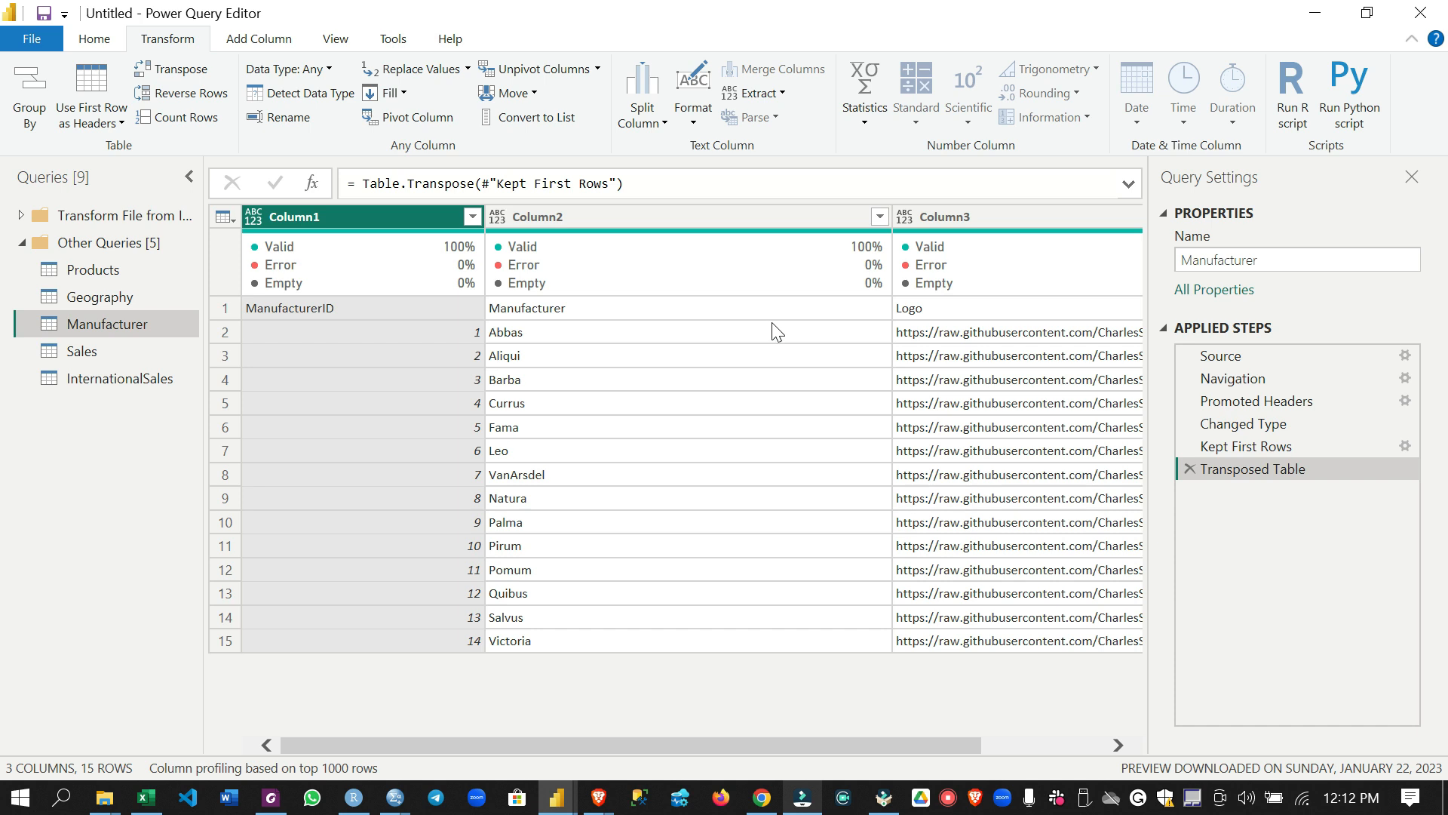
click(230, 309)
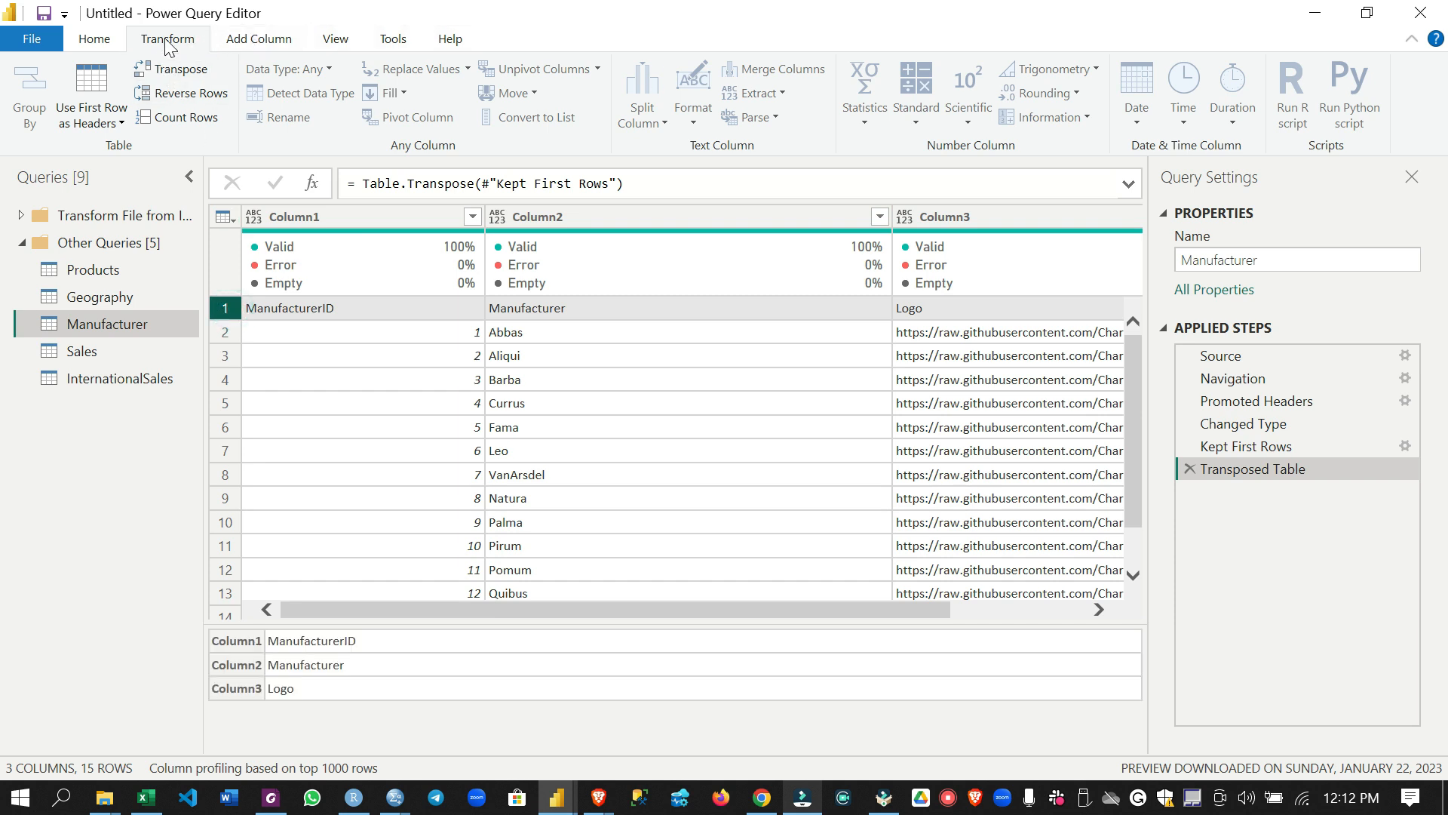
click(98, 39)
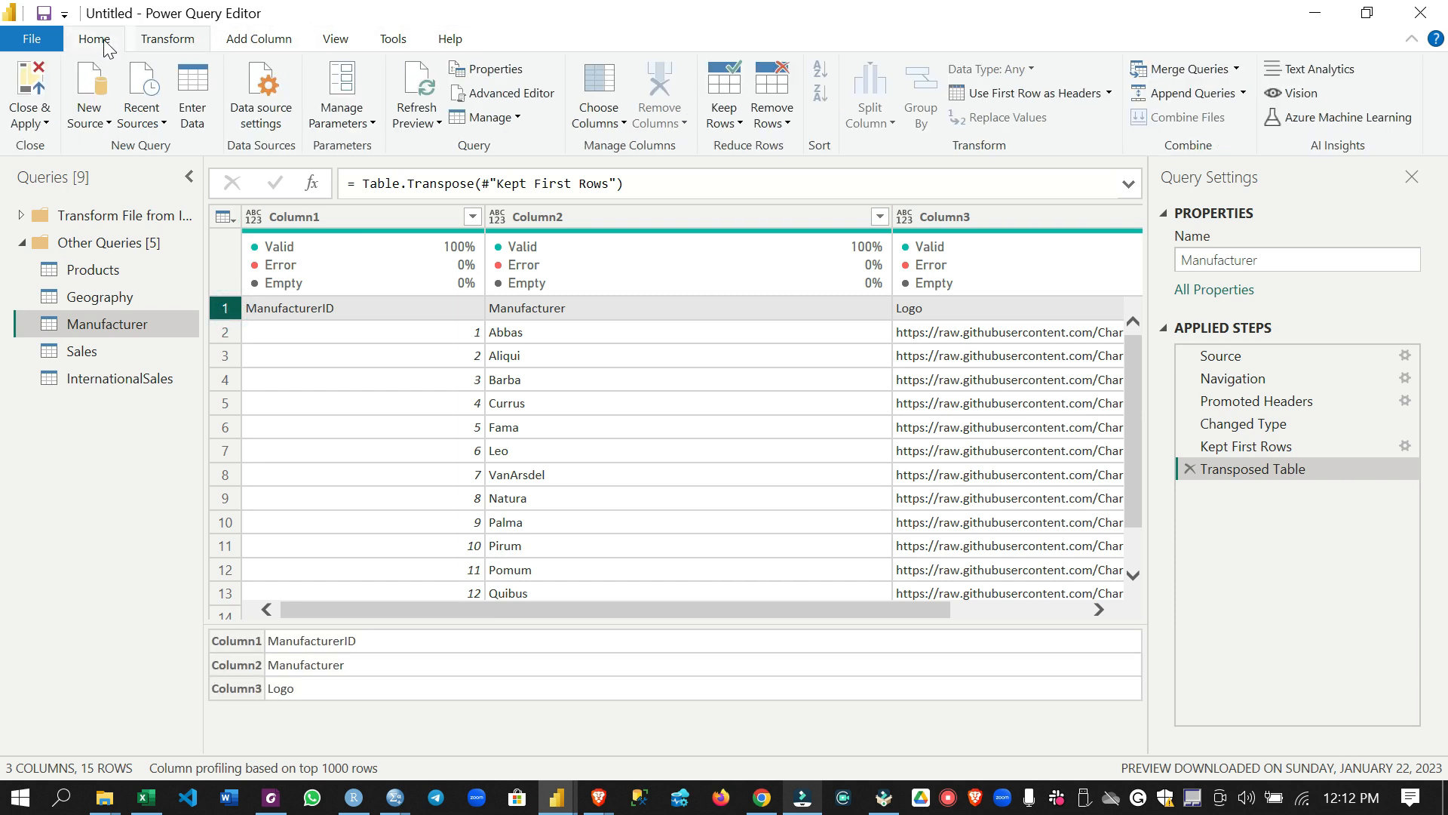
click(994, 95)
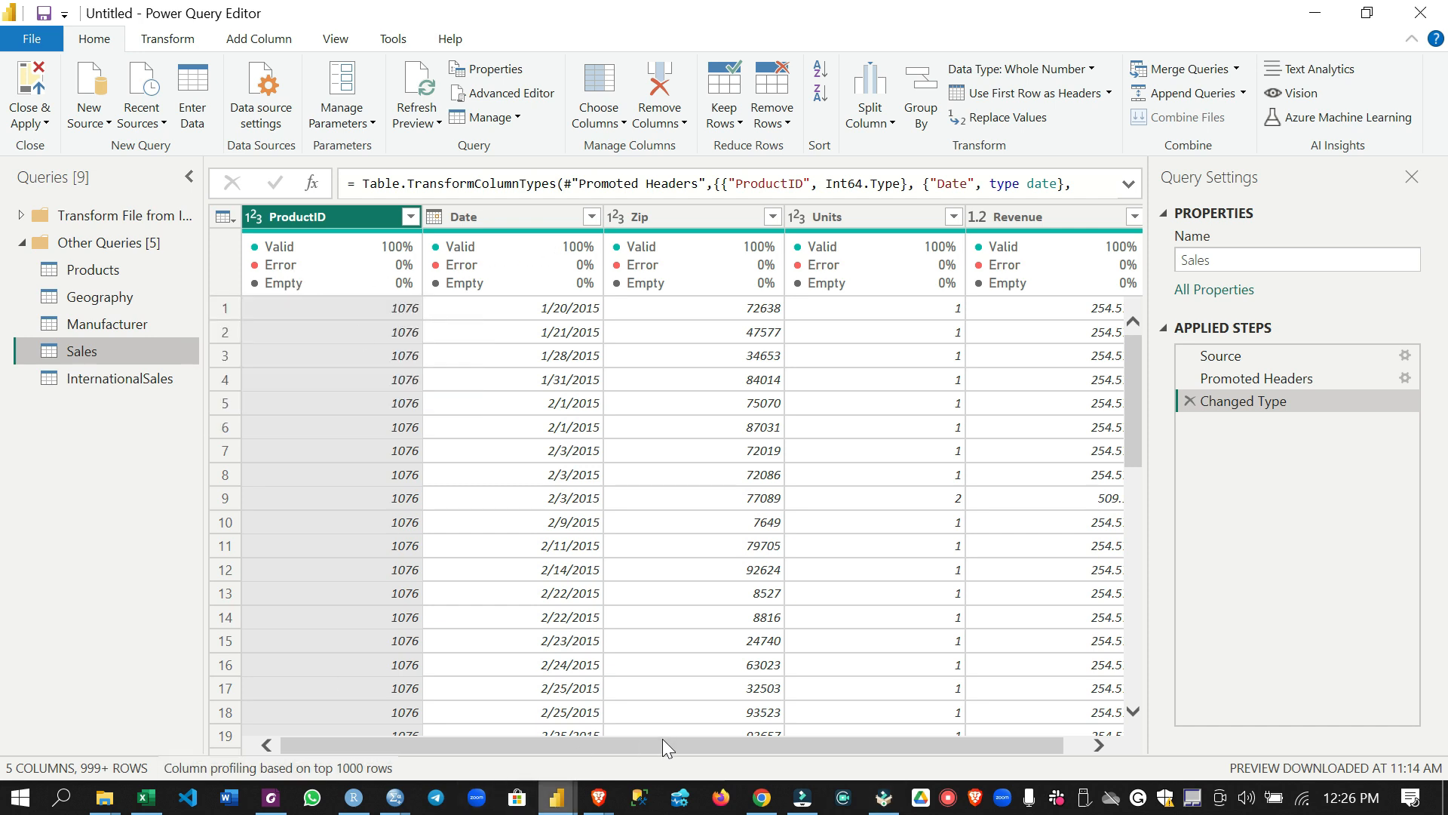
Review the columns of the Sales query and choose Date as the Date column's data type
mouse_move(588, 745)
mouse_down()
mouse_move(631, 749)
mouse_move(576, 754)
mouse_up()
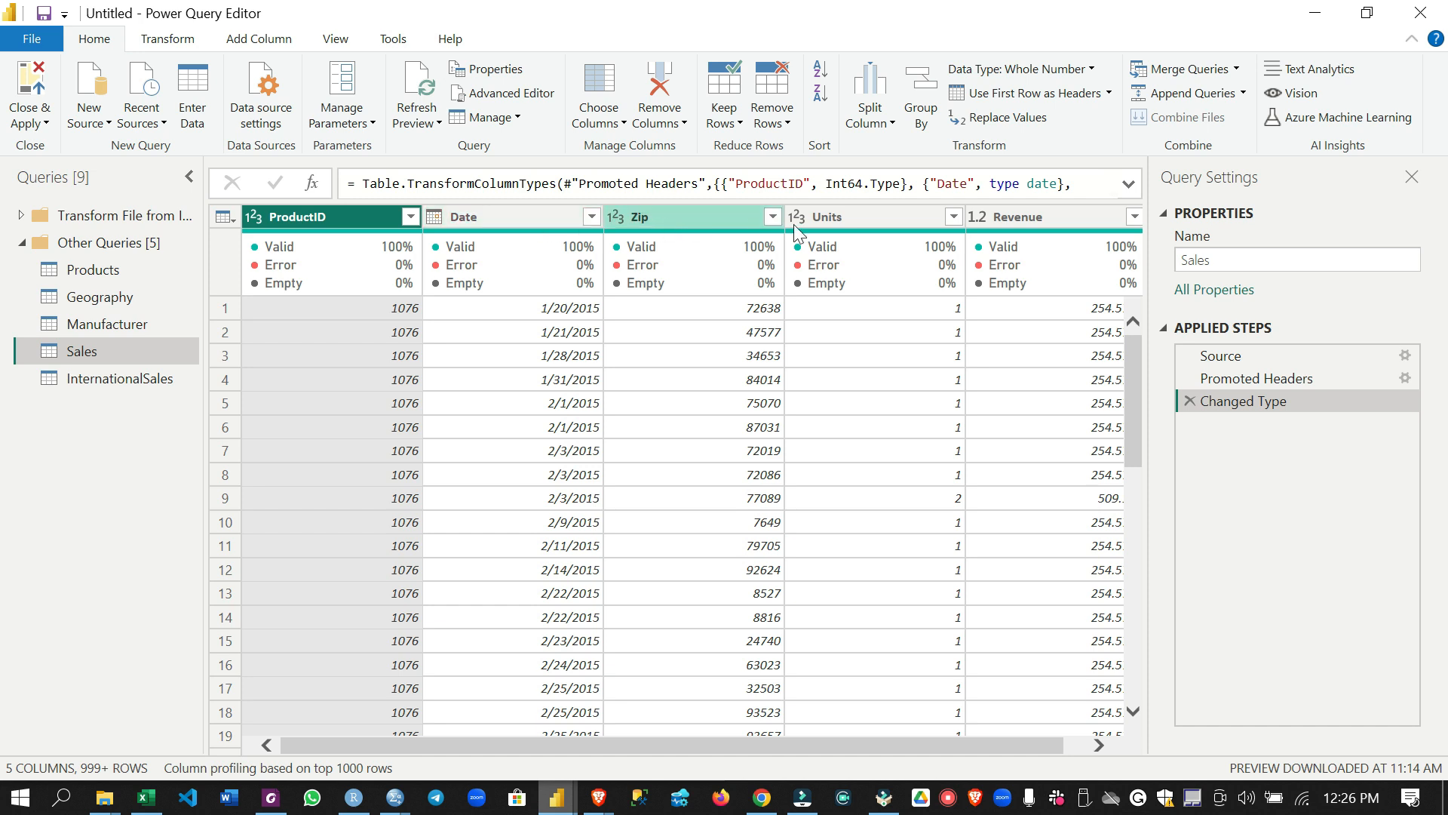
drag(891, 739, 916, 742)
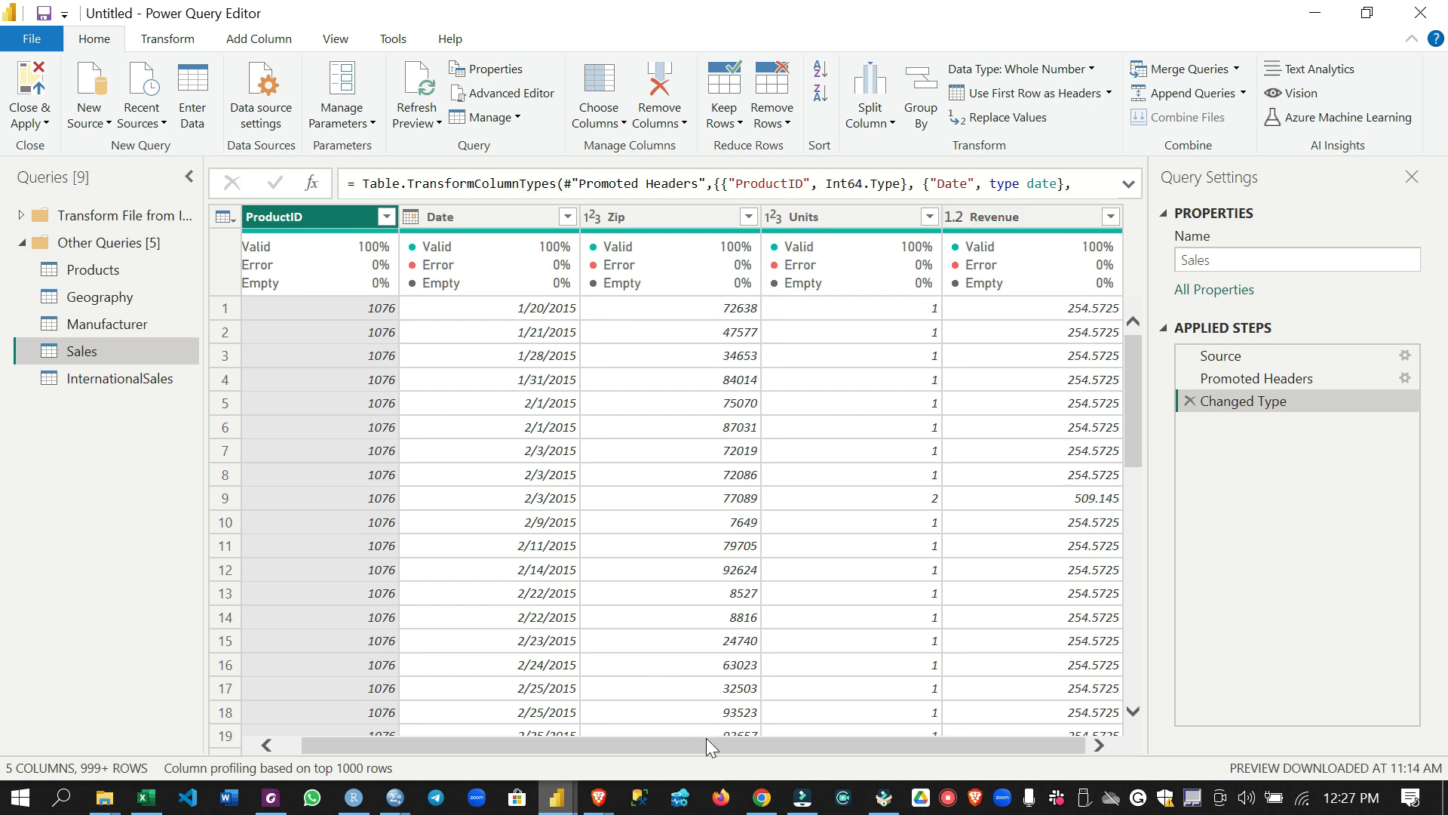
drag(706, 738, 623, 755)
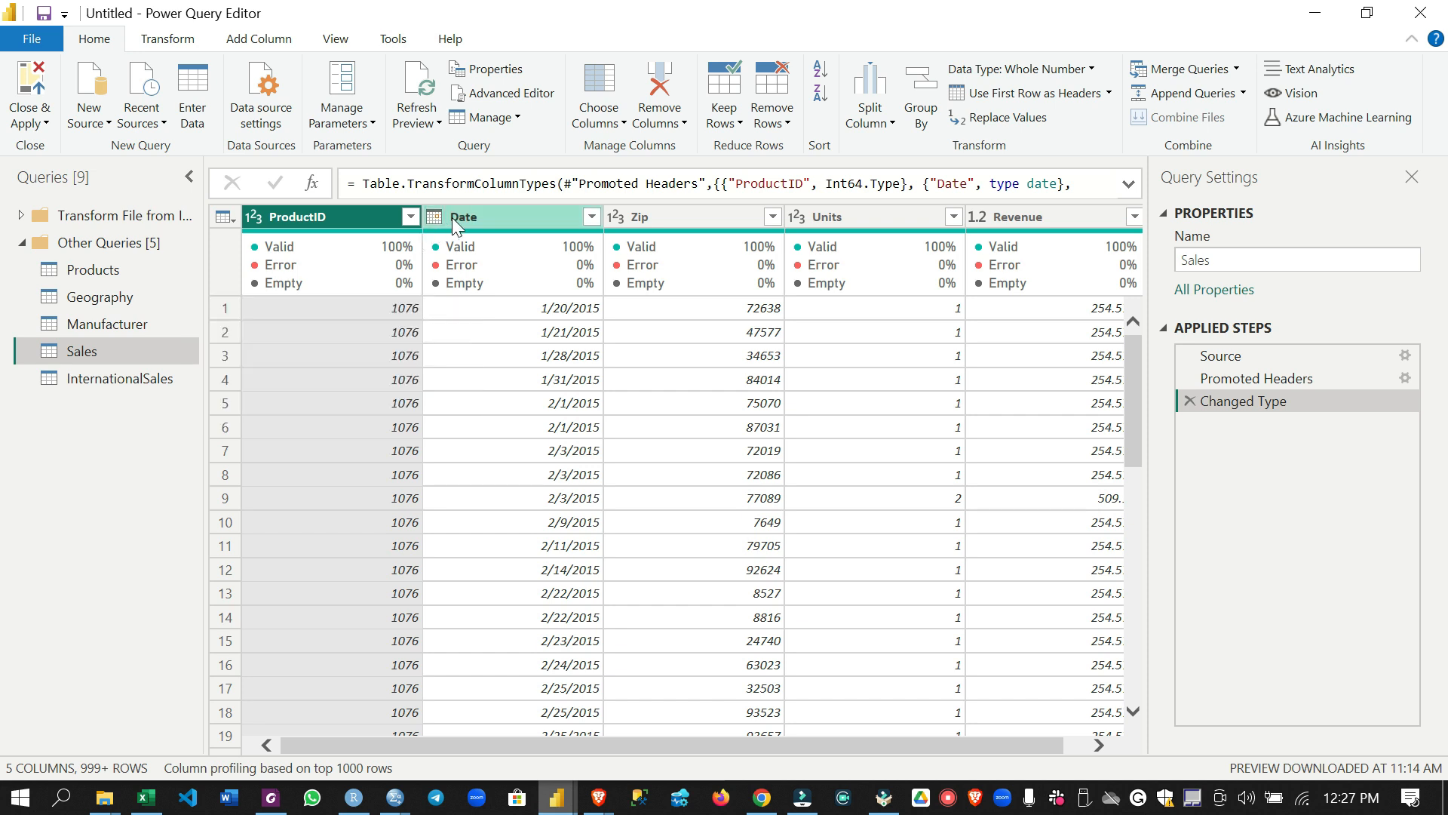
click(508, 219)
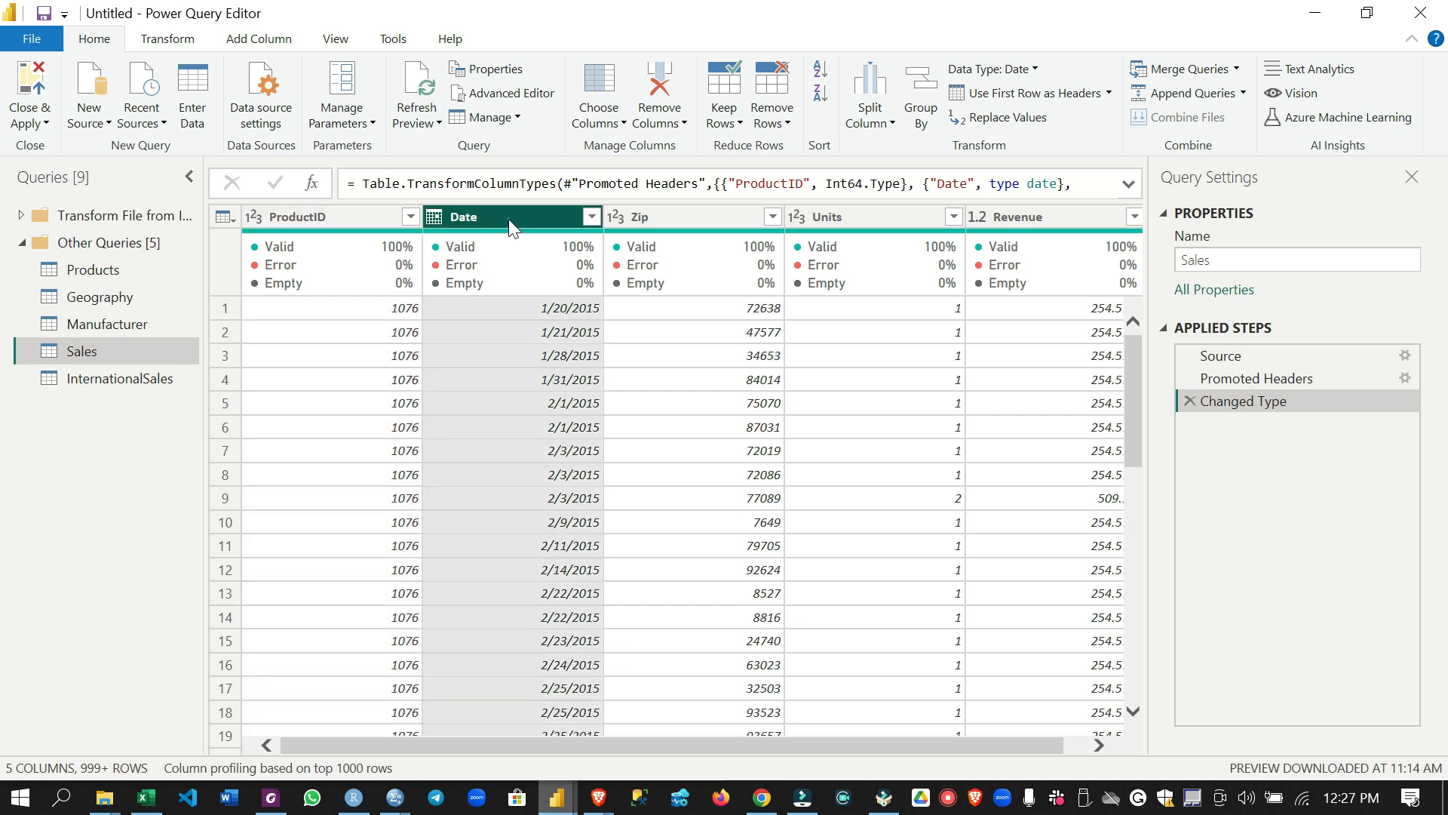
click(437, 219)
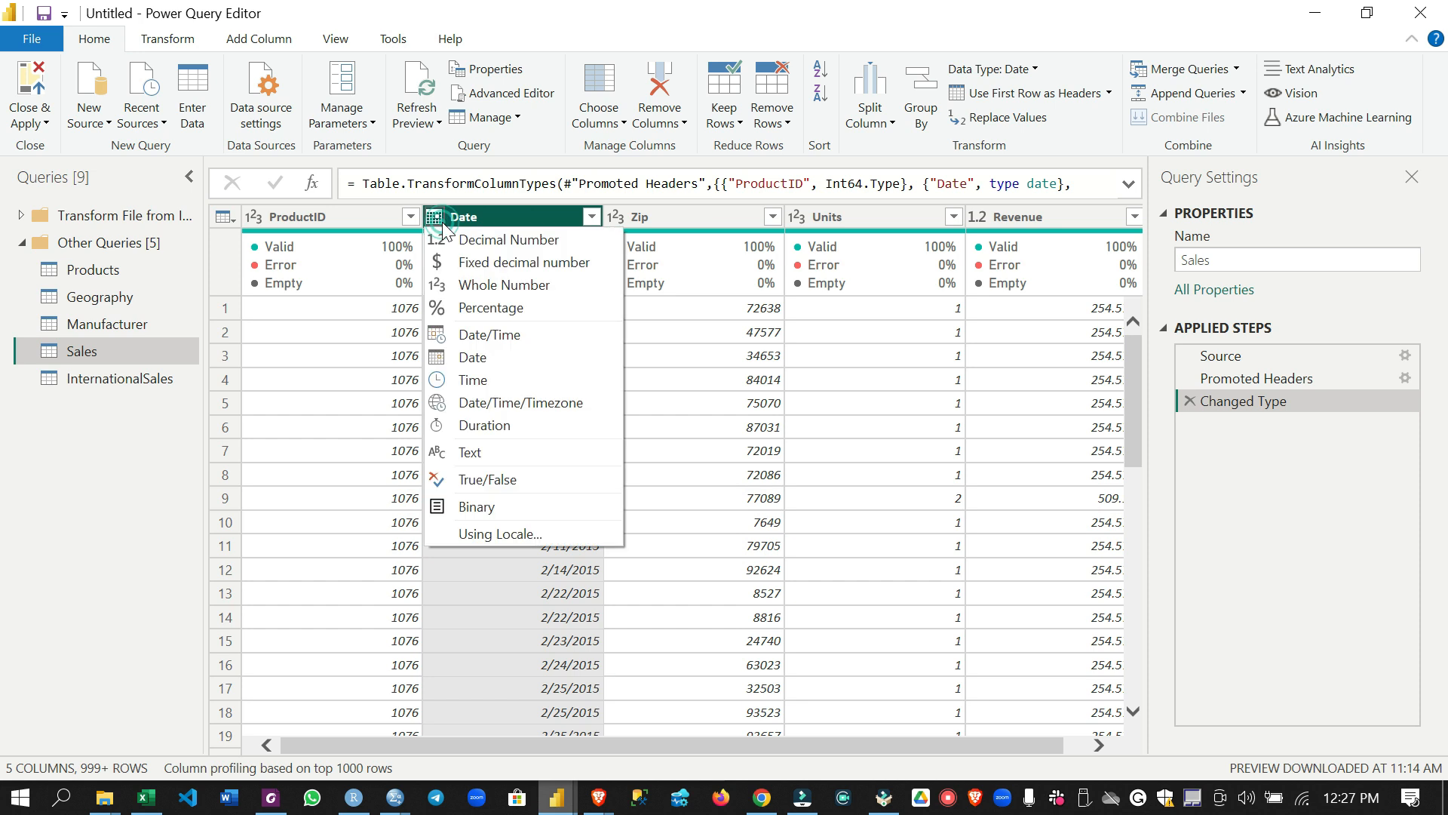
click(516, 362)
Change the Sales query's Zip column to the Text data type, replacing the current type conversion
click(657, 222)
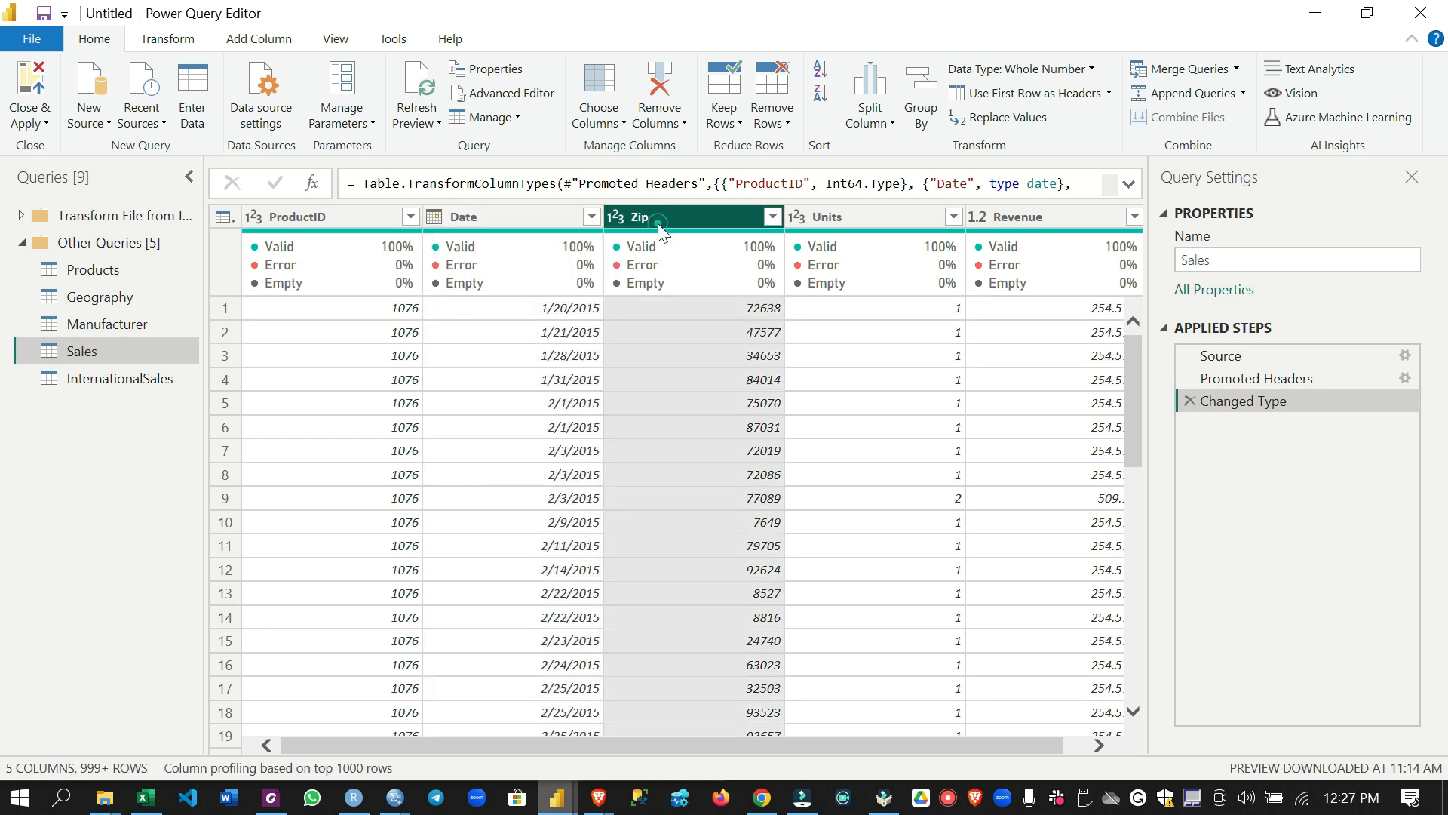
click(616, 218)
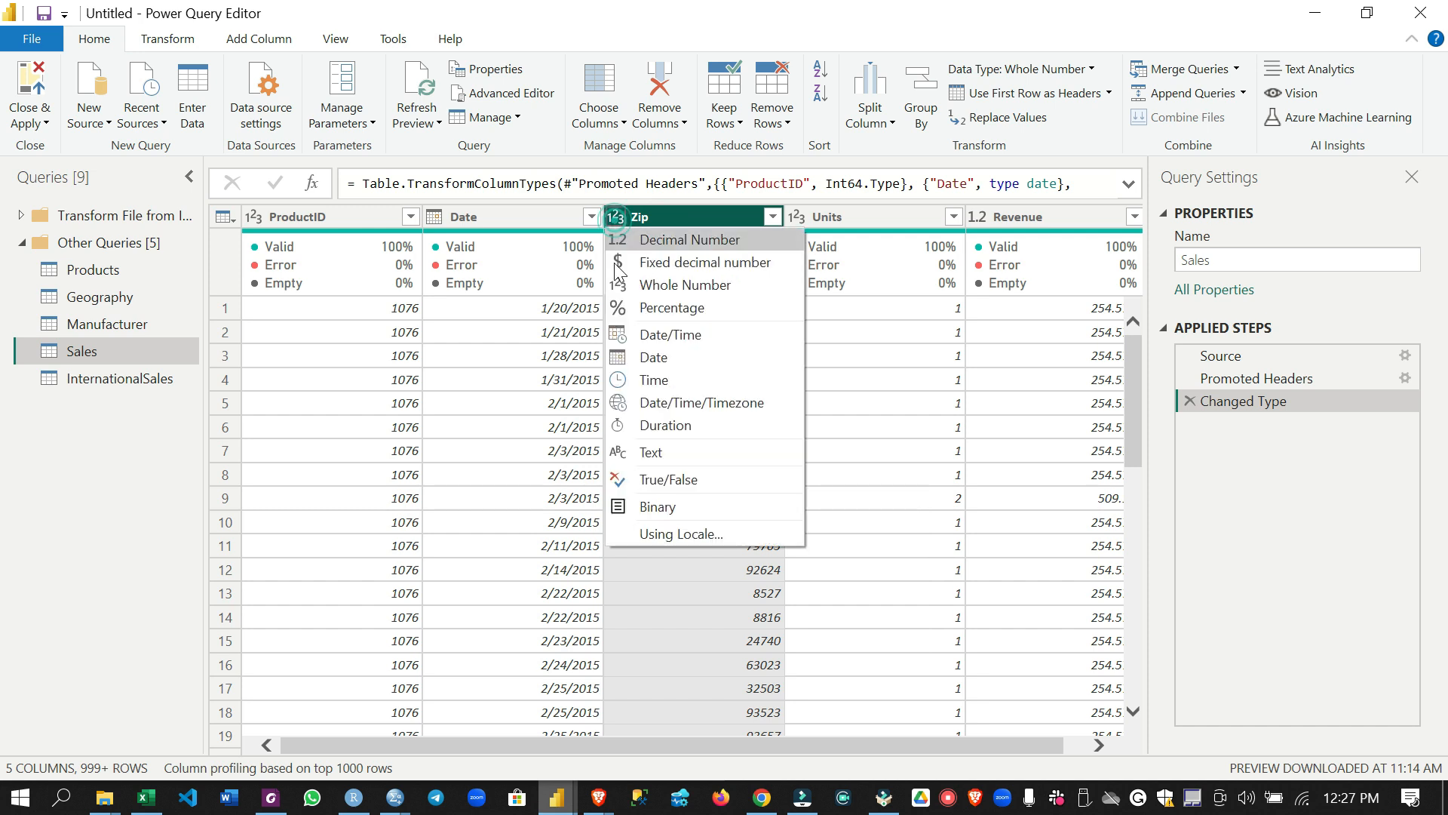
click(669, 456)
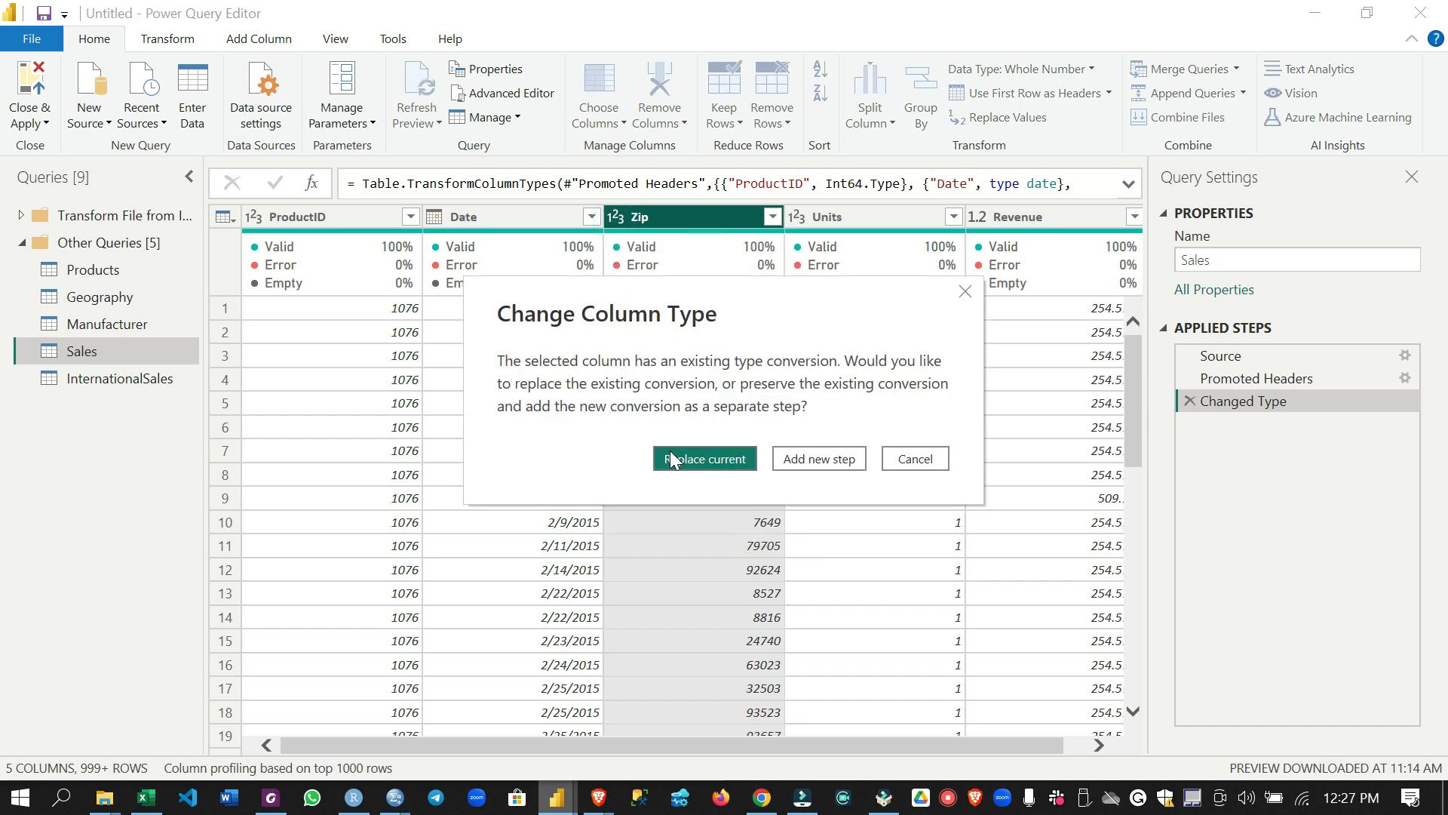
click(695, 459)
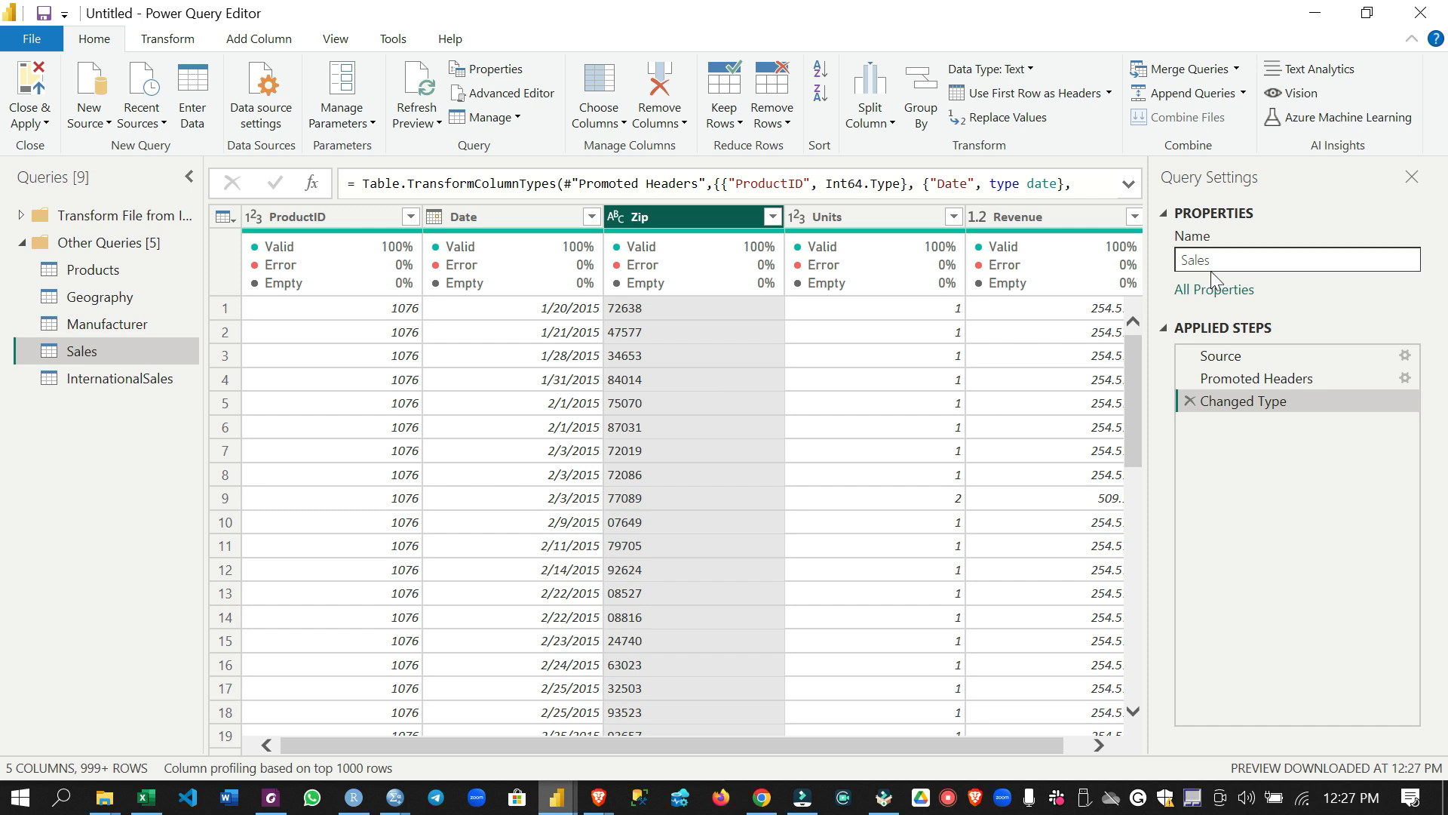
Check the Units column and change the Revenue column to Fixed decimal number, replacing the current type conversion
click(855, 214)
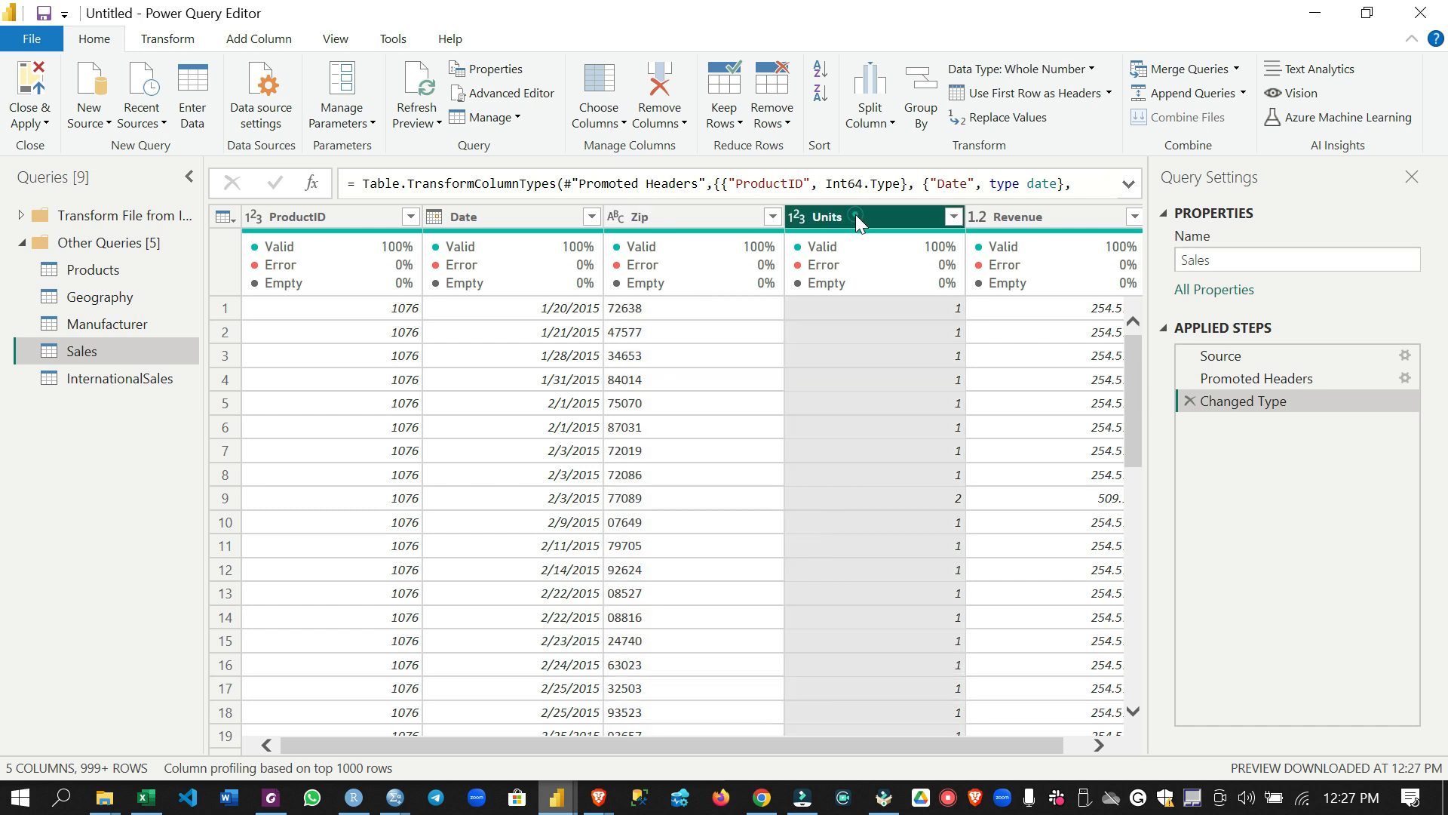
click(1052, 218)
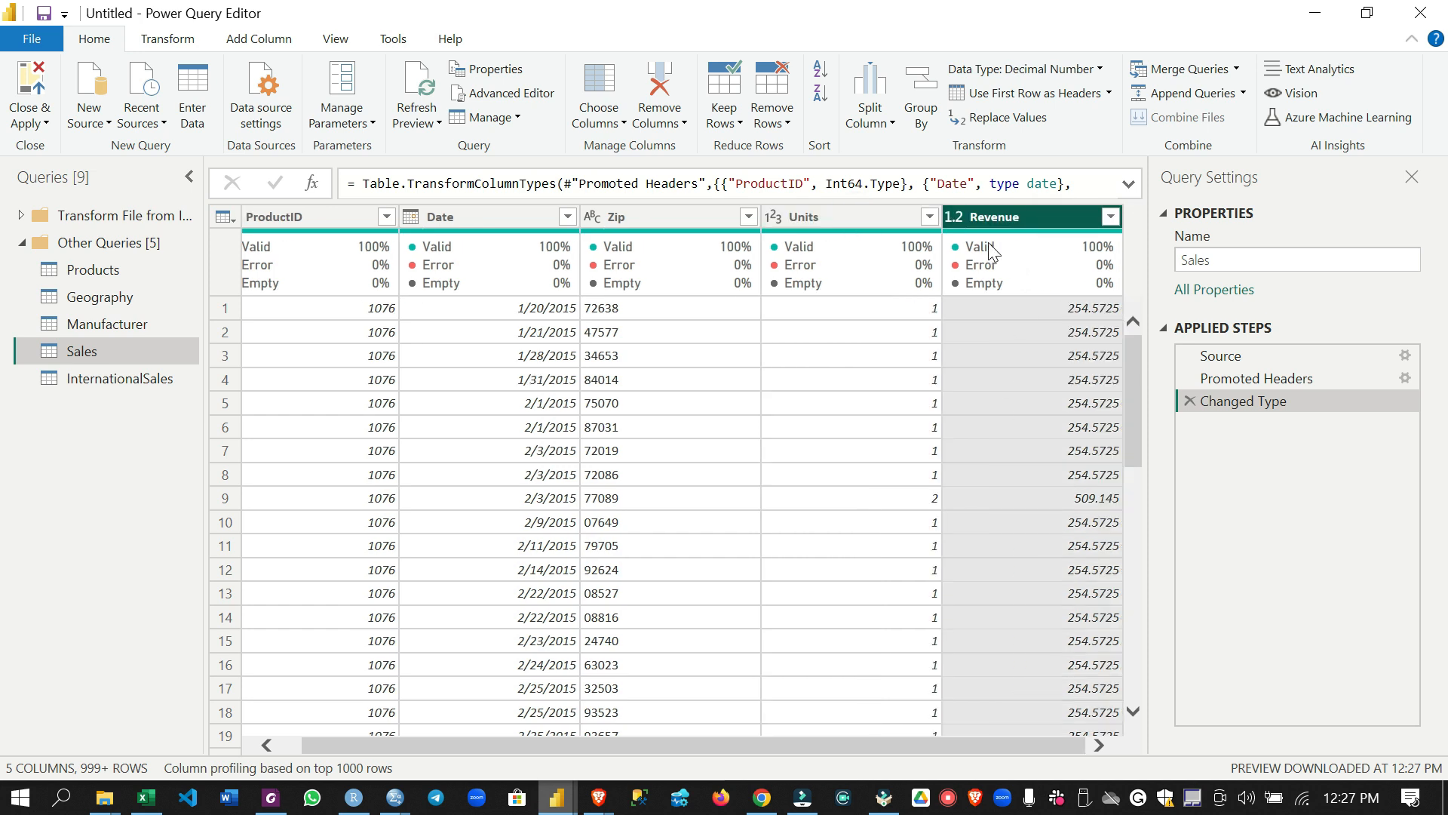
click(955, 217)
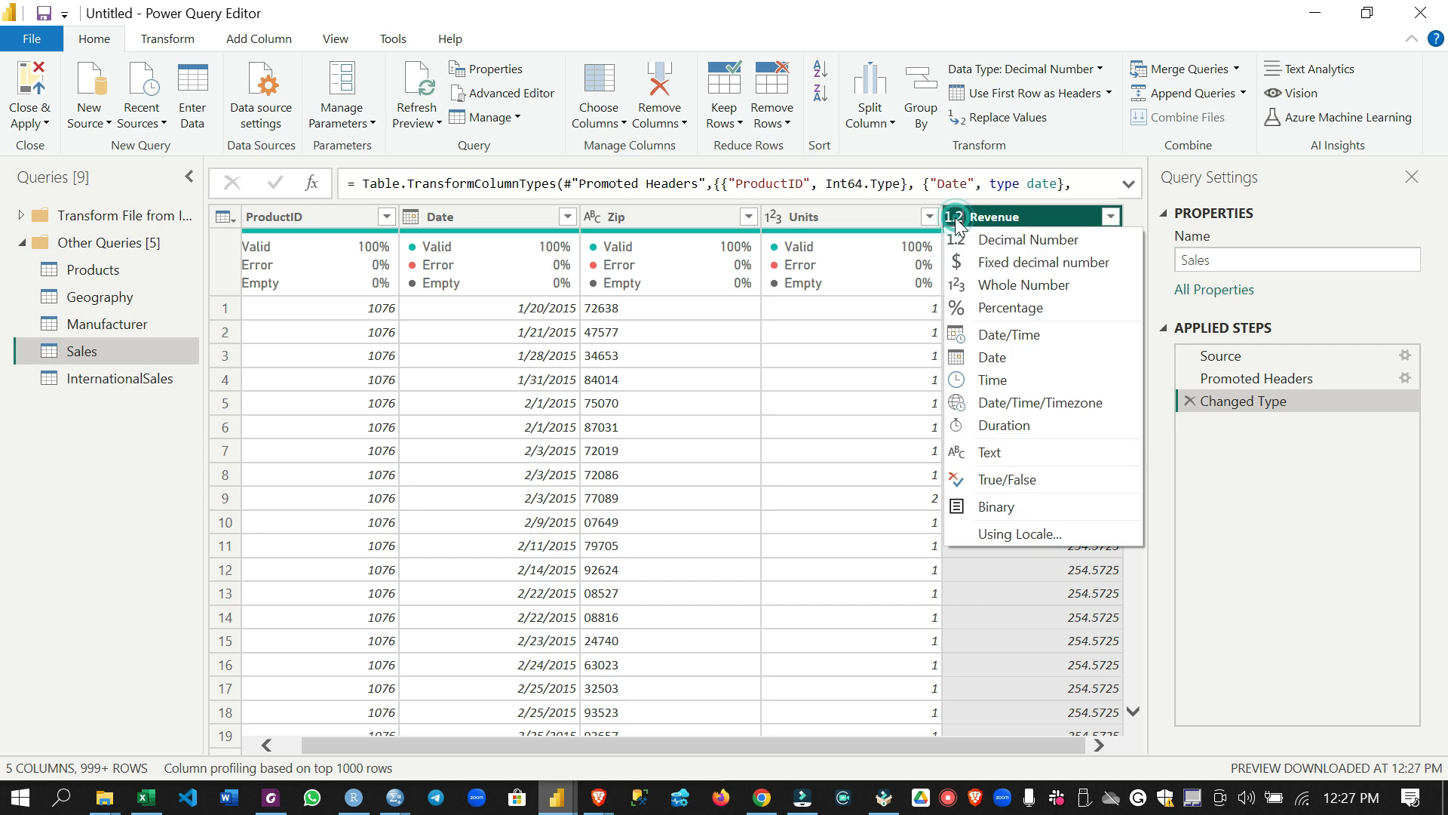
click(962, 261)
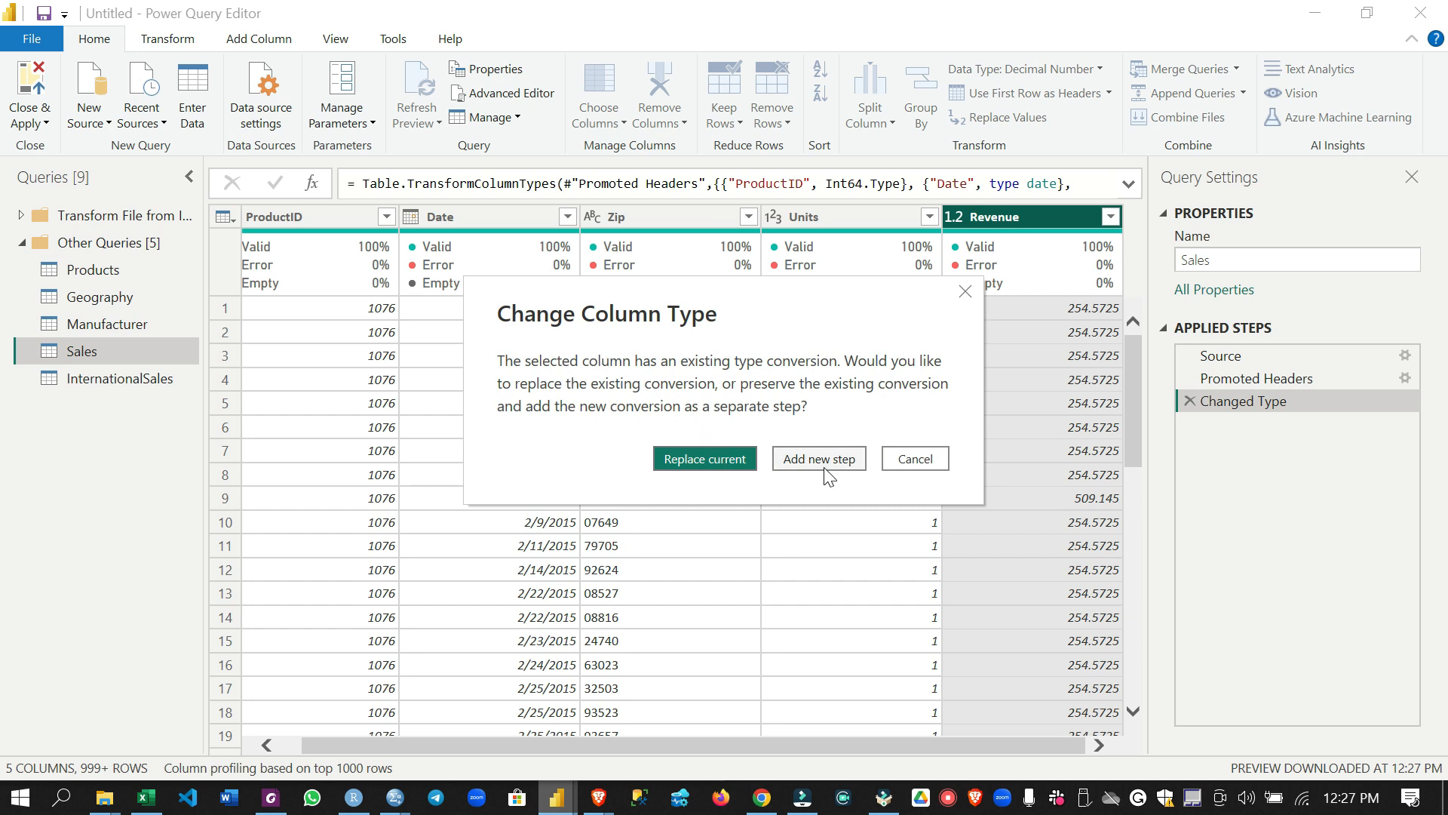
click(688, 457)
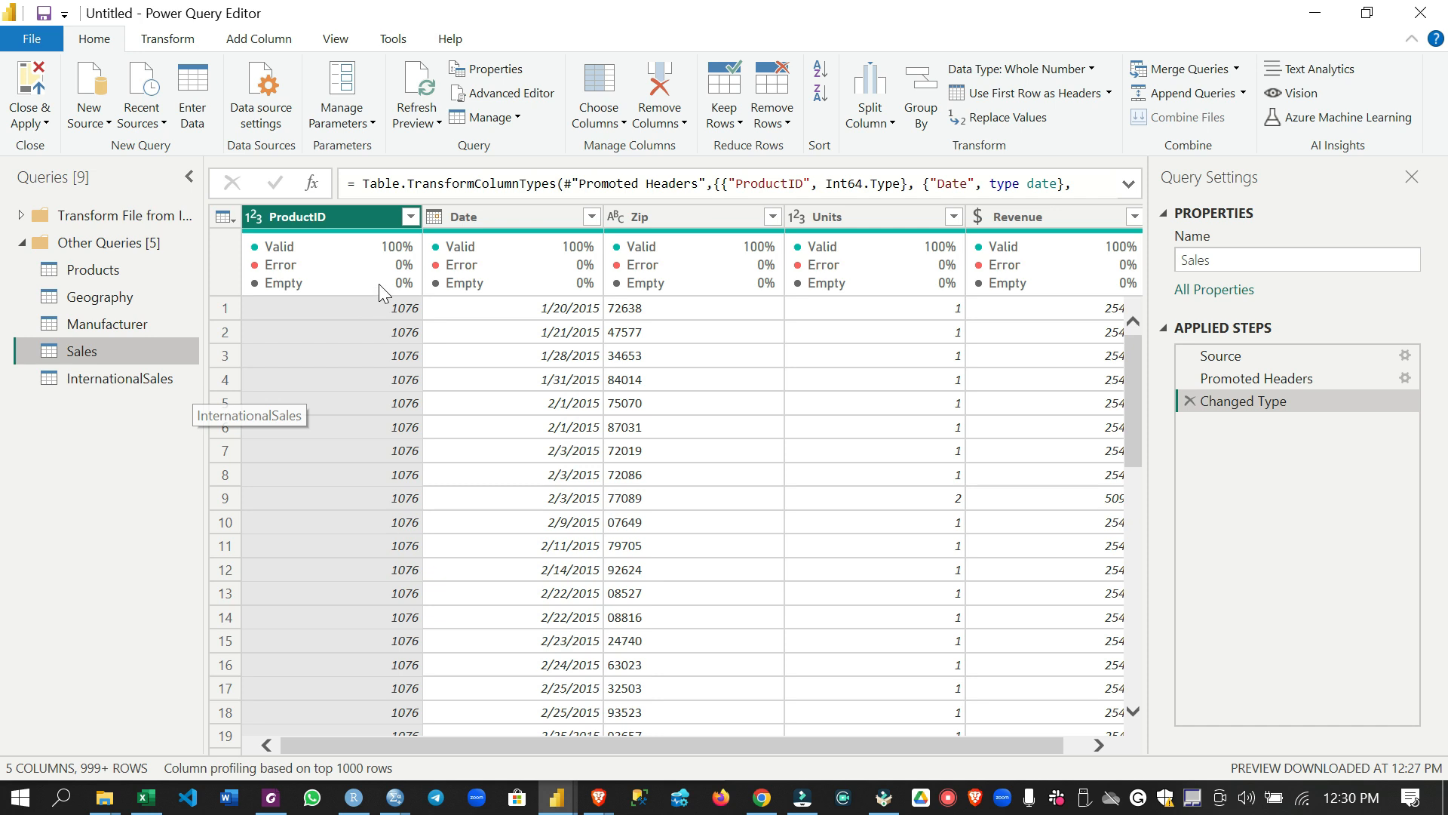
In the InternationalSales query, load the Country column's full value list and filter the column to a single country
click(155, 389)
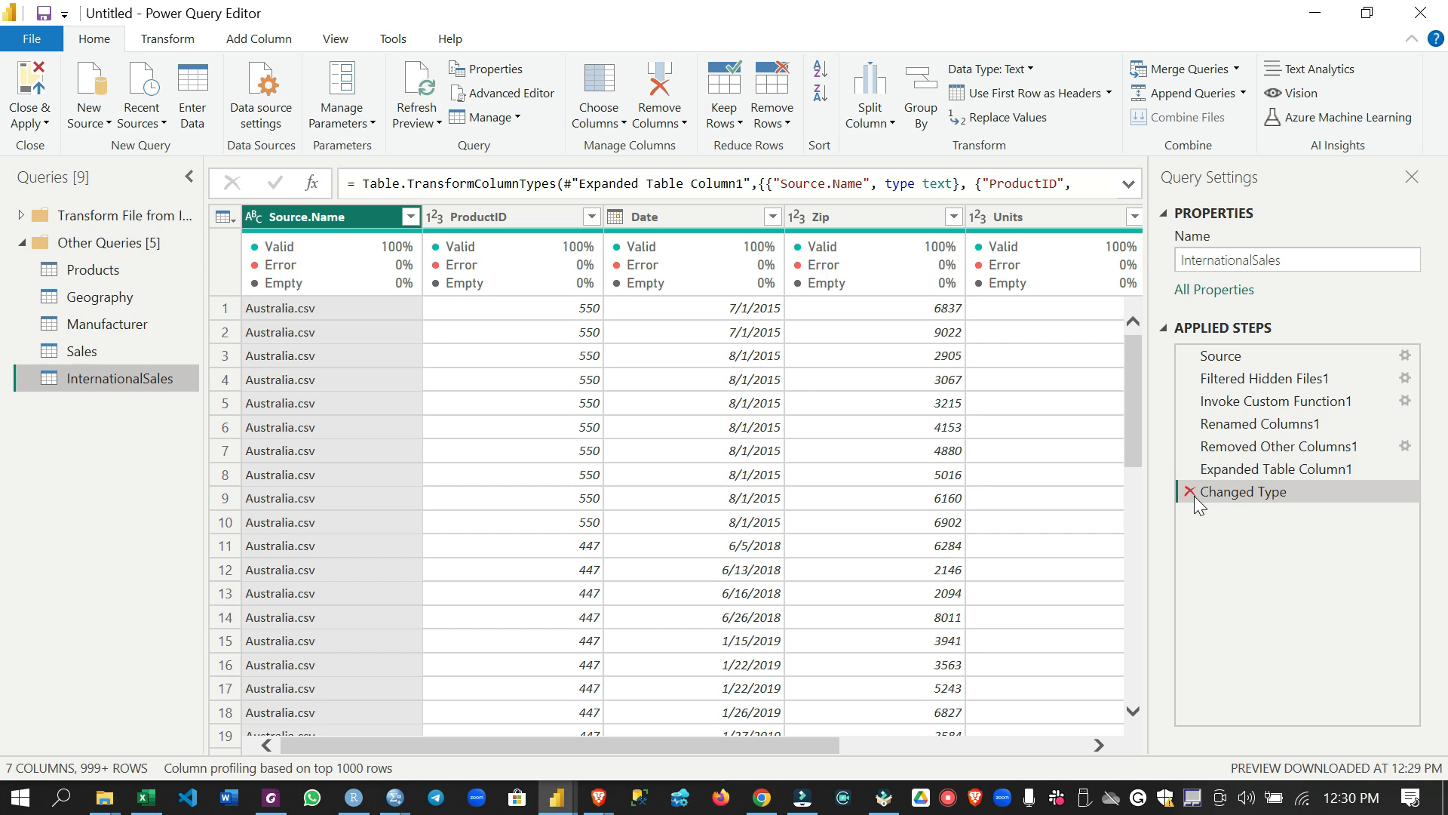
drag(781, 739, 1014, 726)
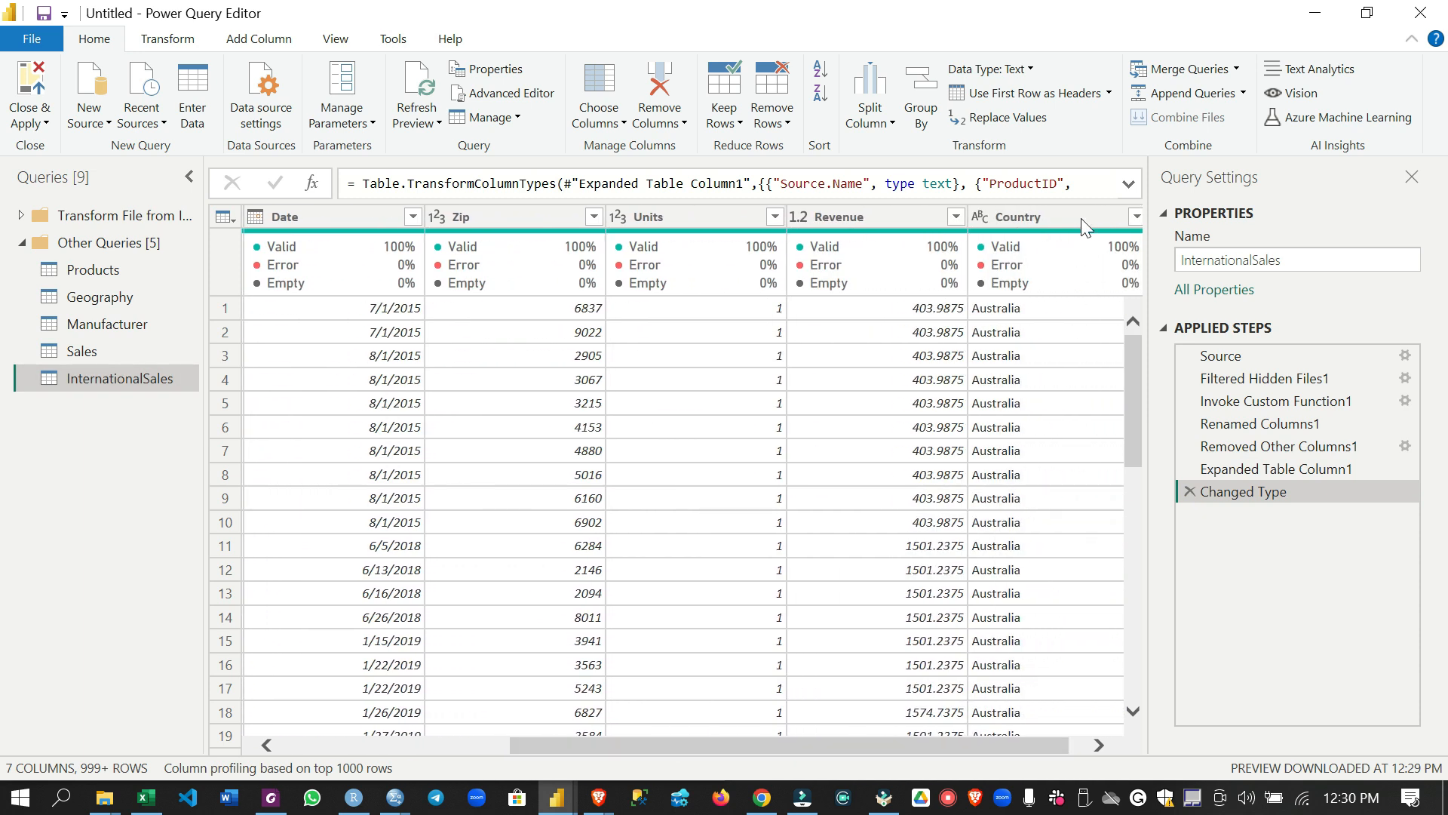
click(1142, 217)
click(1110, 217)
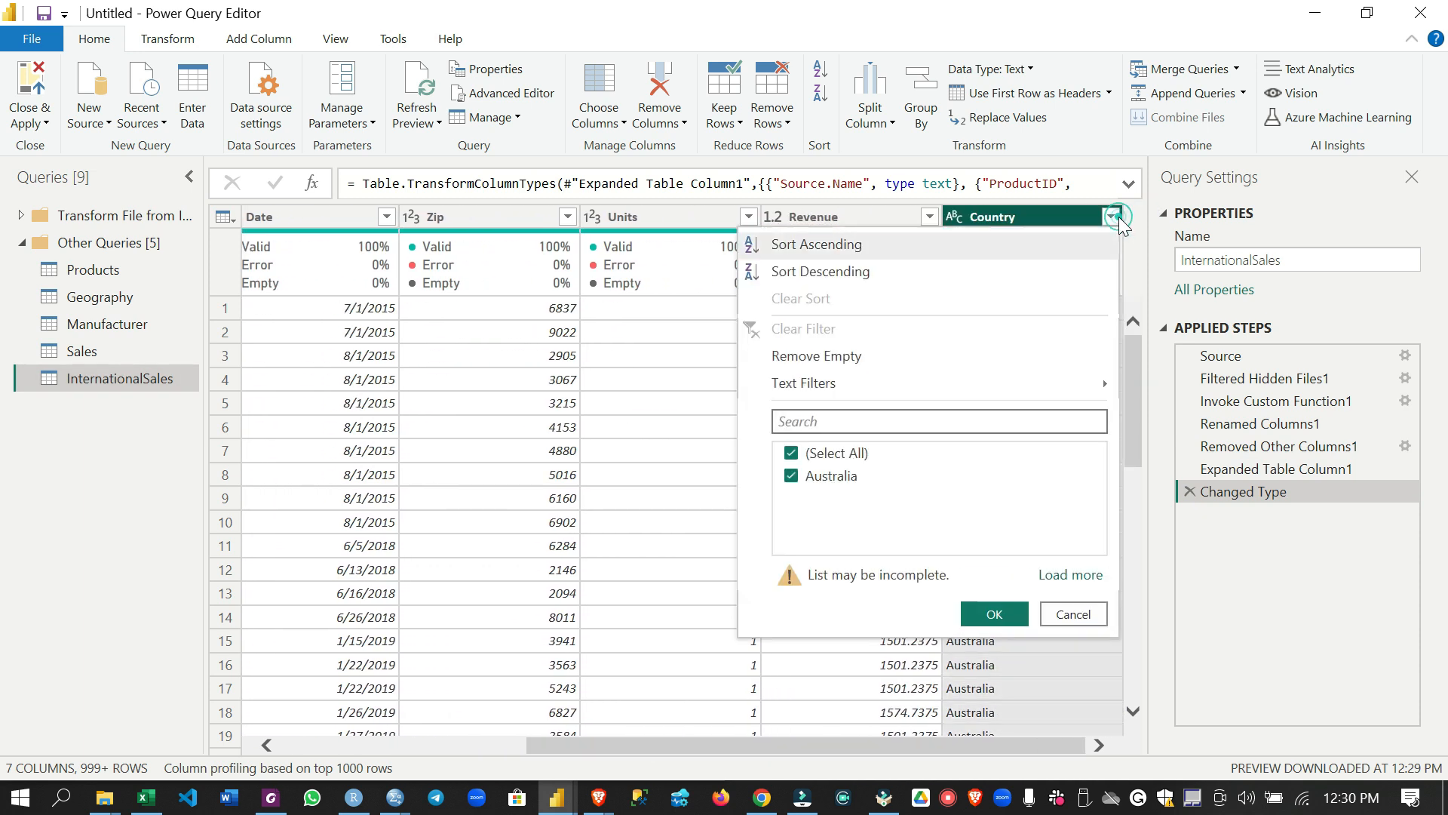
click(1069, 577)
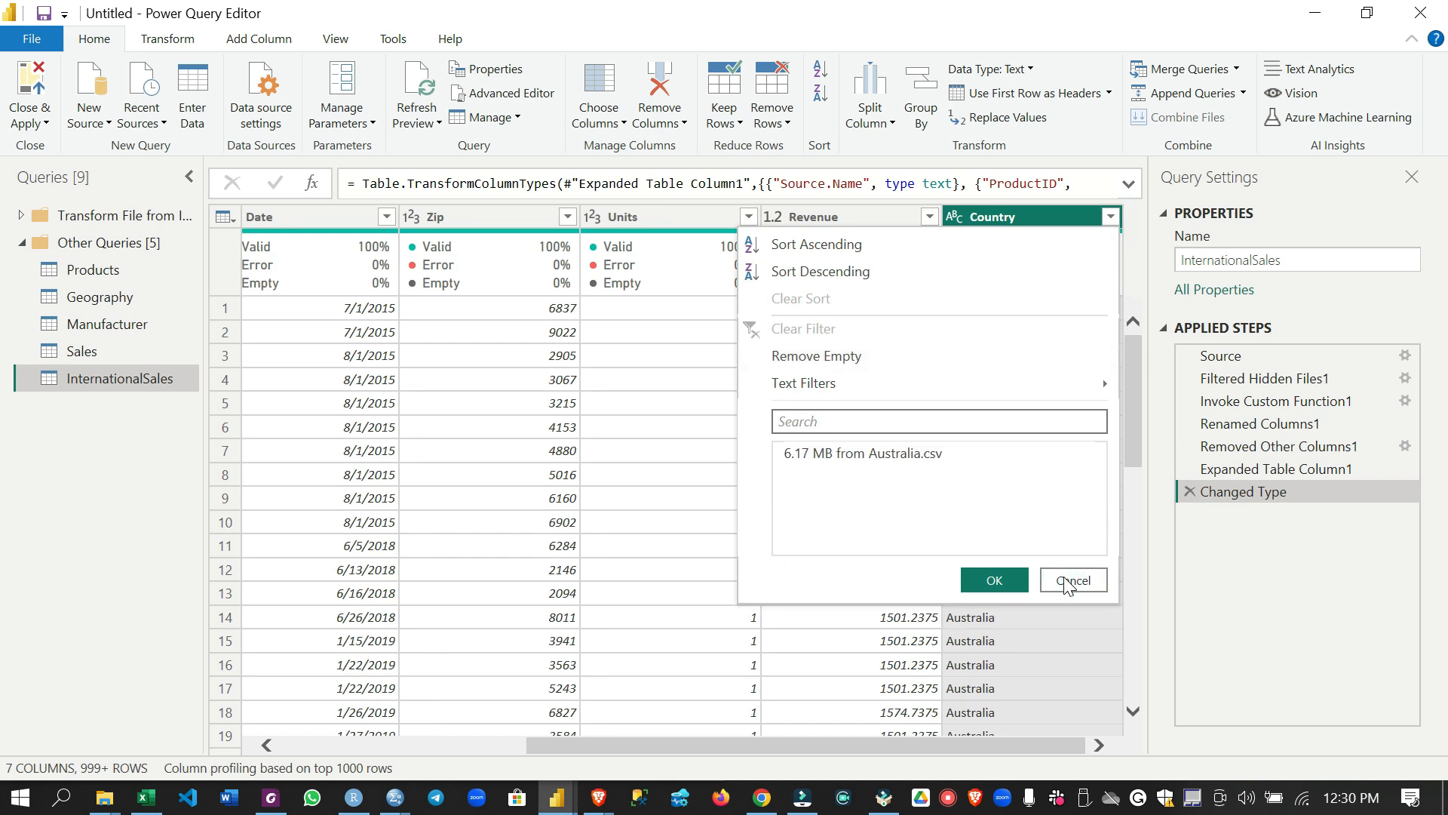
click(794, 454)
click(792, 499)
click(994, 626)
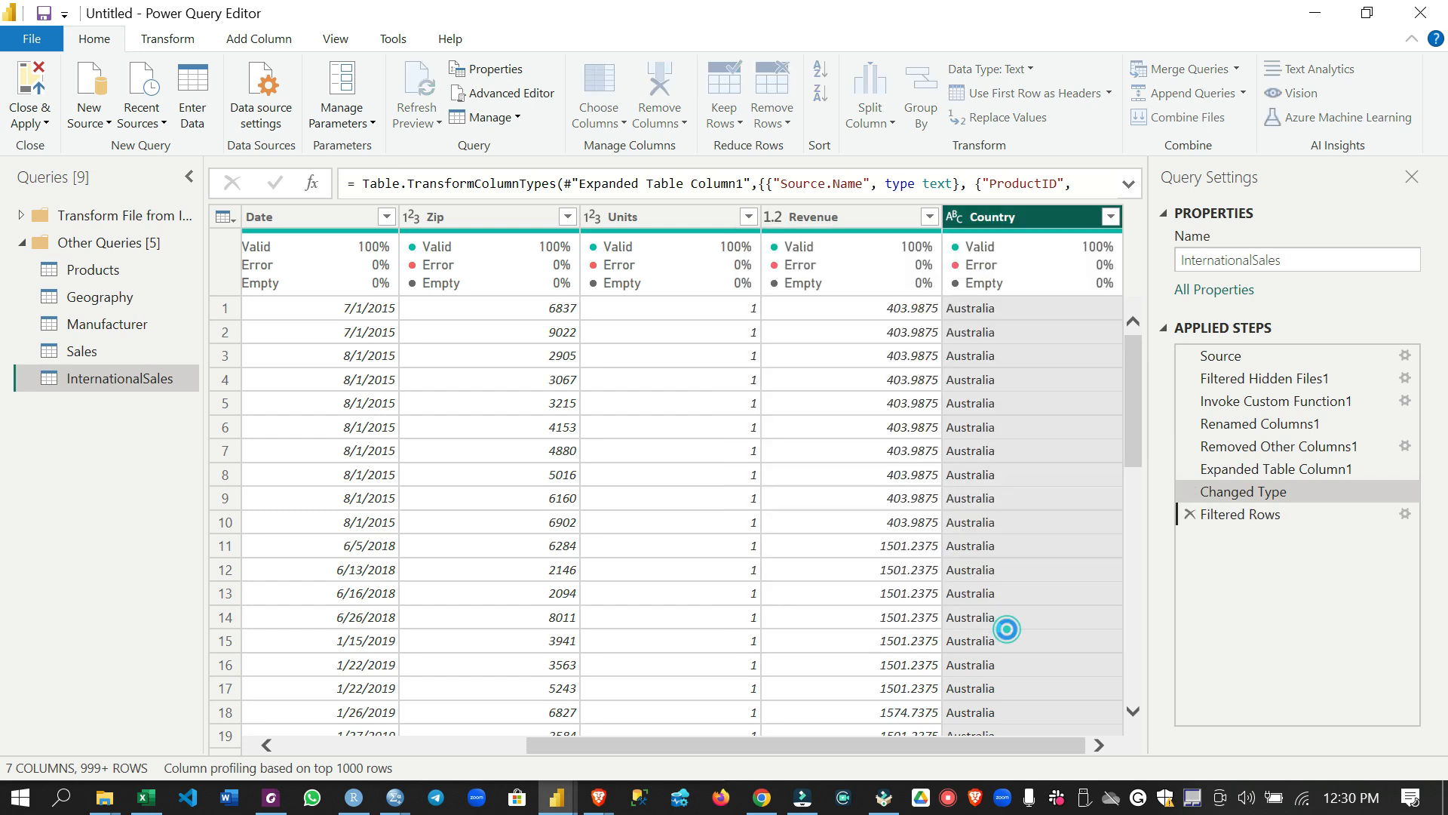
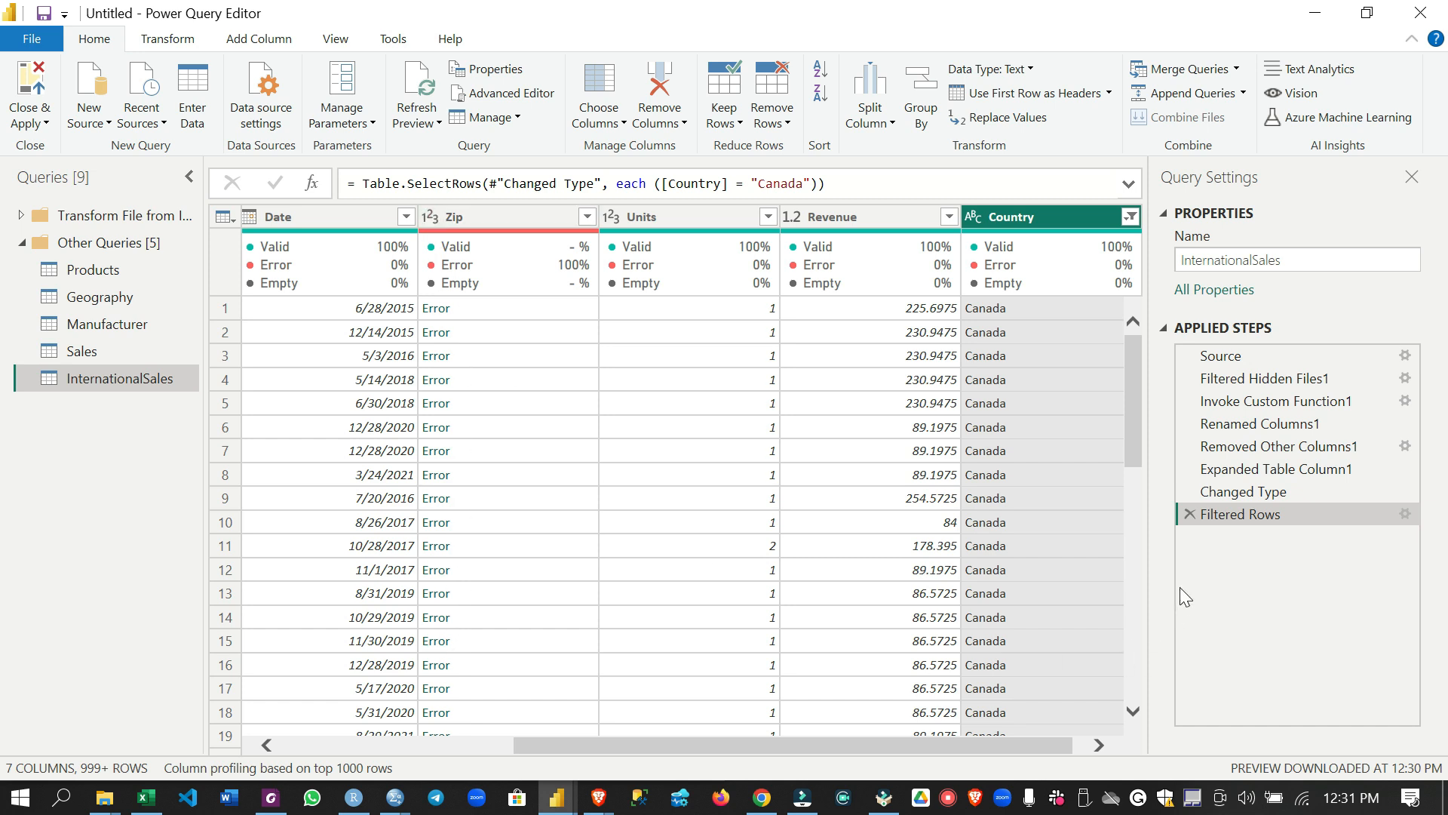
Delete the row filter and the automatic type conversion from the InternationalSales query's applied steps
click(1192, 516)
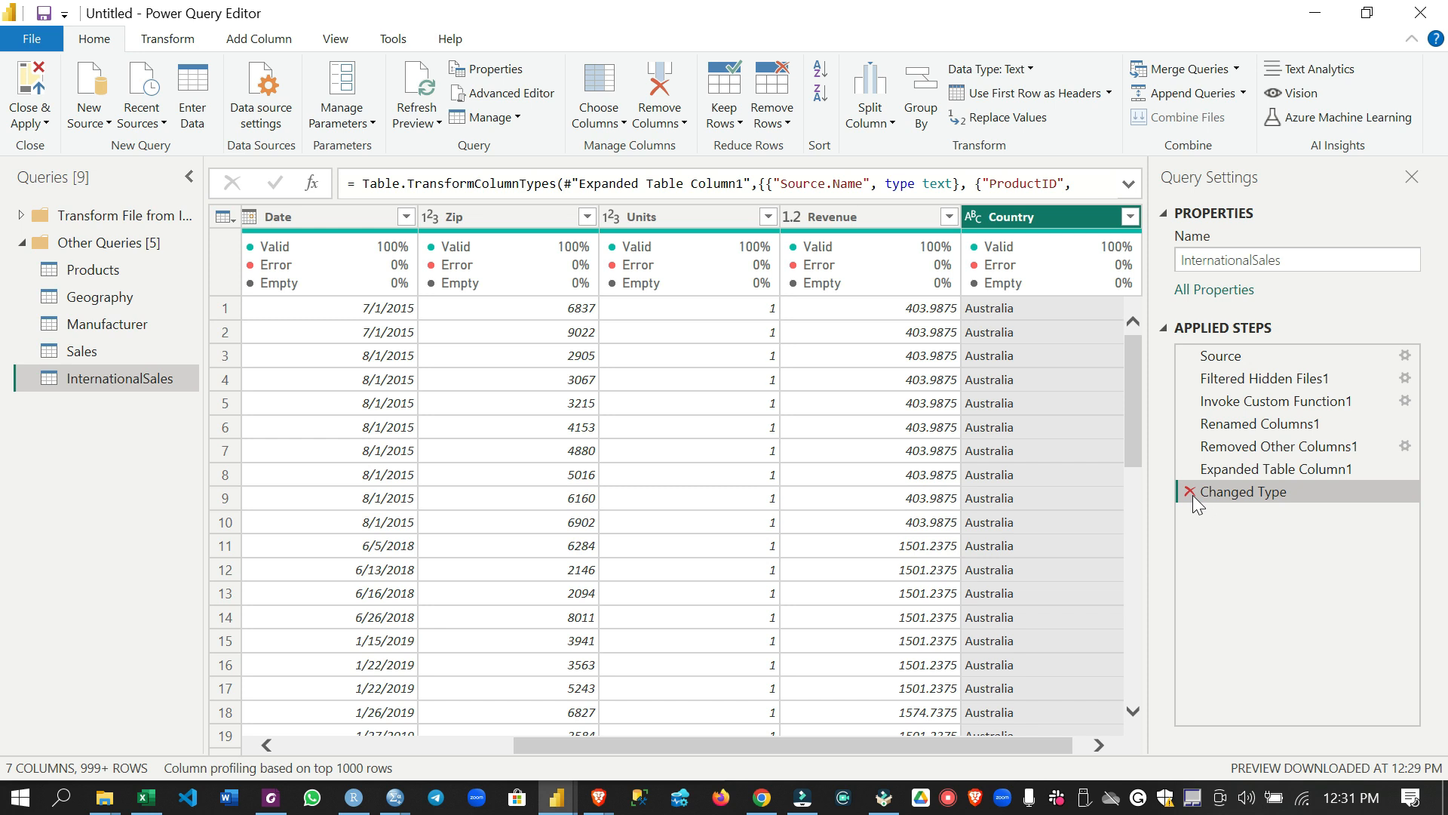
click(1190, 492)
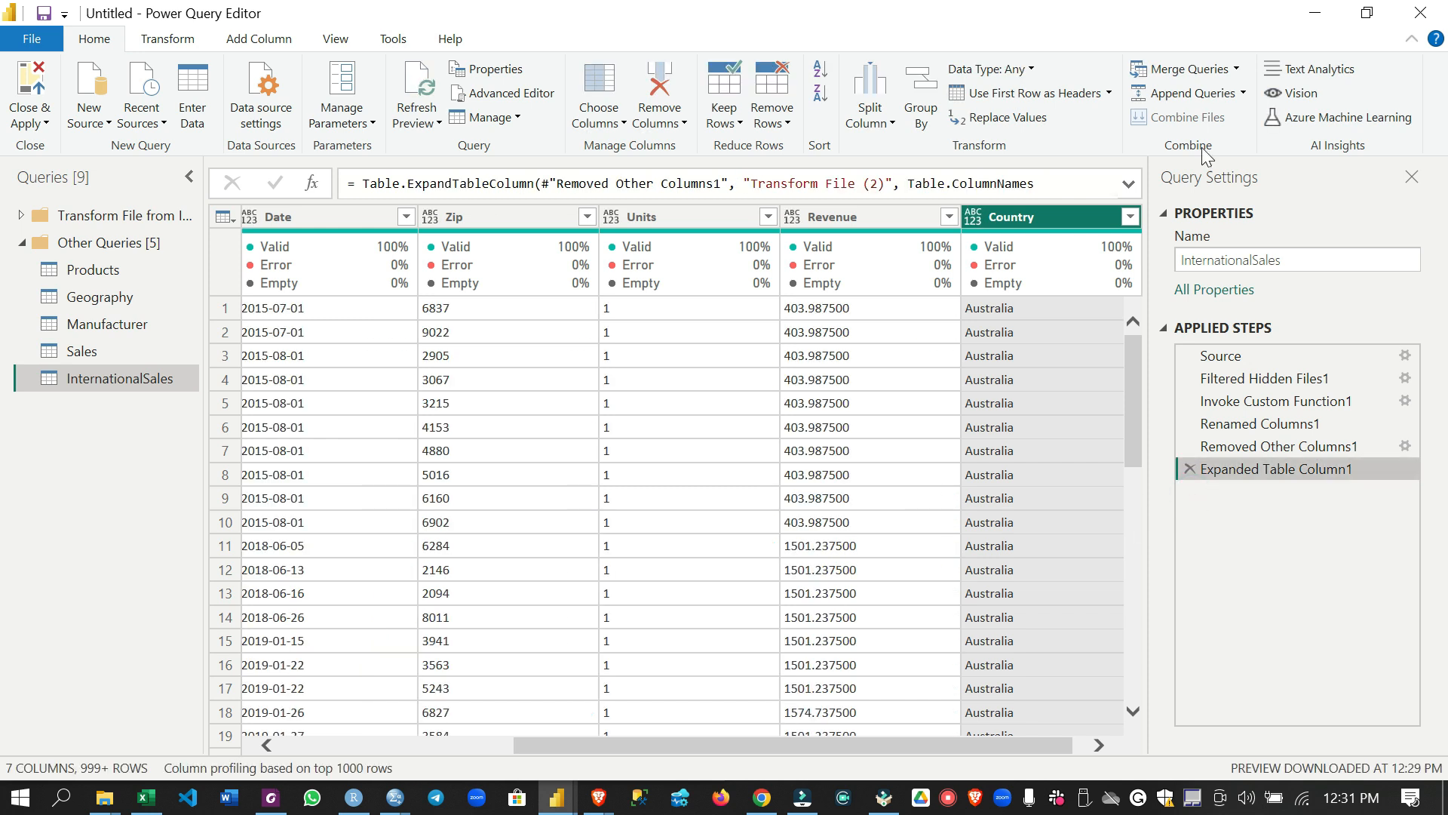
Filter the untyped Country column to Canada to inspect its Zip codes, and remove that filter again
click(1129, 217)
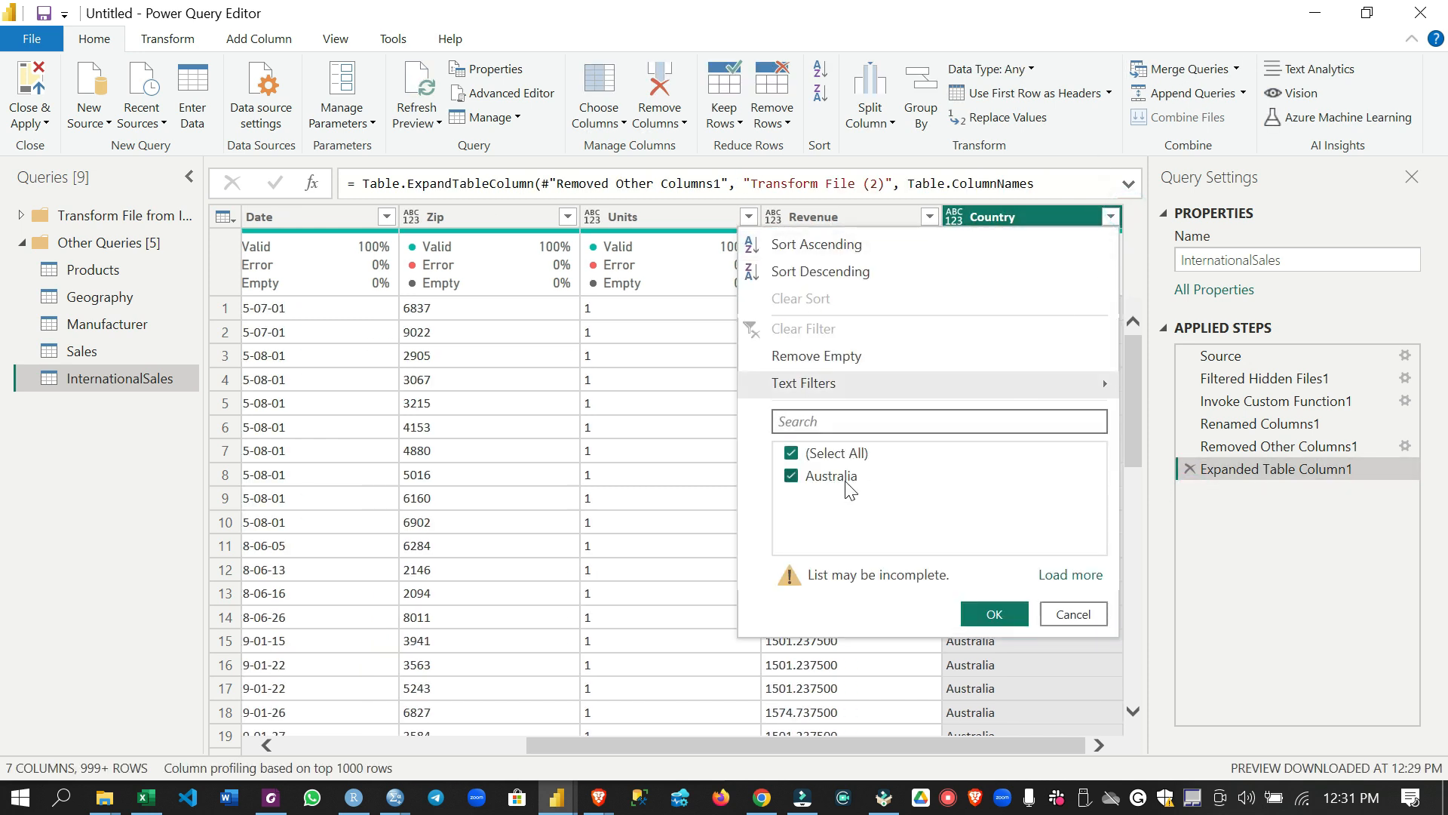
click(1070, 575)
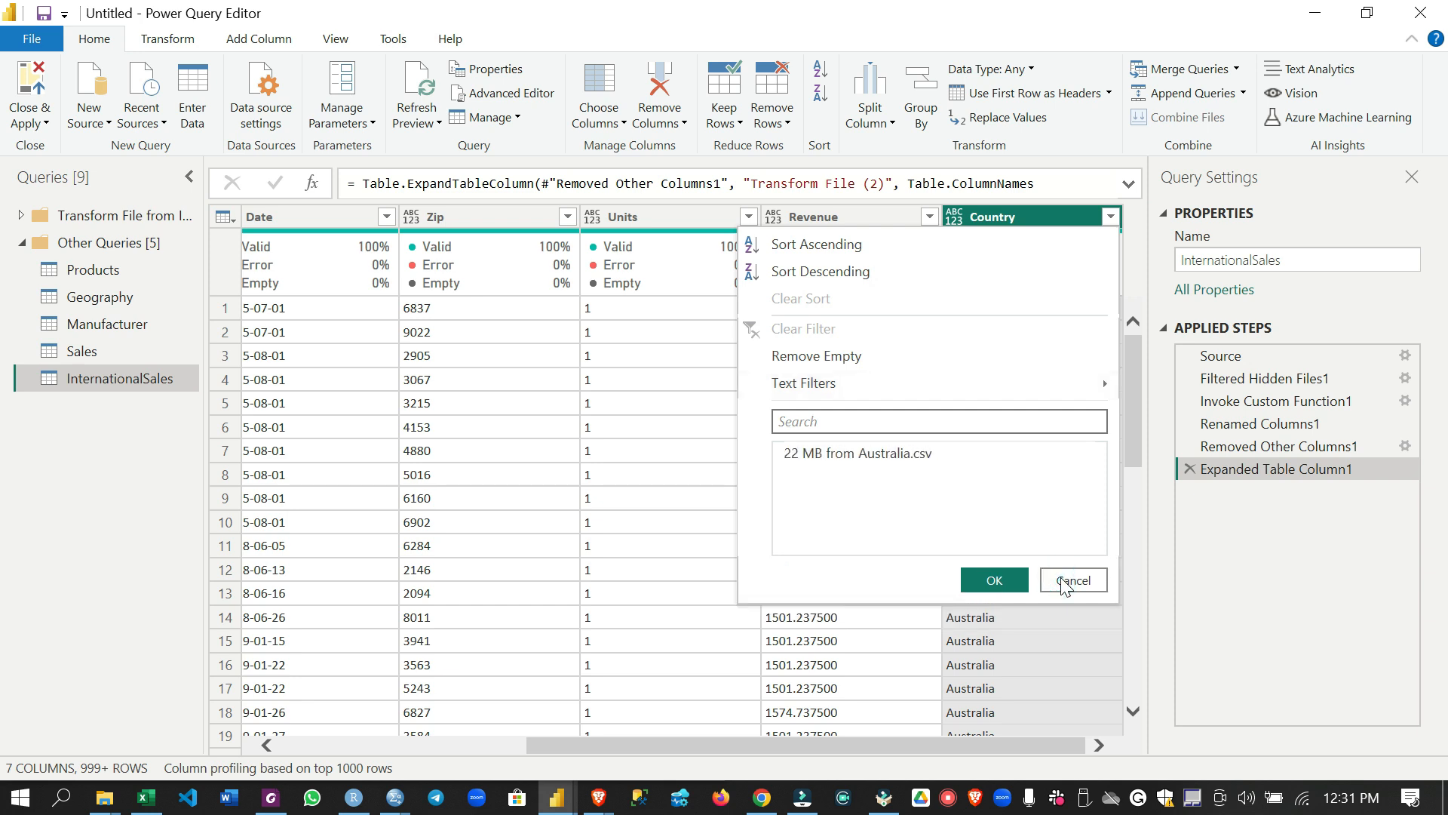
click(791, 501)
click(993, 625)
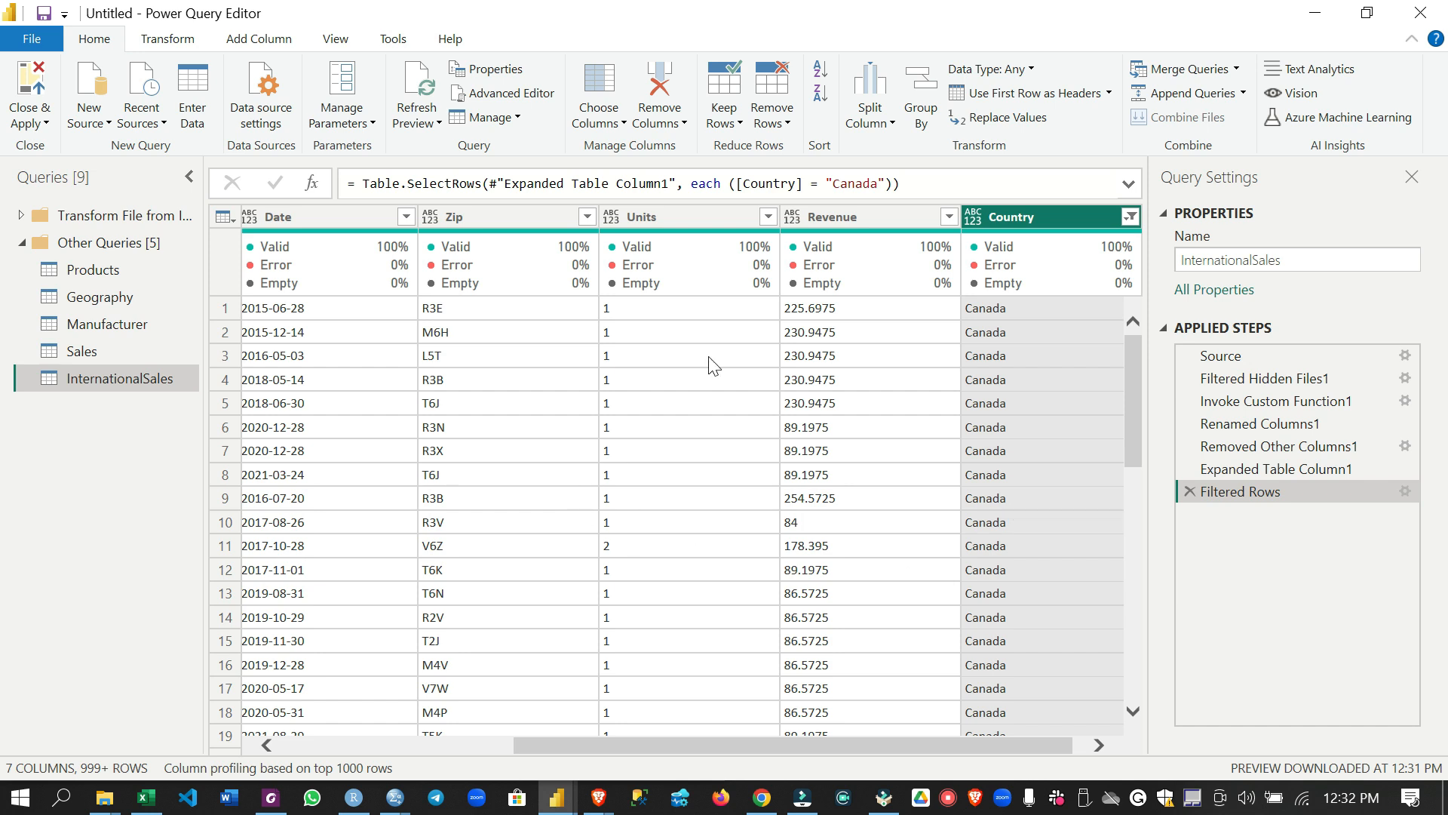
click(1190, 491)
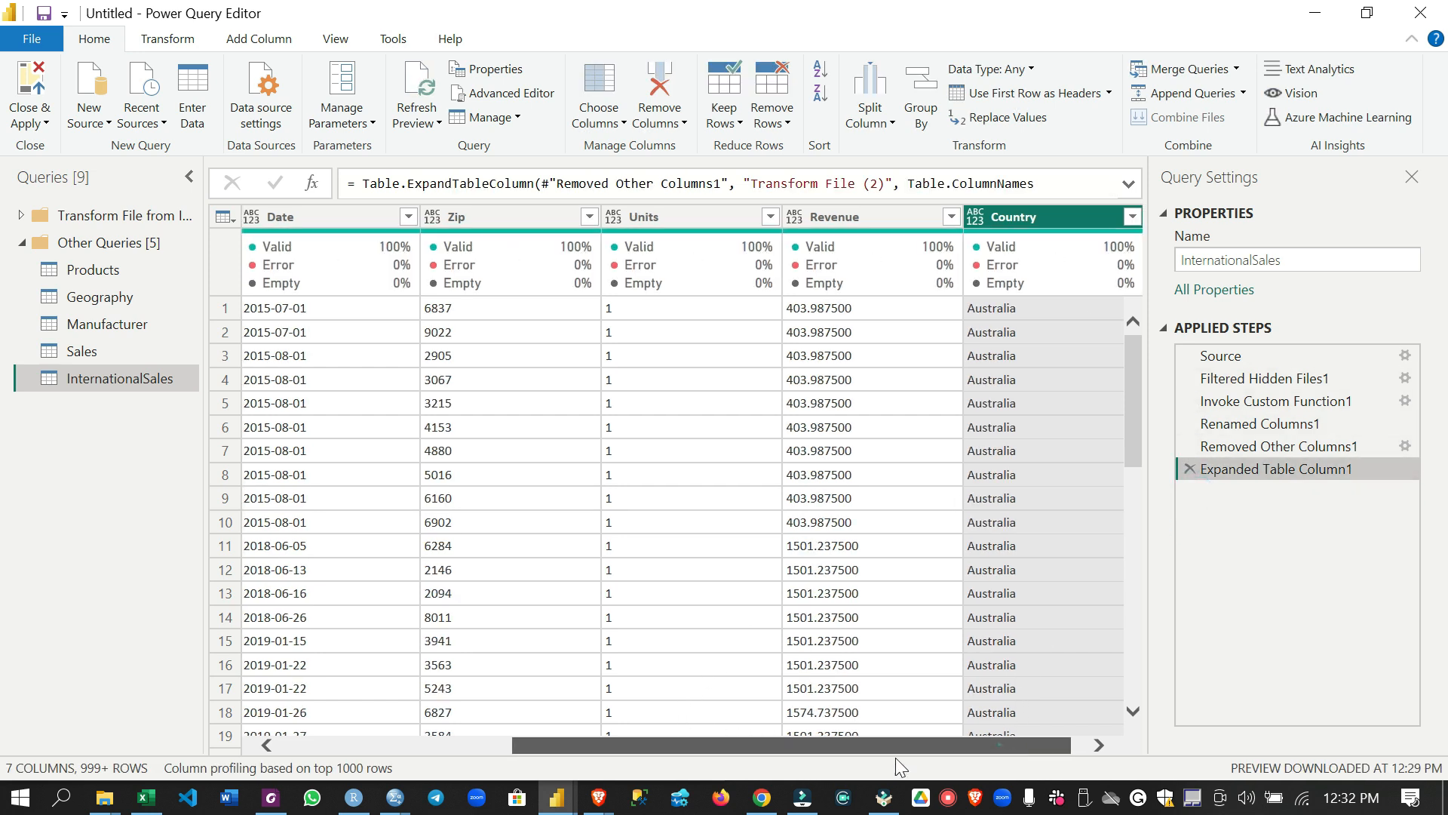
Remove the Source.Name column from the InternationalSales query
drag(894, 747, 664, 748)
click(290, 211)
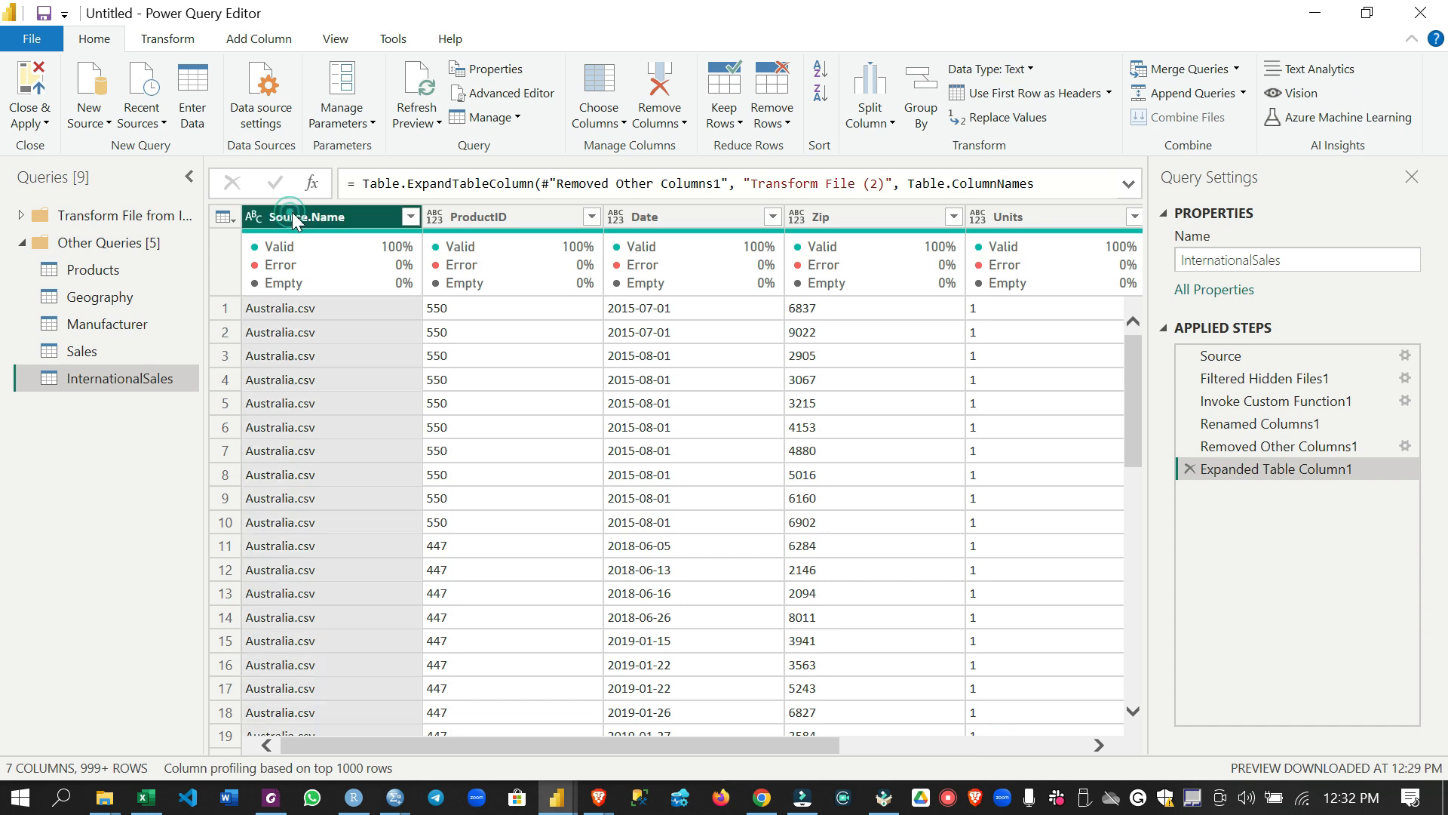
right_click(305, 215)
click(355, 257)
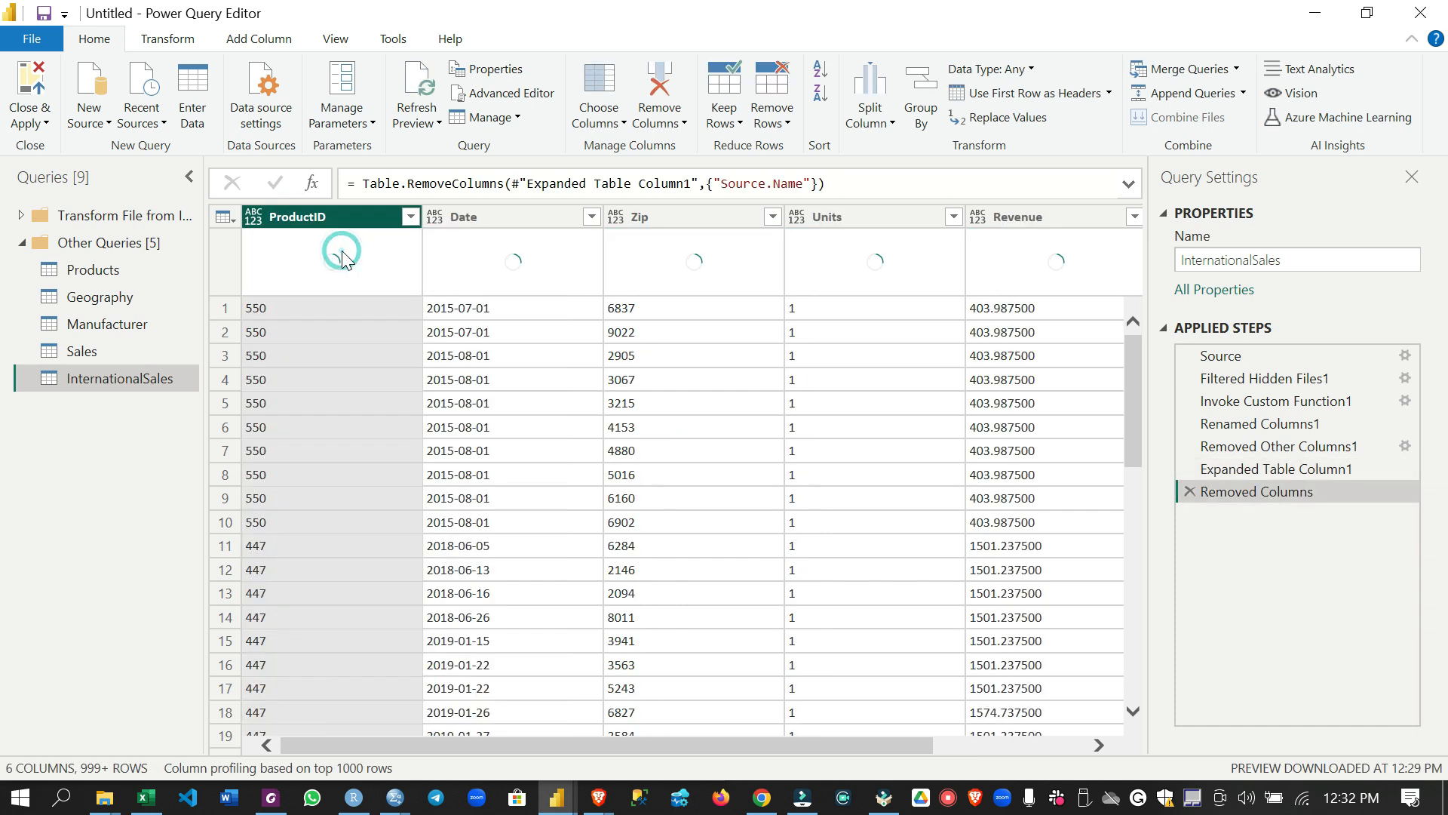
Set the InternationalSales query's ProductID column to Whole Number and its Date column to Date
click(254, 217)
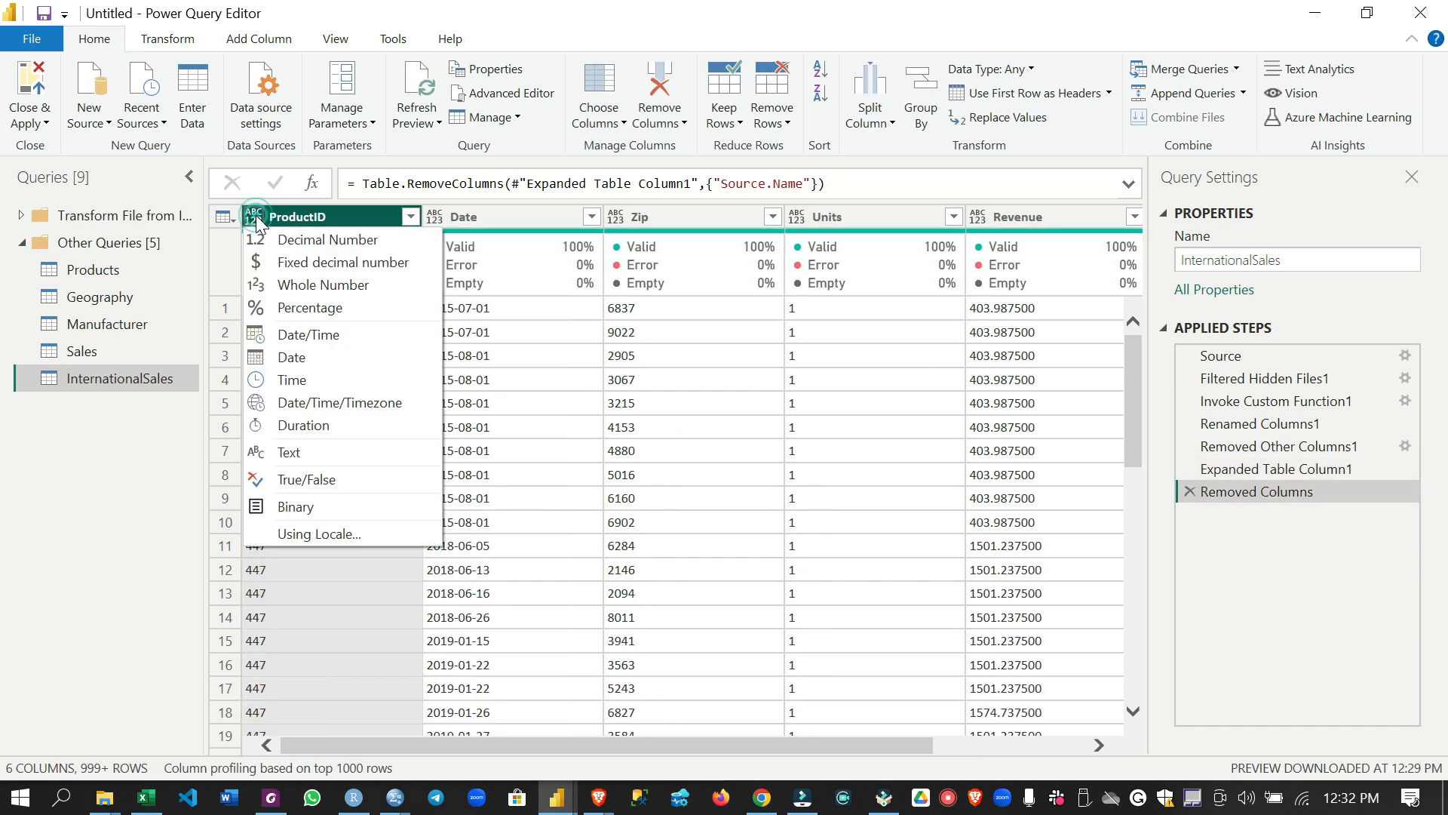
click(287, 285)
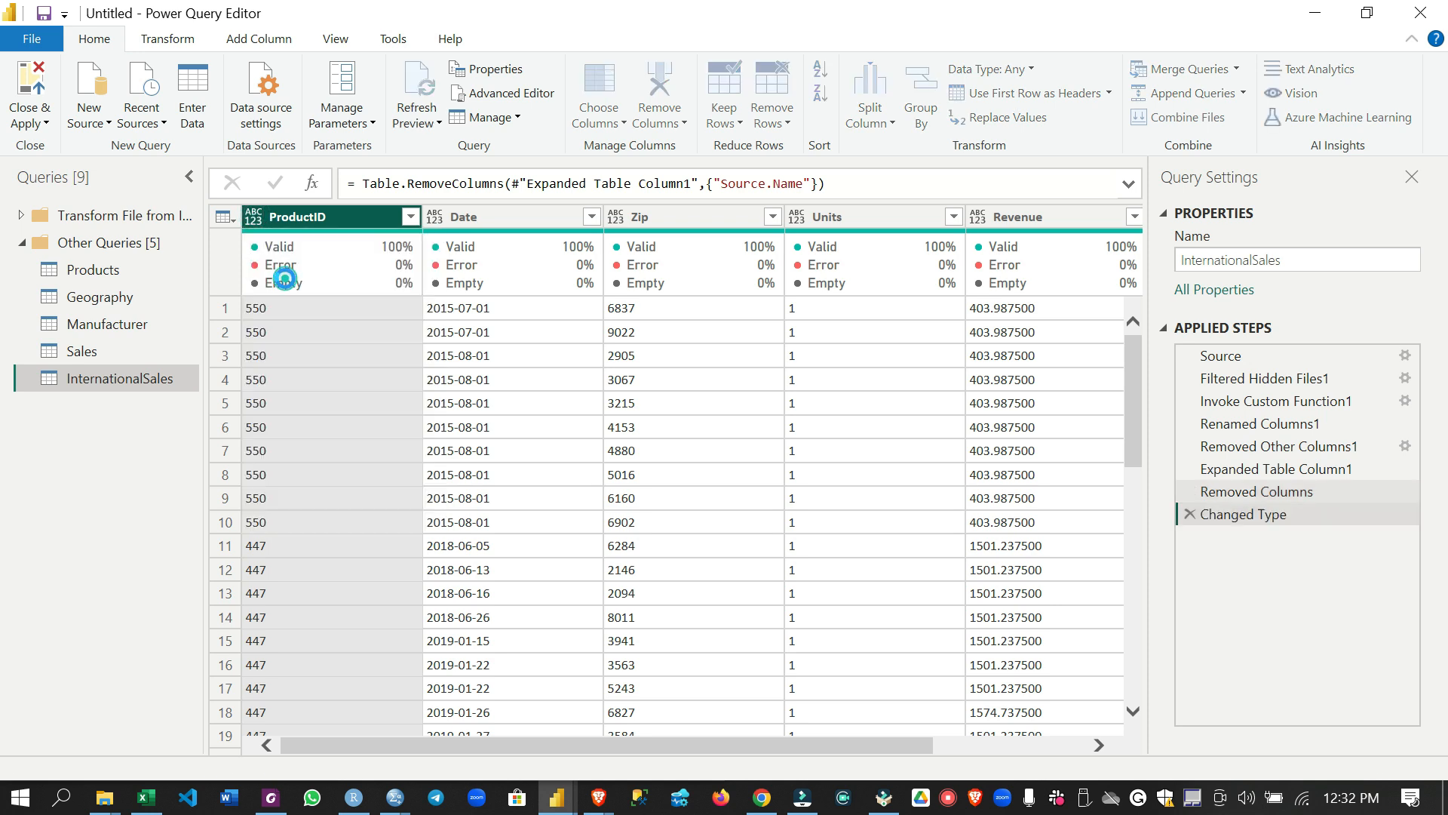
click(431, 217)
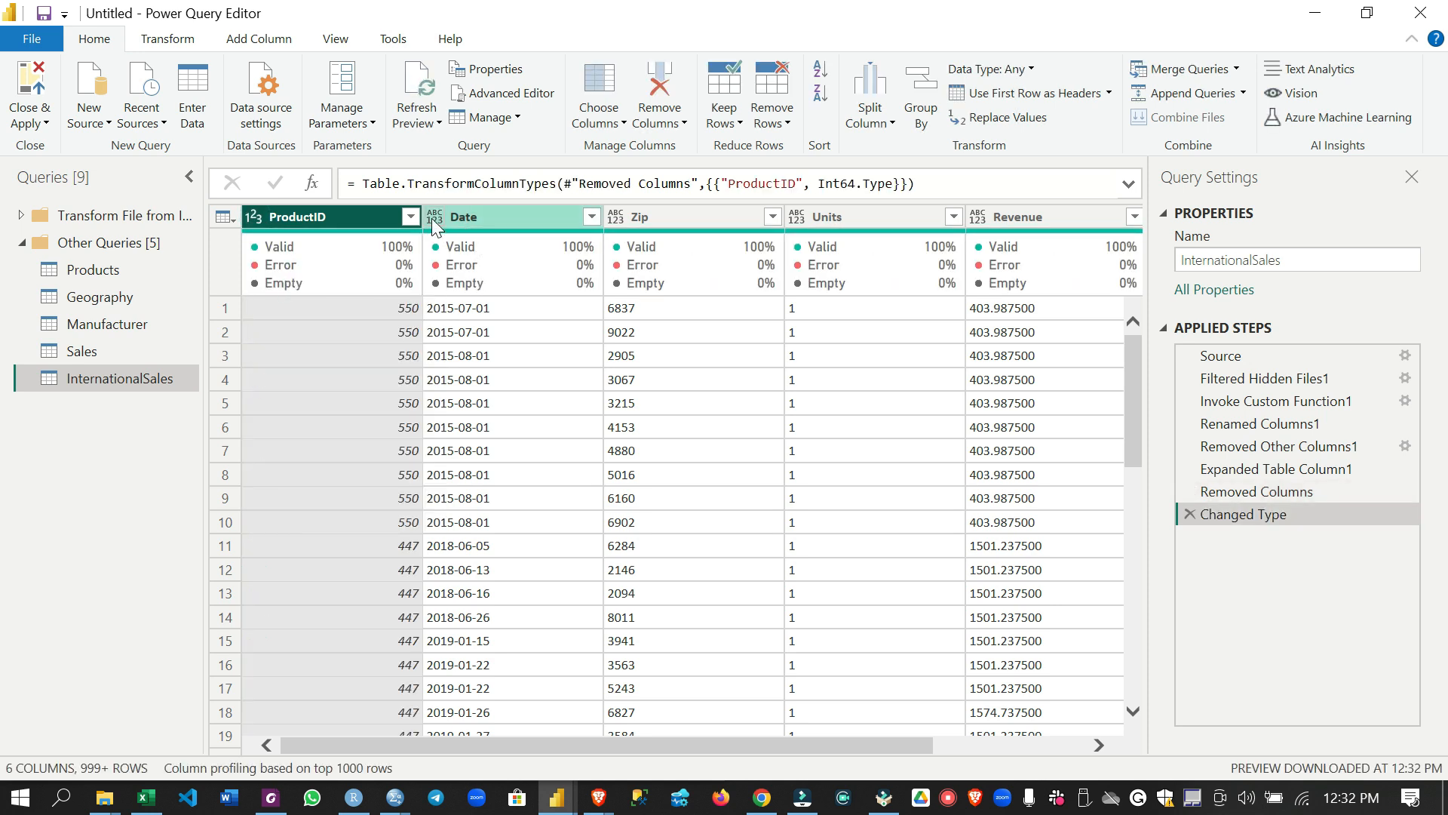
click(474, 358)
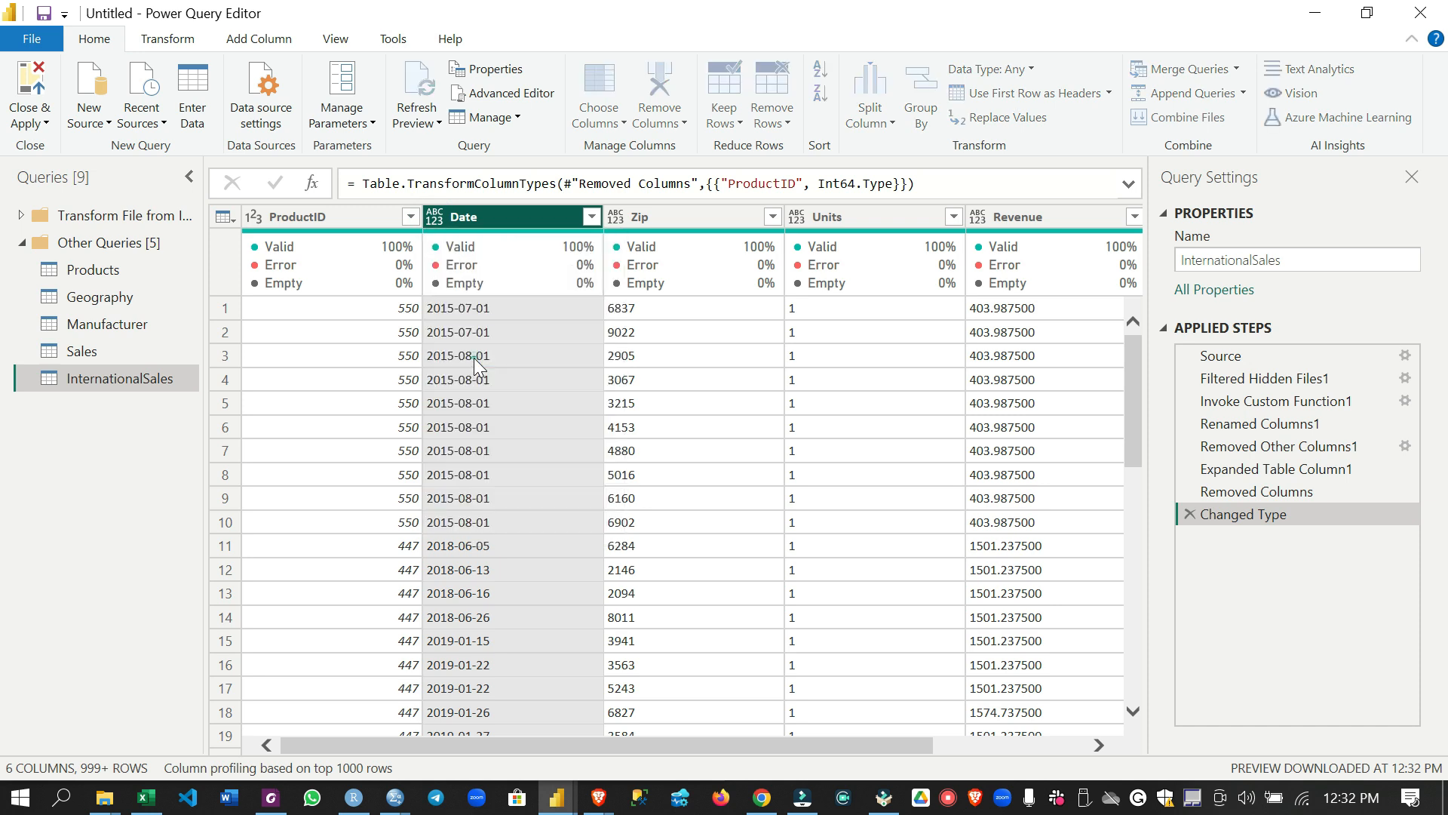
Set the InternationalSales query's Zip column to Text and its Units column to Whole Number
click(641, 219)
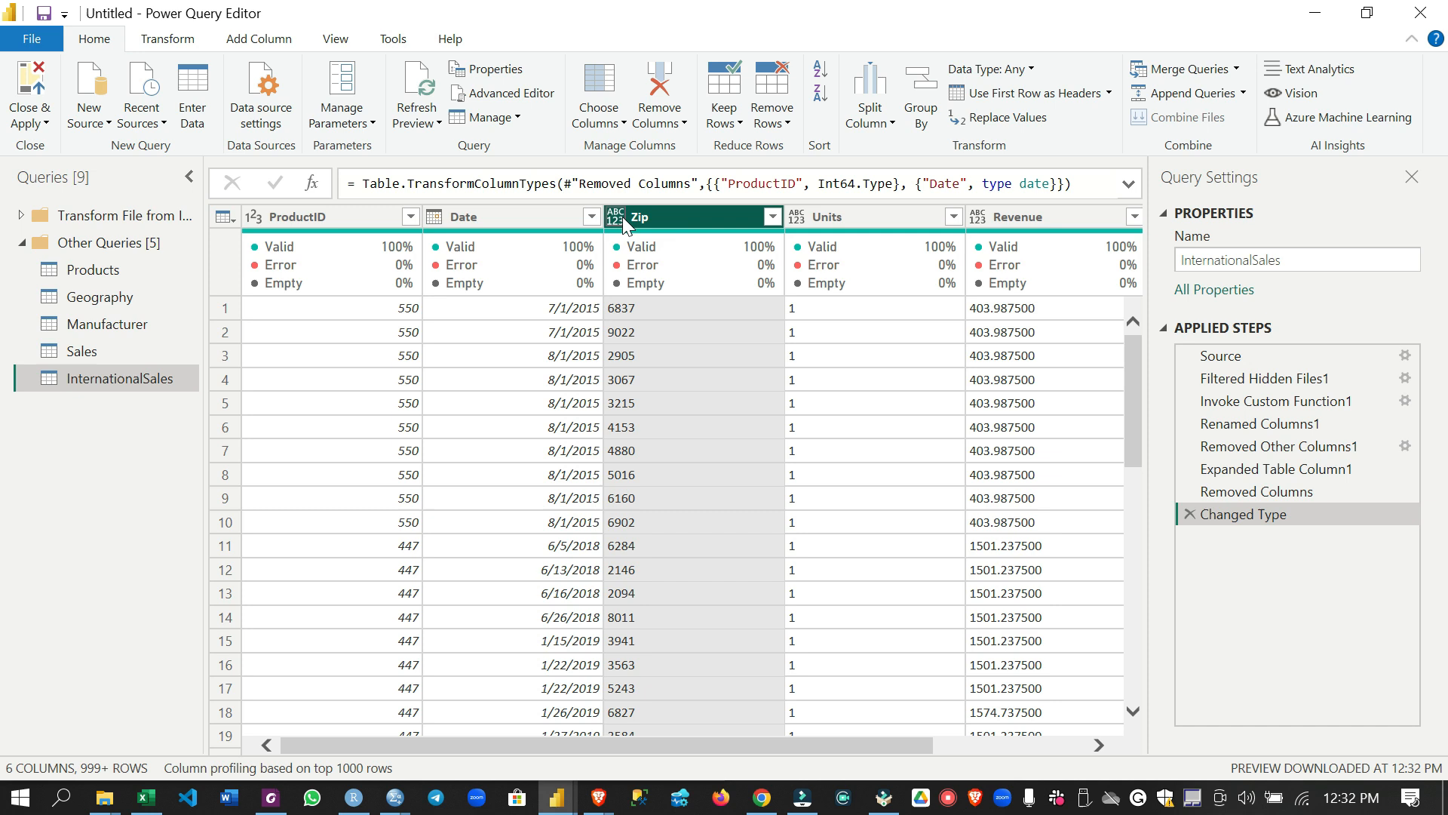
click(623, 215)
click(704, 450)
drag(812, 750, 887, 750)
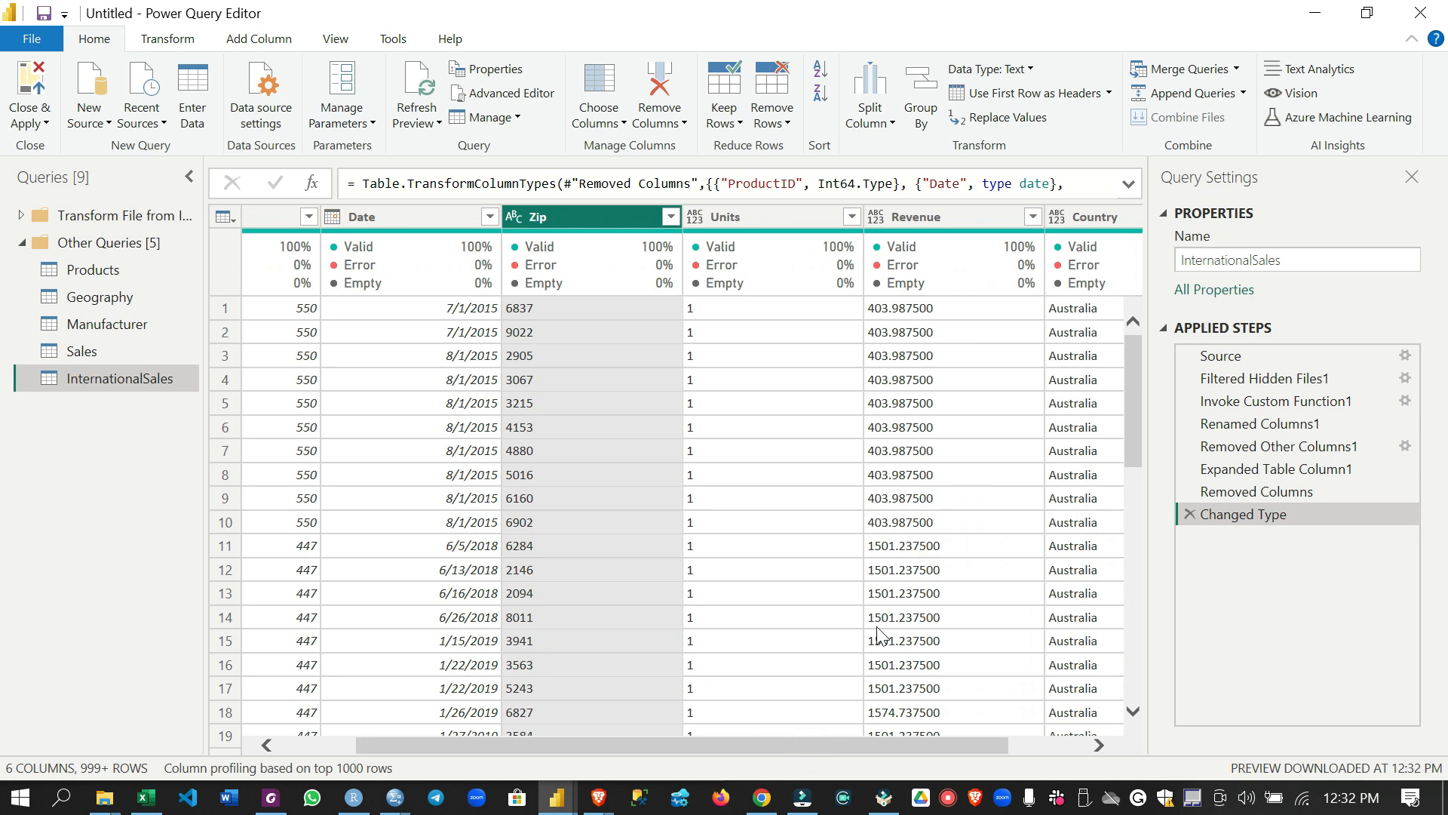
click(694, 218)
click(741, 282)
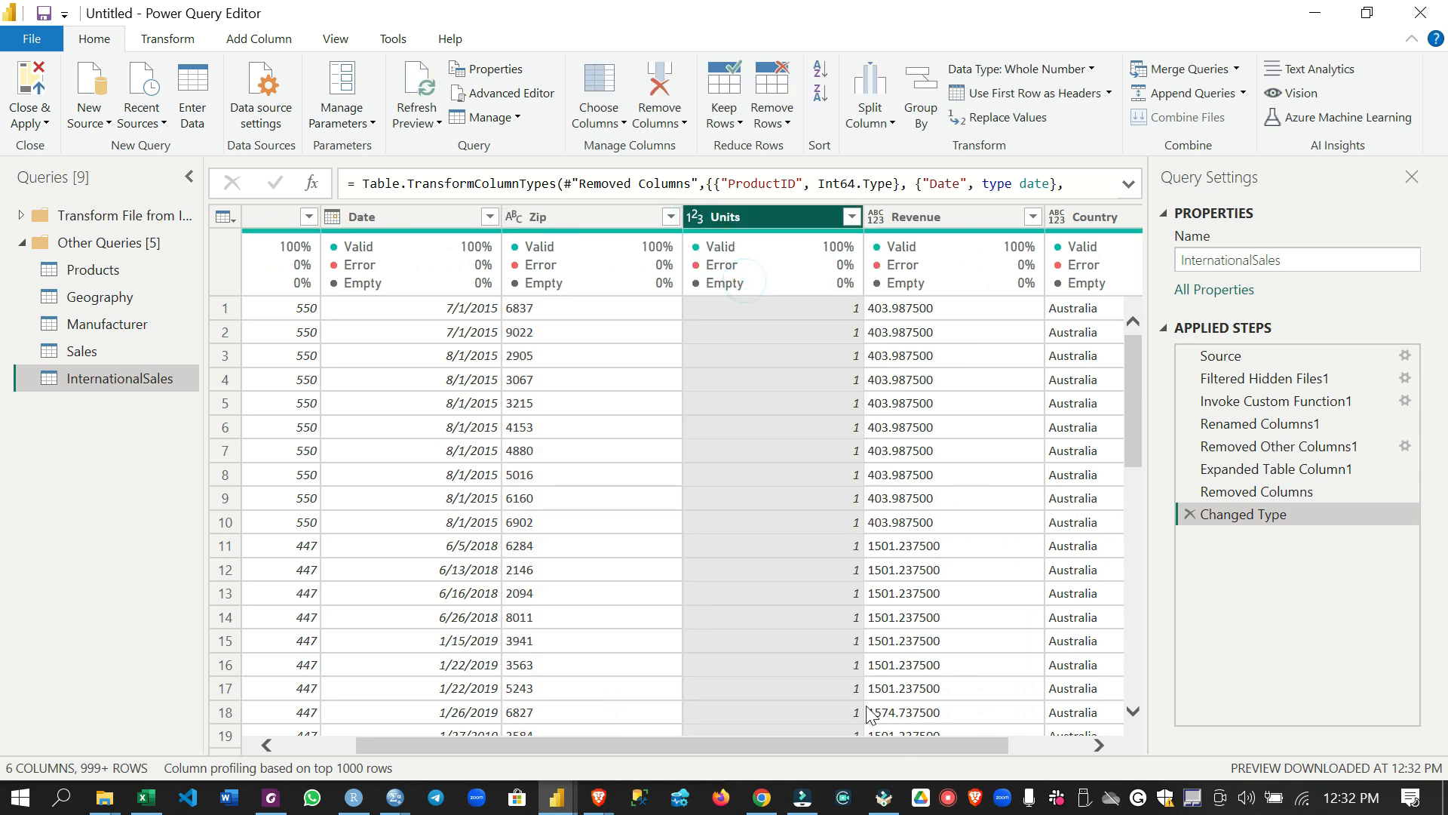
Set the InternationalSales query's Revenue column to Fixed decimal number and its Country column to Text
drag(849, 745, 926, 749)
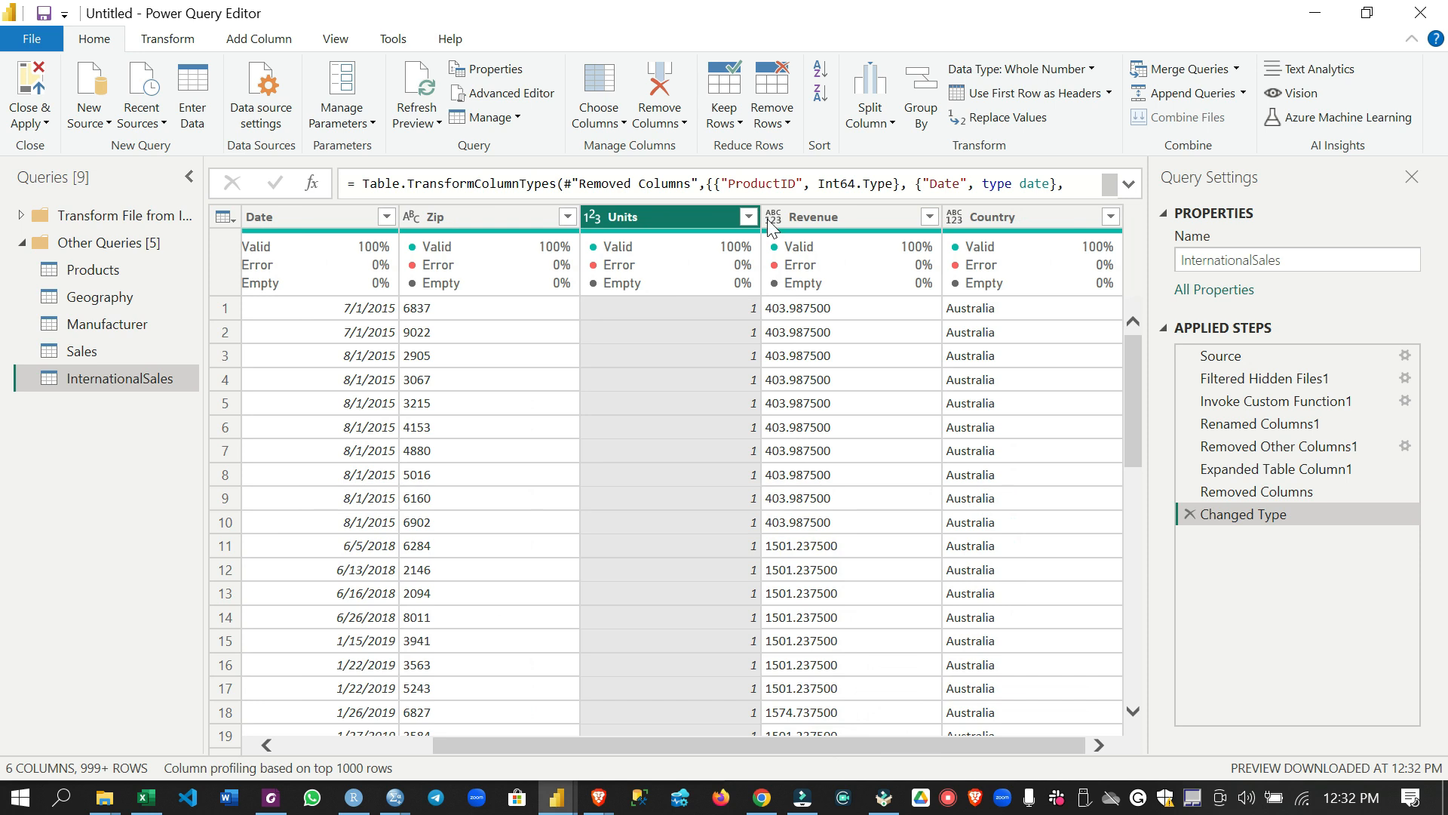
click(770, 220)
click(798, 256)
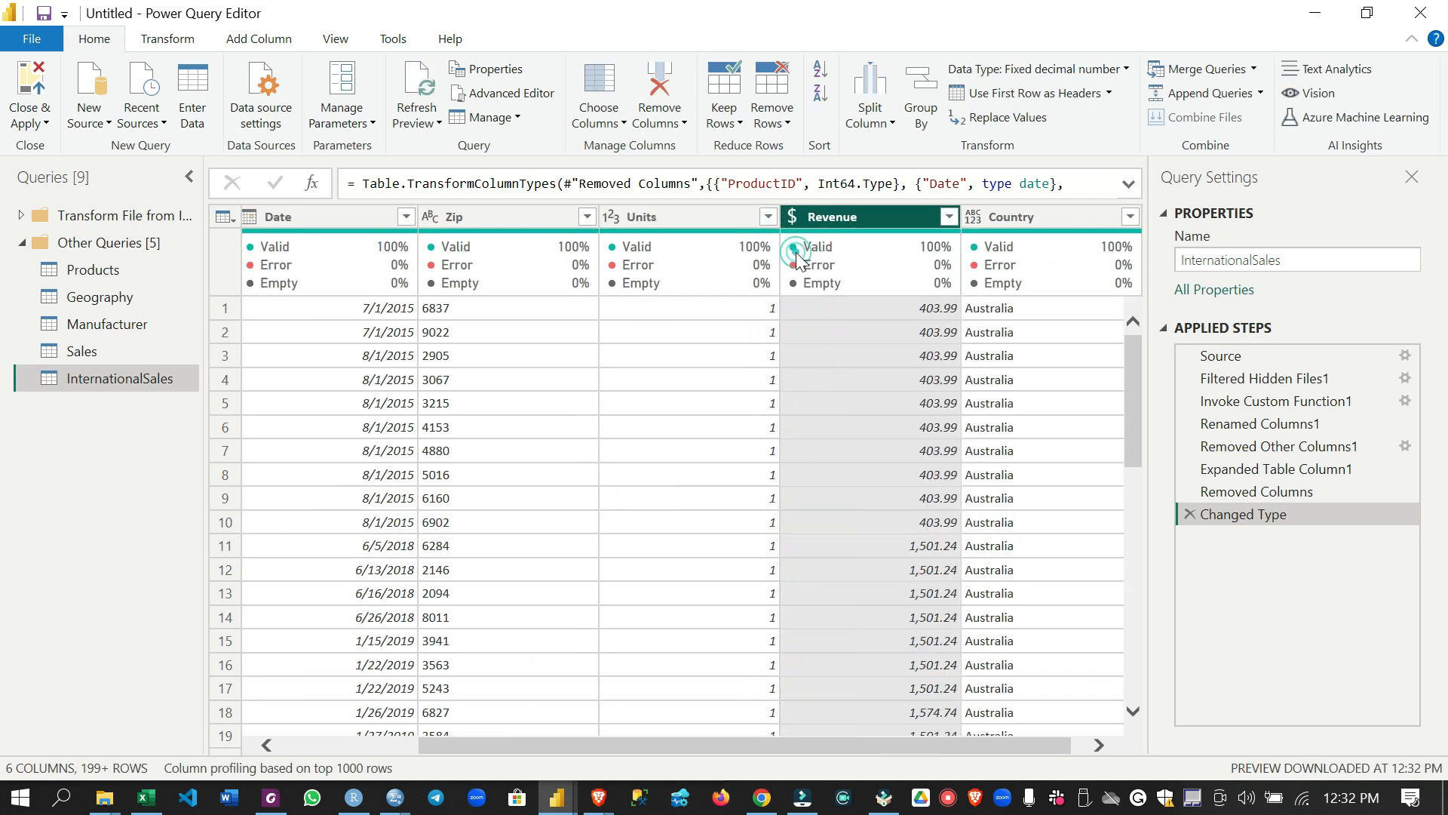
drag(867, 749, 881, 749)
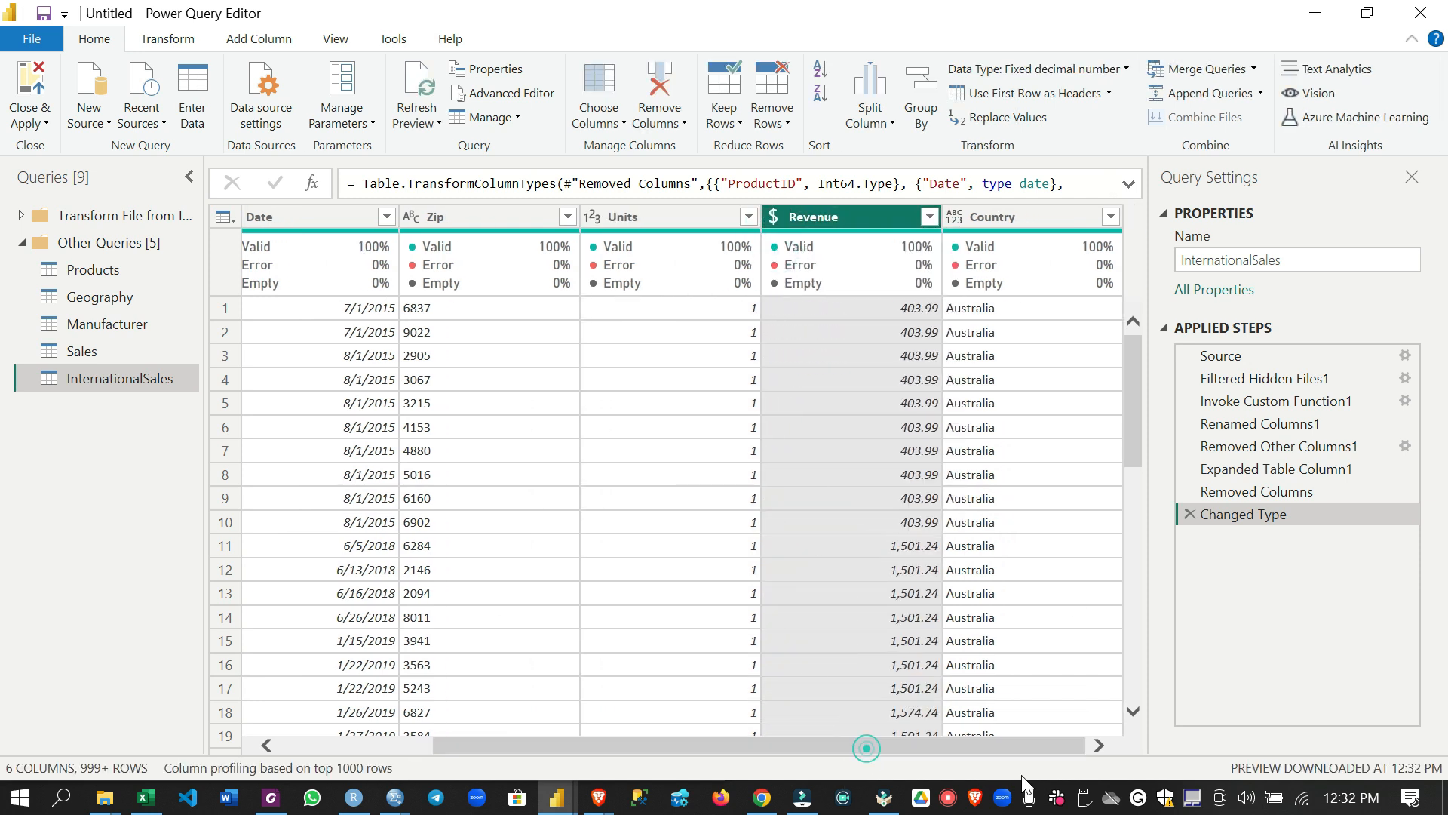
click(955, 218)
click(1003, 451)
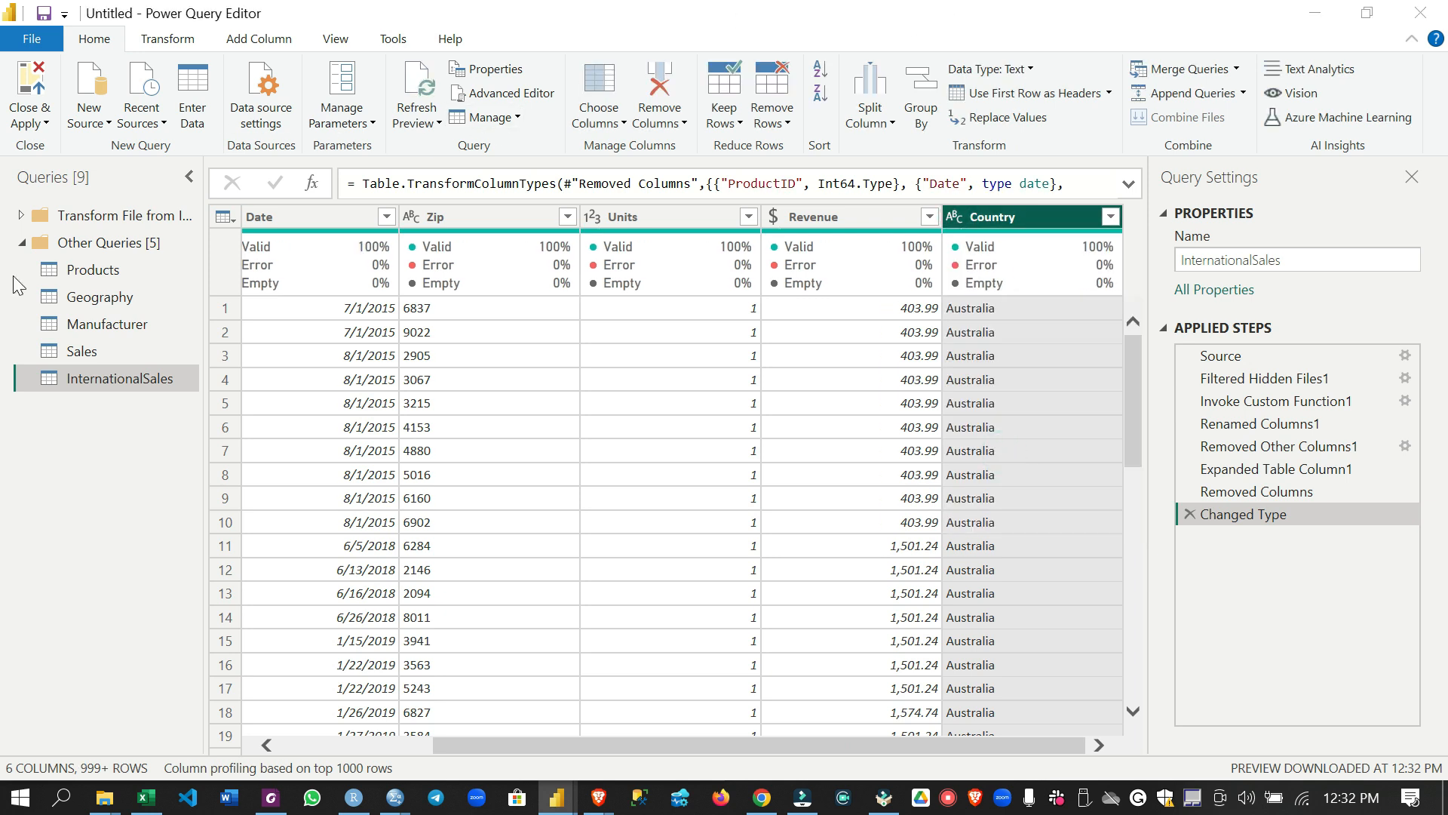
Compare the columns of the Sales and InternationalSales queries and append InternationalSales to Sales as a two-table append
click(168, 355)
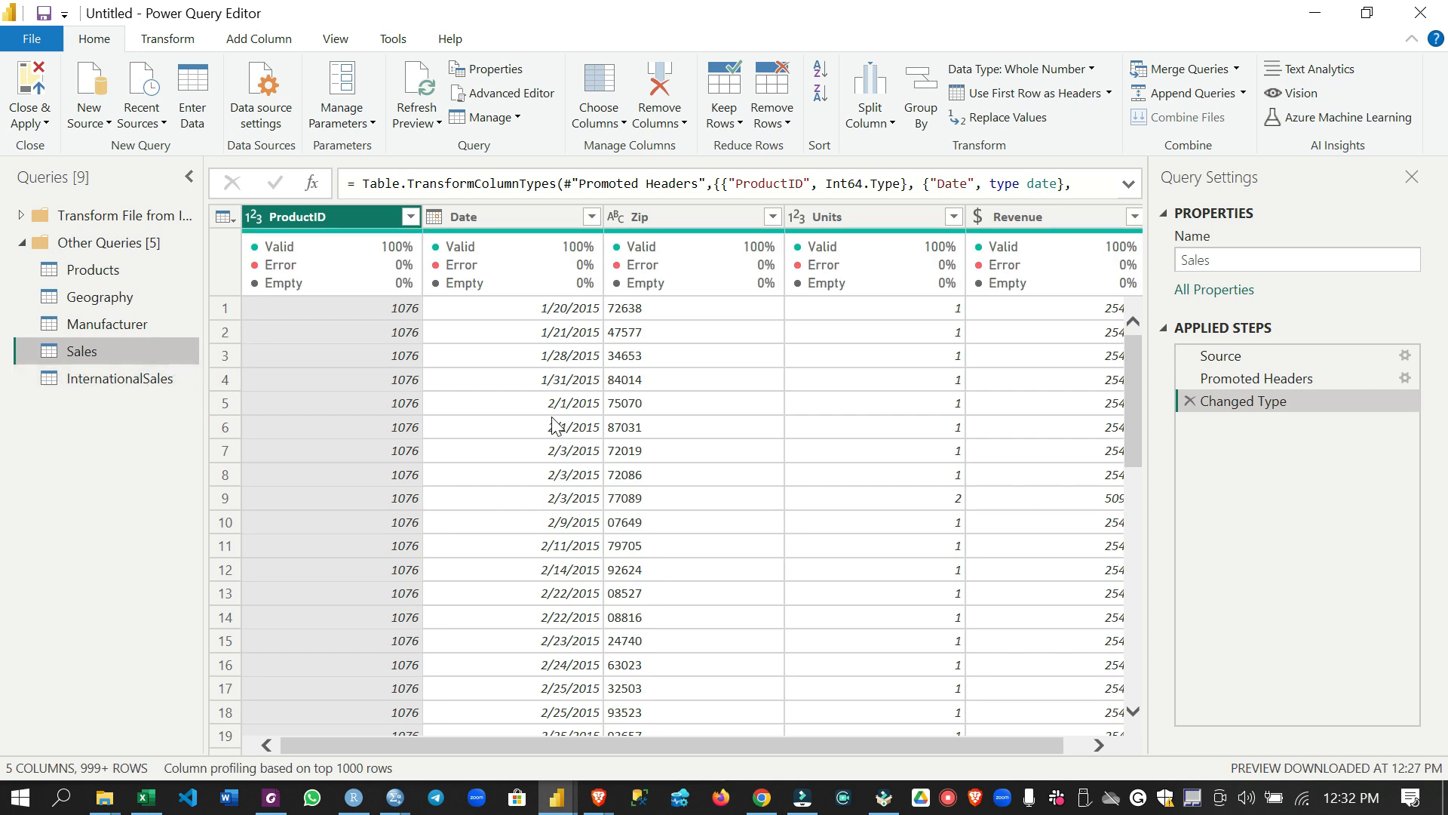
click(147, 382)
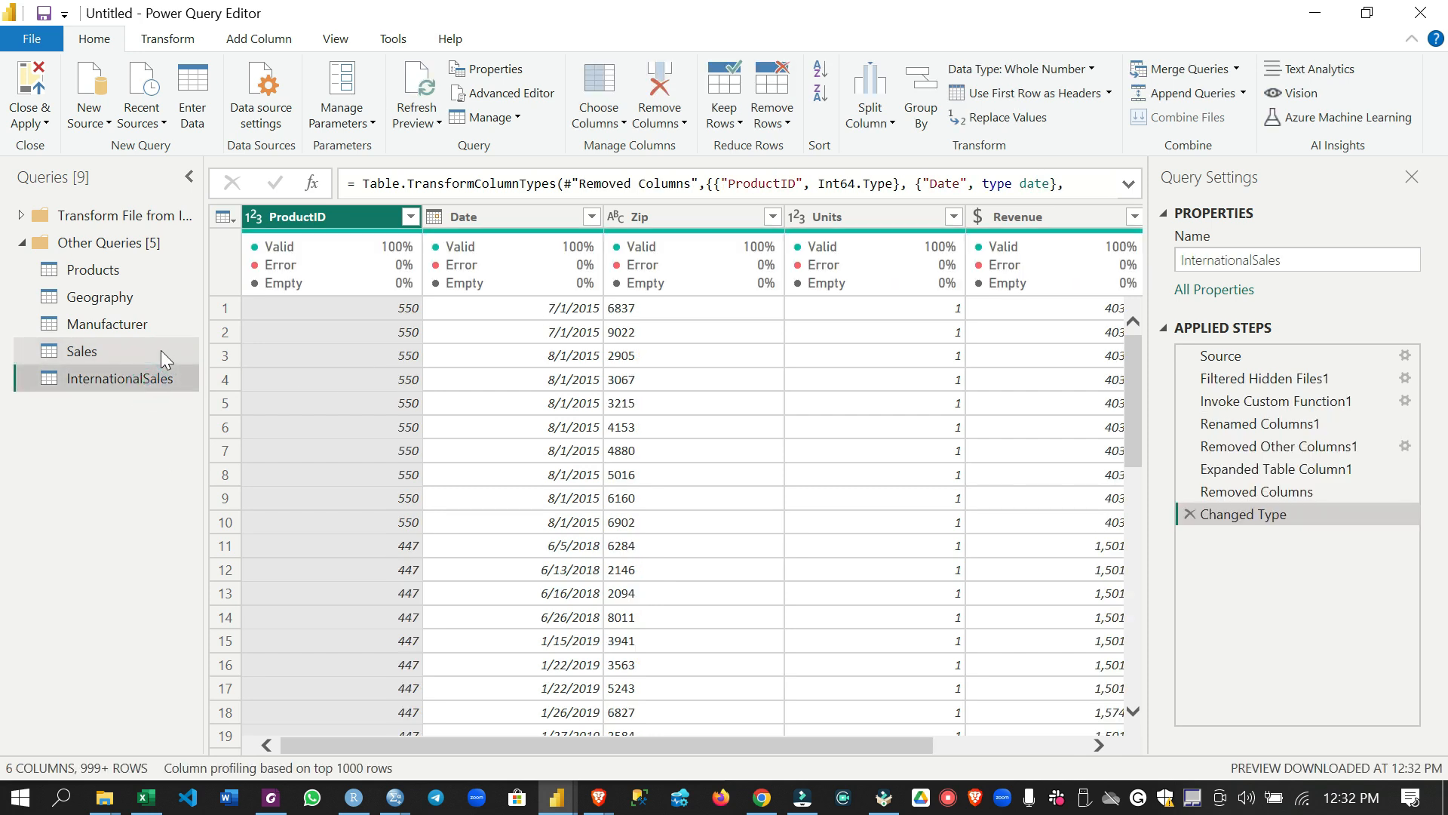
click(161, 356)
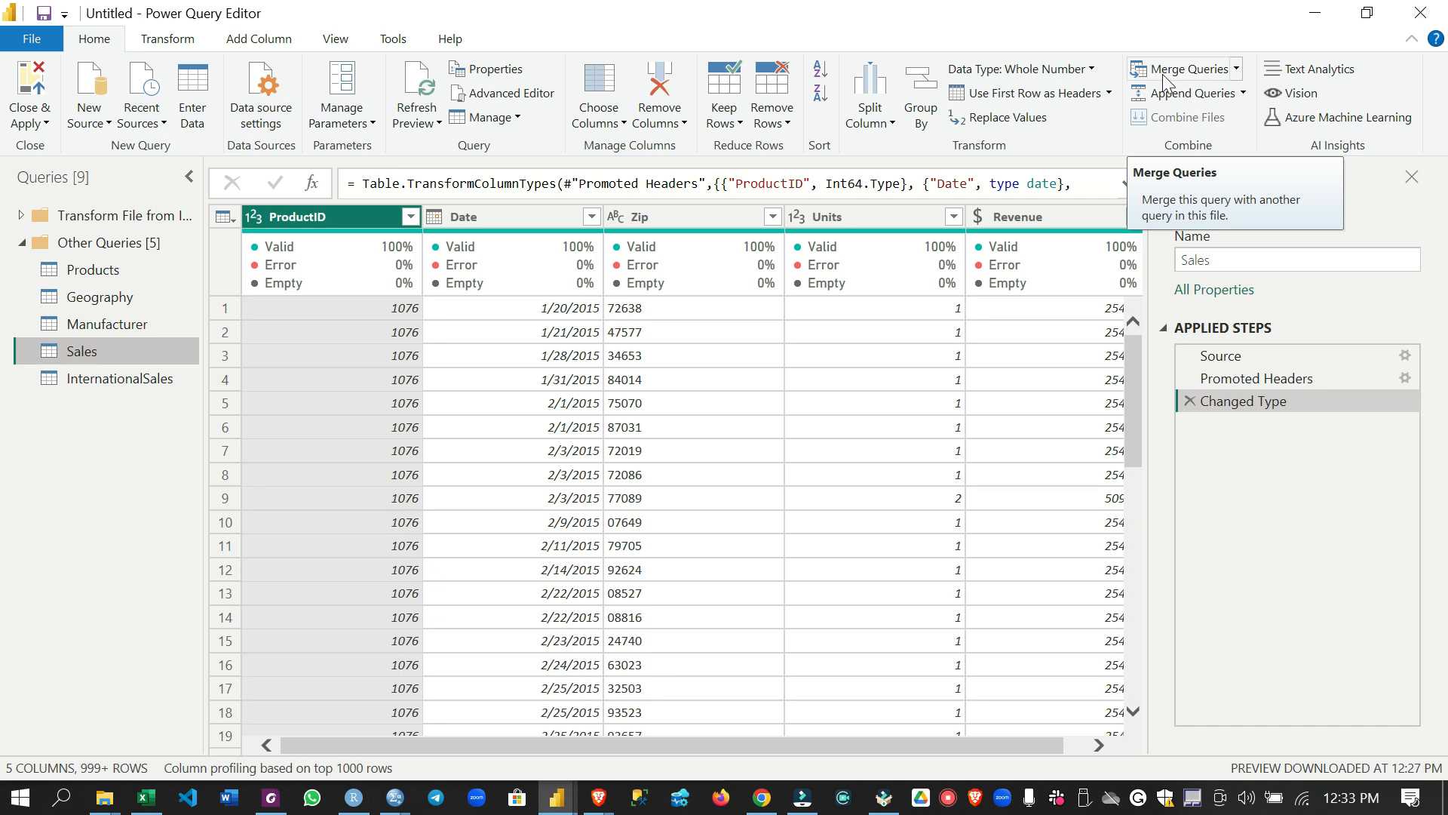
click(1193, 98)
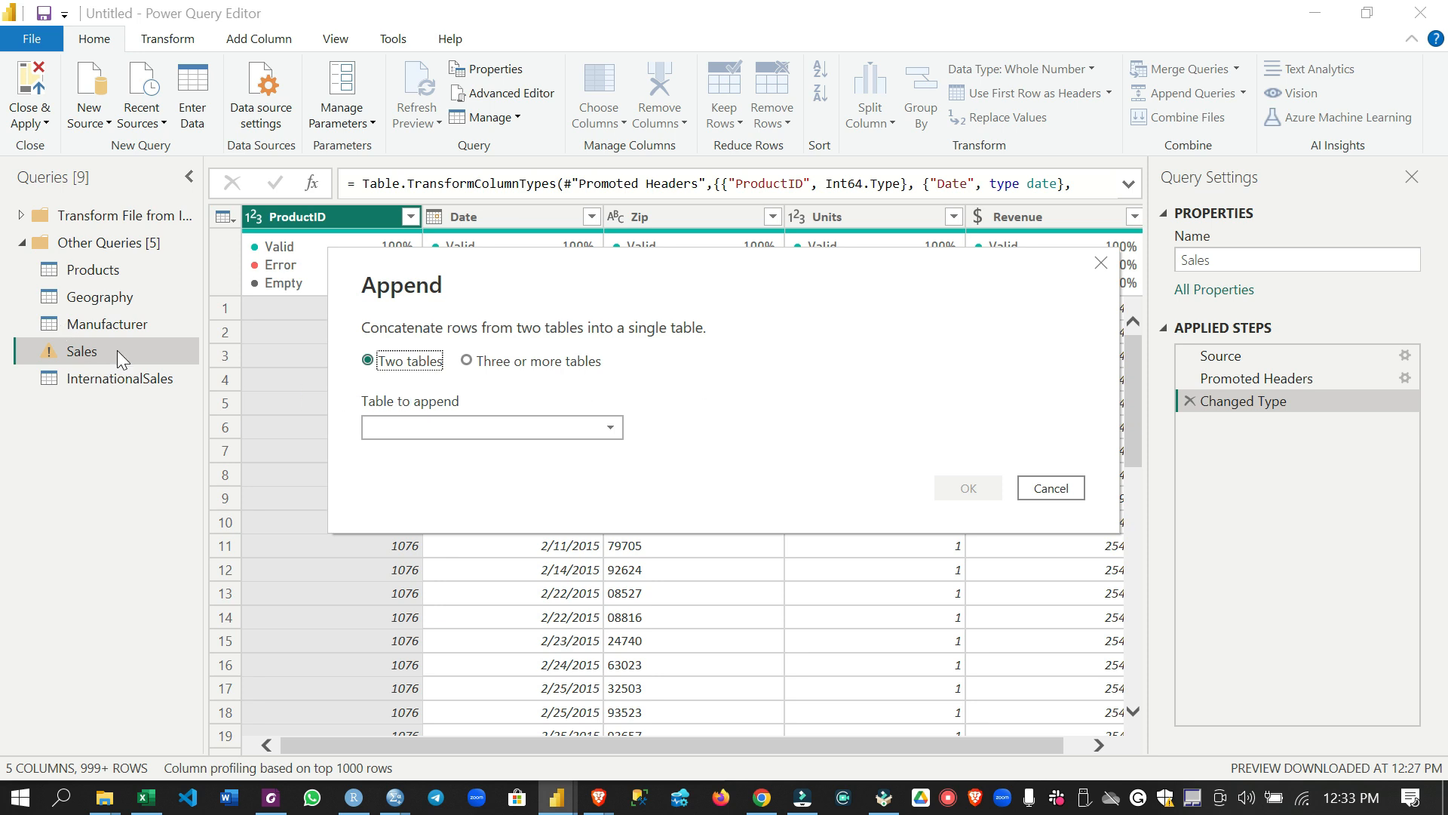
click(549, 431)
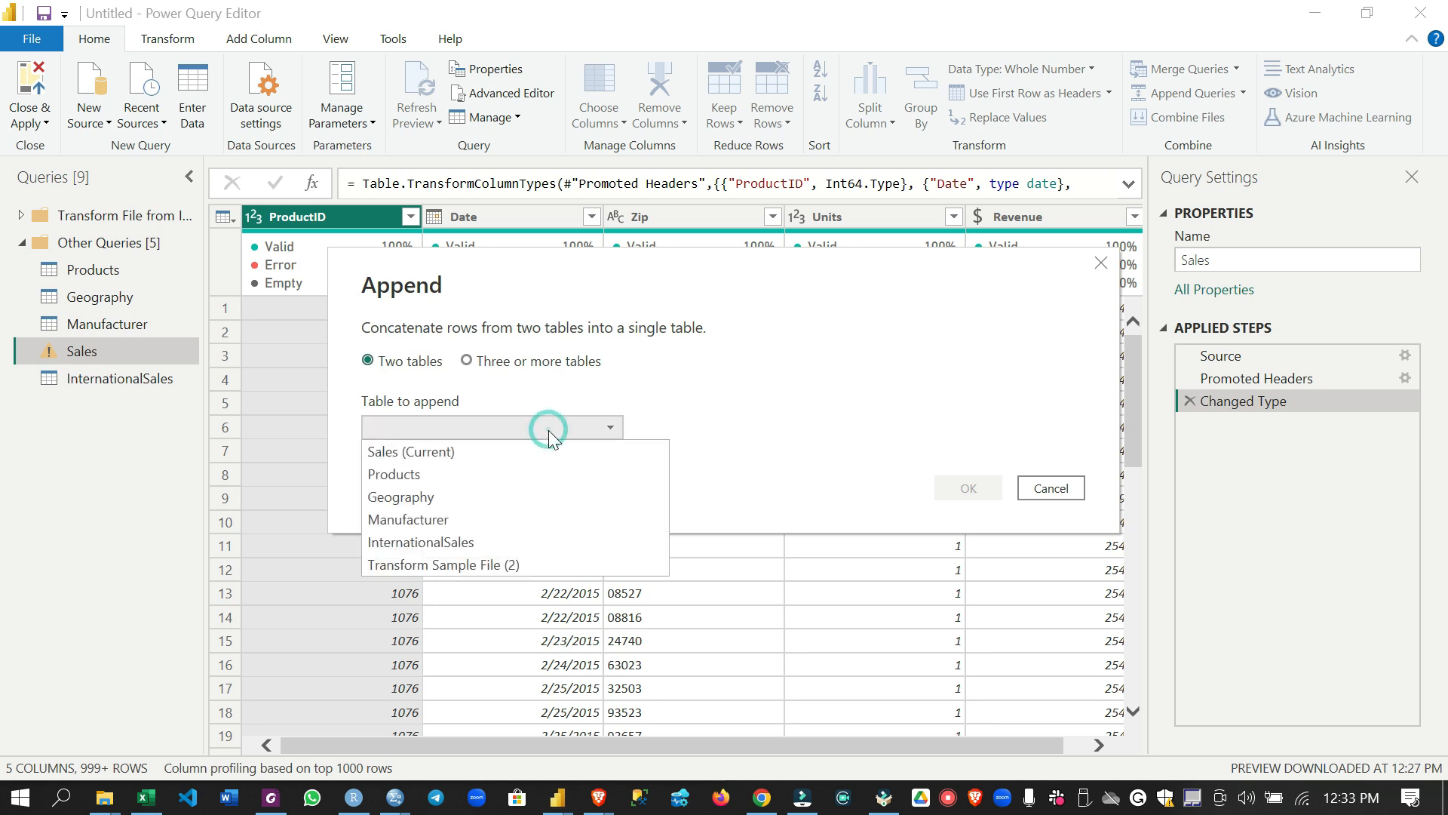
click(500, 545)
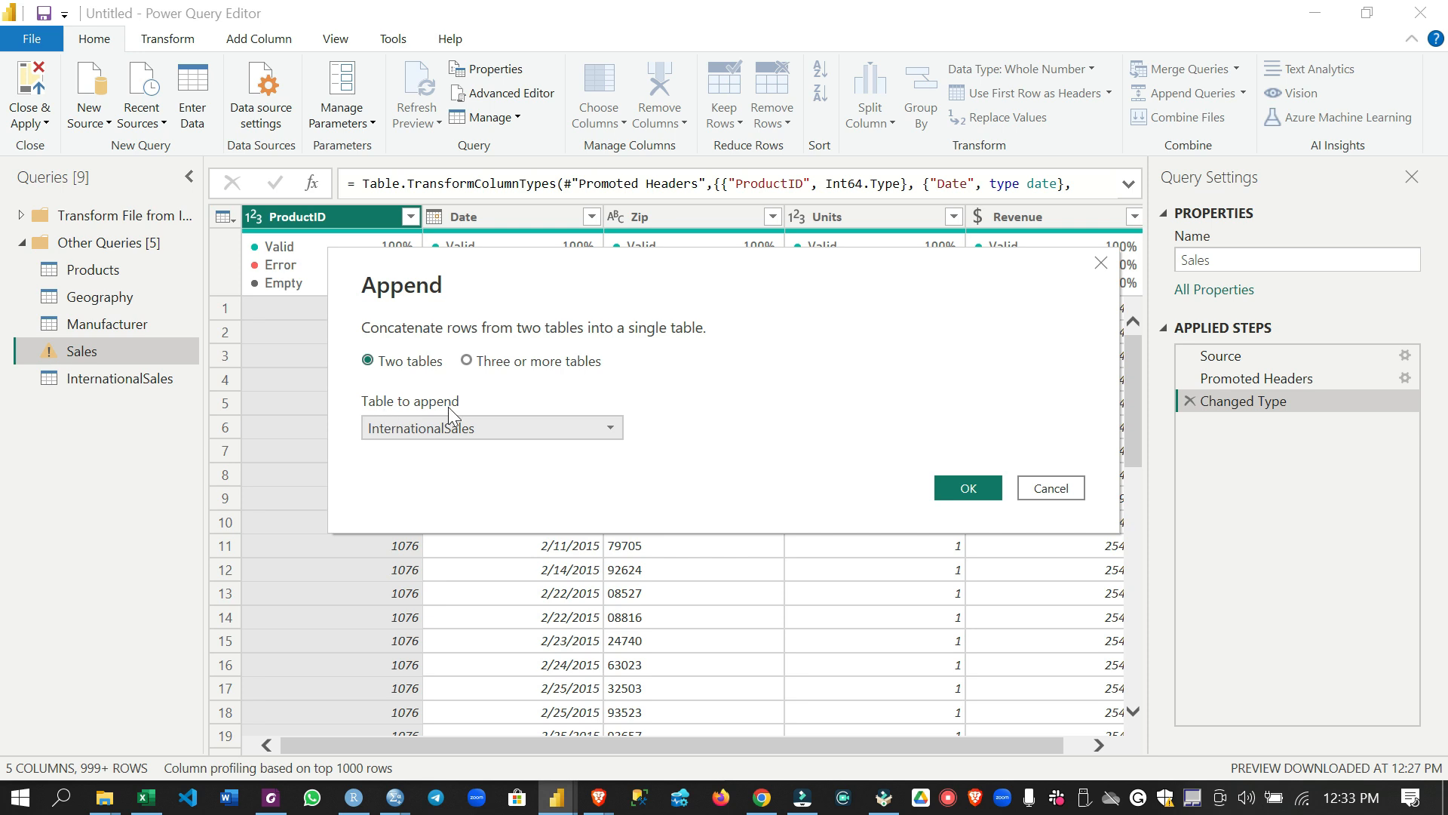
click(968, 489)
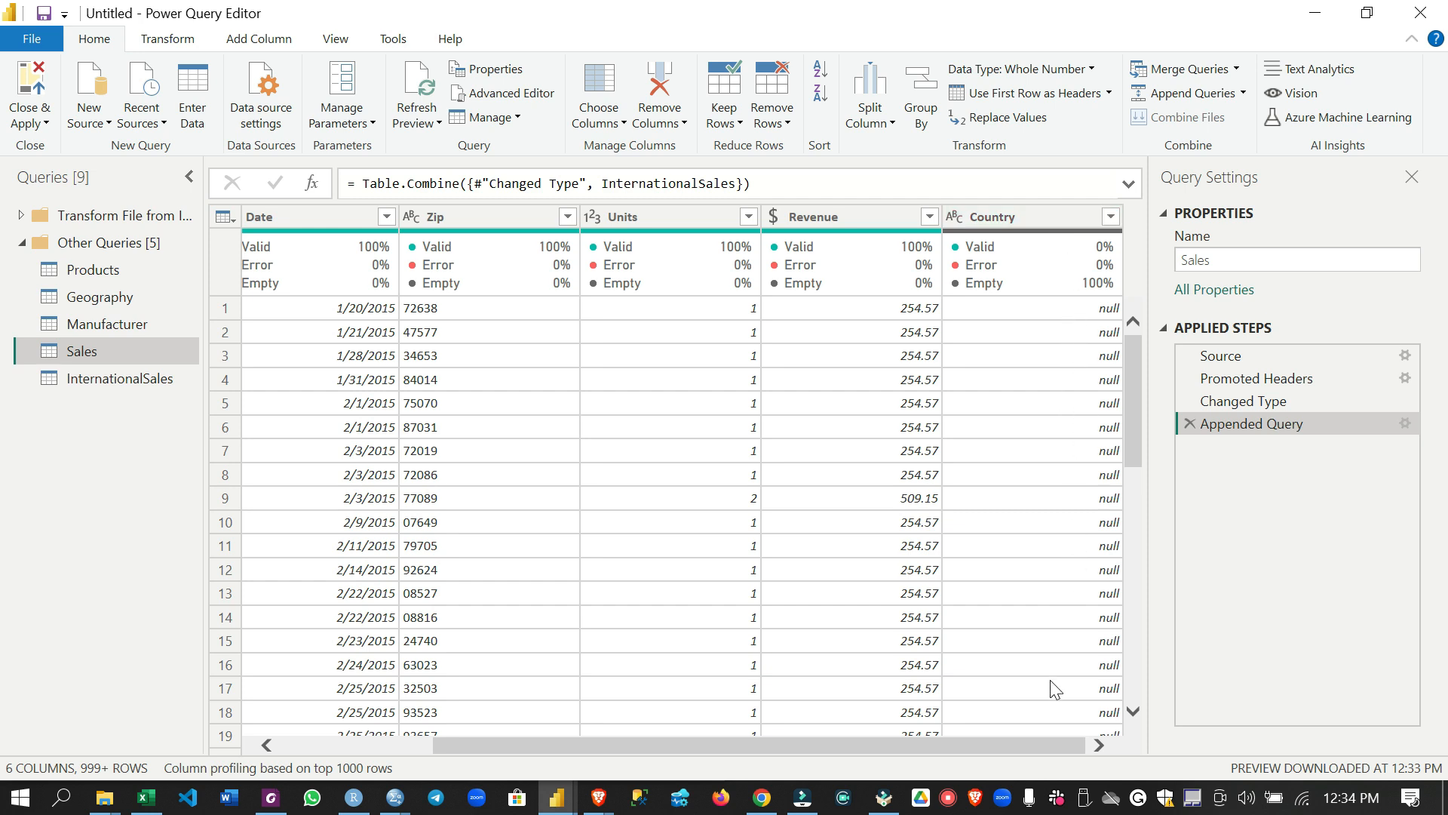
Check the Country column in the Sales query and start a conditional column named CountryName
click(997, 218)
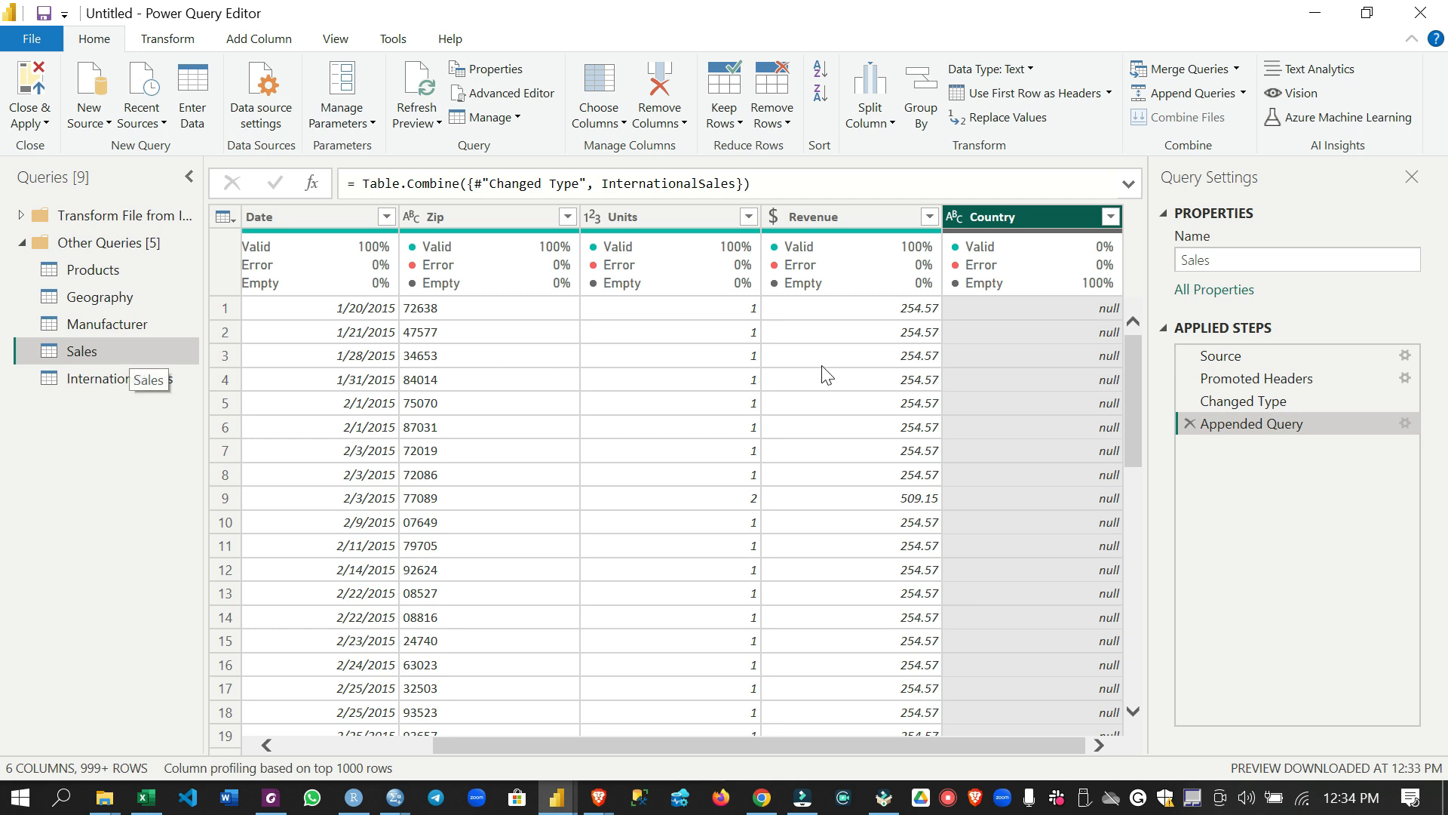
mouse_move(1030, 270)
click(279, 44)
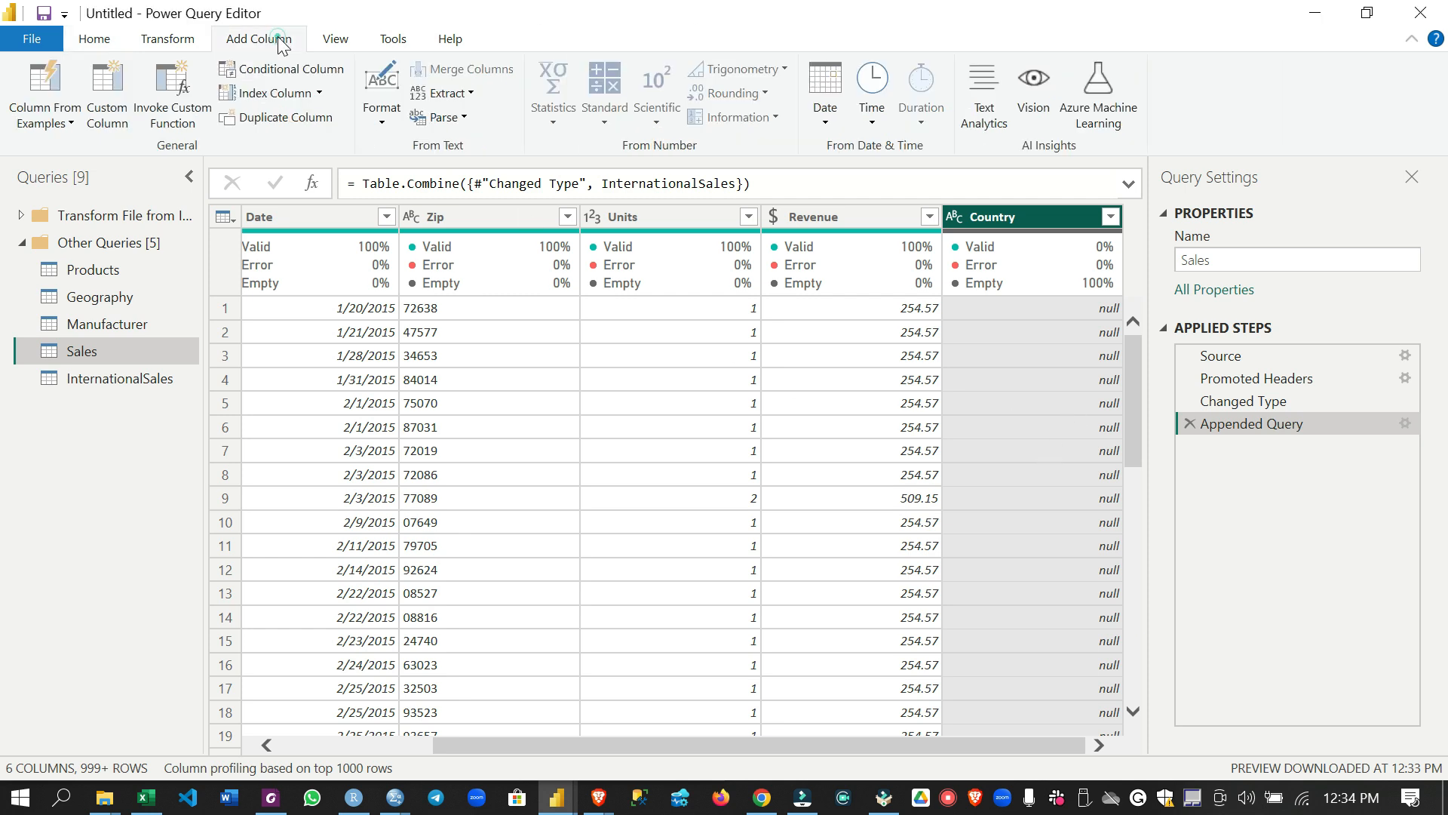
click(259, 71)
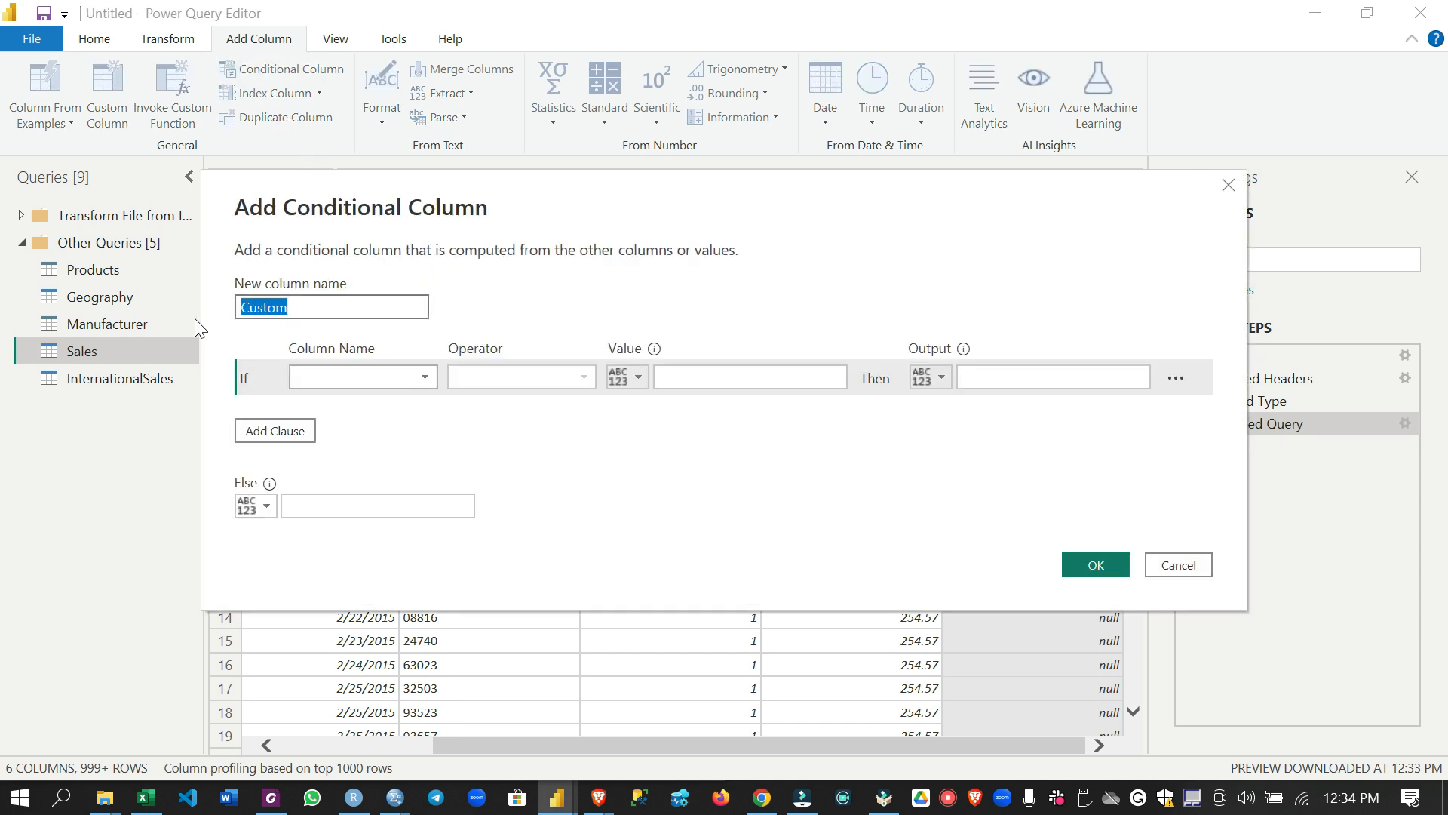
text(Country)
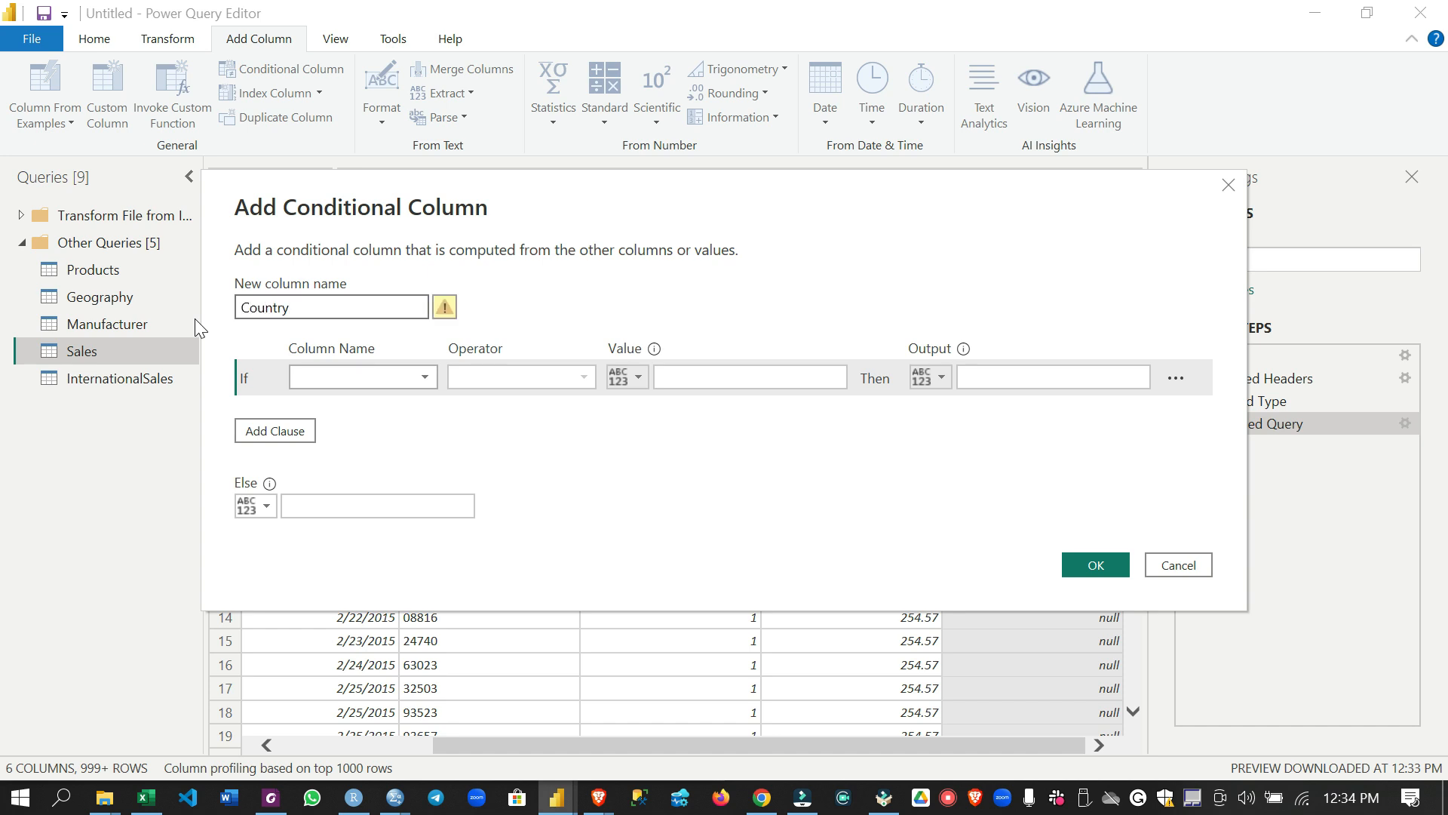
text(Name)
Define the CountryName condition so that a Country value equal to null outputs USA
click(368, 378)
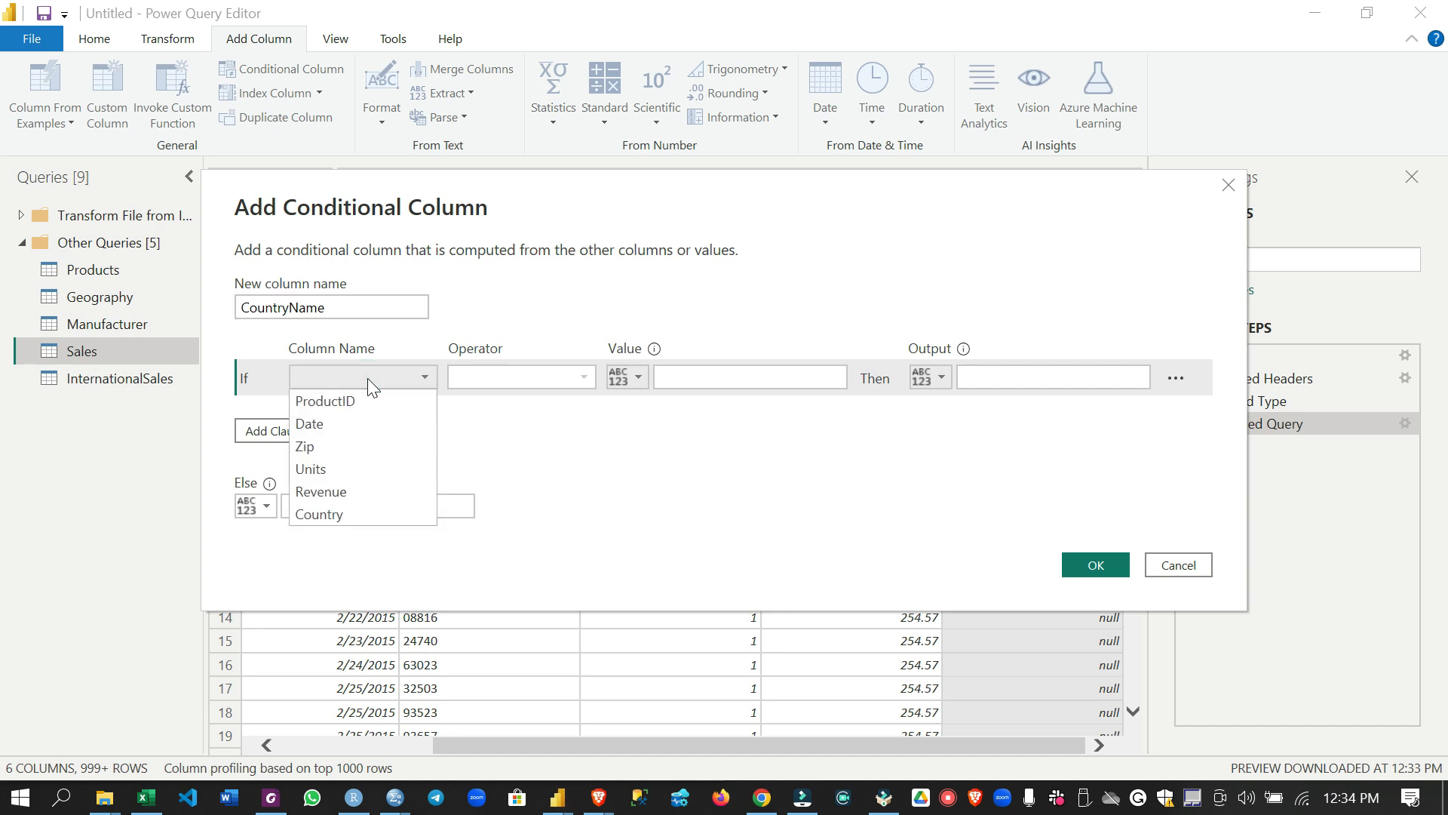
click(377, 510)
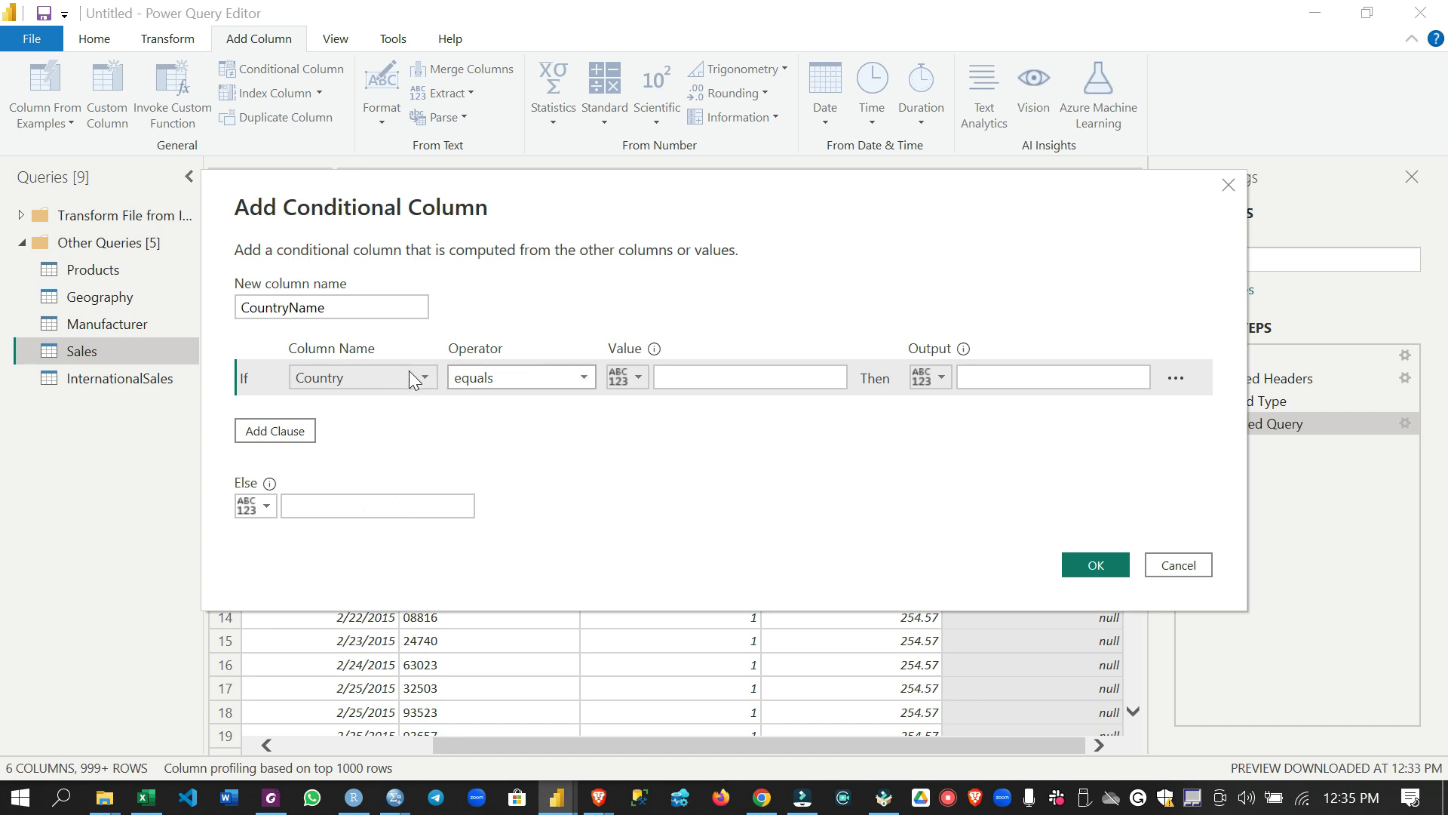
click(717, 377)
text(null)
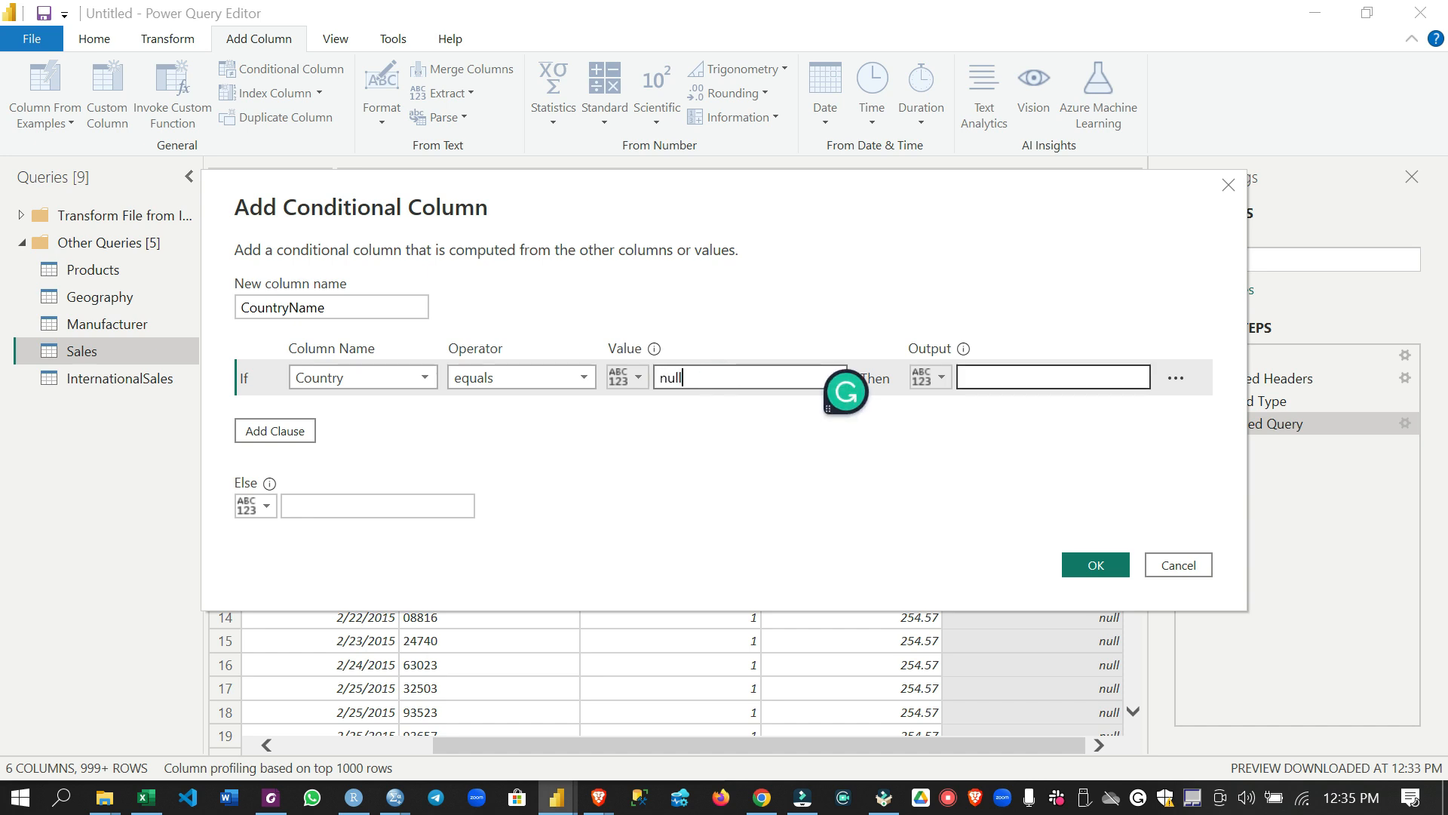
click(989, 378)
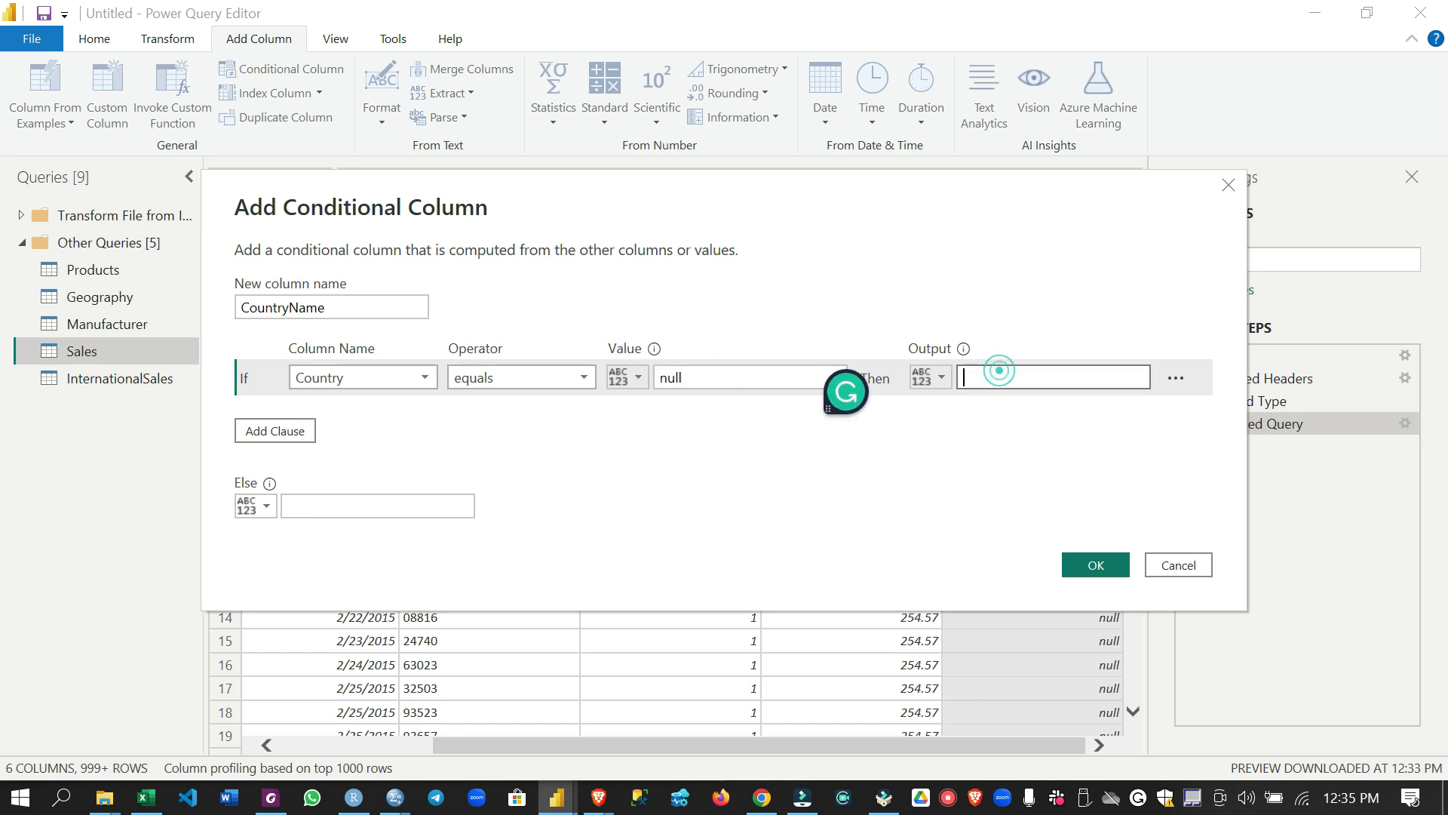
text(USA)
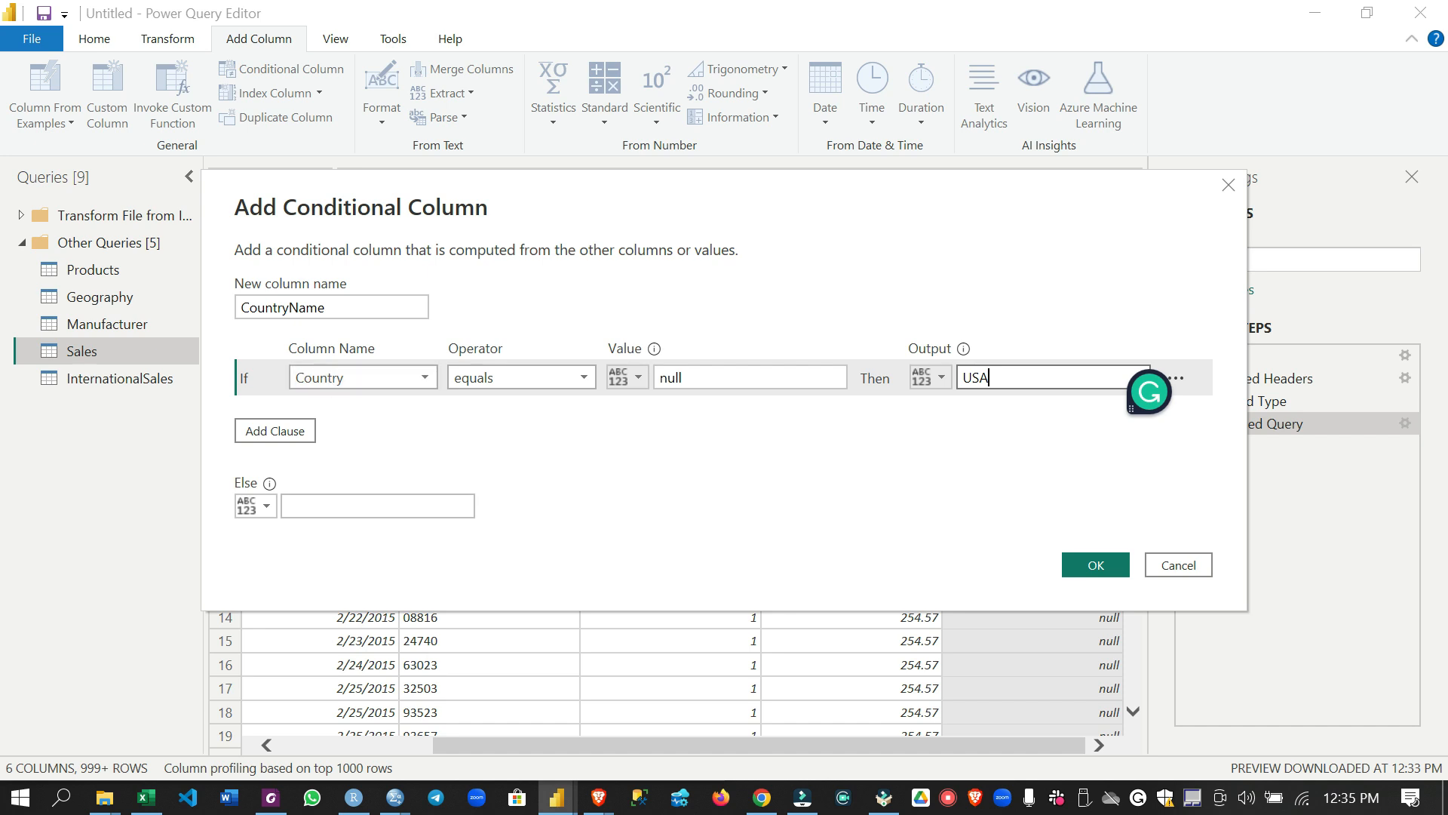
Set the Else output of the CountryName condition to the Country column and create the conditional column
click(269, 508)
click(294, 554)
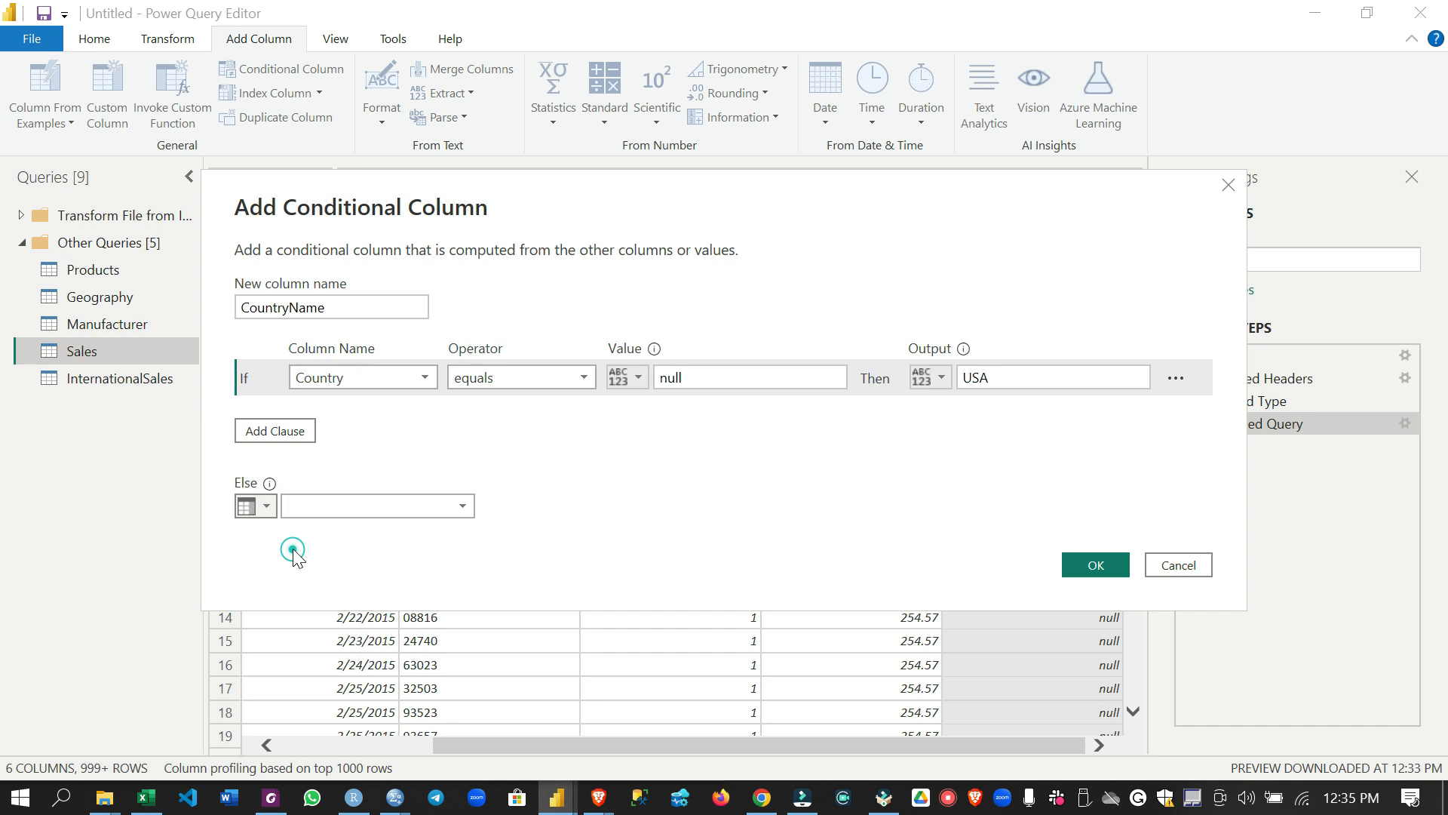
click(397, 508)
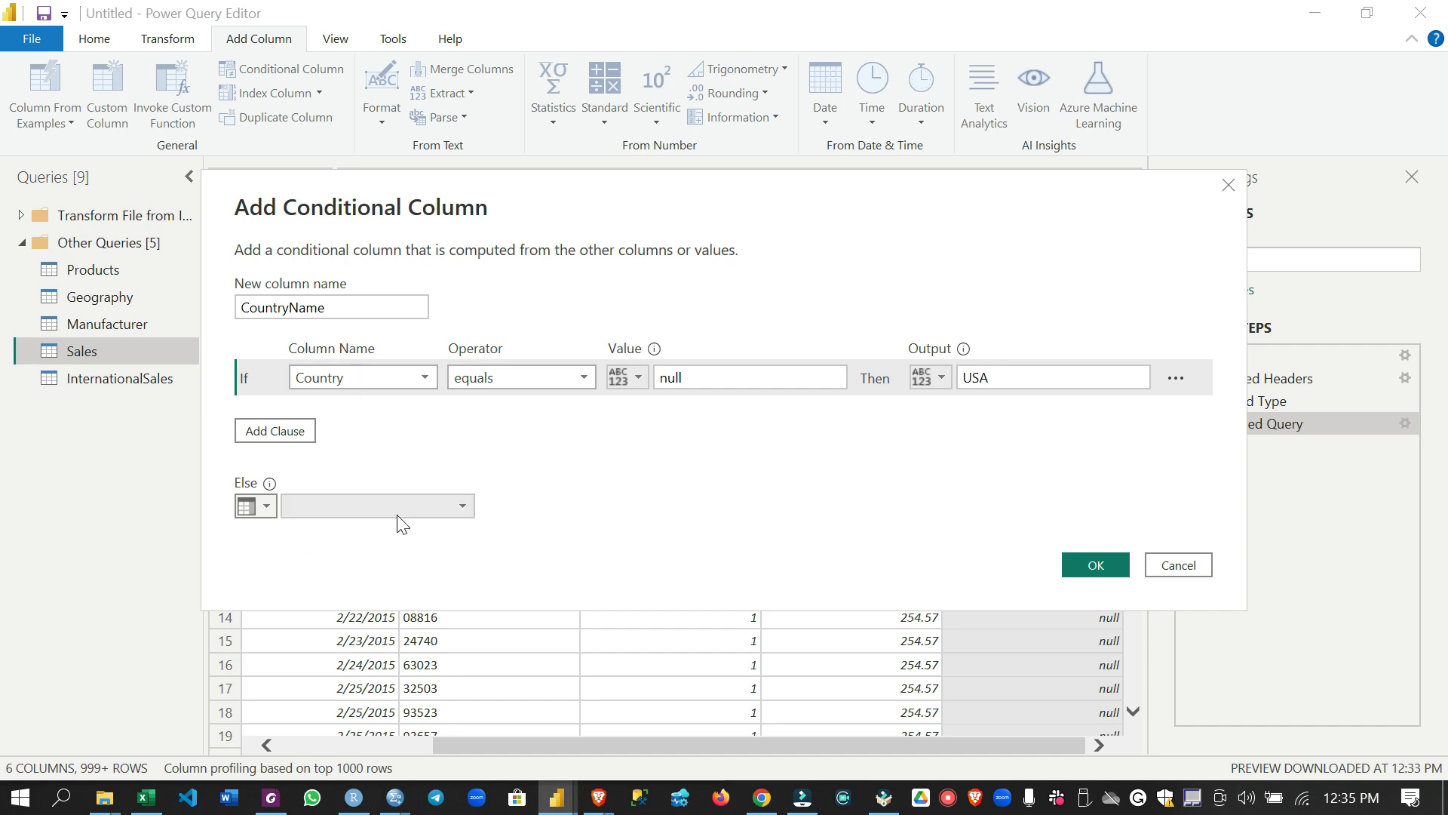
click(413, 646)
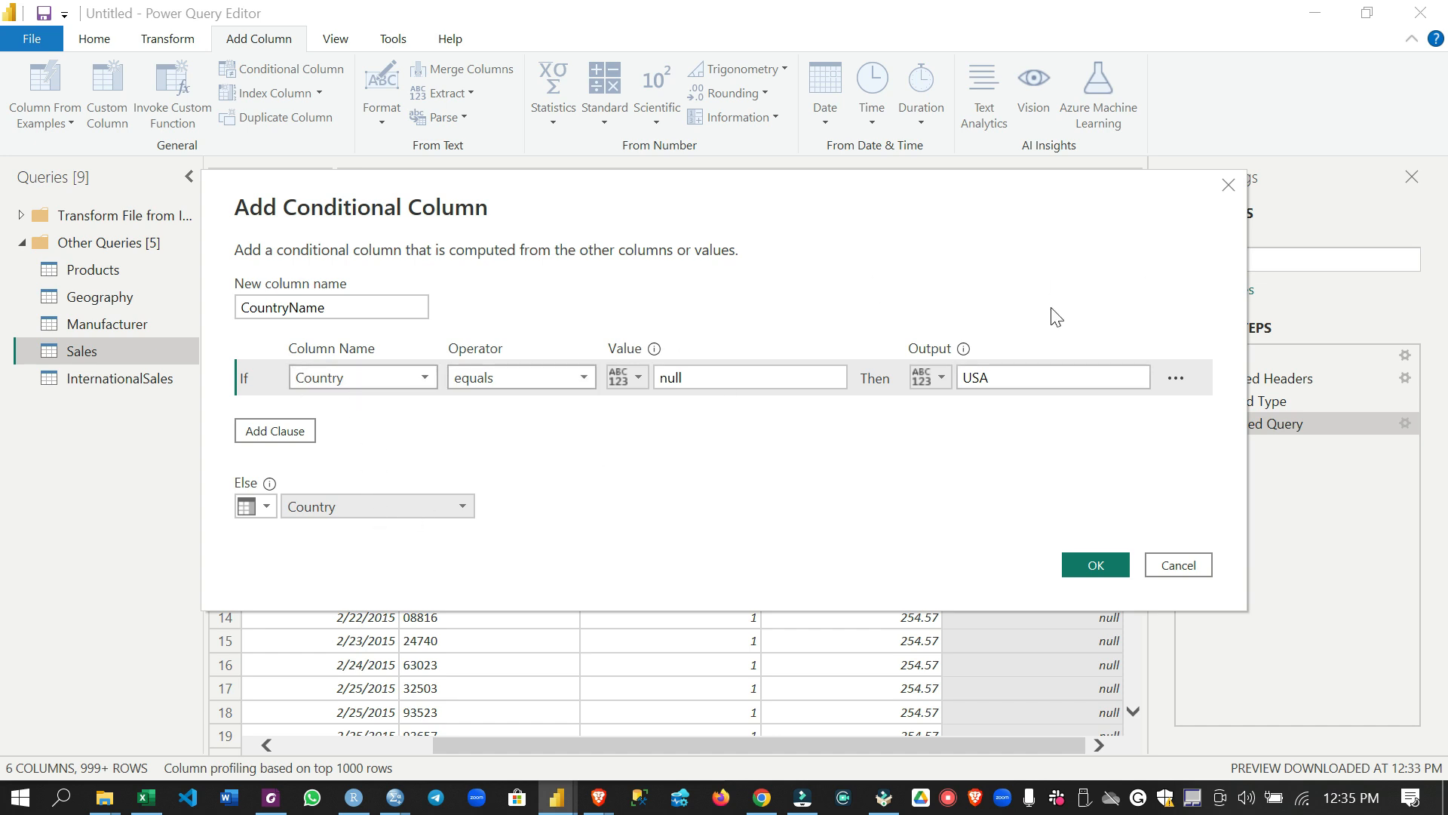
click(1097, 568)
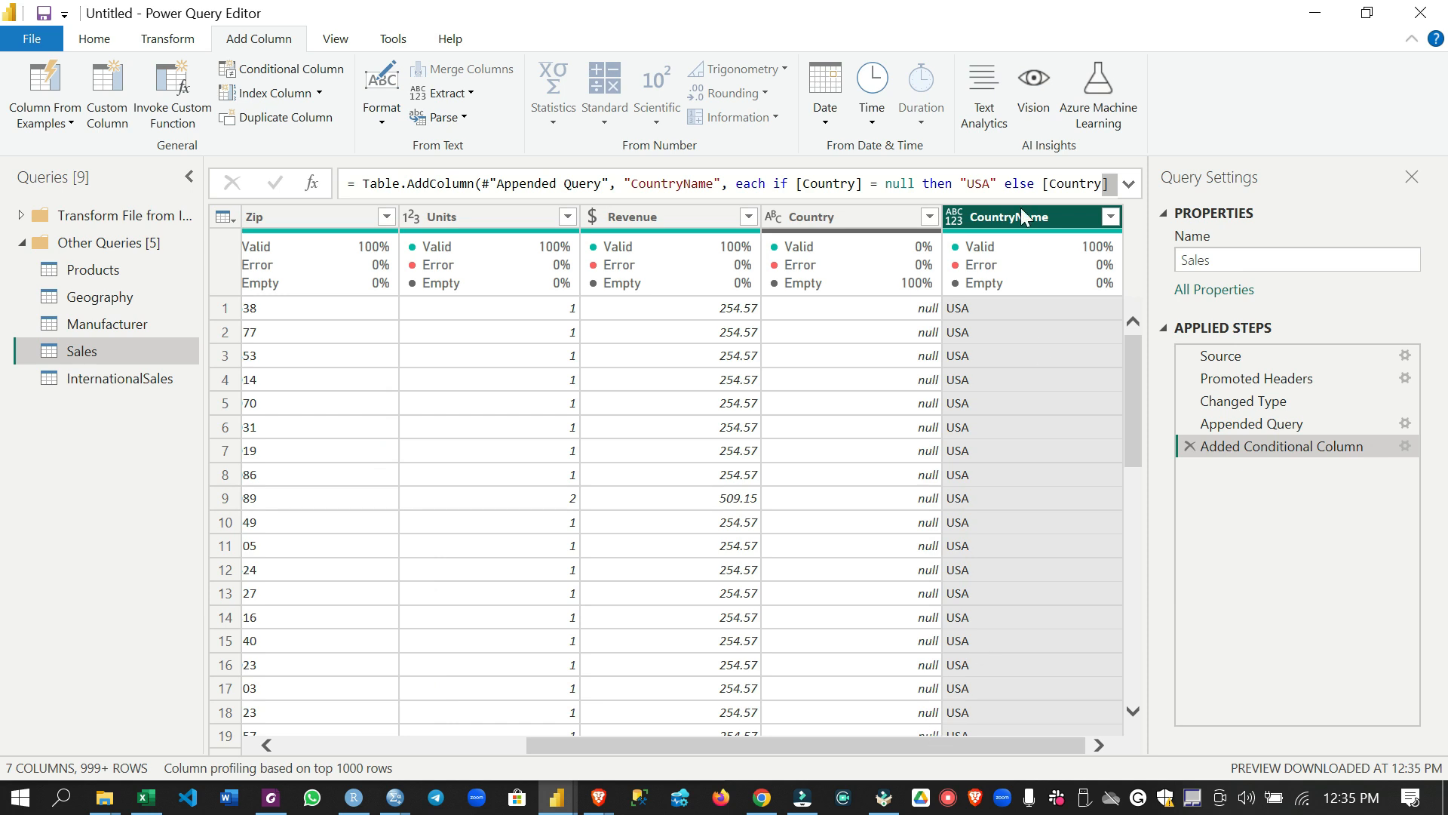
Remove the original Country column from the Sales query
click(866, 220)
right_click(864, 220)
click(903, 264)
Rename the CountryName column to Country and set its data type to Text
double_click(996, 217)
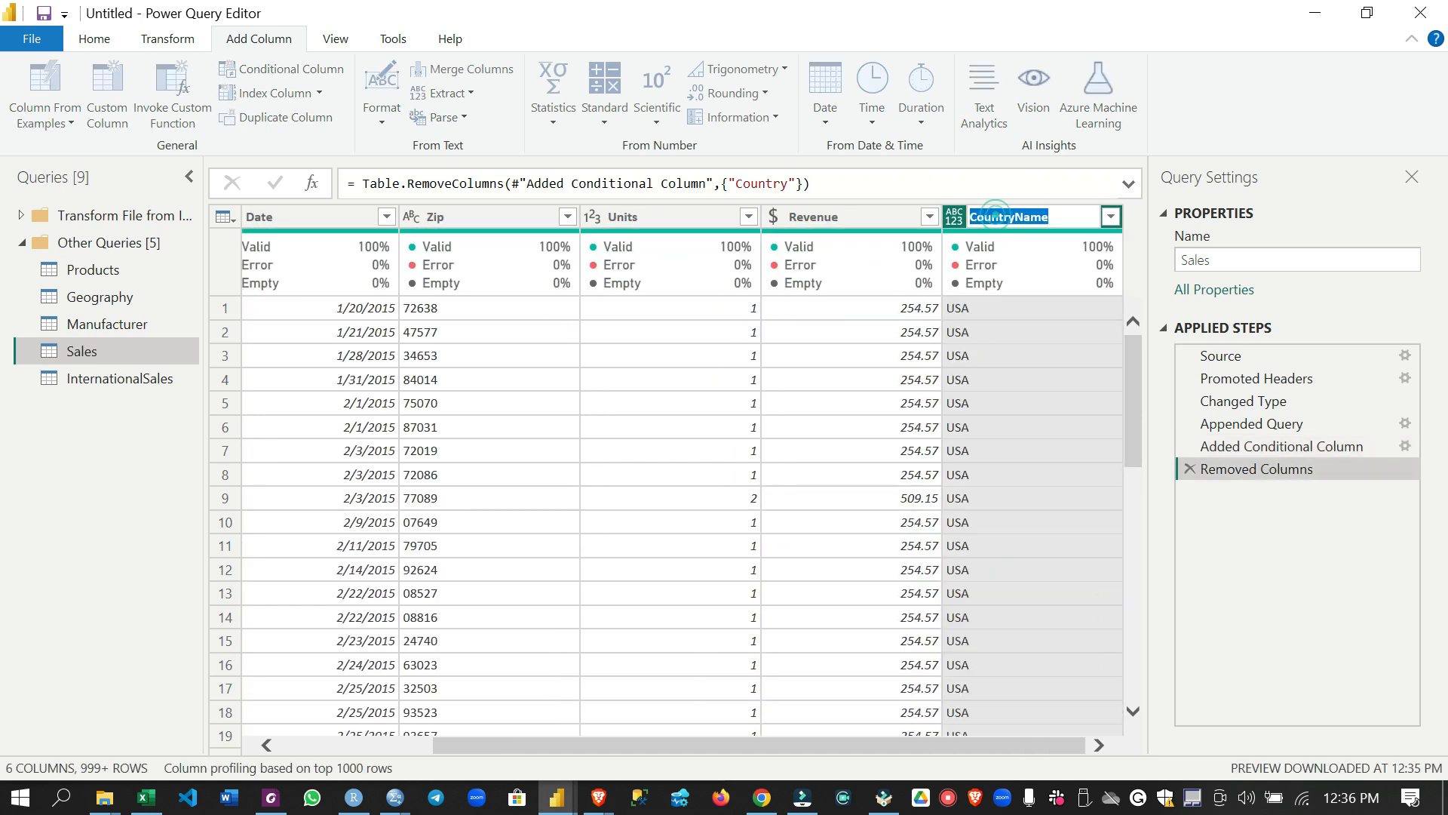
text(C)
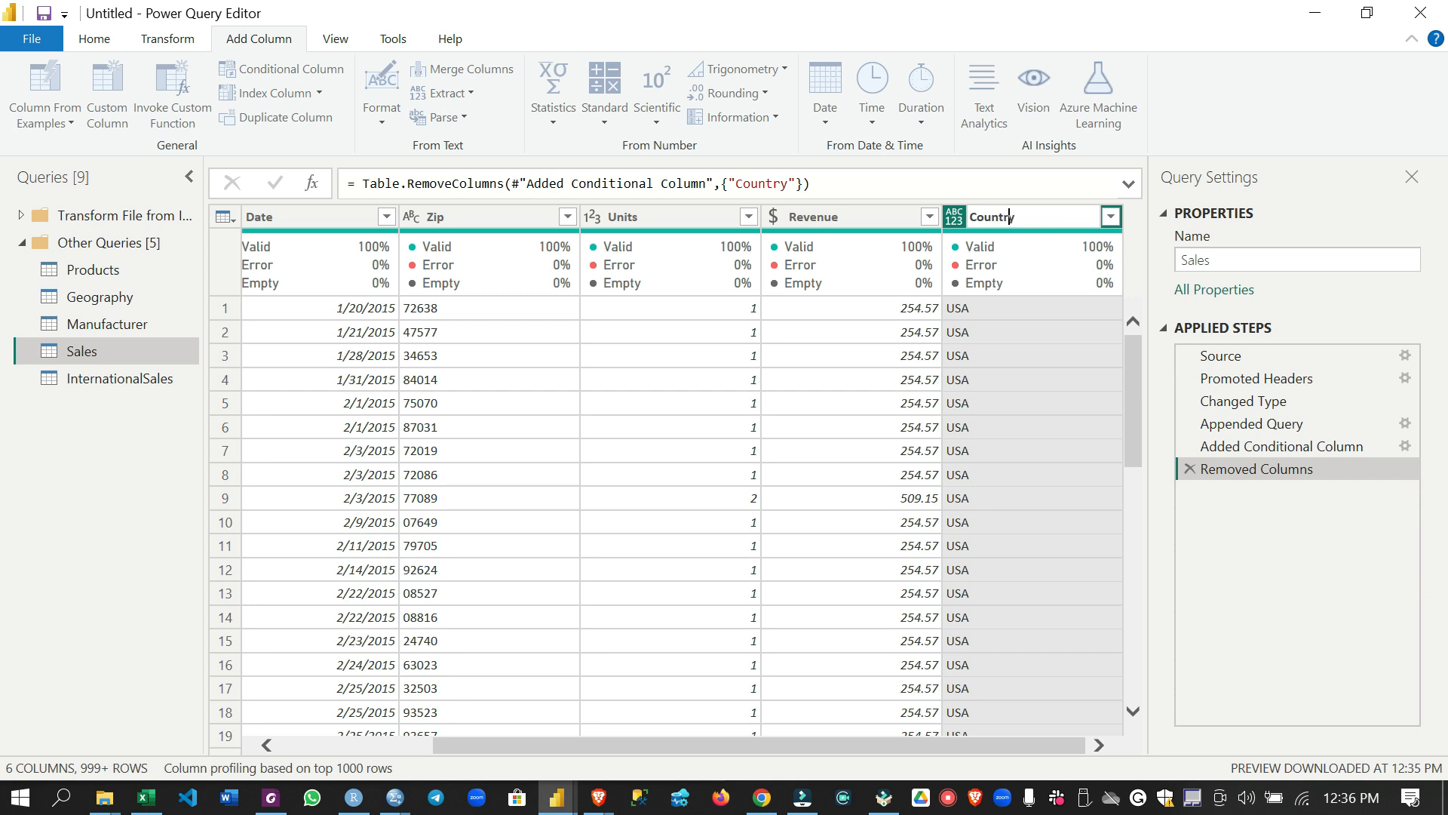
key(Return)
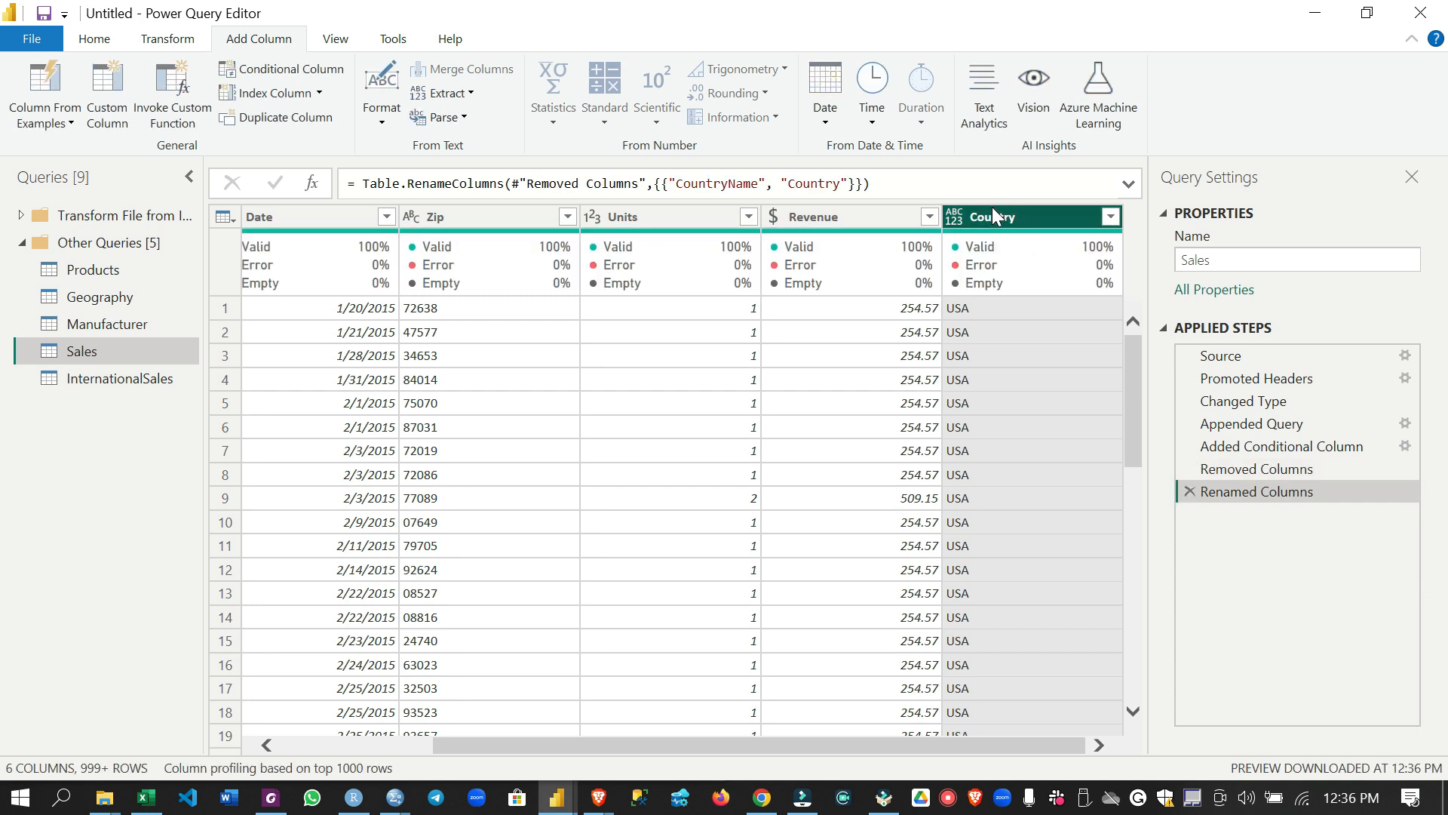
click(955, 218)
click(1037, 454)
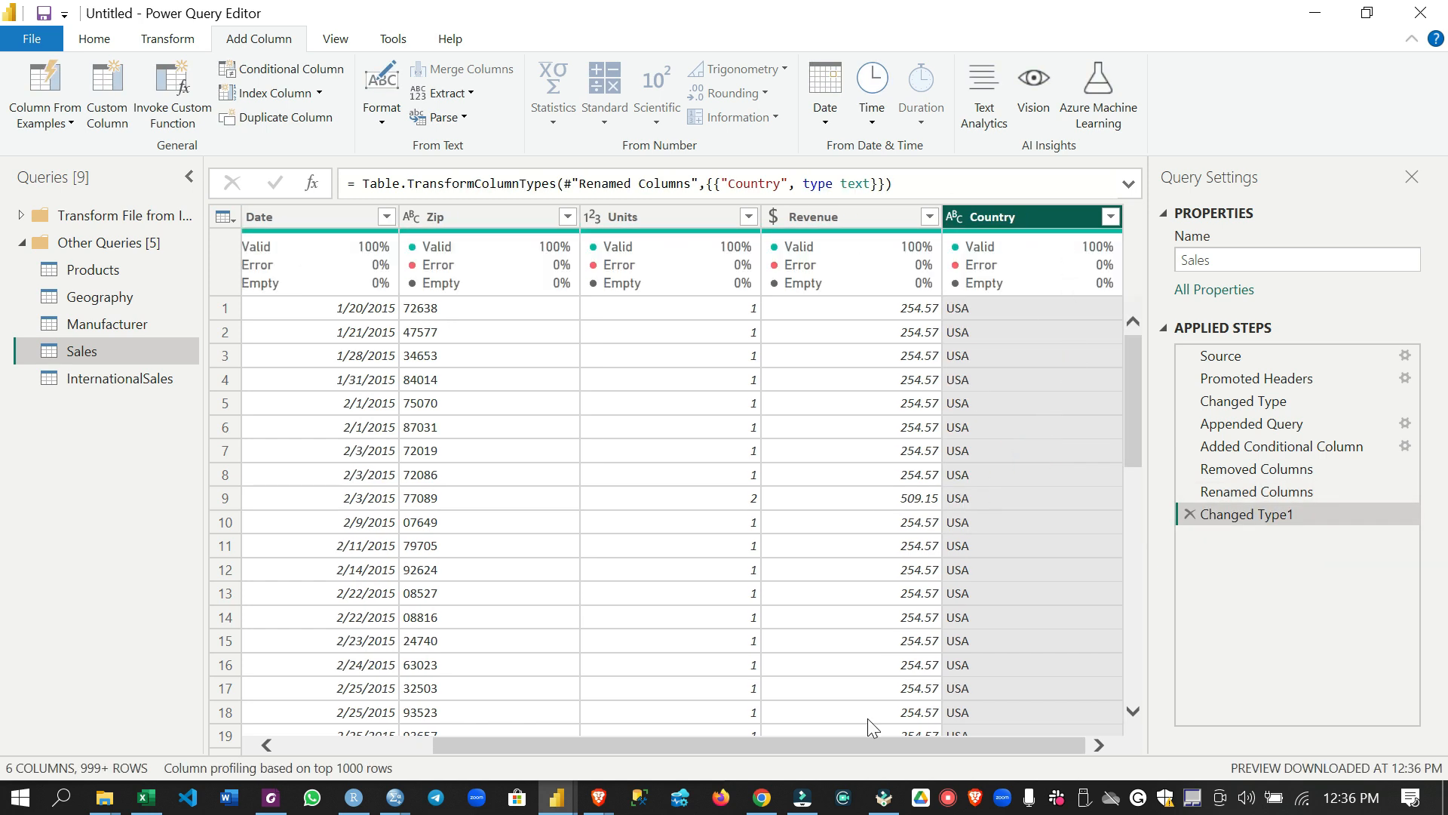
Disable loading of the InternationalSales query into the data model
drag(1039, 749, 757, 758)
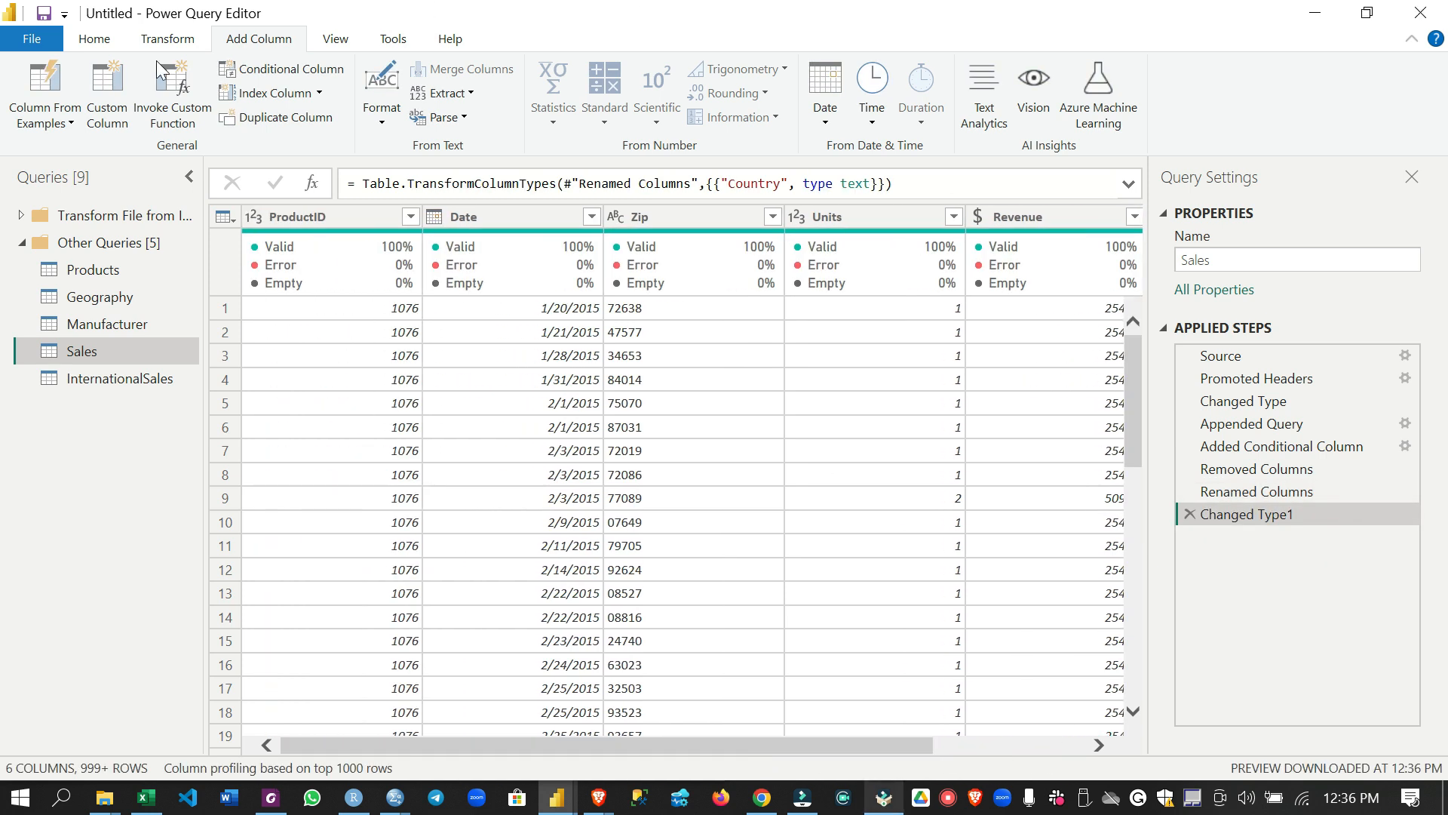
click(115, 378)
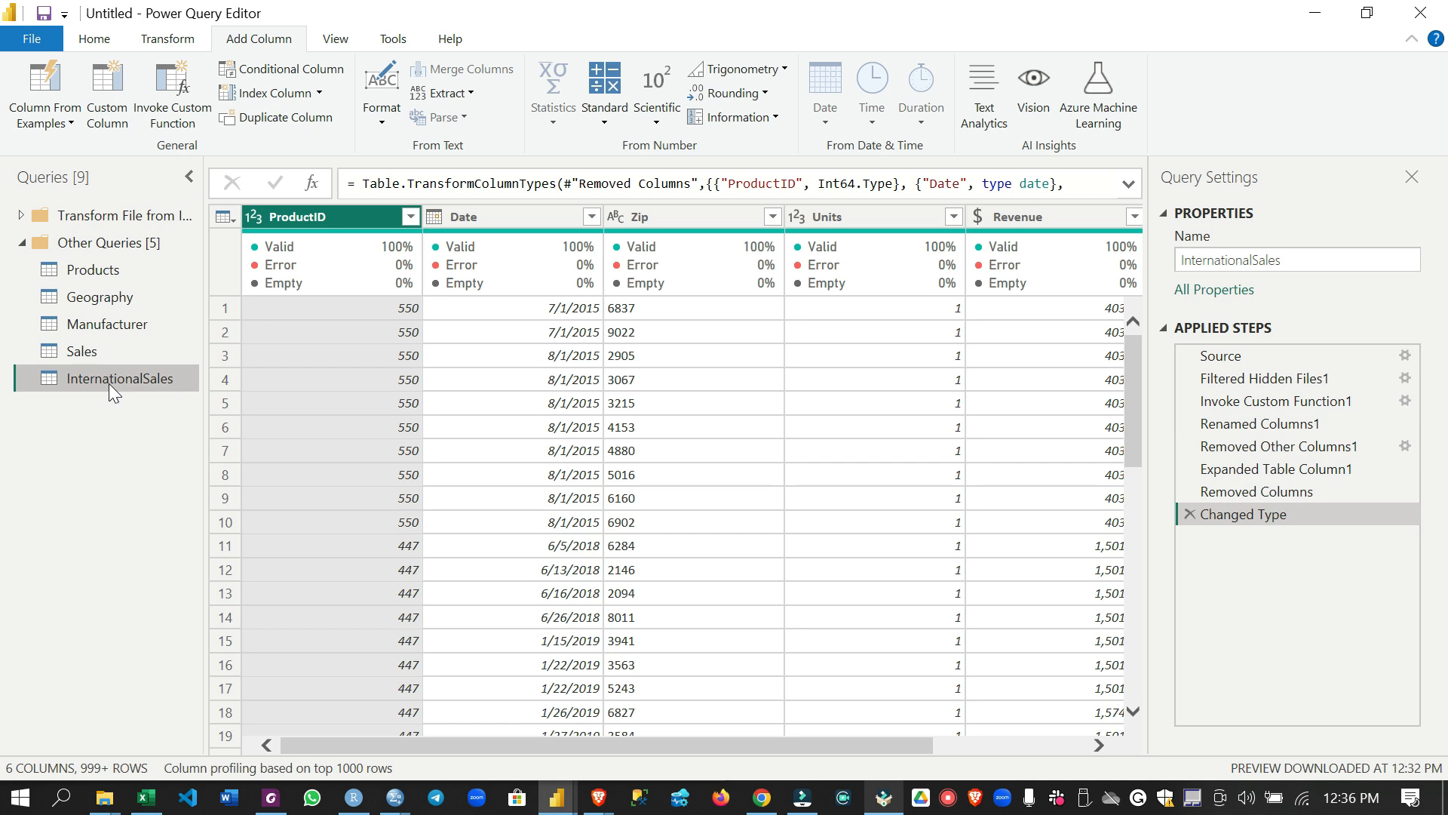
right_click(111, 374)
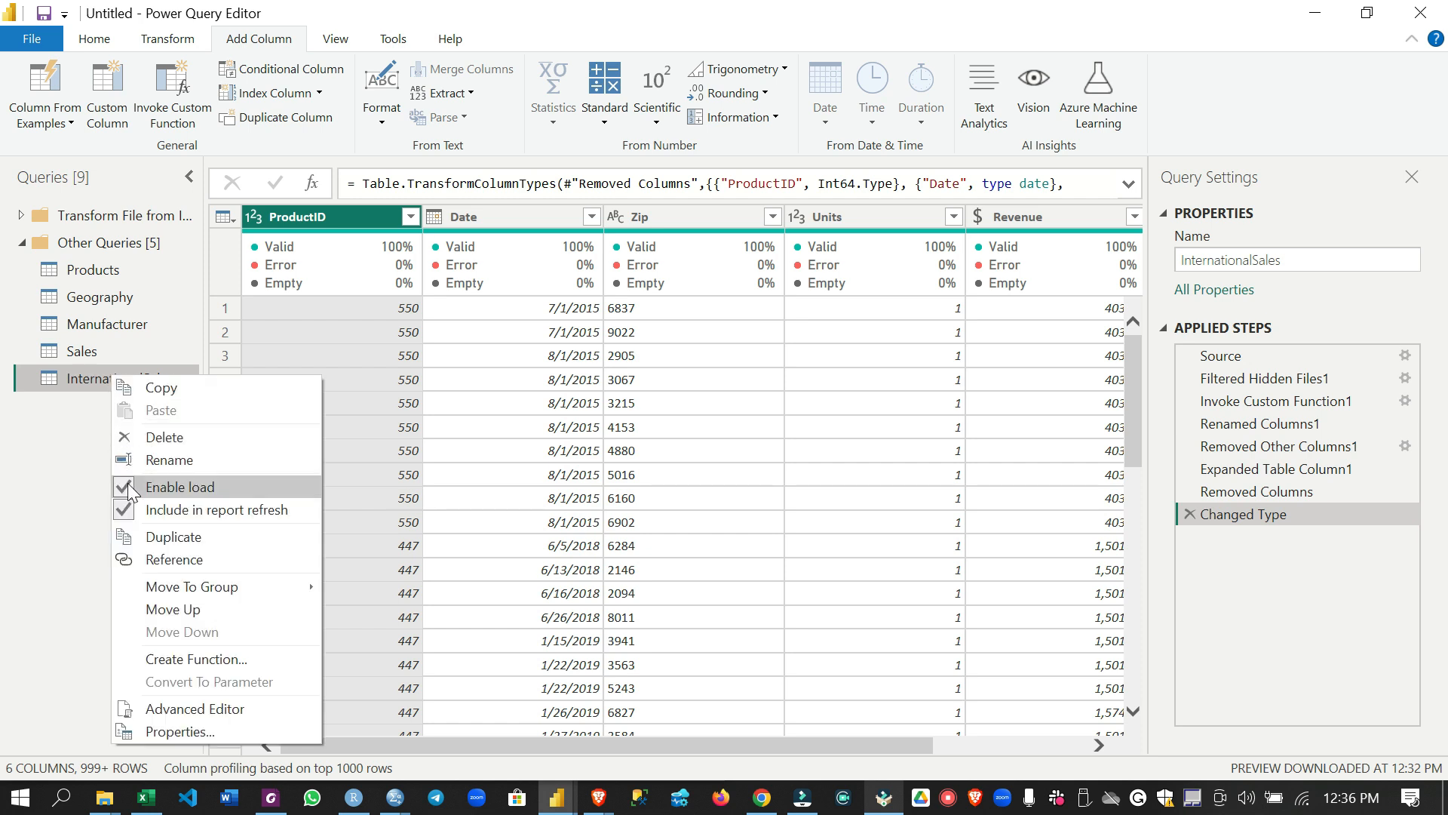
click(129, 484)
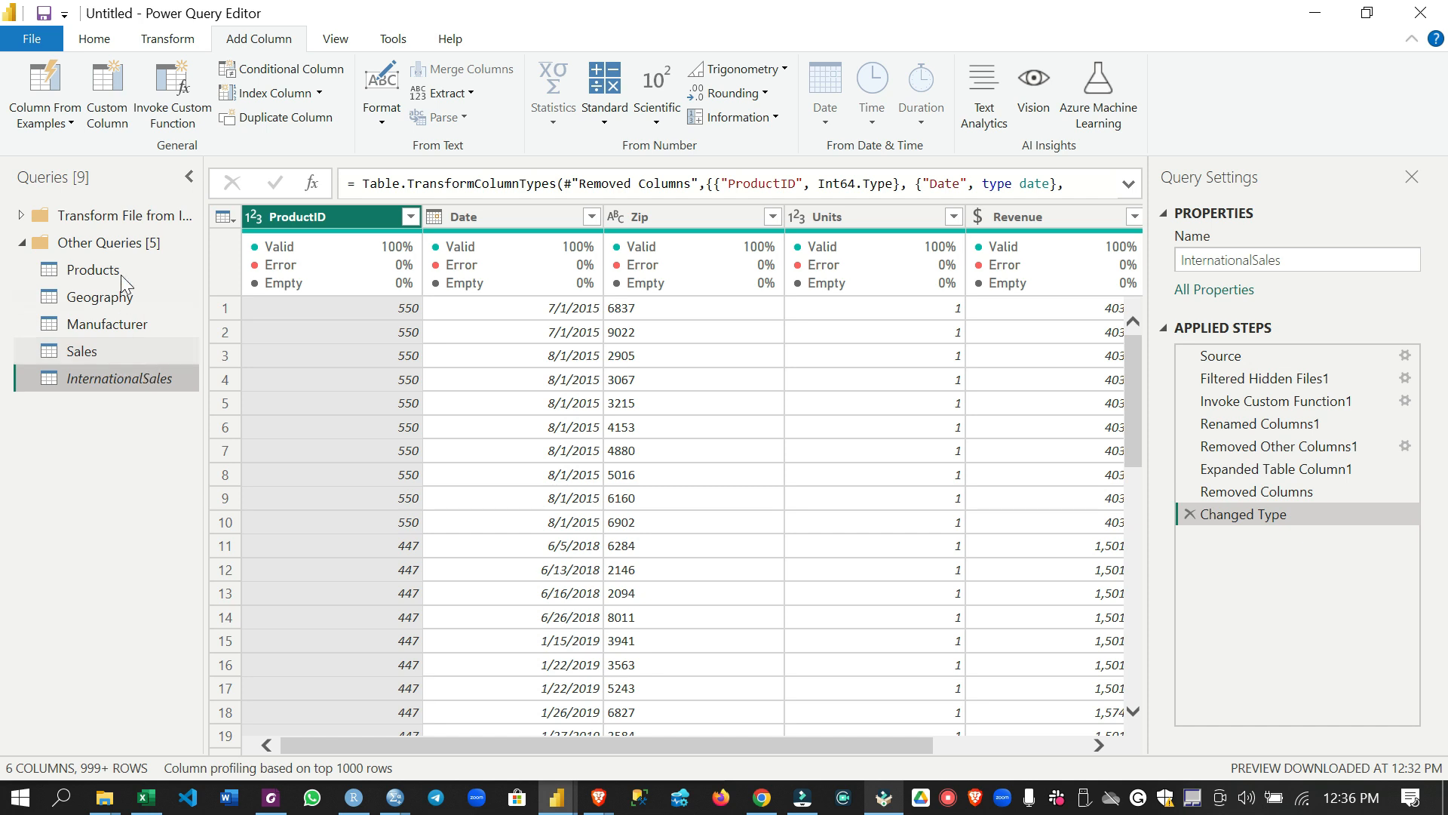
Examine in the Query Dependencies diagram how the source files and folder feed the queries, and close the diagram
click(341, 43)
click(671, 95)
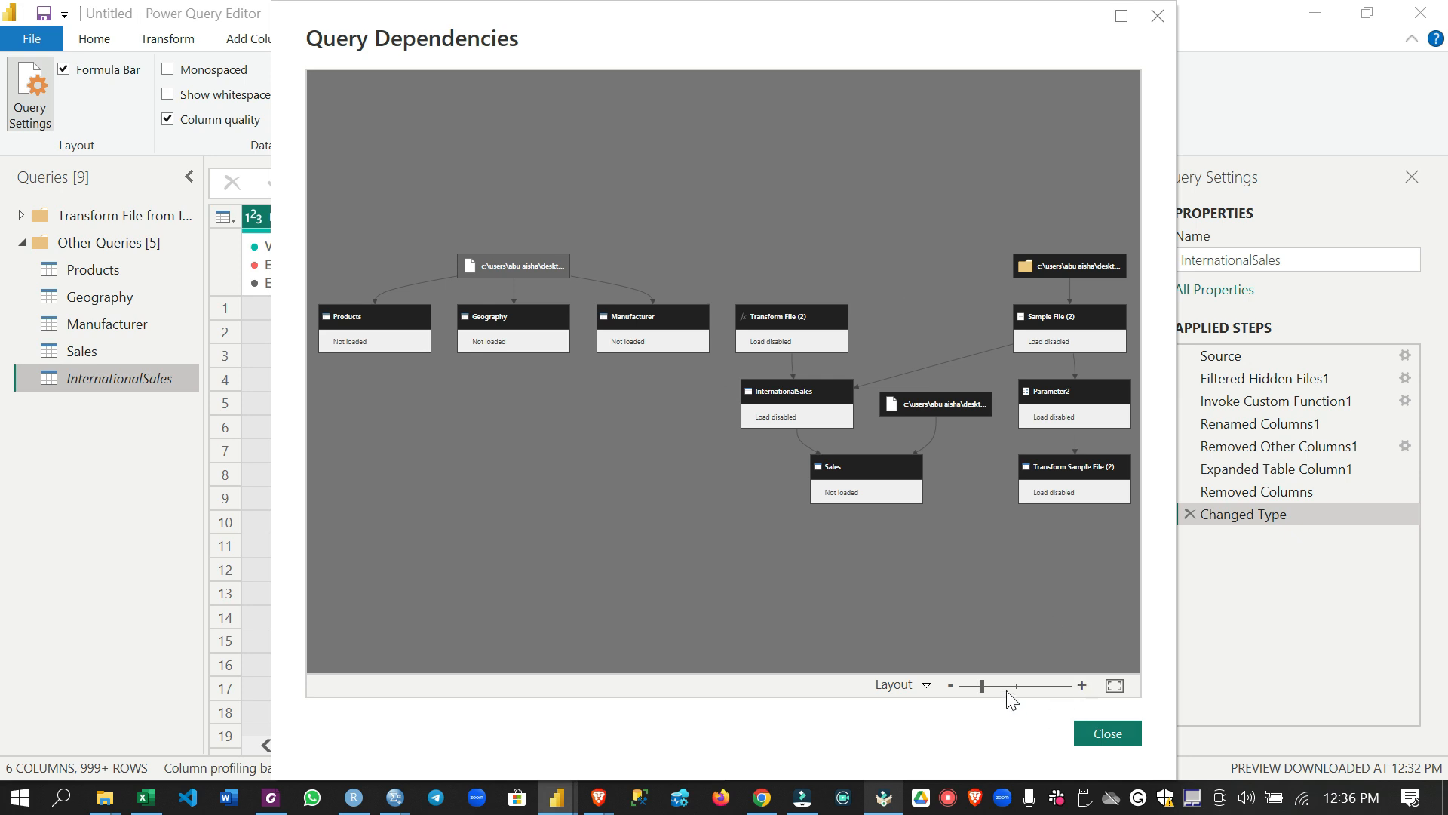
click(1111, 685)
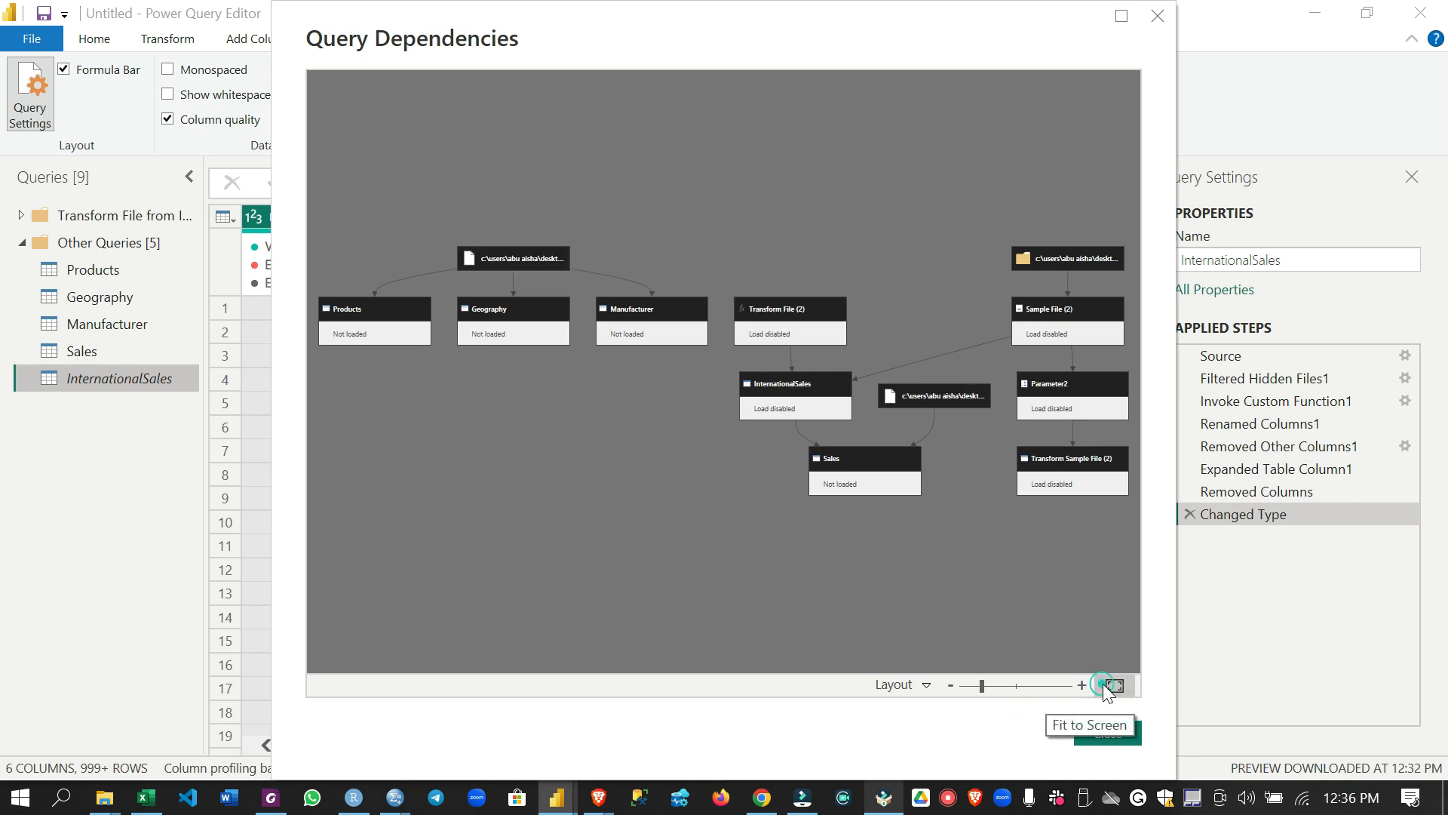
click(1066, 265)
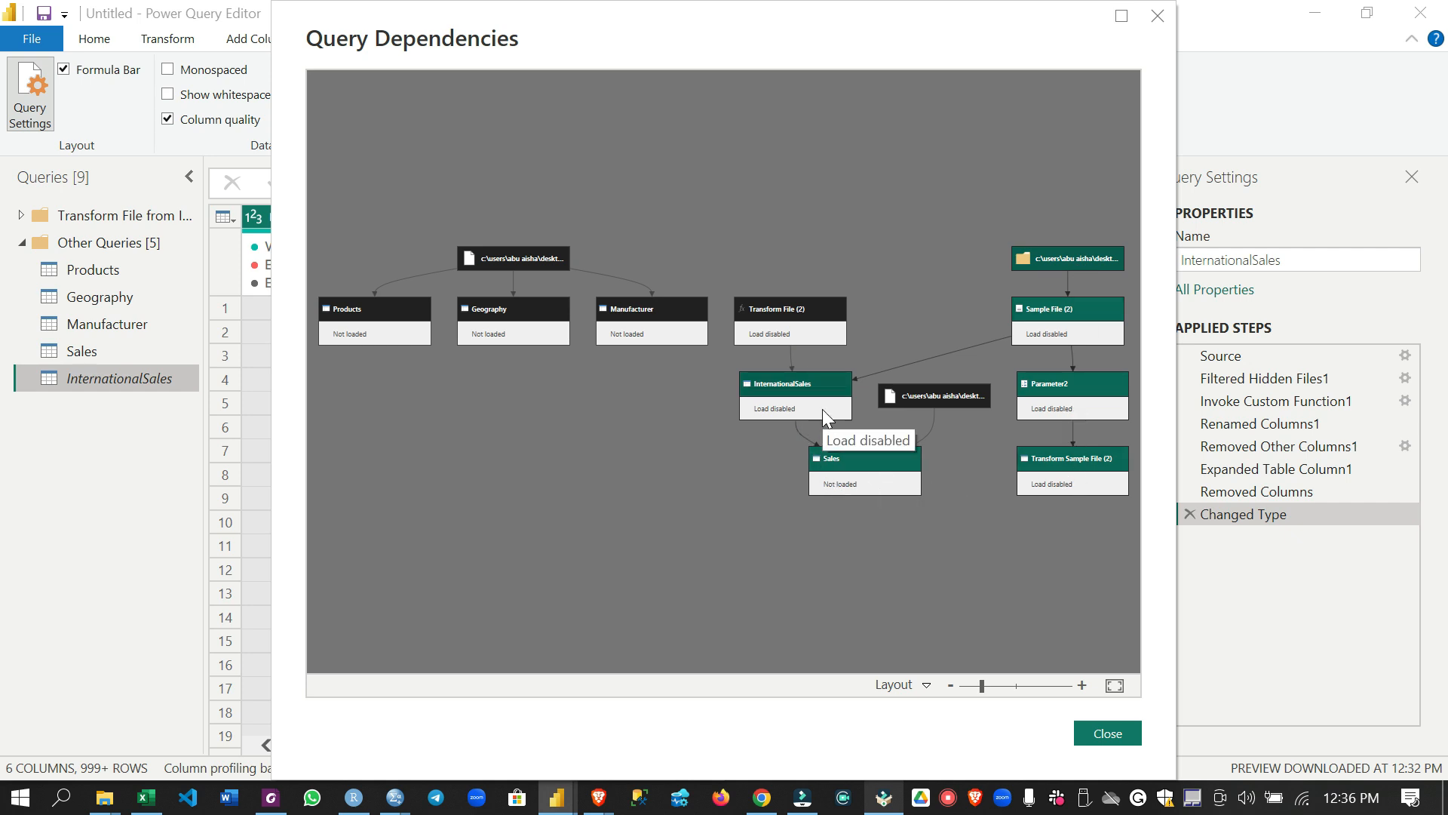
click(537, 255)
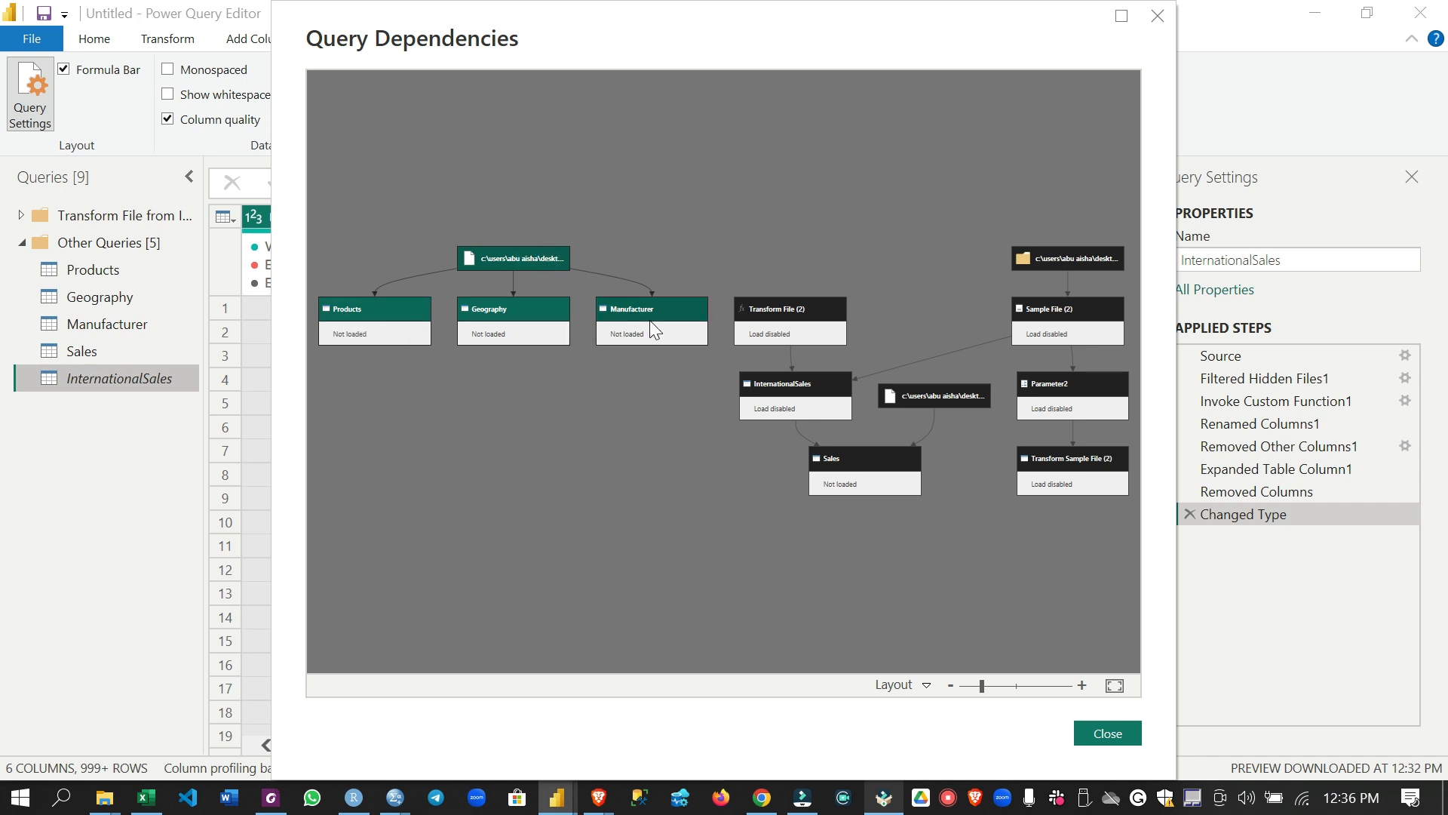
click(1112, 268)
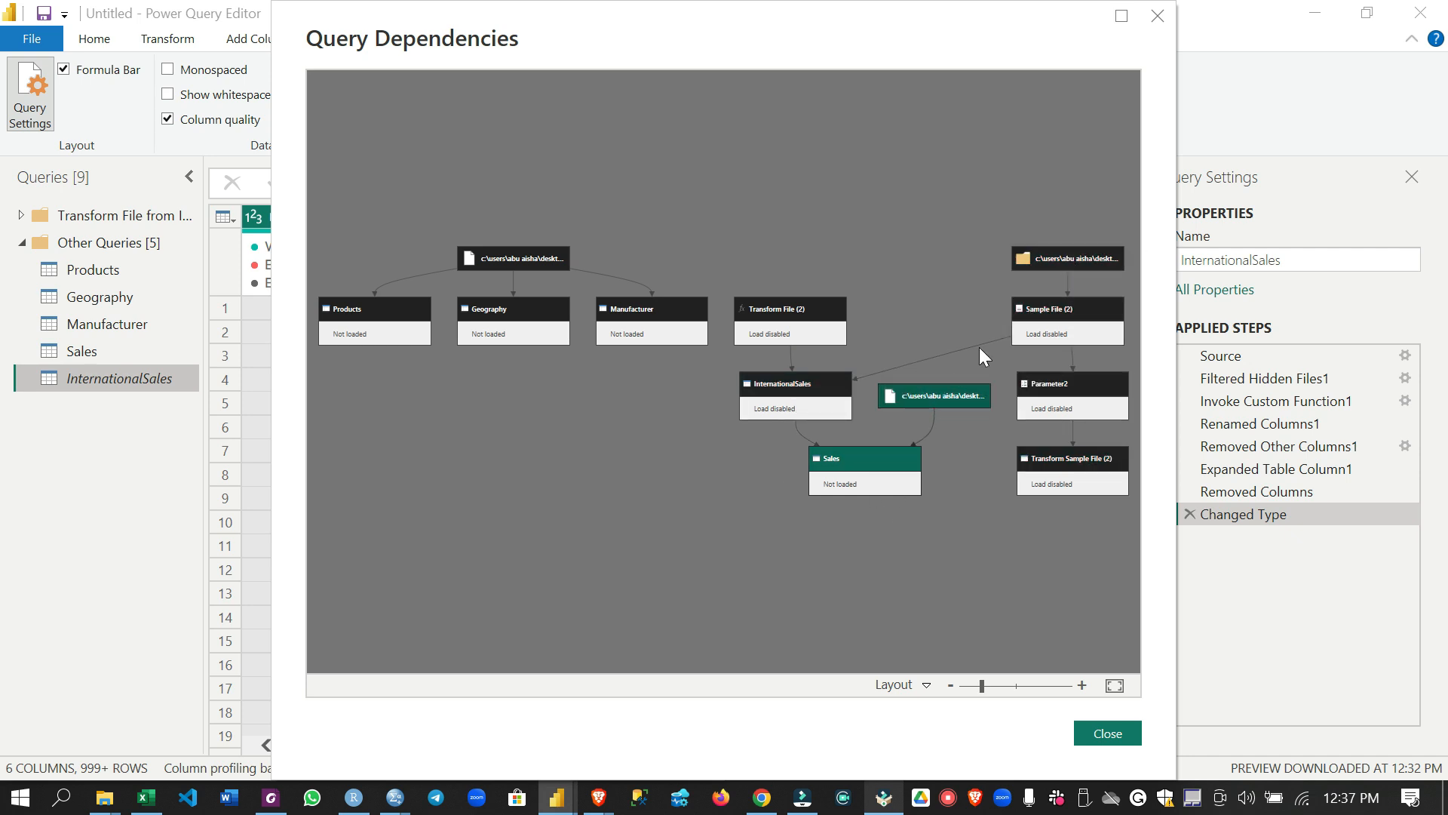
click(1106, 733)
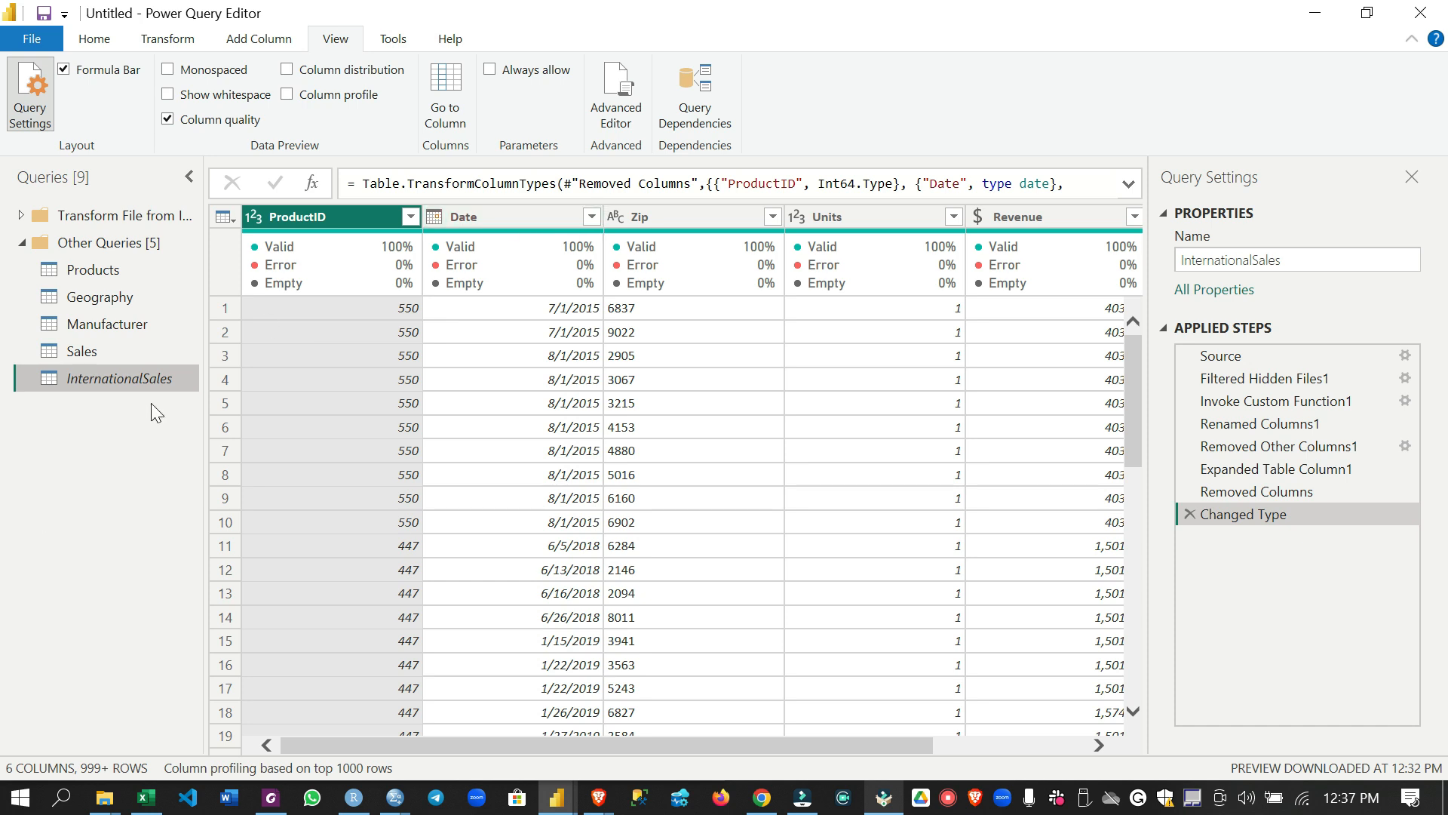
Filter the Sales query's Date column to keep only rows in the previous 4 years
click(136, 353)
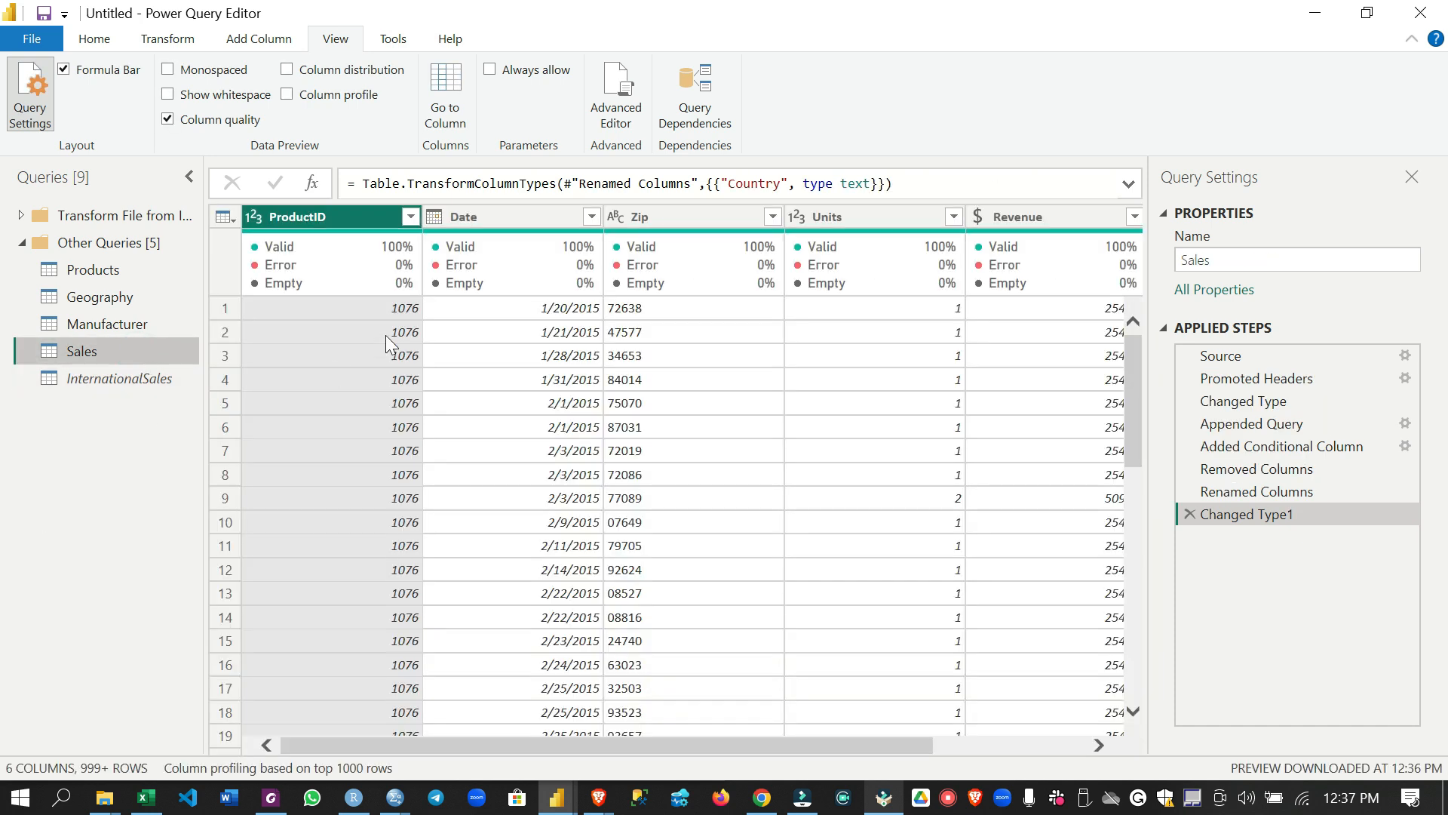
click(593, 216)
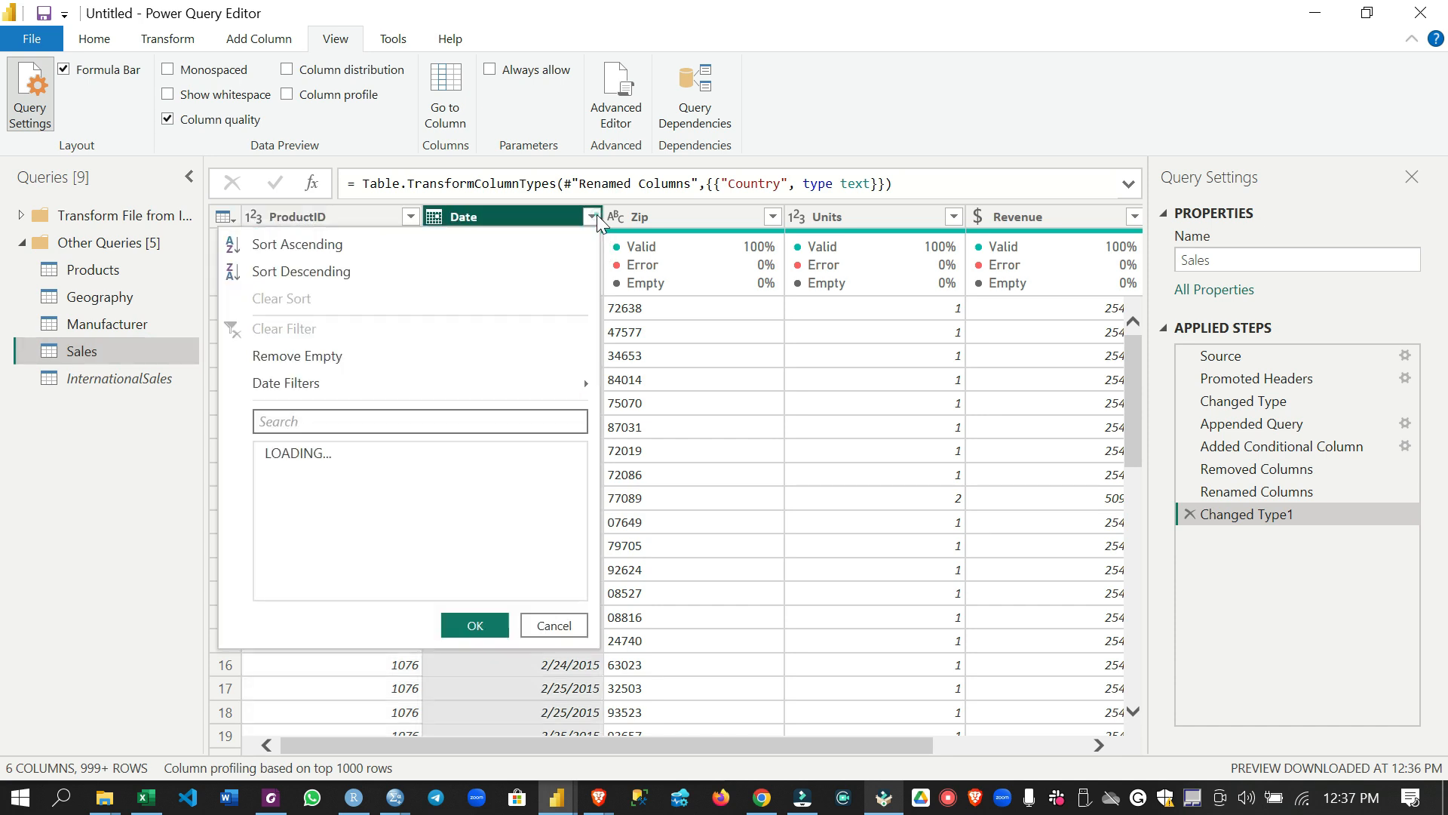
mouse_move(416, 380)
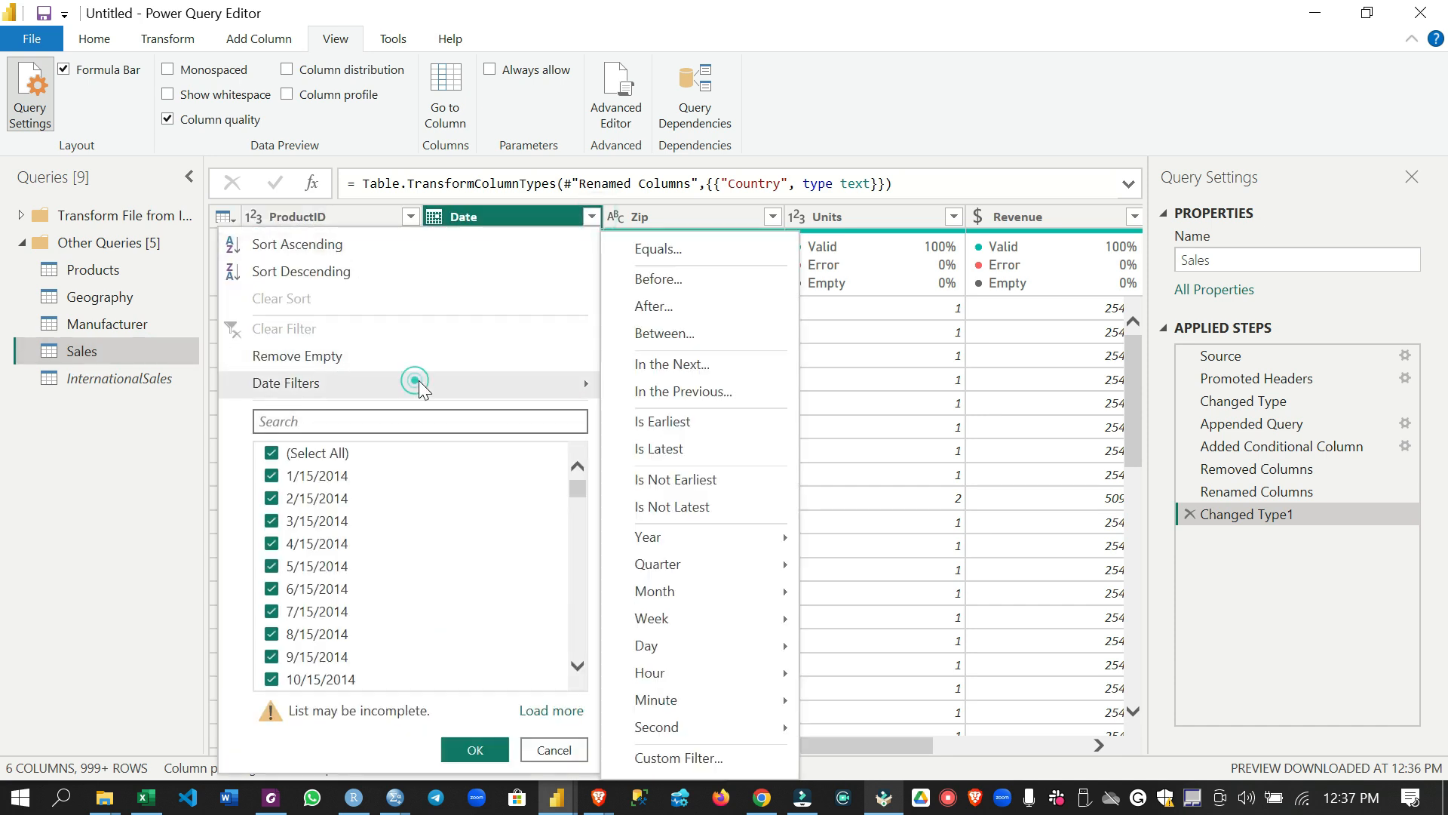
click(658, 391)
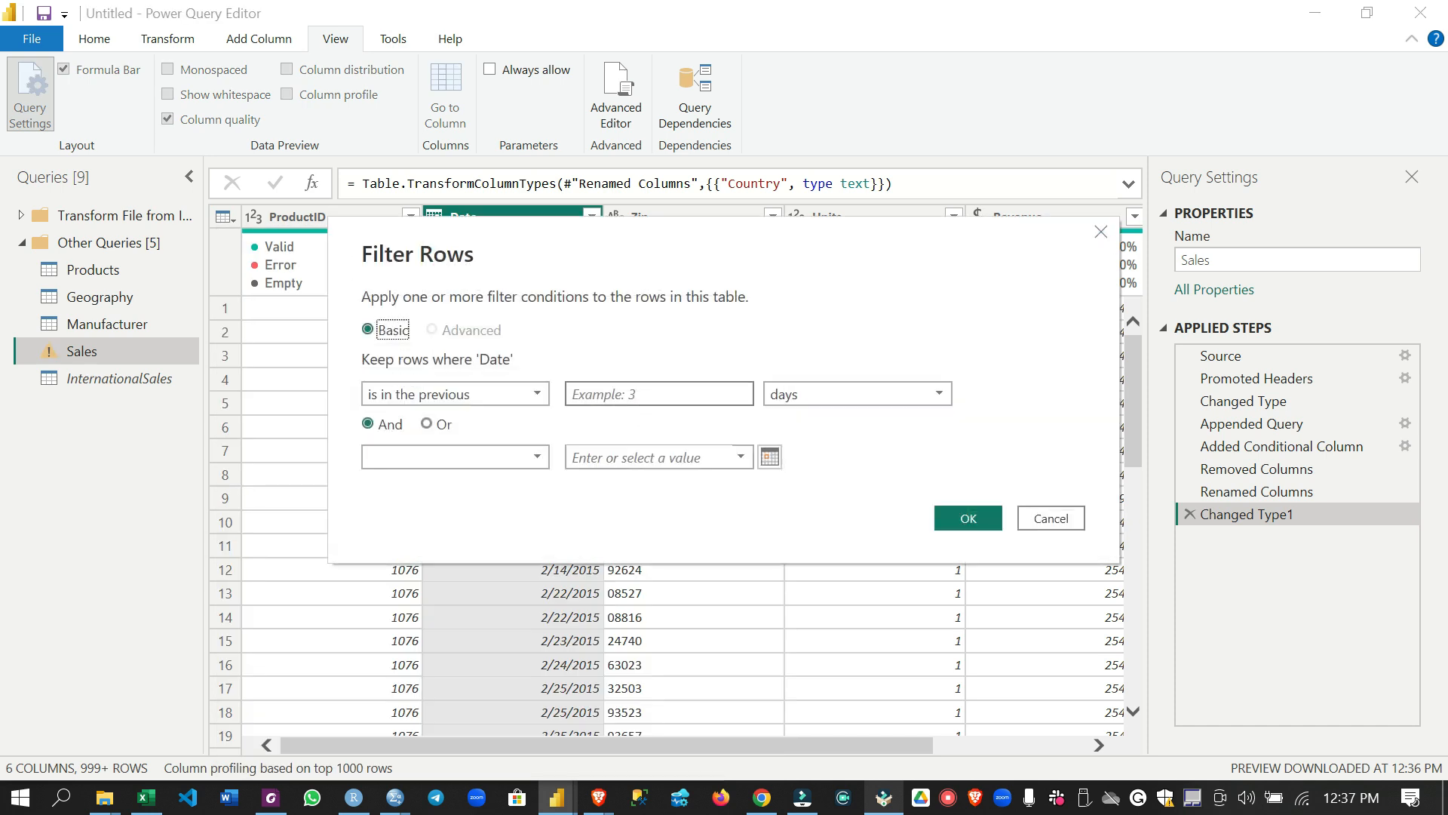
click(814, 407)
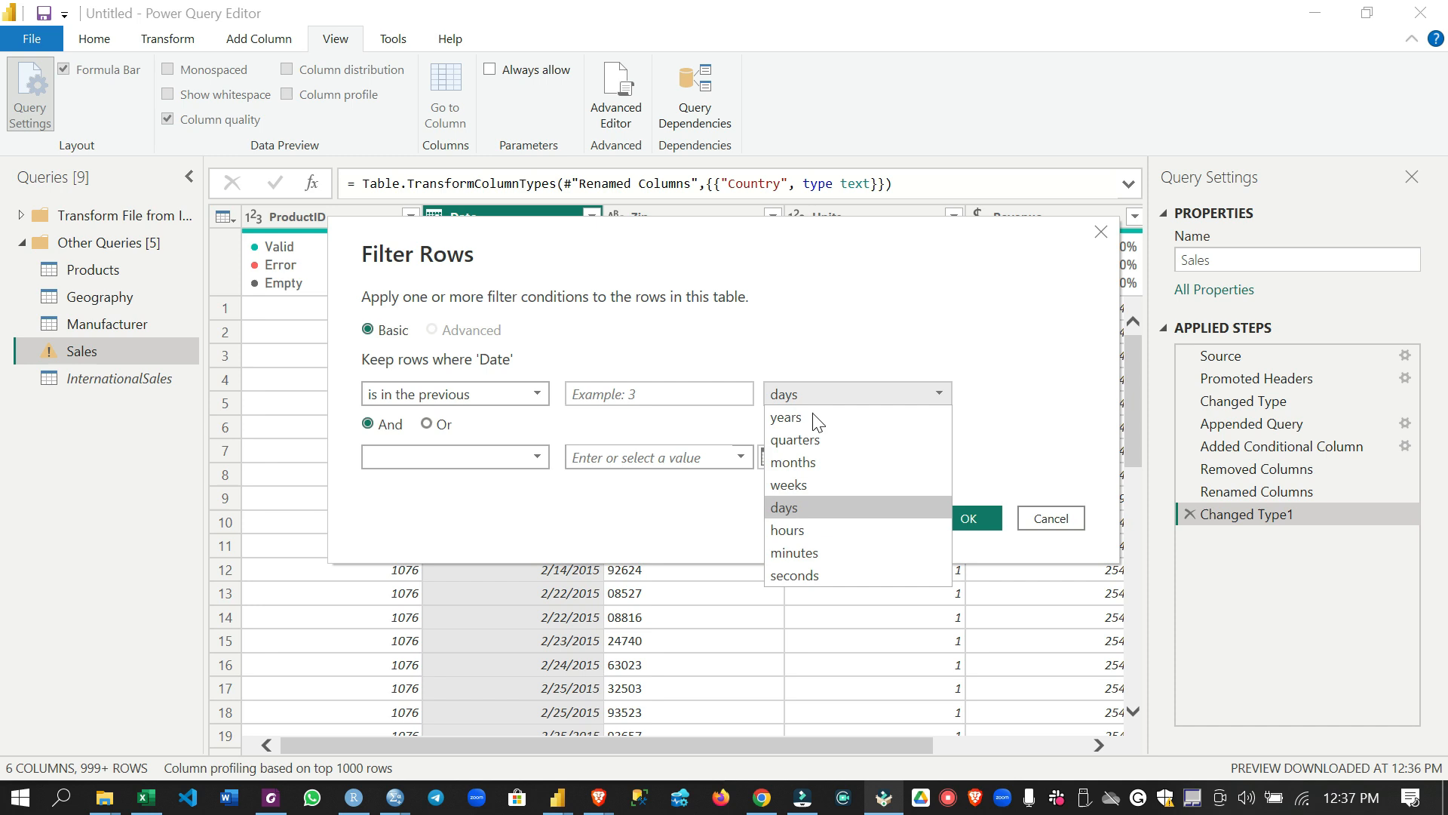
click(820, 417)
click(664, 399)
text(4)
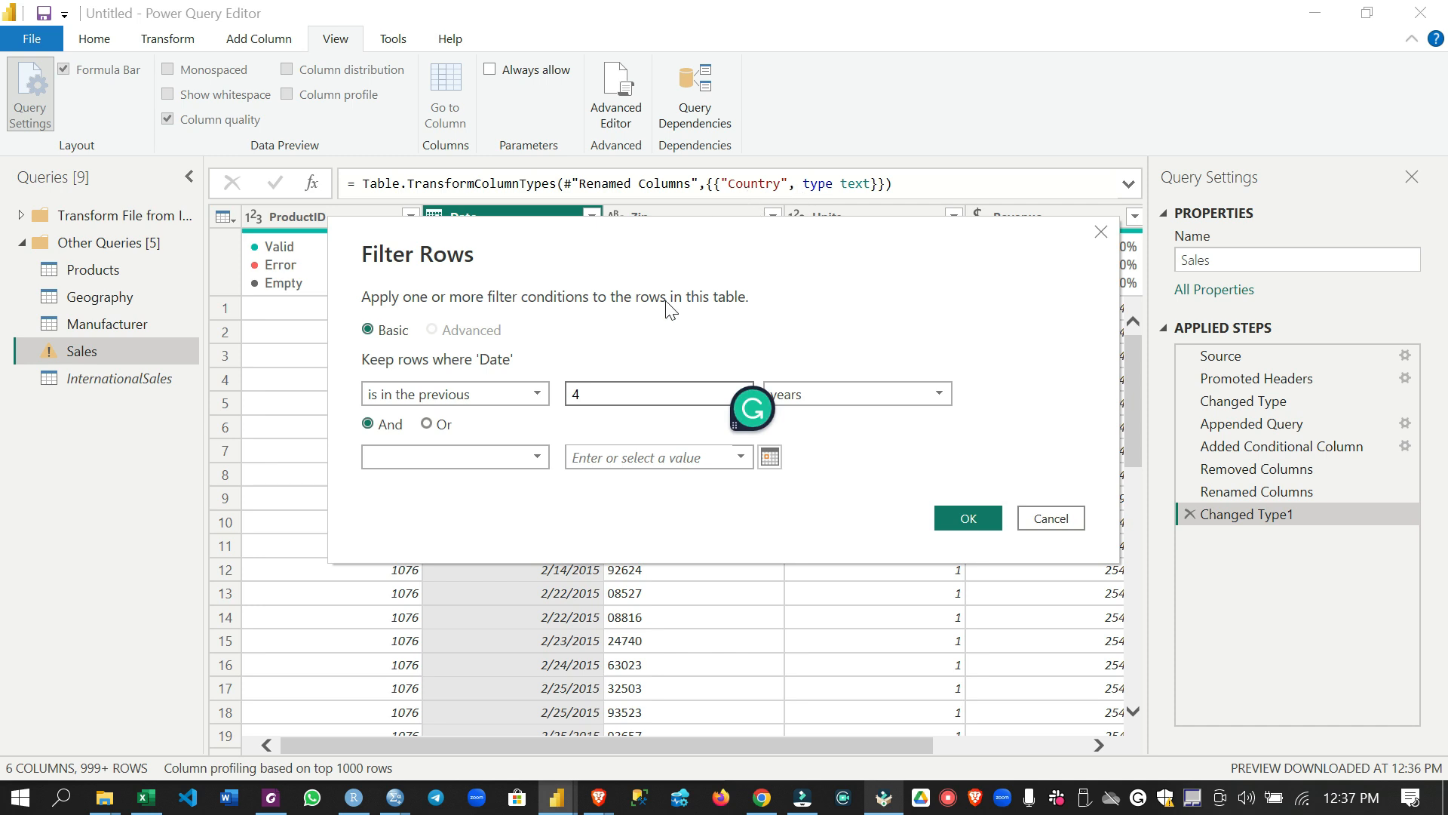
click(963, 517)
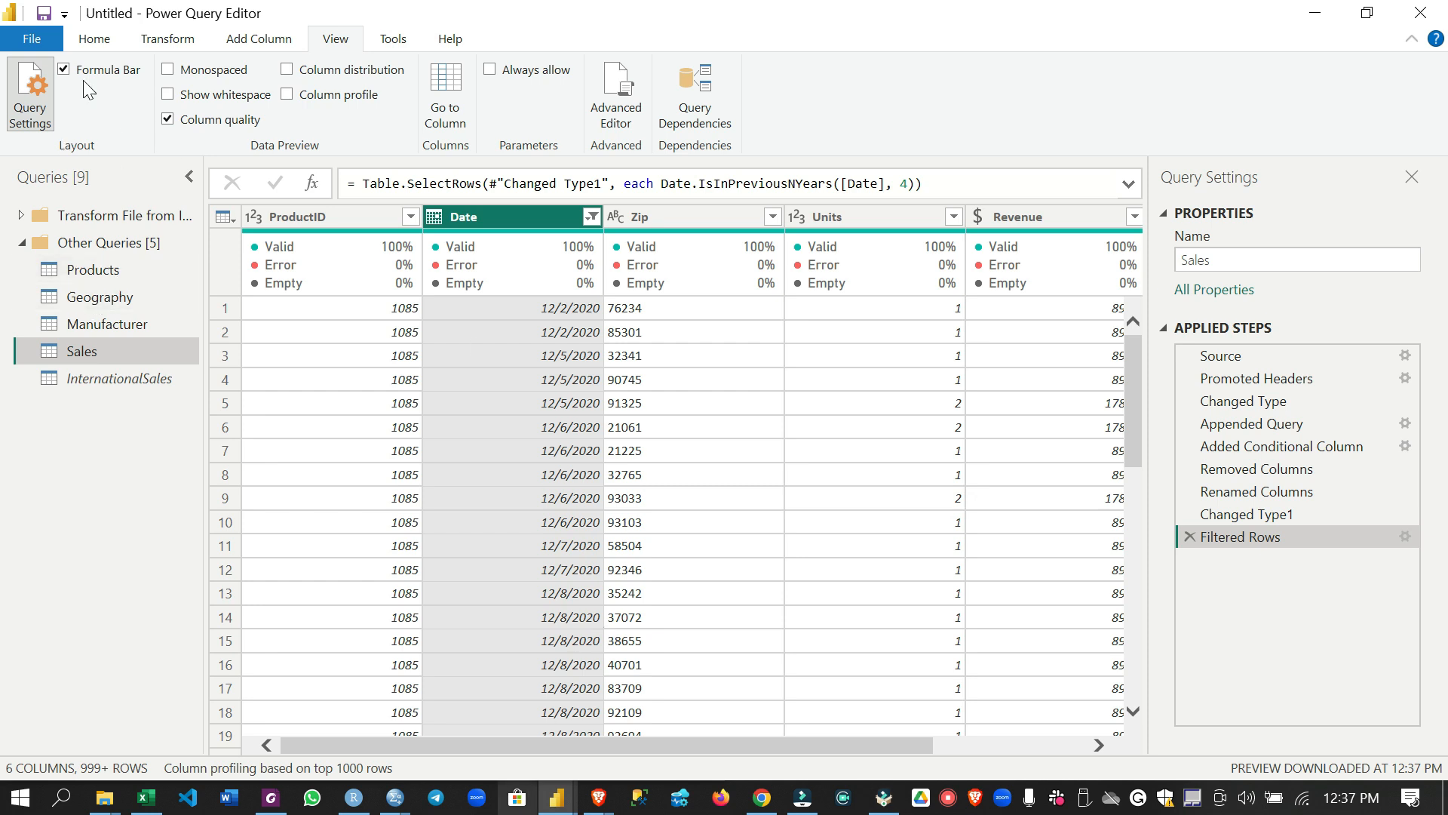
Close and apply the queries to Power BI Desktop, check the loaded Geography table's data, and return to the report view
click(44, 42)
click(70, 81)
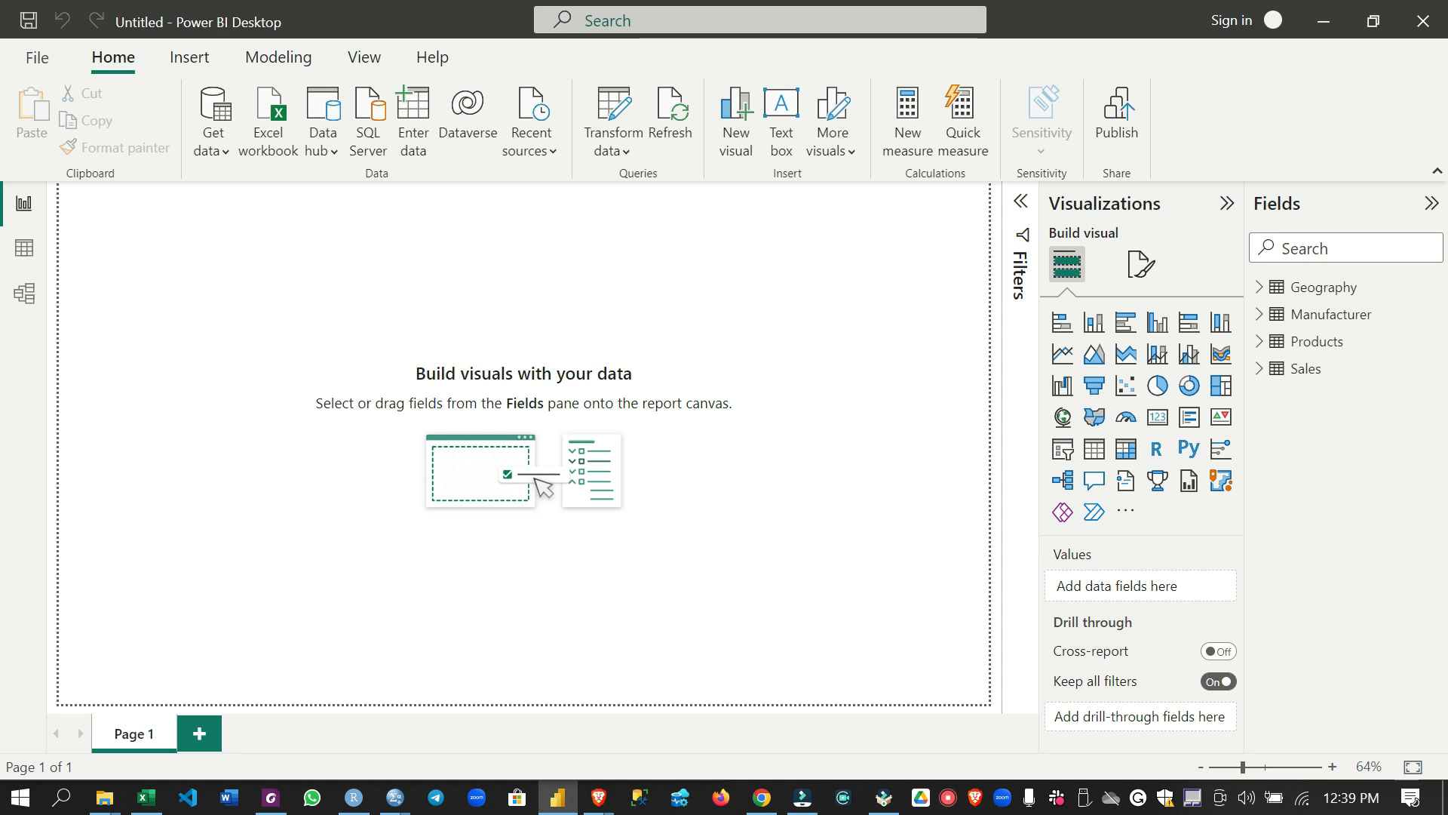
click(21, 258)
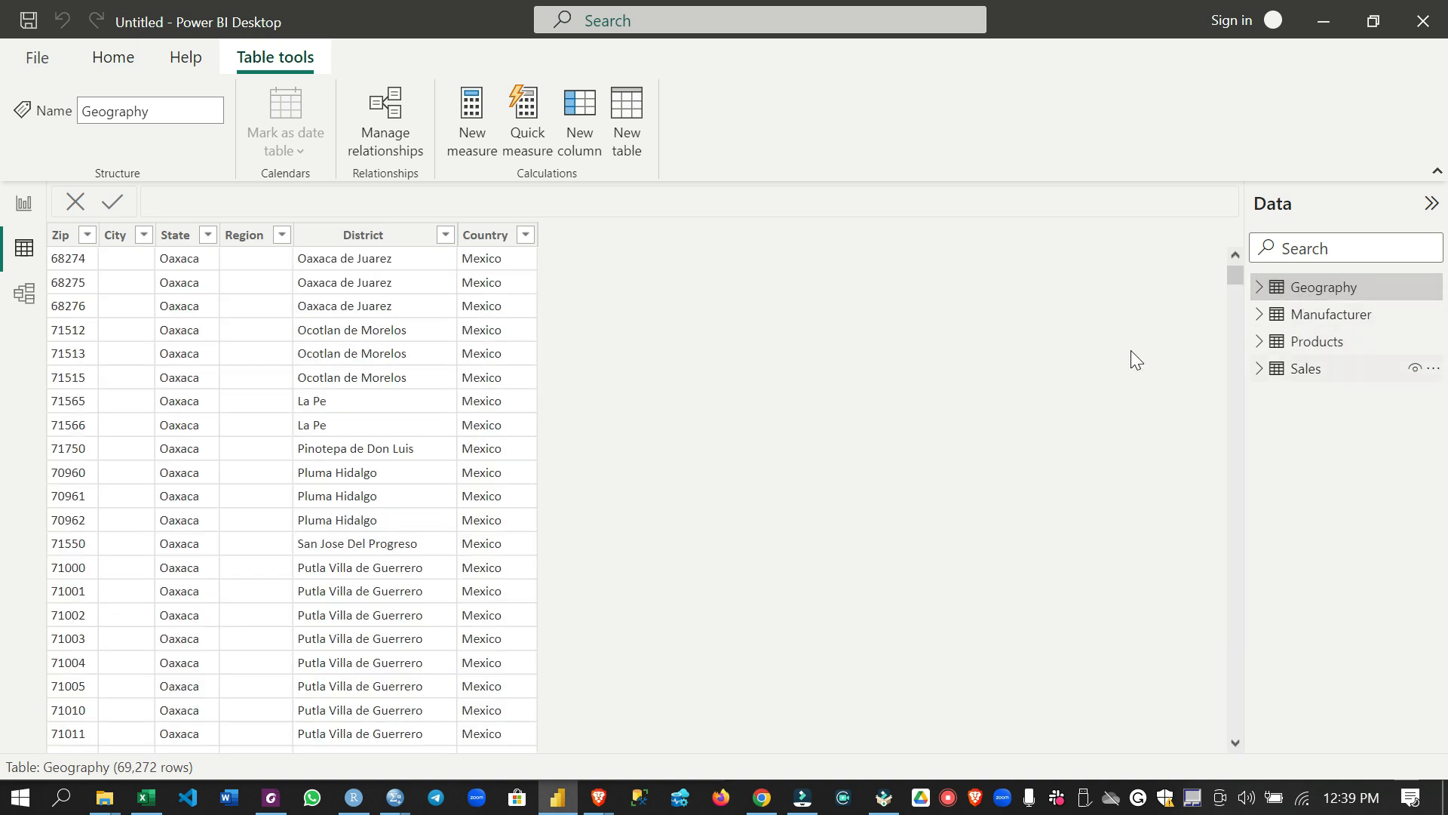
click(23, 203)
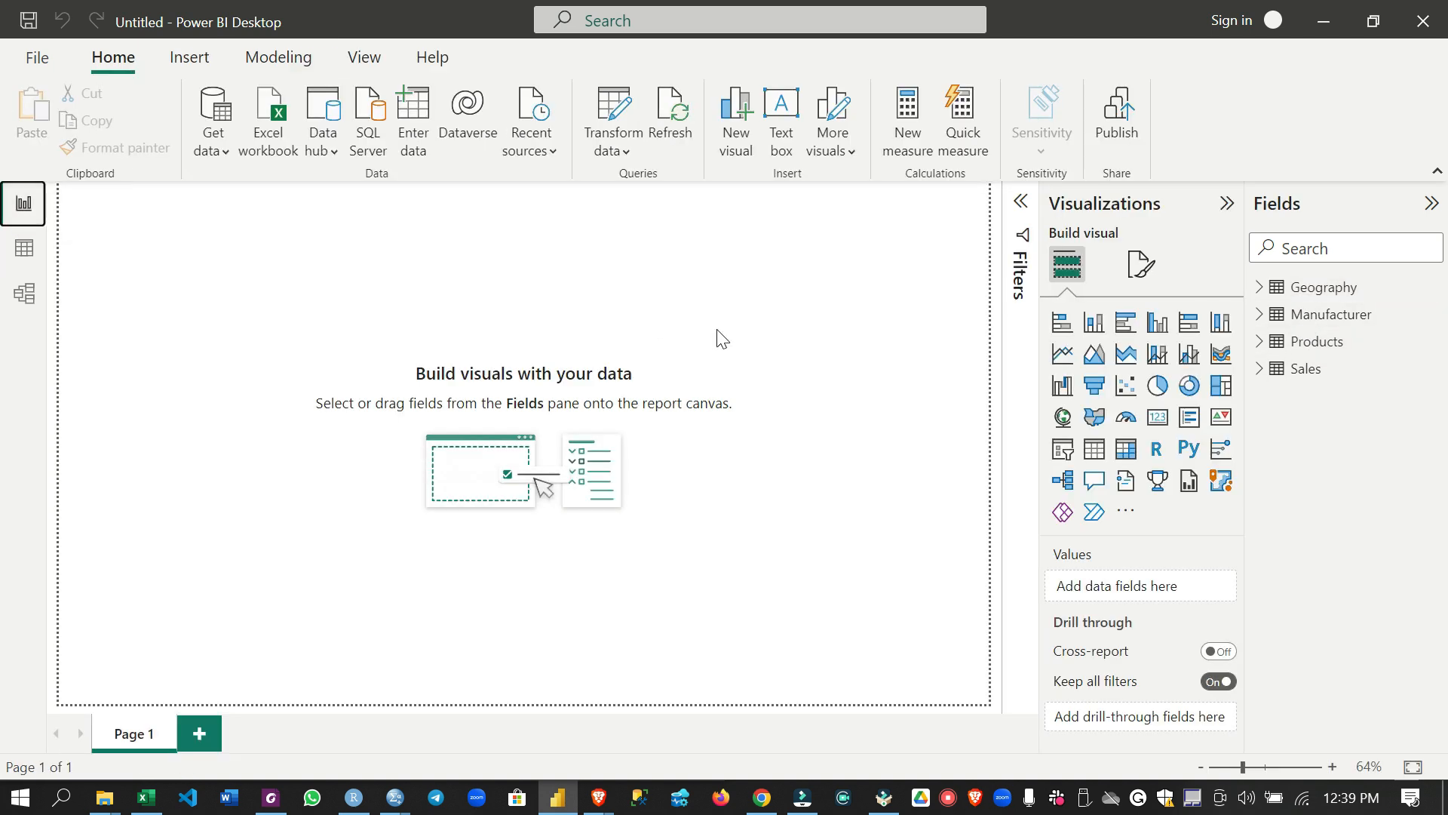